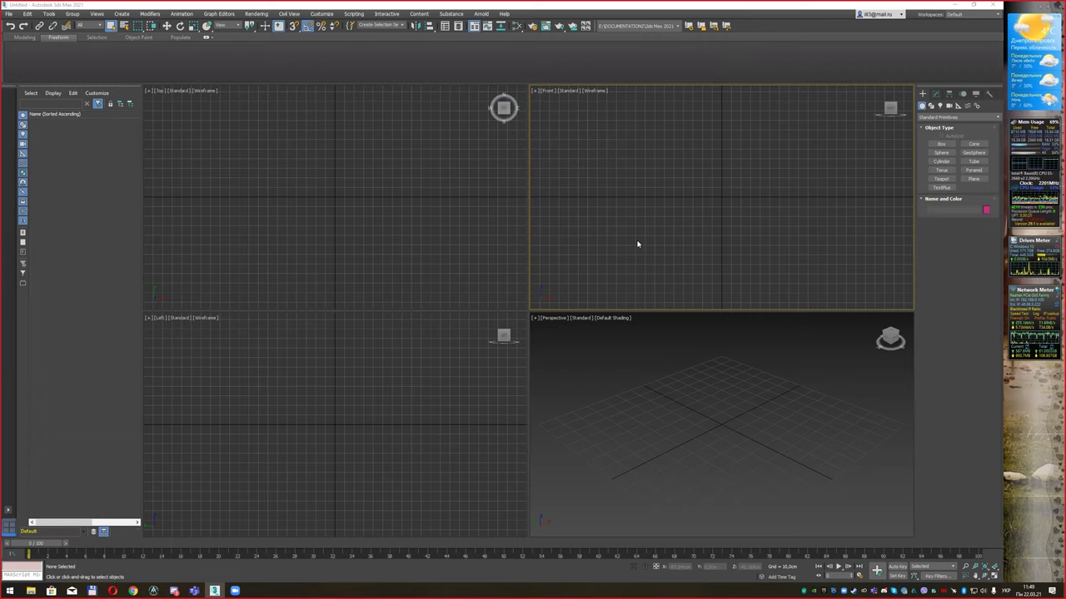
Step: Switch from 3ds Max to the Chrome window showing the Character Generator My Characters page
{"action": "key", "text": "alt+Tab"}
{"action": "key", "text": "alt+Tab"}
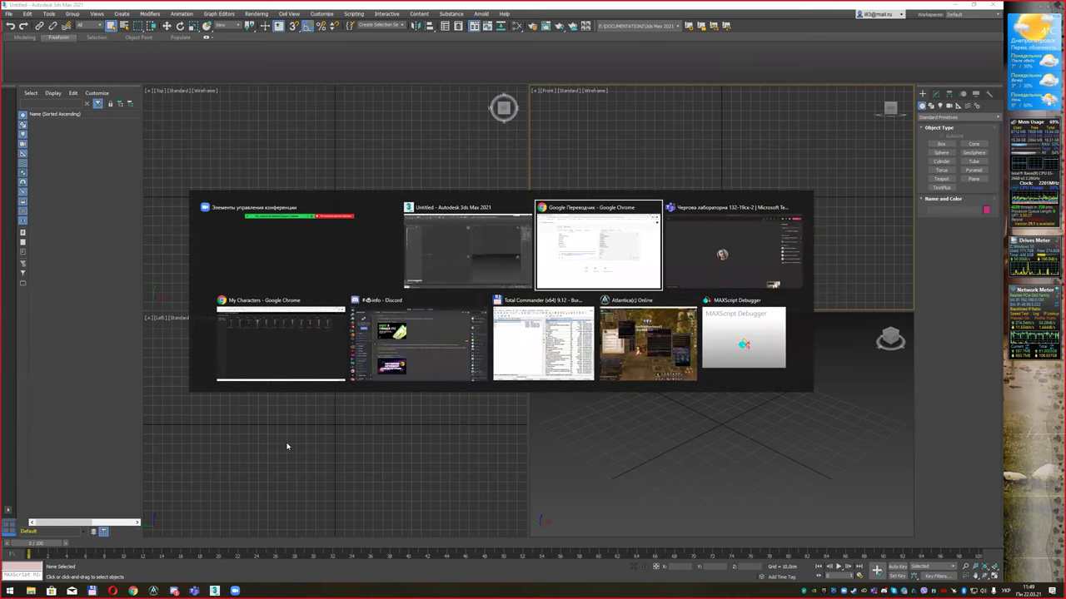
{"action": "key", "text": "alt+Tab"}
{"action": "key", "text": "alt+Tab"}
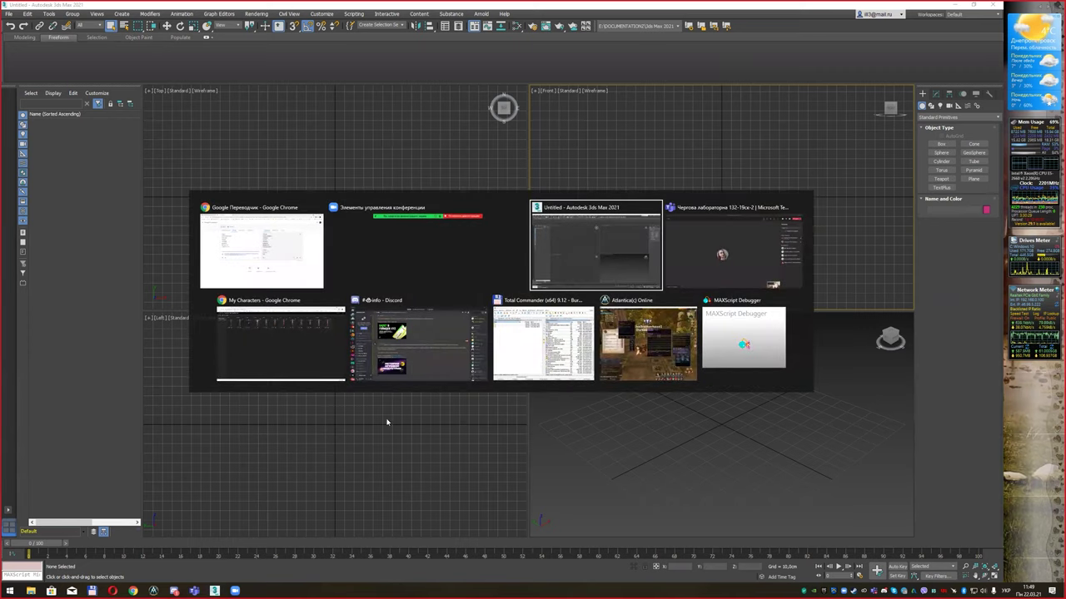
{"action": "key", "text": "alt+Tab"}
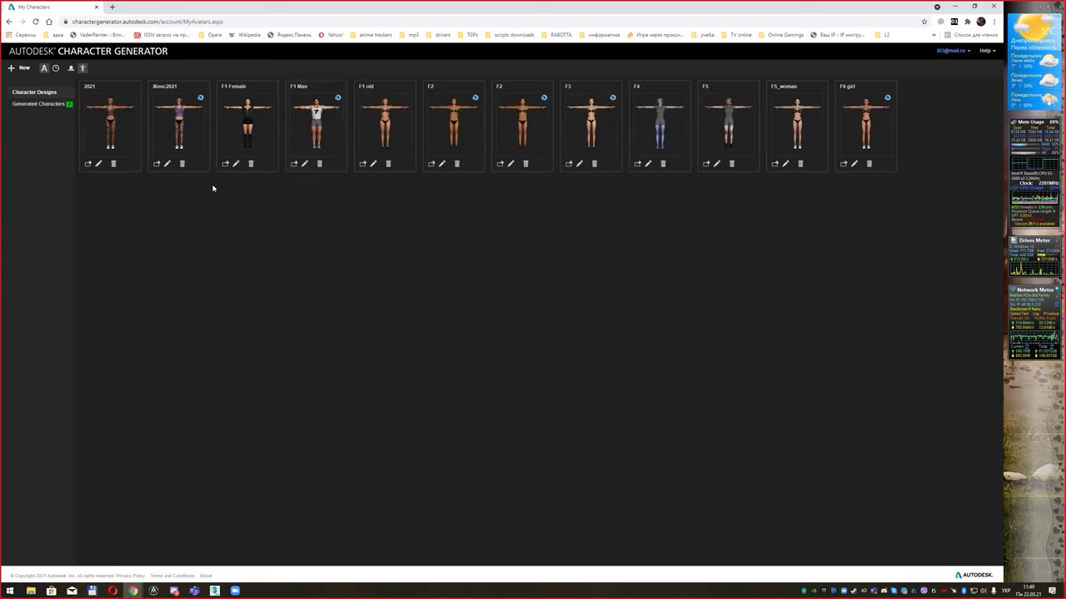
Step: View the Generated Characters list, then minimize the browser to get back to 3ds Max
{"action": "left_click", "coordinate": [46, 105]}
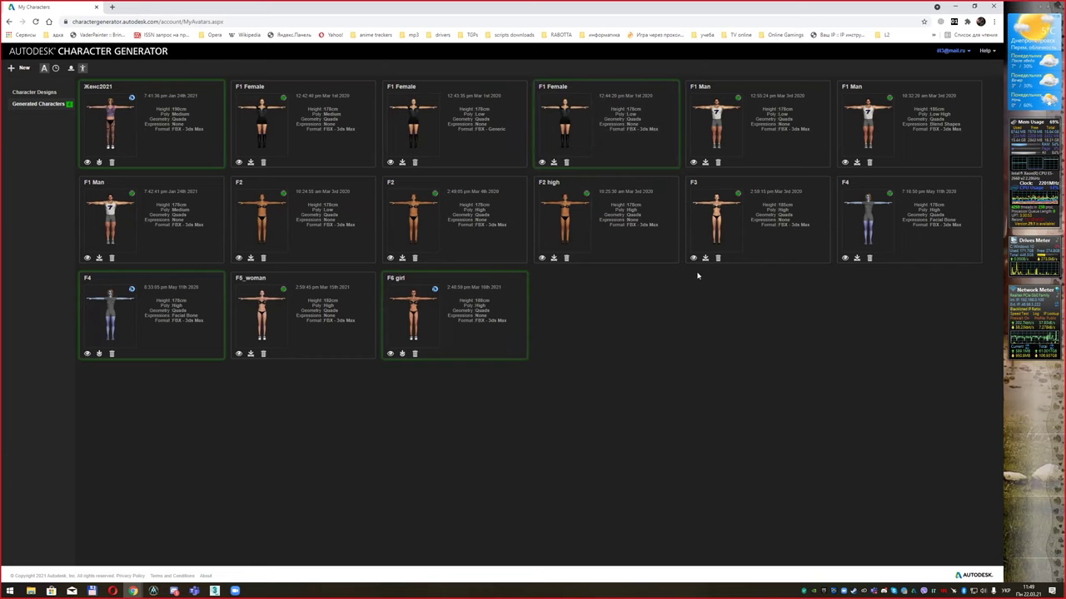
{"action": "left_click", "coordinate": [955, 6]}
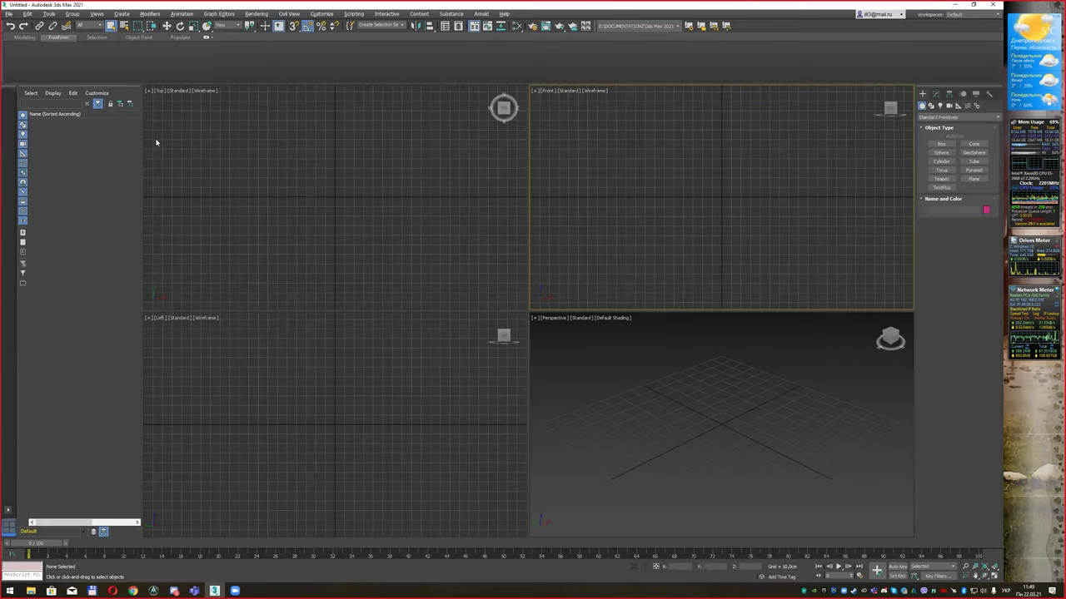
Step: Merge the F3_3dsMax file from the F3 folder, listing All files as the file type
{"action": "left_click", "coordinate": [8, 14]}
{"action": "mouse_move", "coordinate": [18, 126]}
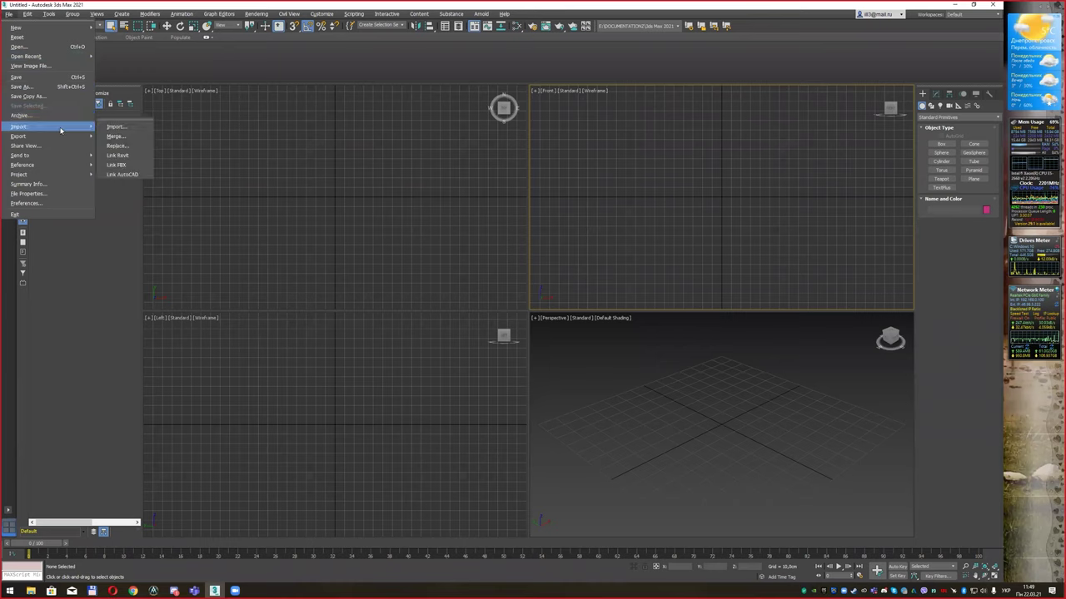
{"action": "left_click", "coordinate": [114, 136]}
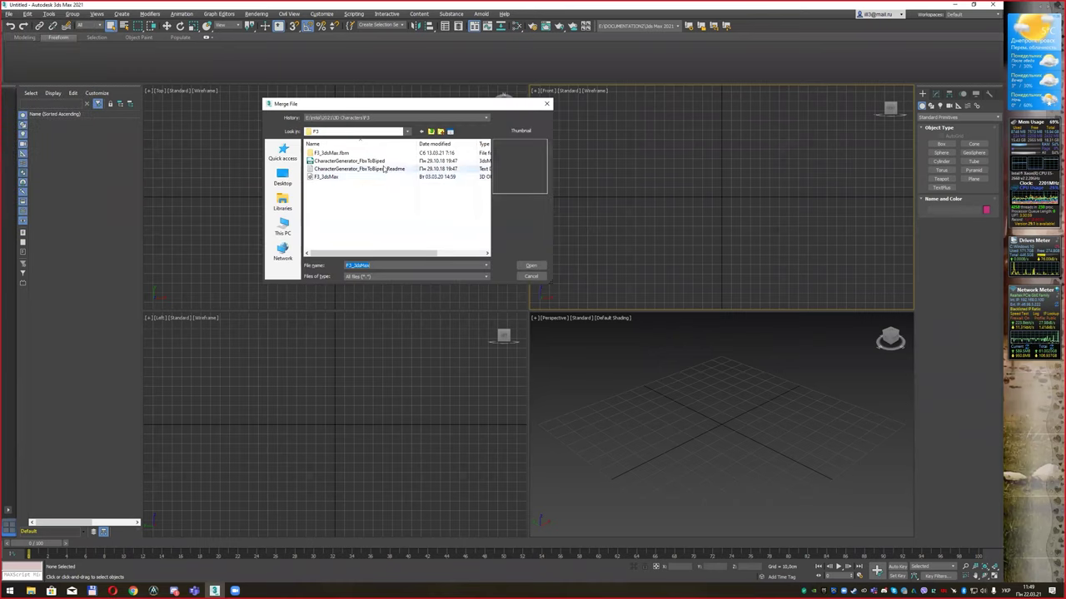
{"action": "left_click", "coordinate": [388, 276]}
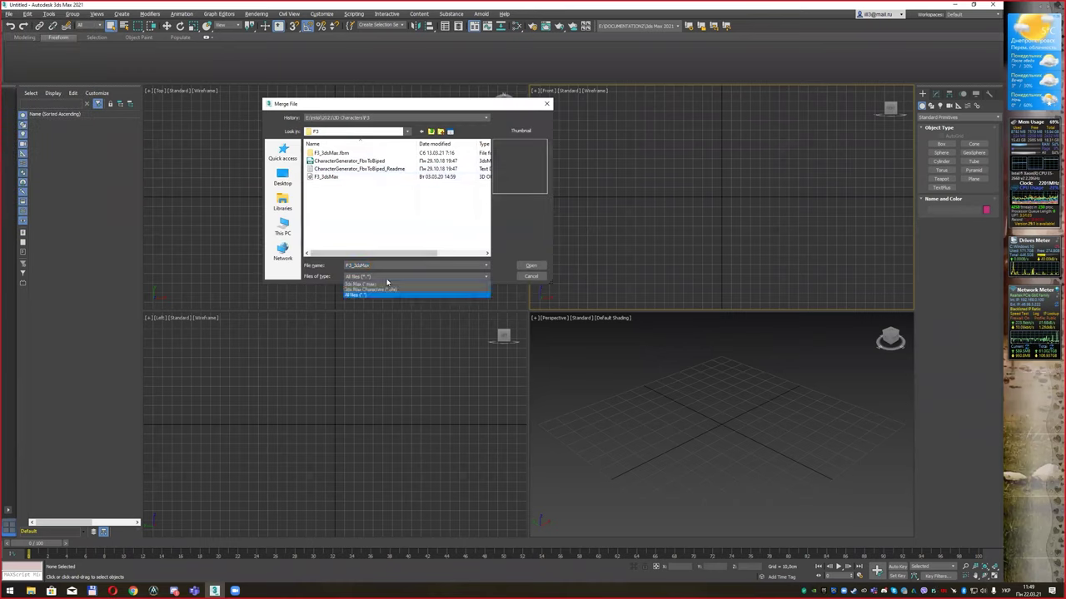
{"action": "left_click", "coordinate": [372, 296]}
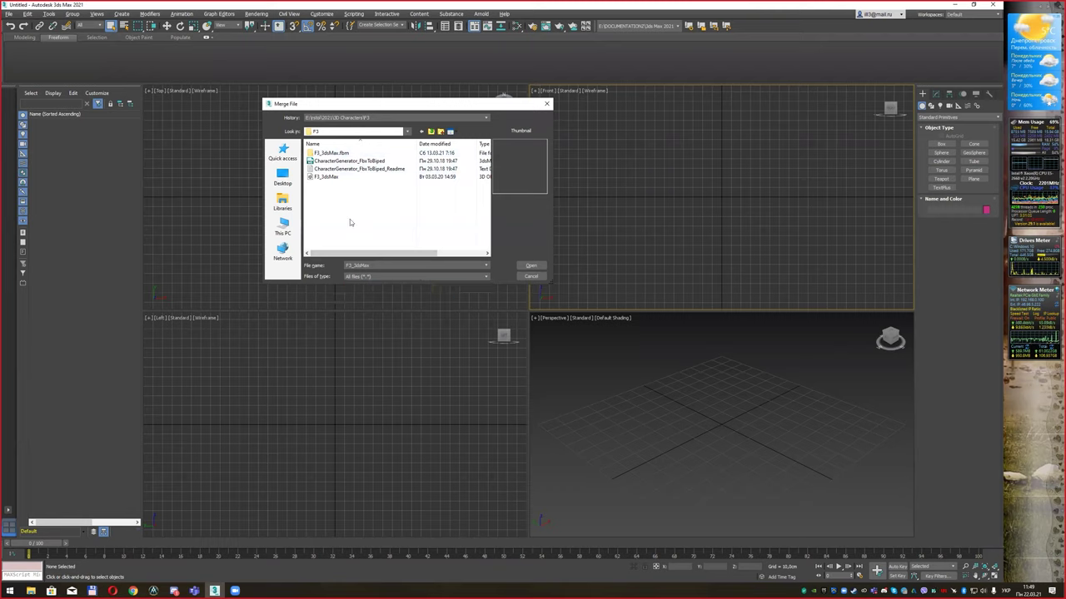
{"action": "left_click", "coordinate": [335, 179]}
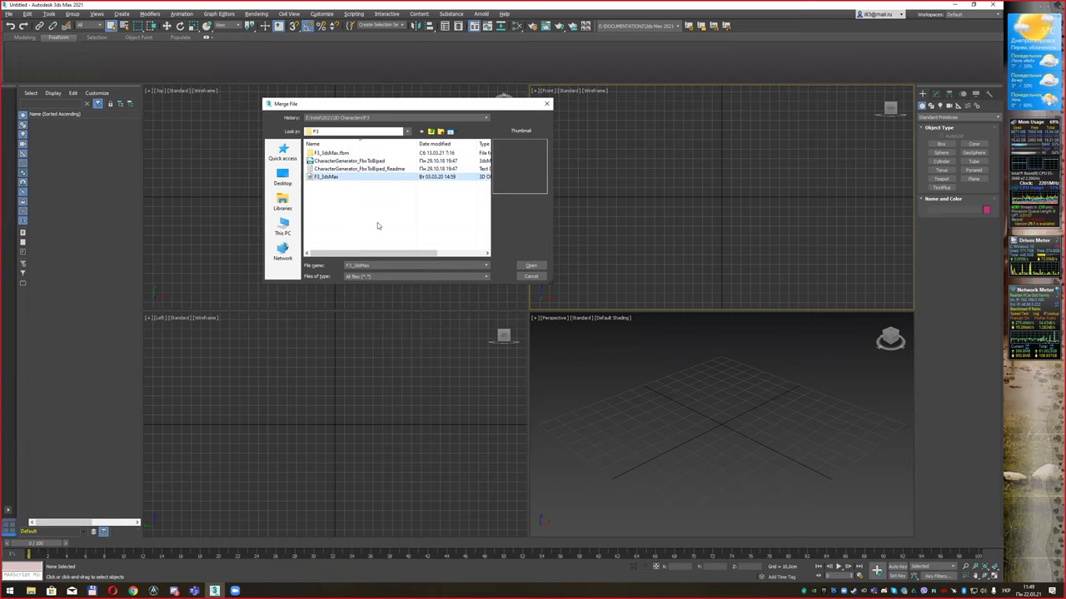
{"action": "left_click", "coordinate": [531, 265]}
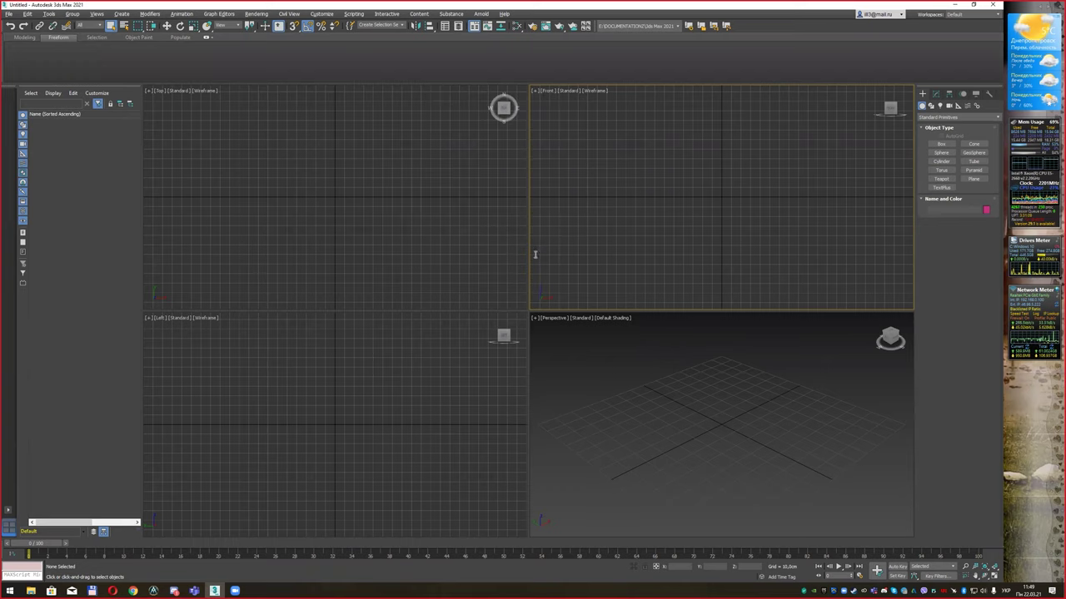
Step: Accept the FBX import settings to load the F3 character and make Perspective the active view
{"action": "left_click_drag", "start_coordinate": [543, 169], "coordinate": [508, 128]}
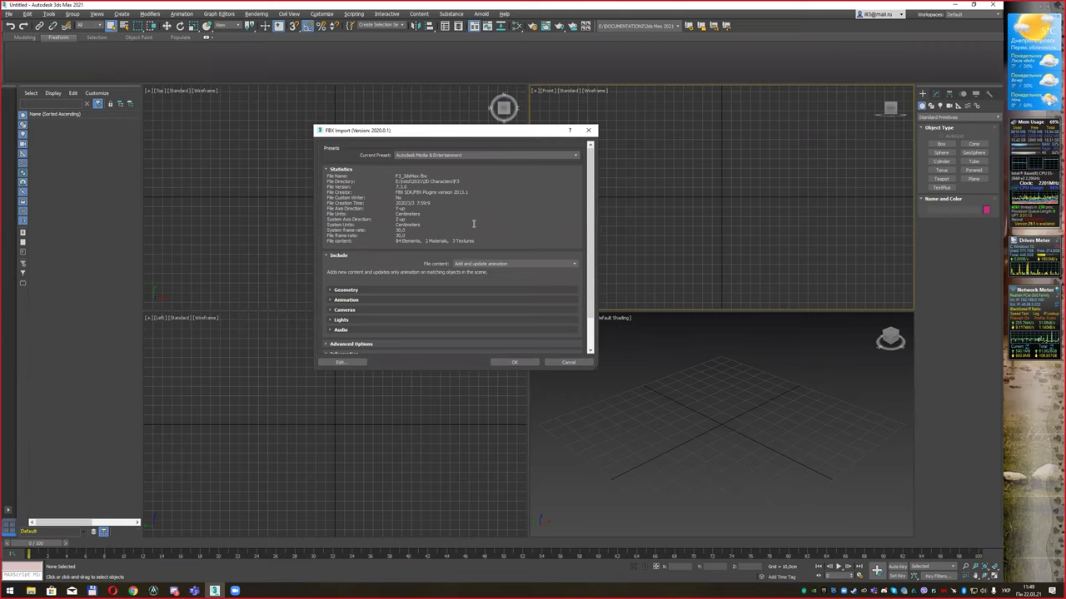
{"action": "left_click", "coordinate": [526, 364]}
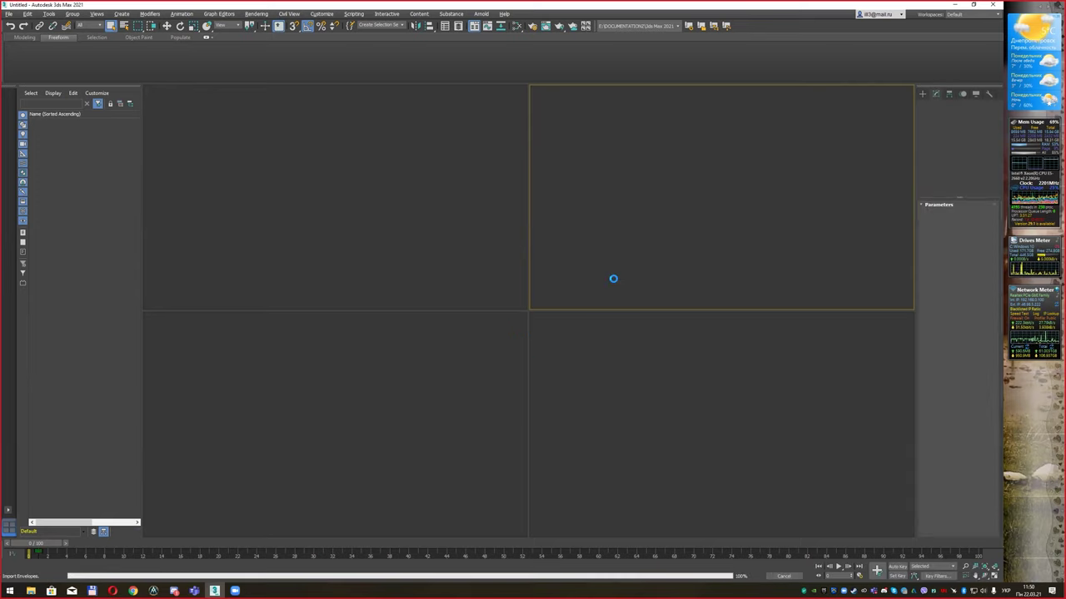
{"action": "left_click", "coordinate": [593, 357]}
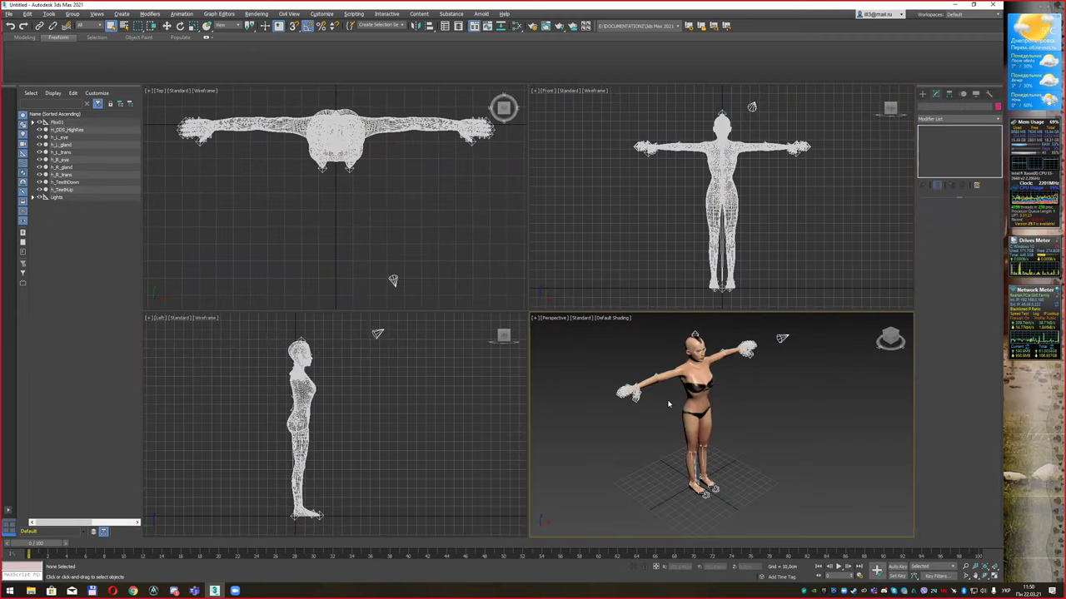
Step: Maximize the Perspective viewport and zoom and orbit in on the character
{"action": "left_click", "coordinate": [994, 576]}
{"action": "middle_click_drag", "start_coordinate": [552, 250], "coordinate": [564, 264]}
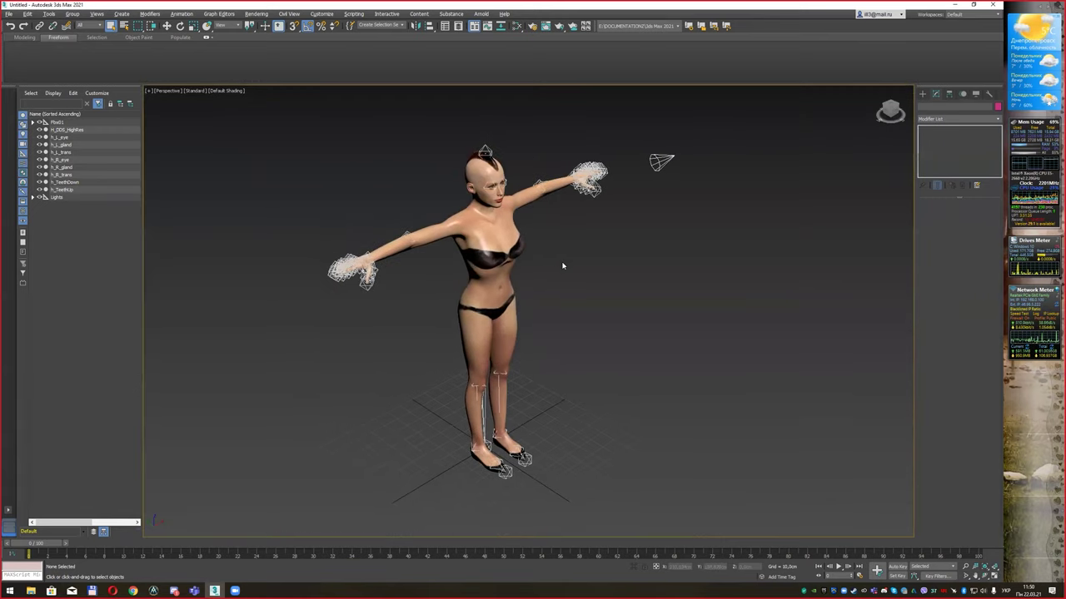
{"action": "scroll", "coordinate": [538, 255], "scroll_direction": "up", "scroll_amount": 4}
{"action": "middle_click_drag", "start_coordinate": [514, 228], "coordinate": [267, 198], "text": "alt"}
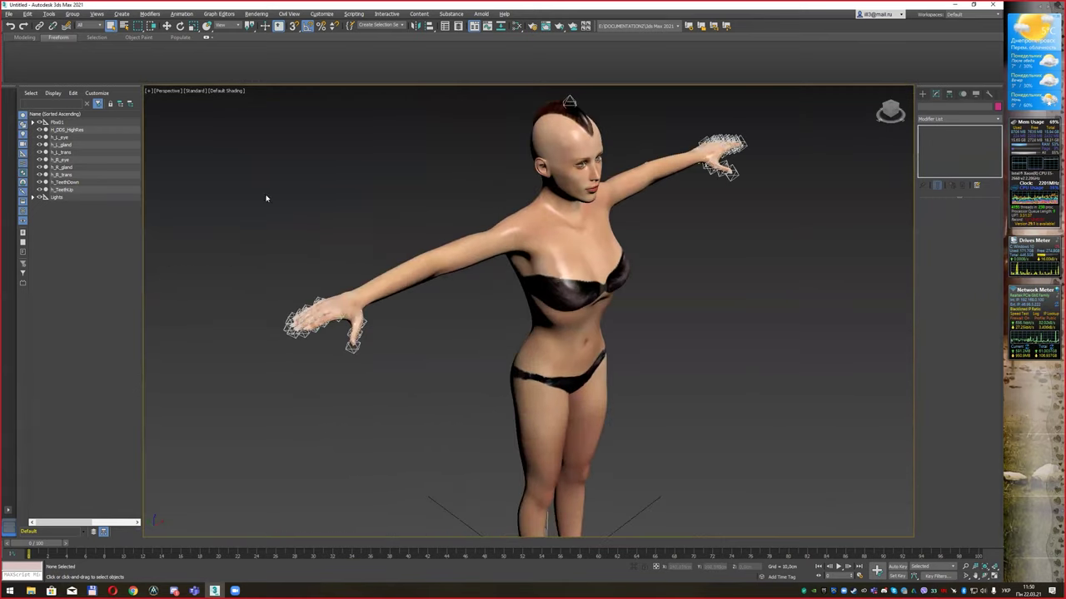
{"action": "left_click", "coordinate": [39, 130]}
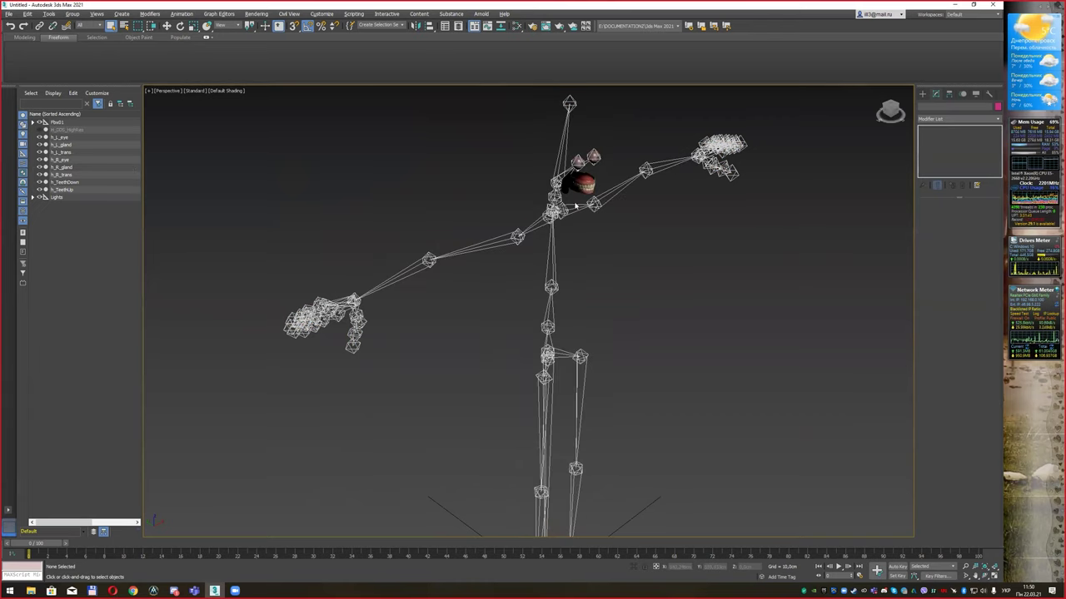
{"action": "left_click", "coordinate": [39, 130]}
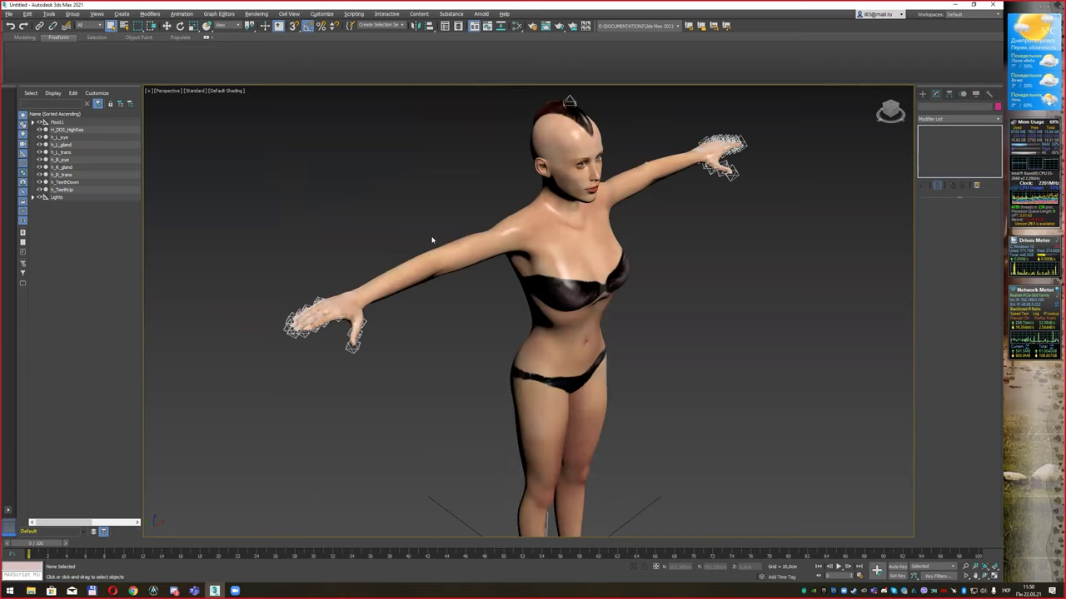
Step: Select the whole Fbx01 skeleton hierarchy in Scene Explorer, hide it, and zoom out
{"action": "left_click", "coordinate": [34, 122]}
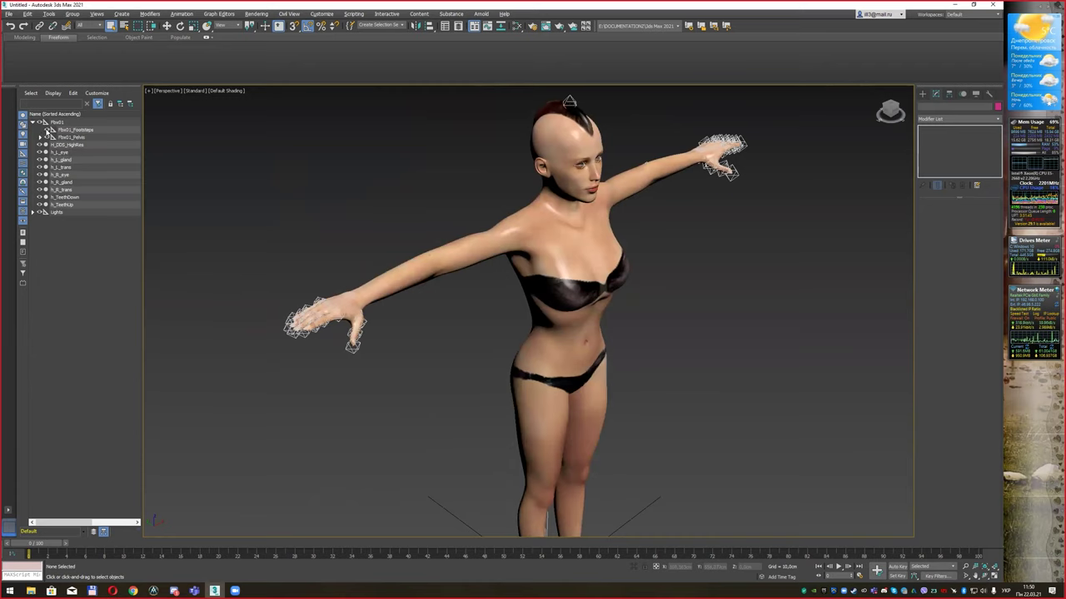
{"action": "left_click", "coordinate": [40, 138]}
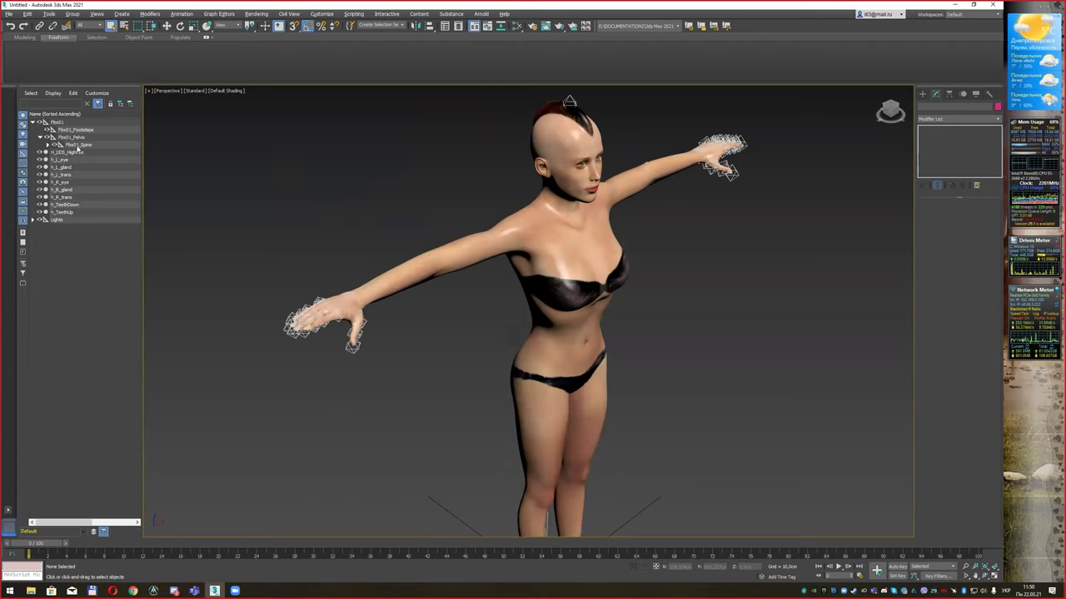
{"action": "left_click", "coordinate": [78, 146]}
{"action": "double_click", "coordinate": [55, 124]}
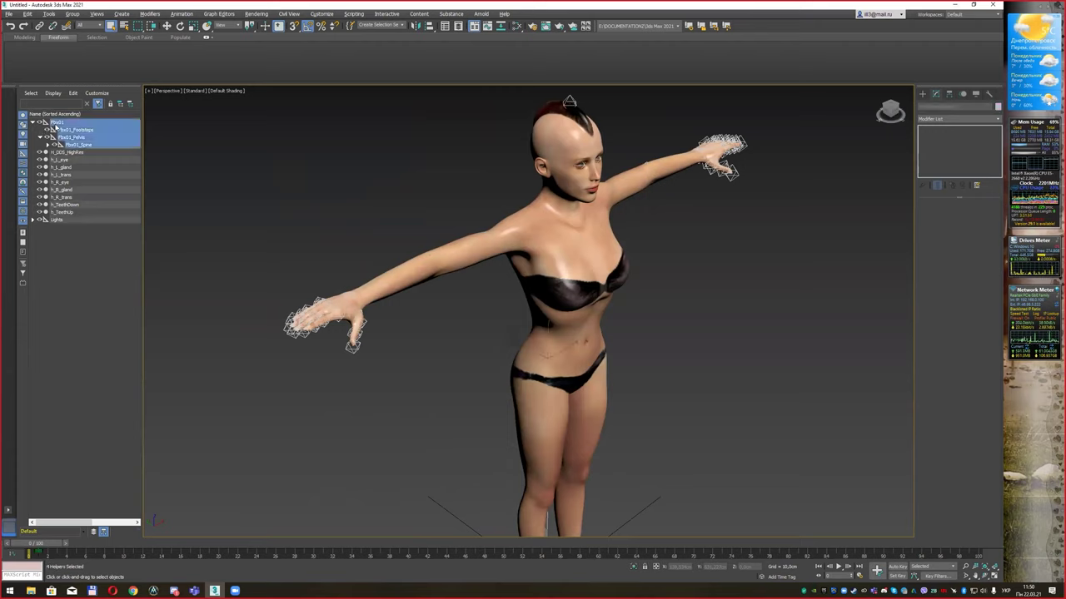
{"action": "left_click", "coordinate": [40, 125]}
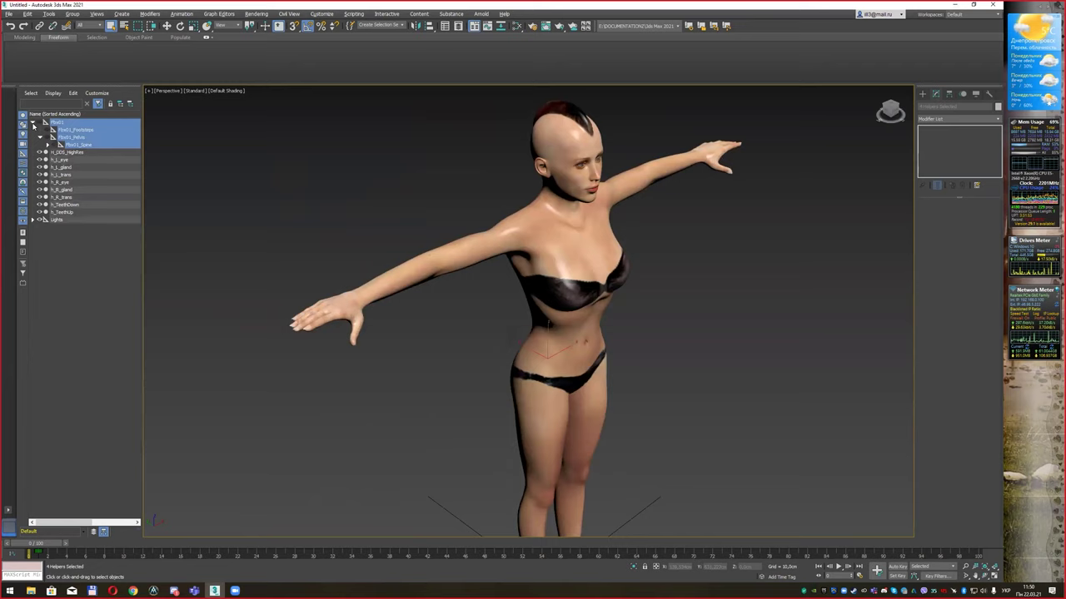
{"action": "left_click", "coordinate": [33, 123]}
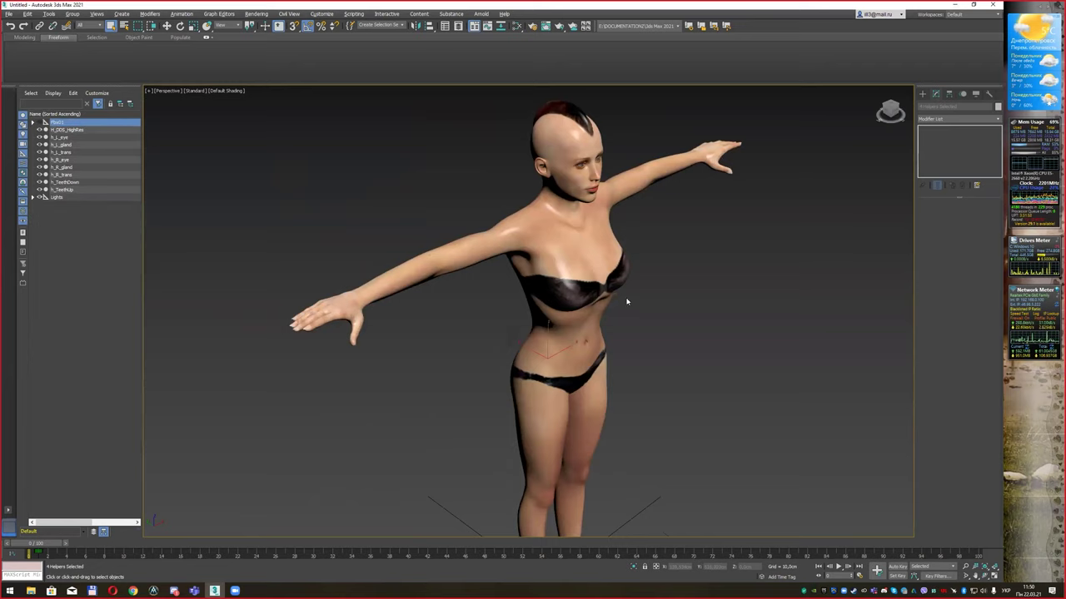
{"action": "scroll", "coordinate": [627, 302], "scroll_direction": "down", "scroll_amount": 4}
{"action": "middle_click_drag", "start_coordinate": [678, 288], "coordinate": [530, 264], "text": "alt"}
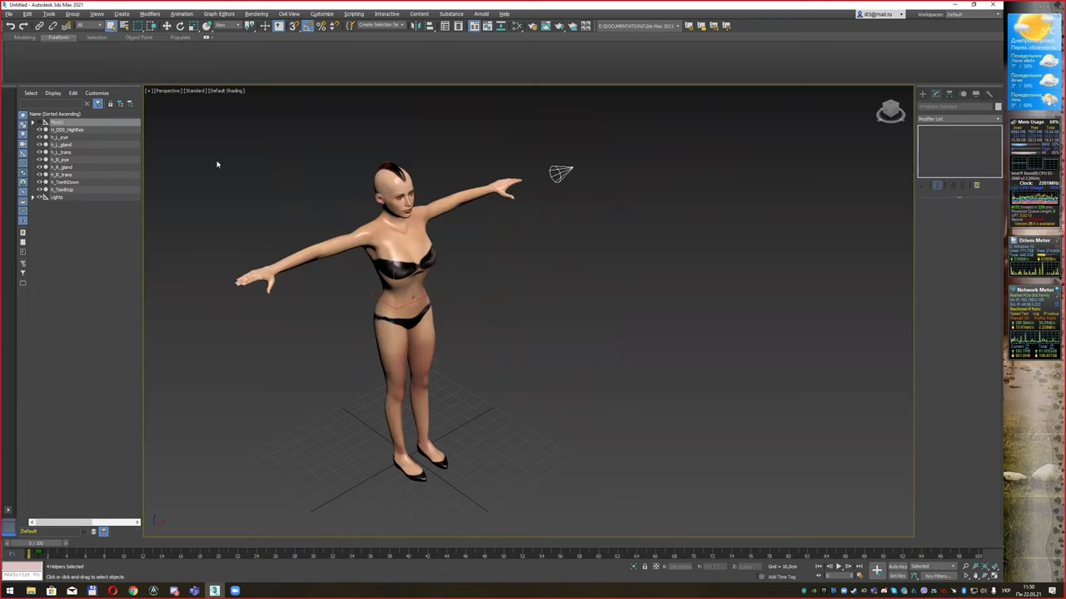
Step: Select H_DDS_HighRes and go to its Editable Poly level below Skin, confirming the warning
{"action": "left_click", "coordinate": [399, 249]}
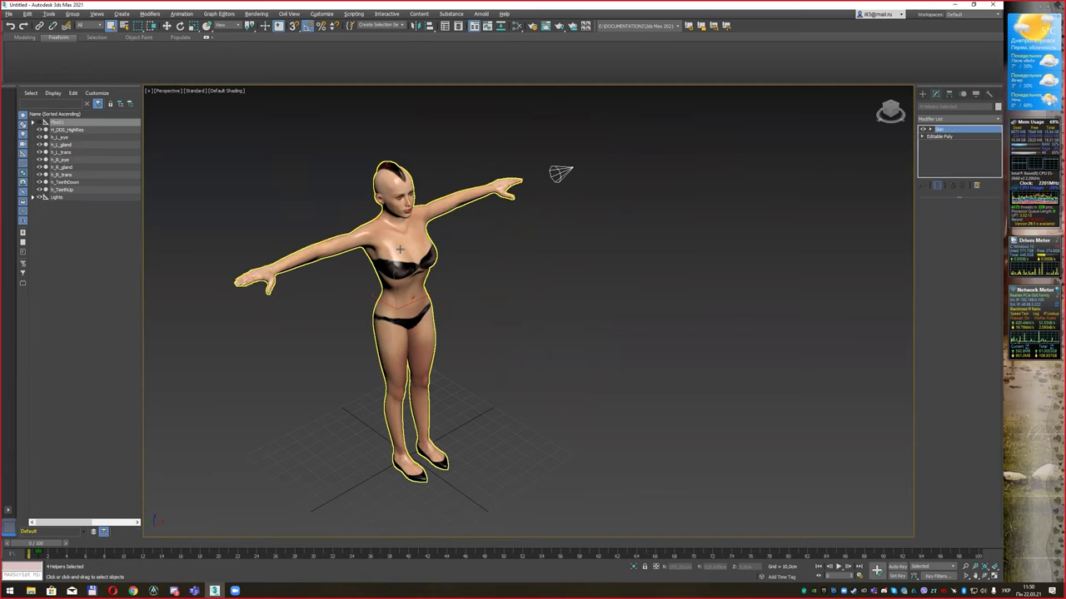
{"action": "left_click", "coordinate": [467, 215]}
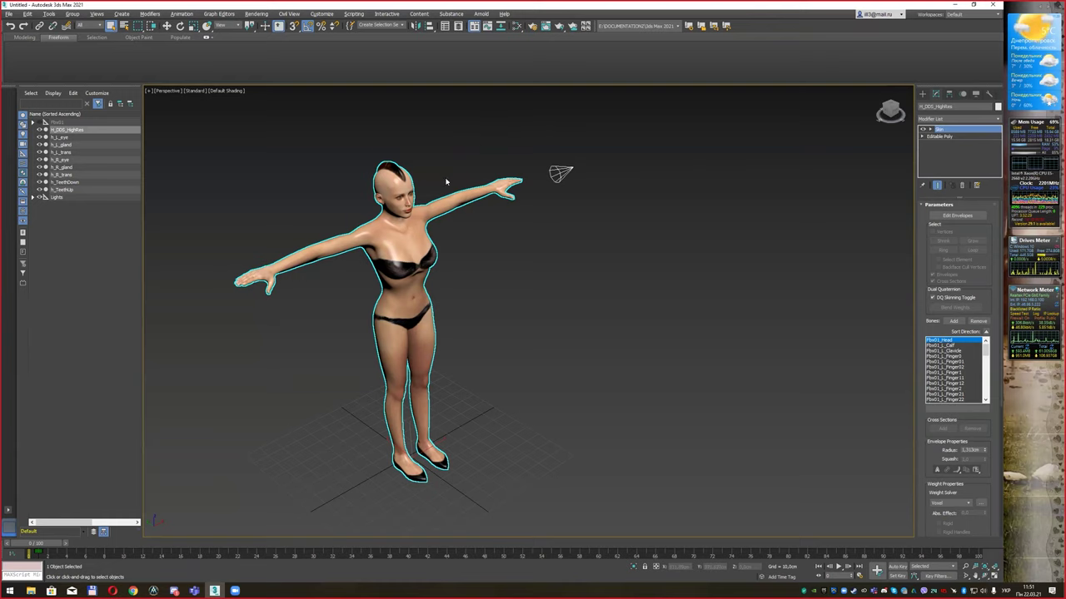
{"action": "left_click", "coordinate": [939, 137]}
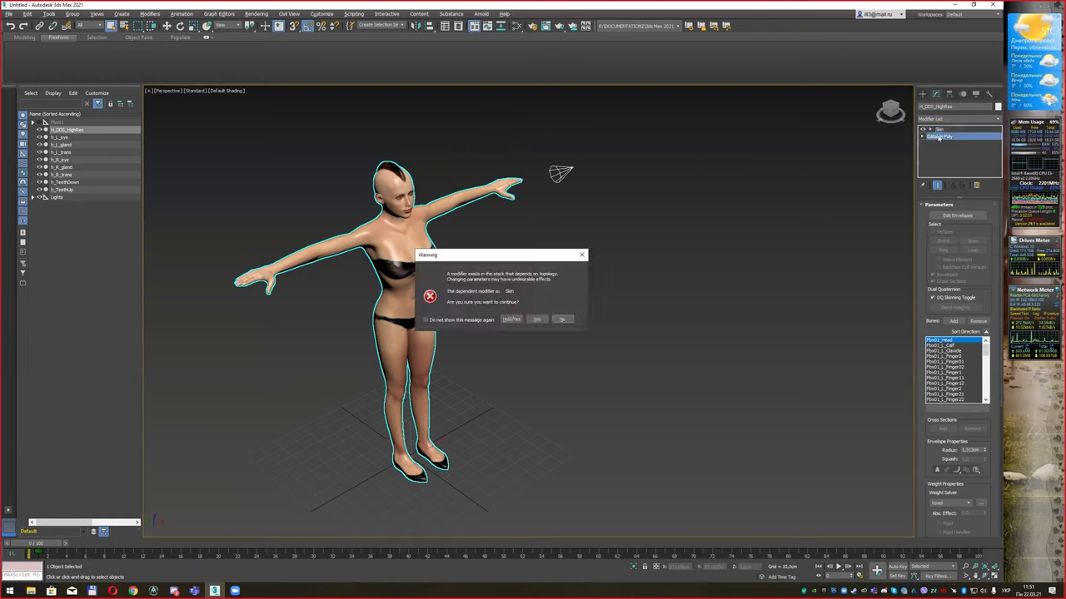
{"action": "left_click", "coordinate": [535, 319]}
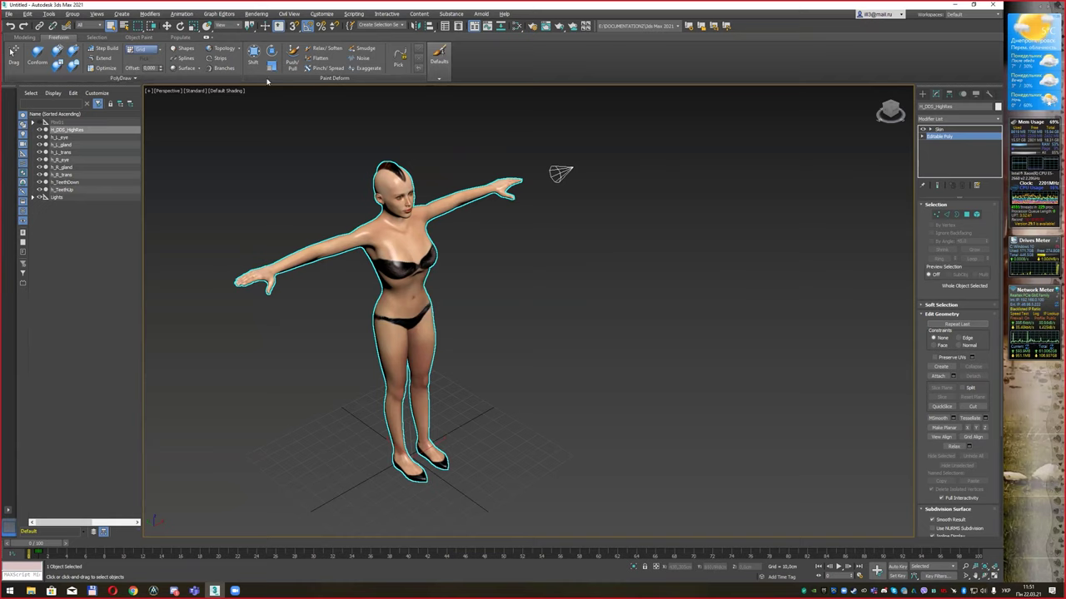
Step: Zoom in on the figure and open the Freeform PolyDraw 'Draw On' surface choices
{"action": "mouse_move", "coordinate": [530, 271]}
{"action": "middle_mouse_down", "text": "alt"}
{"action": "mouse_move", "coordinate": [516, 269]}
{"action": "mouse_move", "coordinate": [587, 280]}
{"action": "middle_mouse_up", "text": "alt"}
{"action": "scroll", "coordinate": [516, 269], "scroll_direction": "up", "scroll_amount": 3}
{"action": "scroll", "coordinate": [495, 252], "scroll_direction": "up", "scroll_amount": 2}
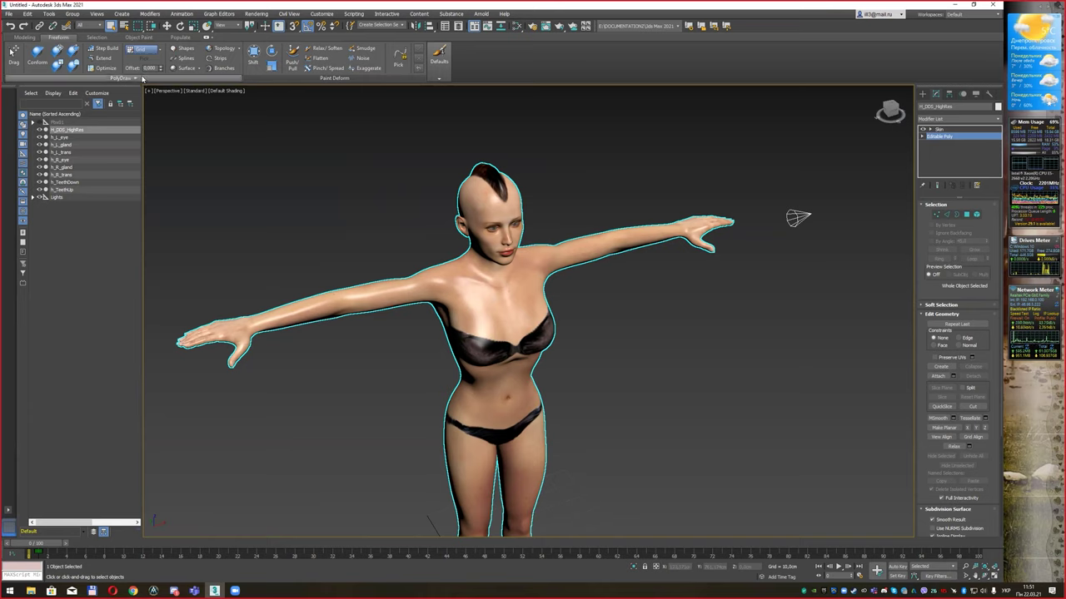
{"action": "left_click", "coordinate": [141, 78]}
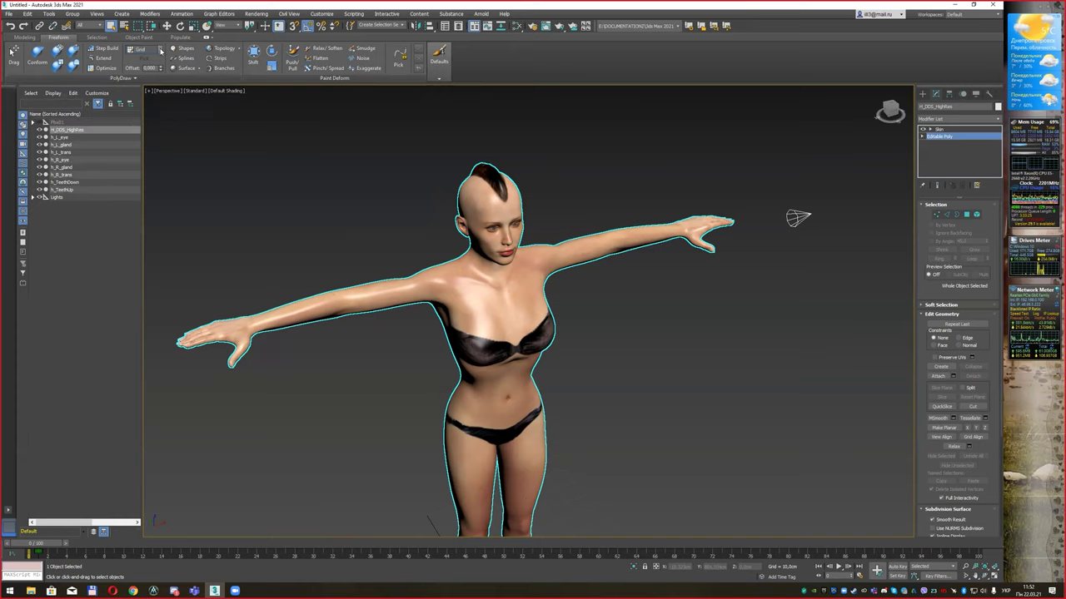
{"action": "left_click", "coordinate": [160, 51]}
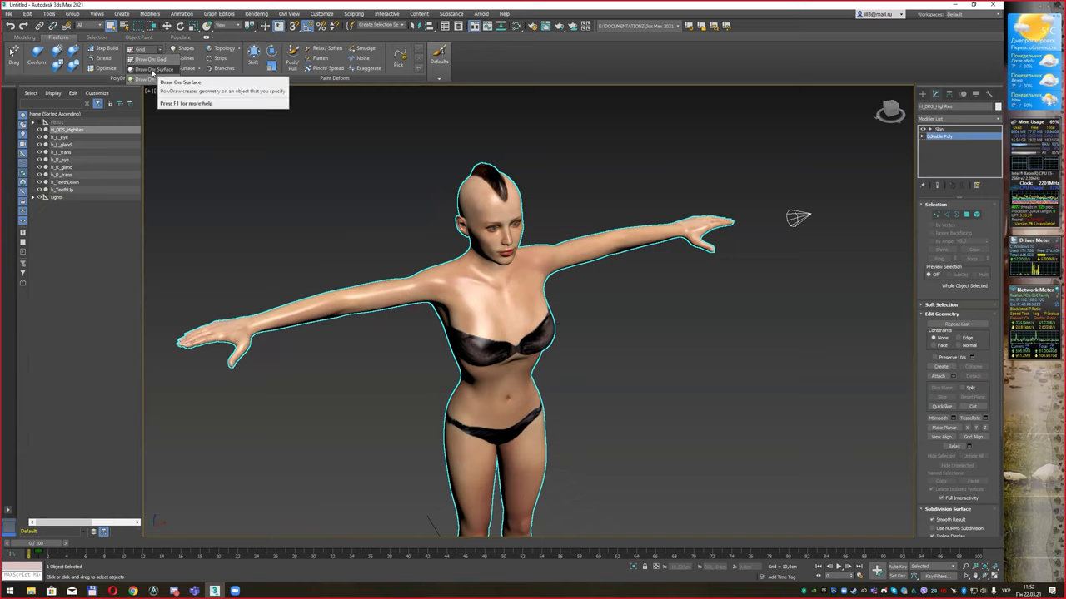
Step: Set PolyDraw Draw On to Surface and pick the H_DDS_HighRes body as that surface
{"action": "left_click", "coordinate": [168, 73]}
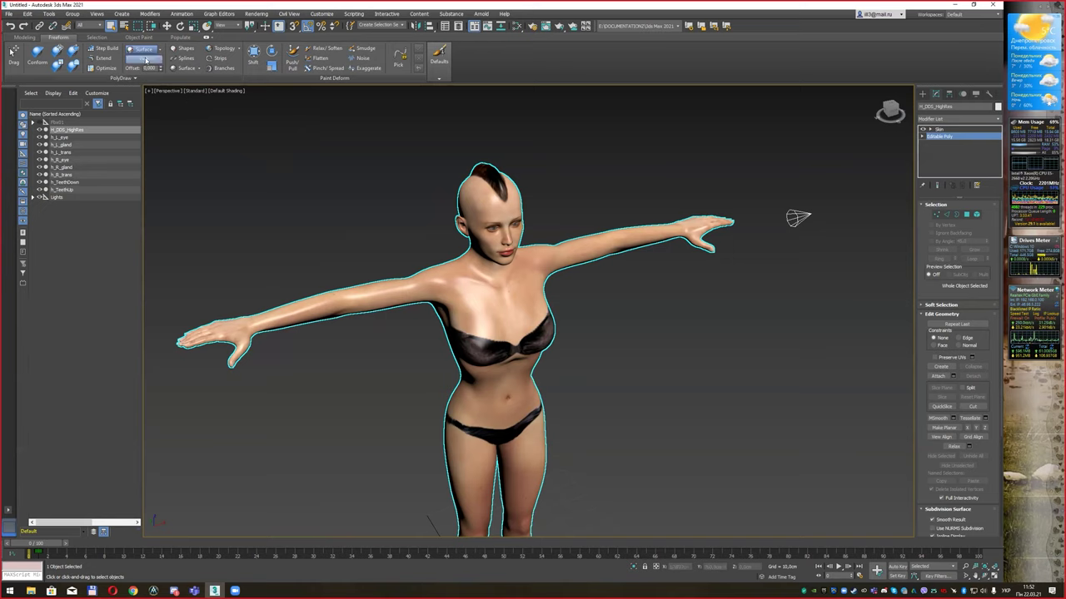
{"action": "left_click", "coordinate": [529, 276]}
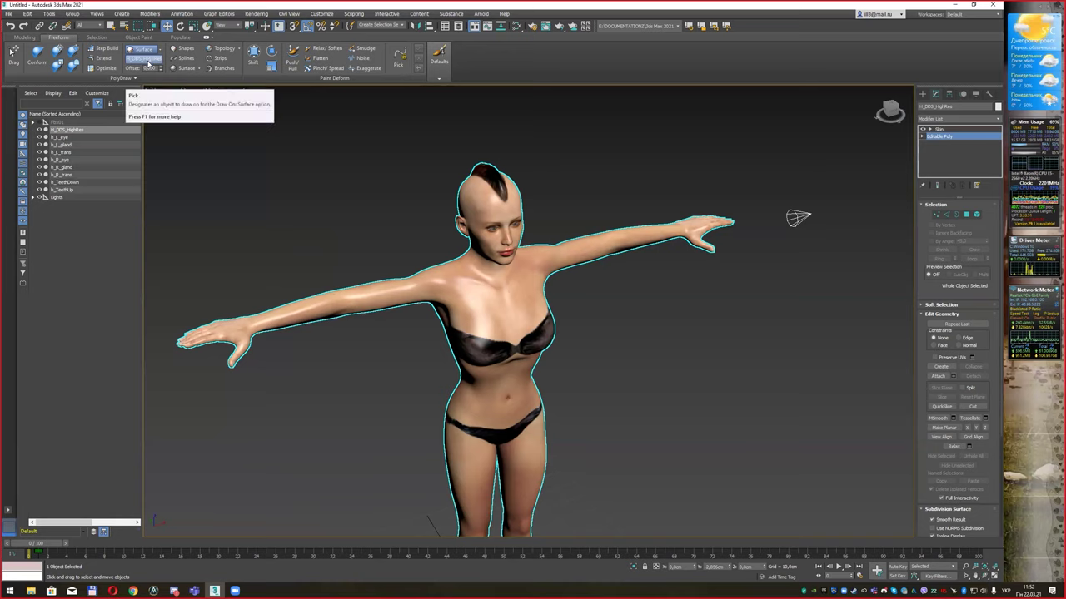
{"action": "left_click", "coordinate": [139, 61]}
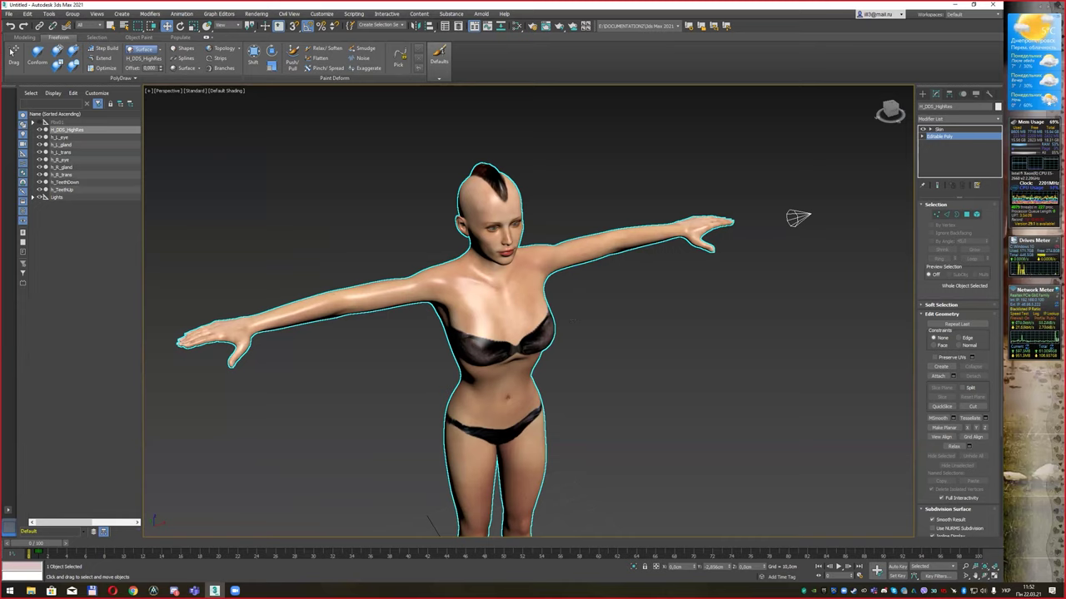
{"action": "key", "text": "alt+Tab"}
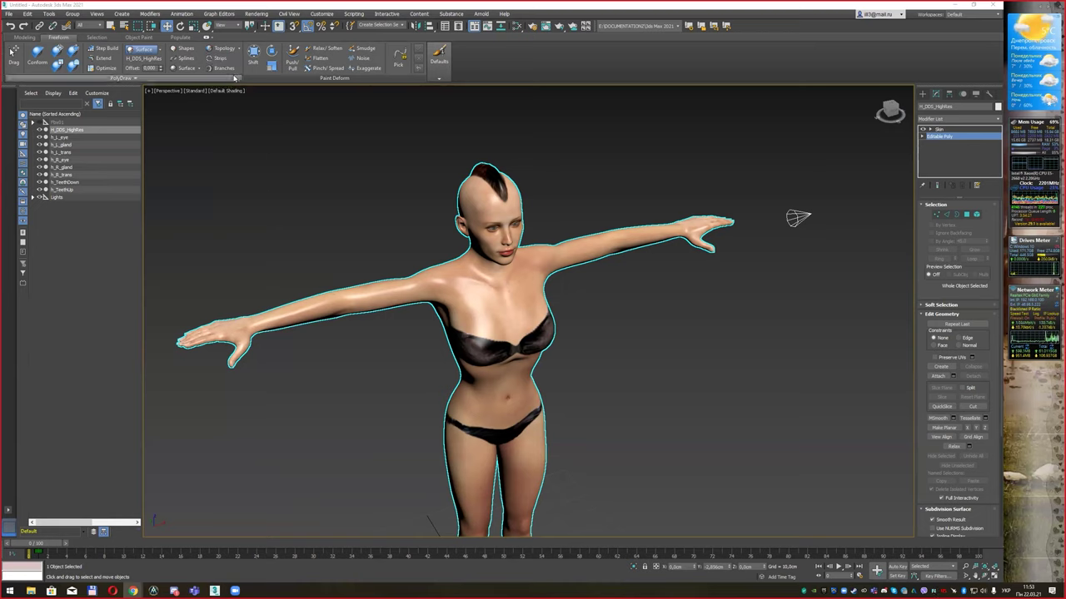
Step: Activate PolyDraw Strips, test a strip across the chest, and expand the extra PolyDraw options
{"action": "left_click", "coordinate": [218, 60]}
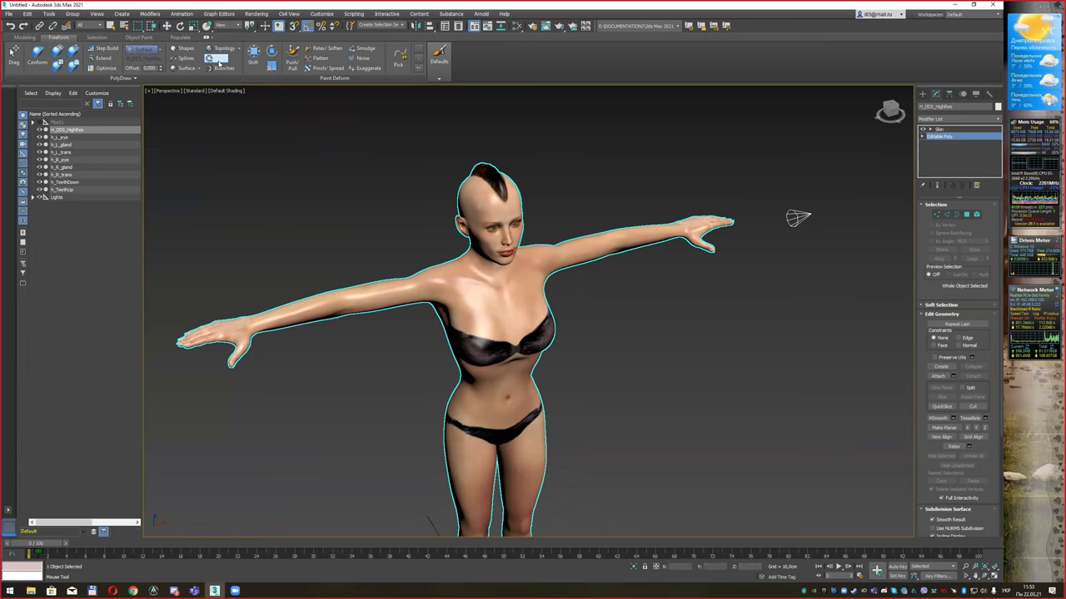
{"action": "scroll", "coordinate": [540, 298], "scroll_direction": "up", "scroll_amount": 3}
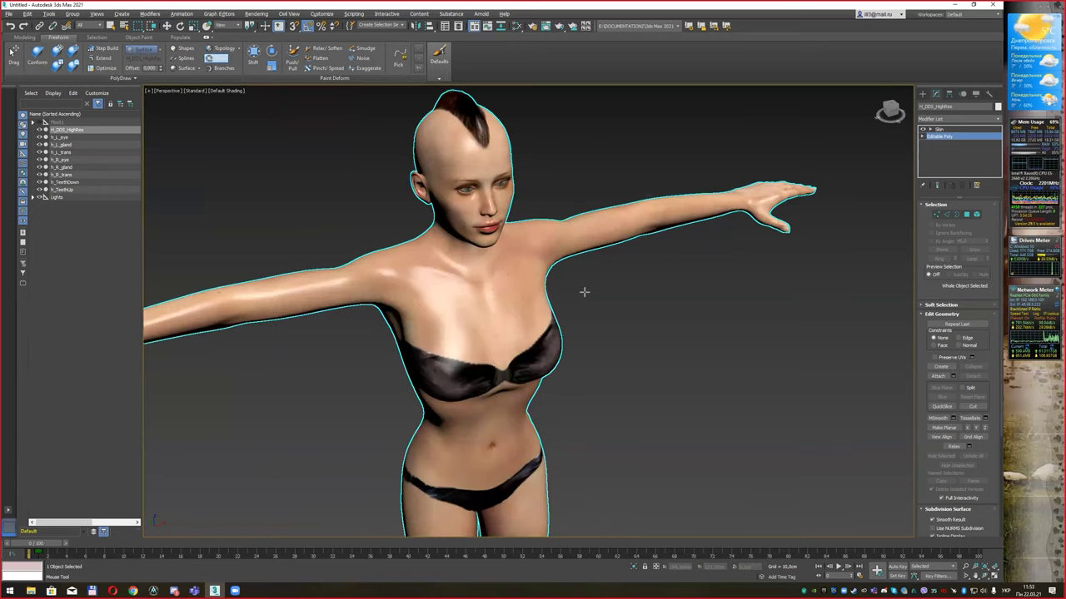
{"action": "scroll", "coordinate": [571, 290], "scroll_direction": "up", "scroll_amount": 1}
{"action": "scroll", "coordinate": [343, 265], "scroll_direction": "up", "scroll_amount": 3}
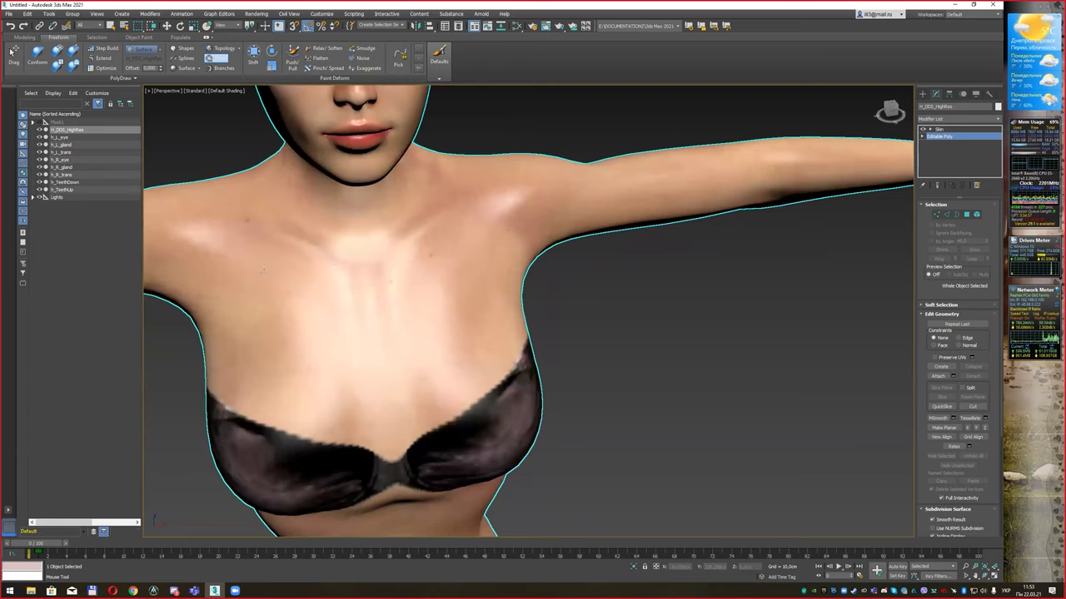
{"action": "left_click_drag", "start_coordinate": [296, 283], "coordinate": [417, 260]}
{"action": "scroll", "coordinate": [414, 254], "scroll_direction": "down", "scroll_amount": 2}
{"action": "scroll", "coordinate": [499, 275], "scroll_direction": "down", "scroll_amount": 2}
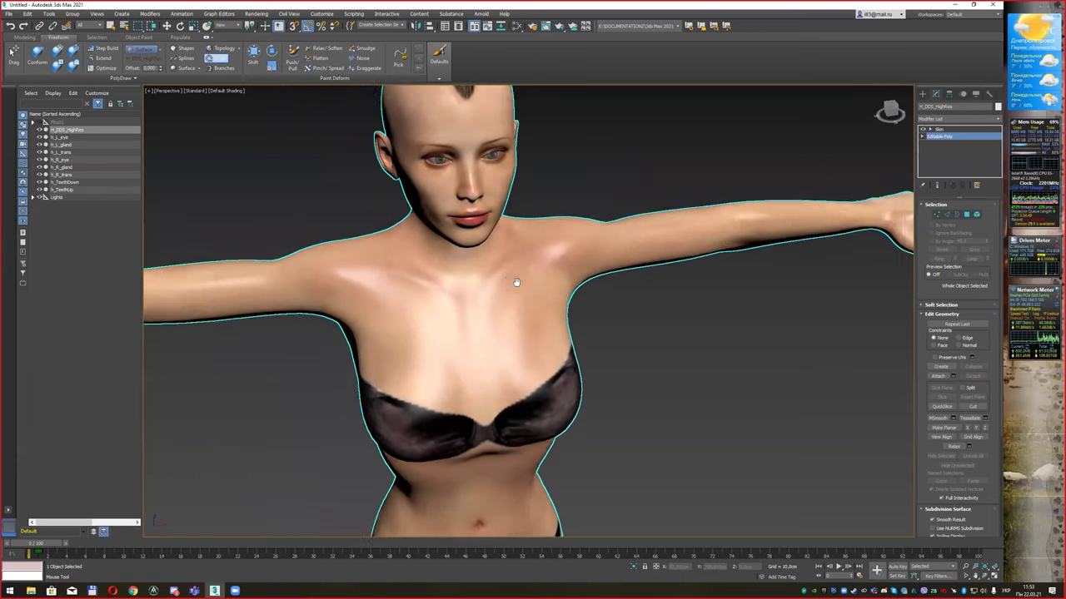
{"action": "scroll", "coordinate": [511, 278], "scroll_direction": "down", "scroll_amount": 2}
{"action": "scroll", "coordinate": [513, 283], "scroll_direction": "down", "scroll_amount": 1}
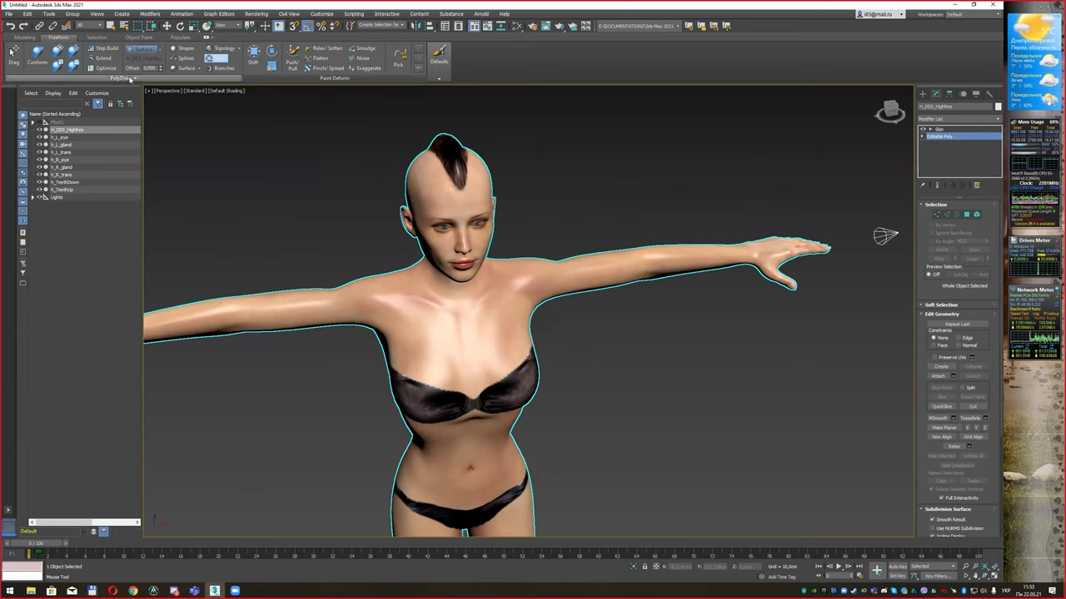
{"action": "left_click", "coordinate": [129, 78]}
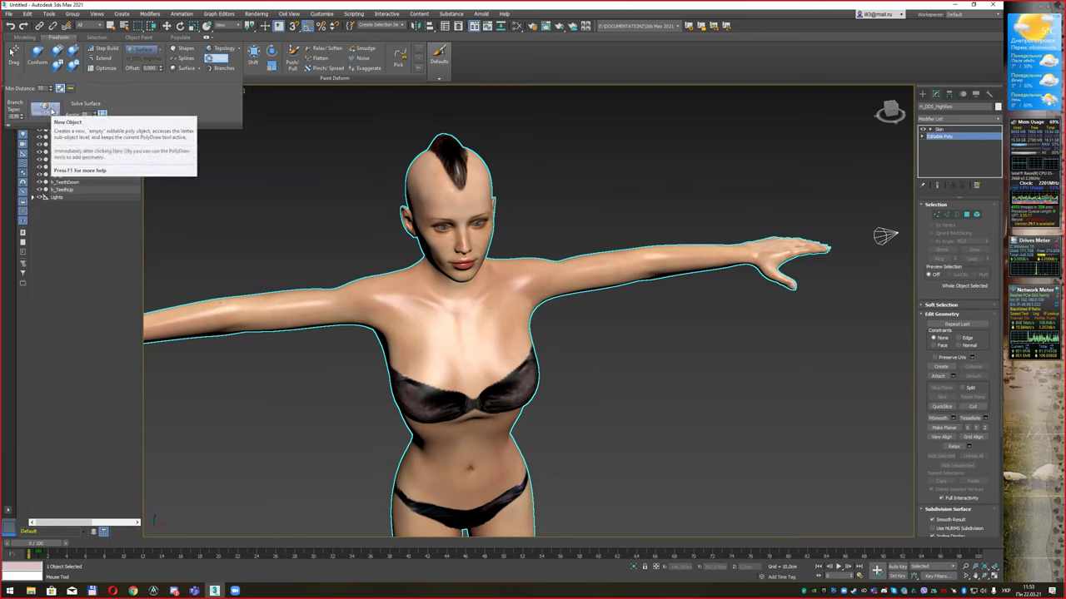
Step: Create the new empty object Box001 and set its object colour to red
{"action": "left_click", "coordinate": [50, 110]}
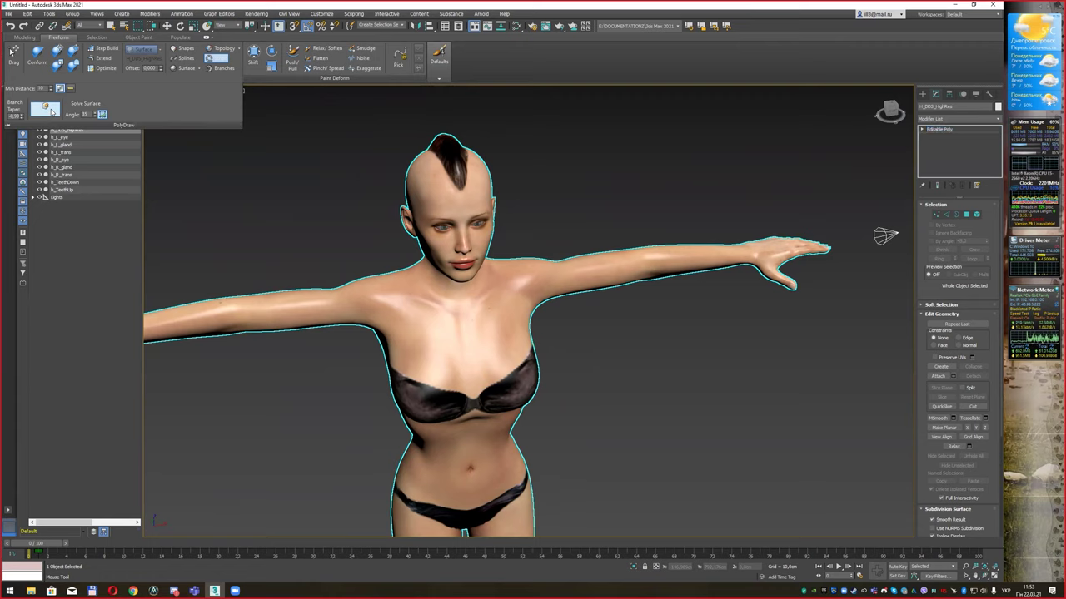
{"action": "left_click", "coordinate": [998, 109]}
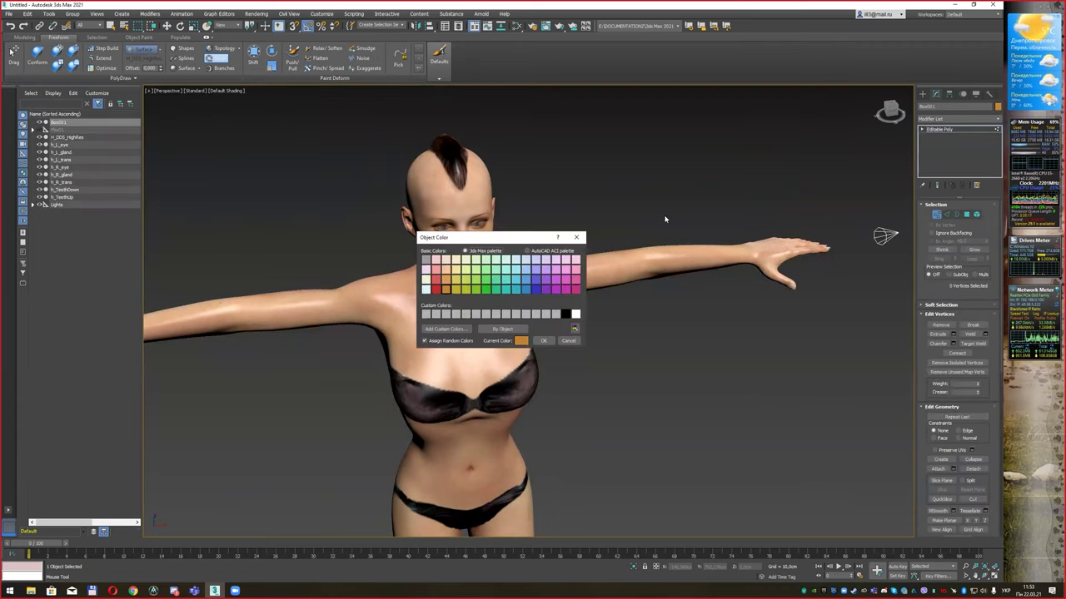
{"action": "left_click", "coordinate": [435, 289]}
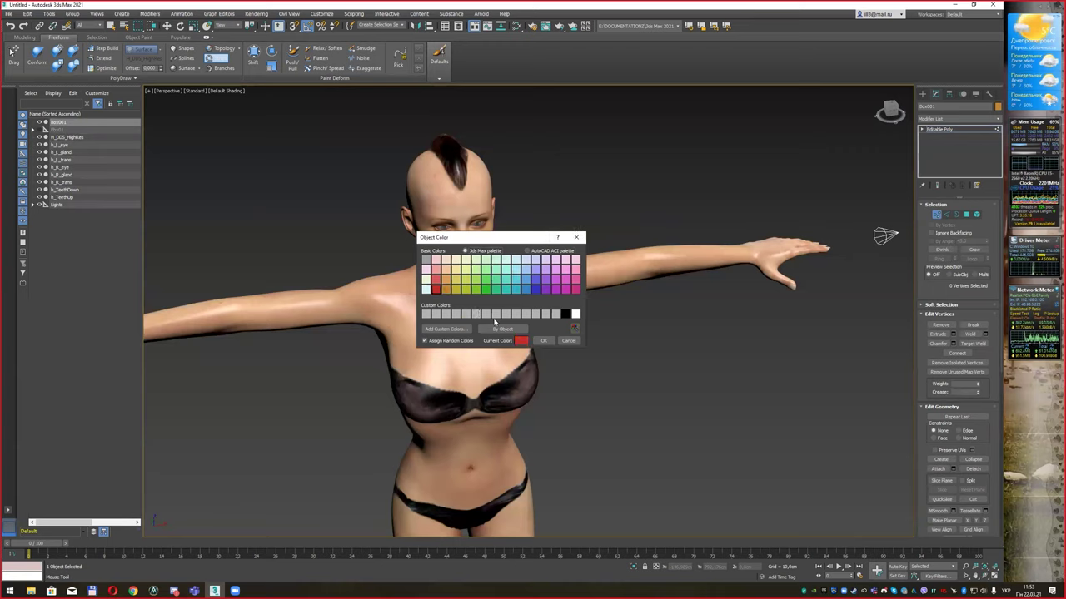
{"action": "left_click", "coordinate": [543, 341]}
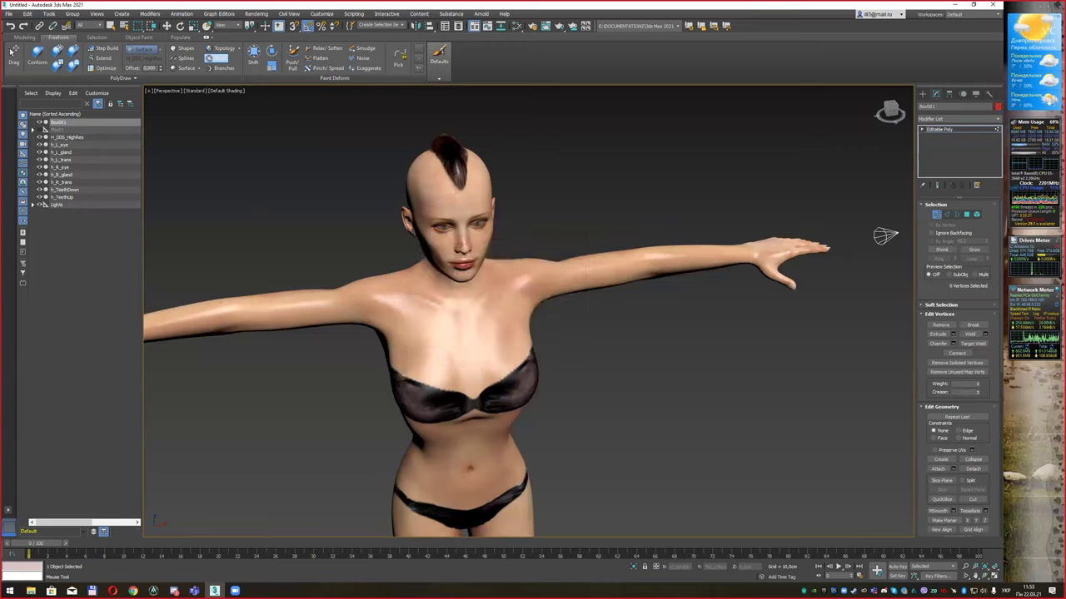
{"action": "scroll", "coordinate": [516, 304], "scroll_direction": "up", "scroll_amount": 3}
Step: Draw two red strips along the collarbone, then orbit above to check them
{"action": "mouse_move", "coordinate": [364, 297]}
{"action": "left_mouse_down"}
{"action": "mouse_move", "coordinate": [502, 262]}
{"action": "mouse_move", "coordinate": [635, 275]}
{"action": "left_mouse_up"}
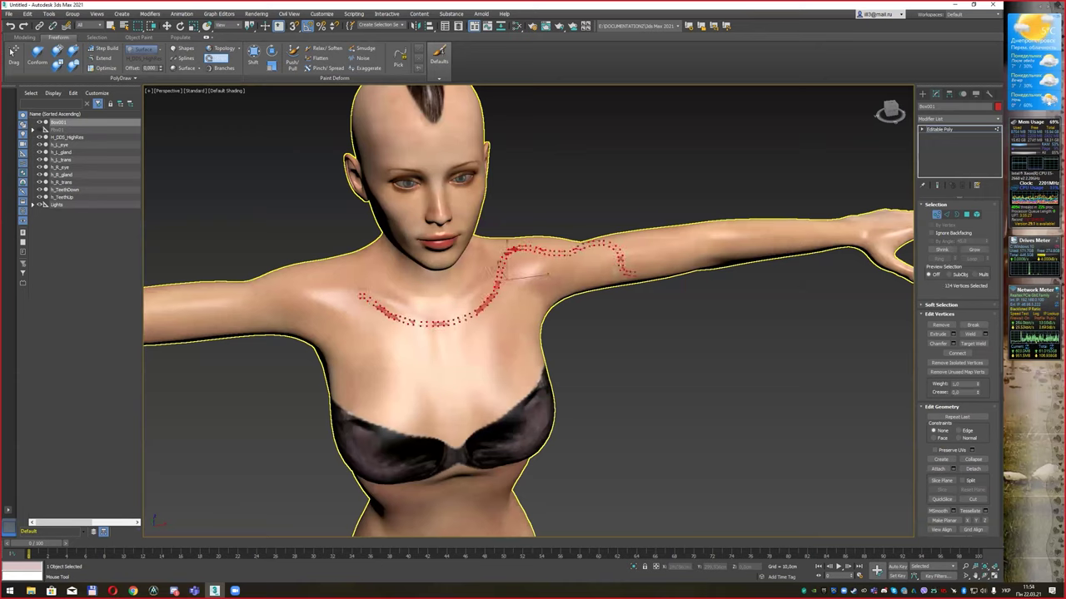
{"action": "left_click_drag", "start_coordinate": [456, 285], "coordinate": [374, 285]}
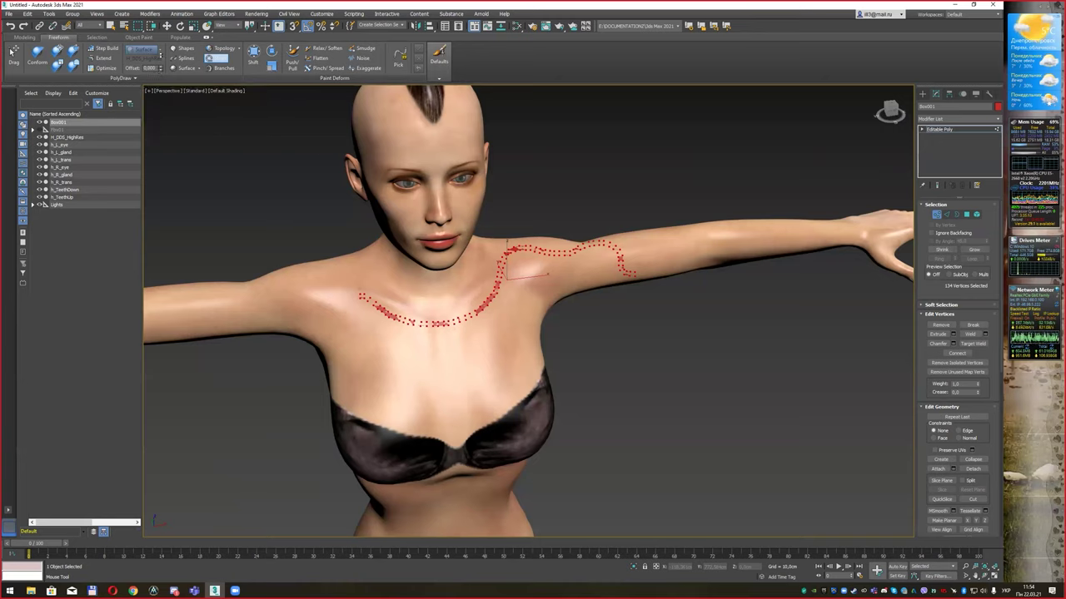
{"action": "mouse_move", "coordinate": [344, 310]}
{"action": "left_mouse_down"}
{"action": "mouse_move", "coordinate": [434, 337]}
{"action": "mouse_move", "coordinate": [596, 278]}
{"action": "mouse_move", "coordinate": [614, 283]}
{"action": "left_mouse_up"}
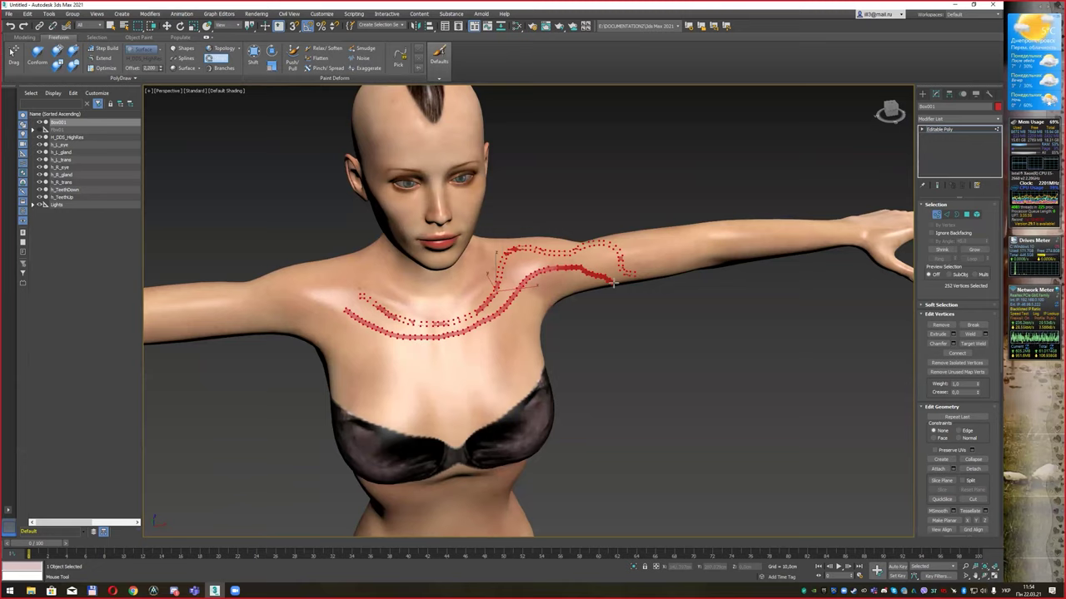
{"action": "scroll", "coordinate": [443, 341], "scroll_direction": "up", "scroll_amount": 2}
{"action": "middle_click_drag", "start_coordinate": [442, 340], "coordinate": [495, 290], "text": "alt"}
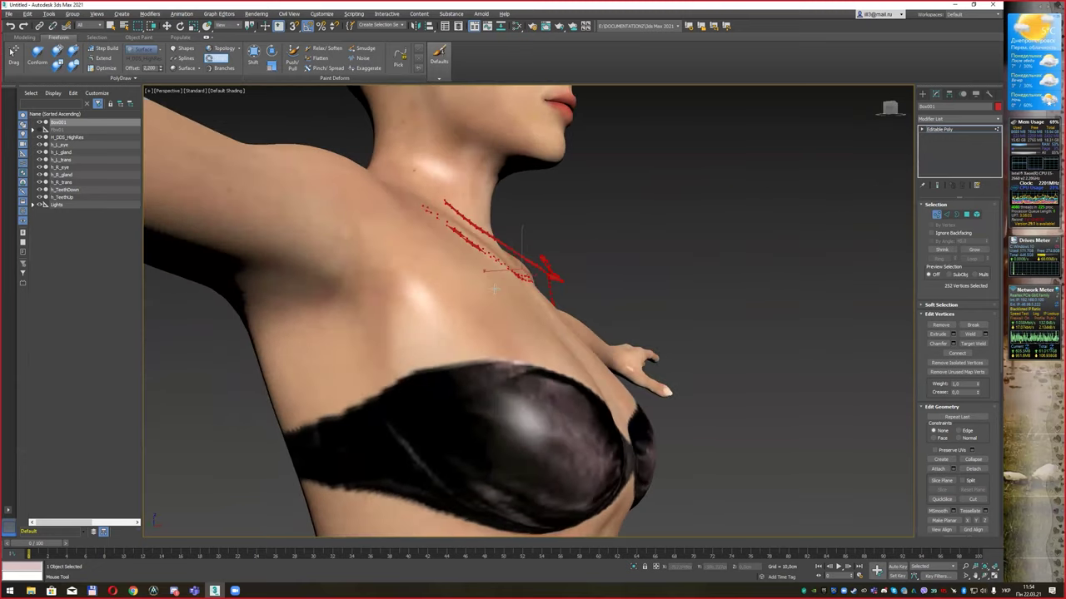
{"action": "scroll", "coordinate": [499, 247], "scroll_direction": "up", "scroll_amount": 2}
{"action": "scroll", "coordinate": [495, 244], "scroll_direction": "up", "scroll_amount": 2}
{"action": "scroll", "coordinate": [491, 240], "scroll_direction": "up", "scroll_amount": 2}
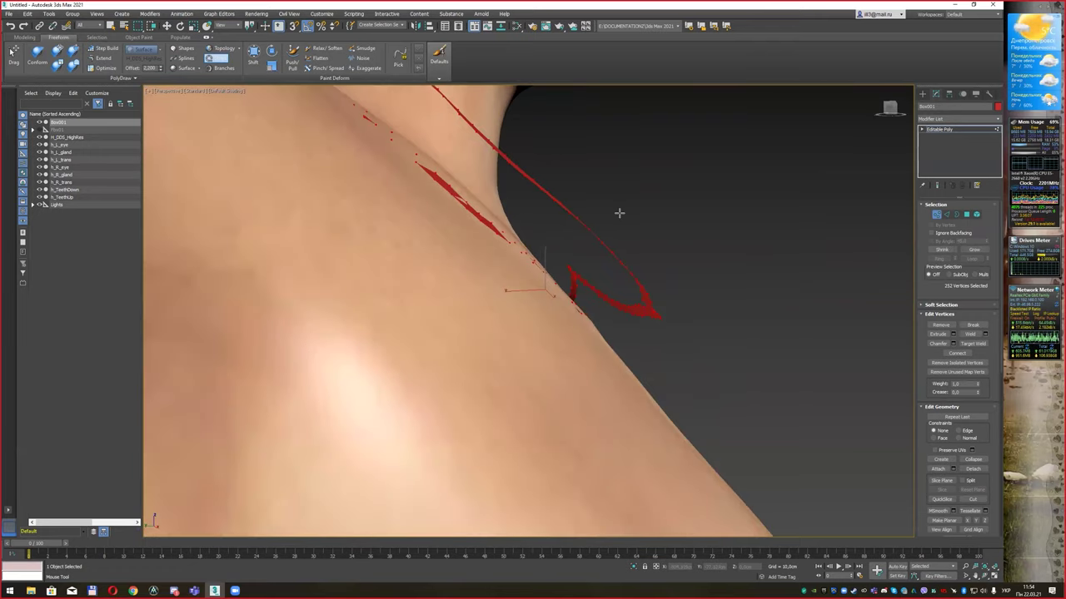
{"action": "scroll", "coordinate": [620, 213], "scroll_direction": "down", "scroll_amount": 5}
{"action": "mouse_move", "coordinate": [680, 202]}
{"action": "middle_mouse_down", "text": "alt"}
{"action": "mouse_move", "coordinate": [625, 215]}
{"action": "mouse_move", "coordinate": [444, 207]}
{"action": "middle_mouse_up", "text": "alt"}
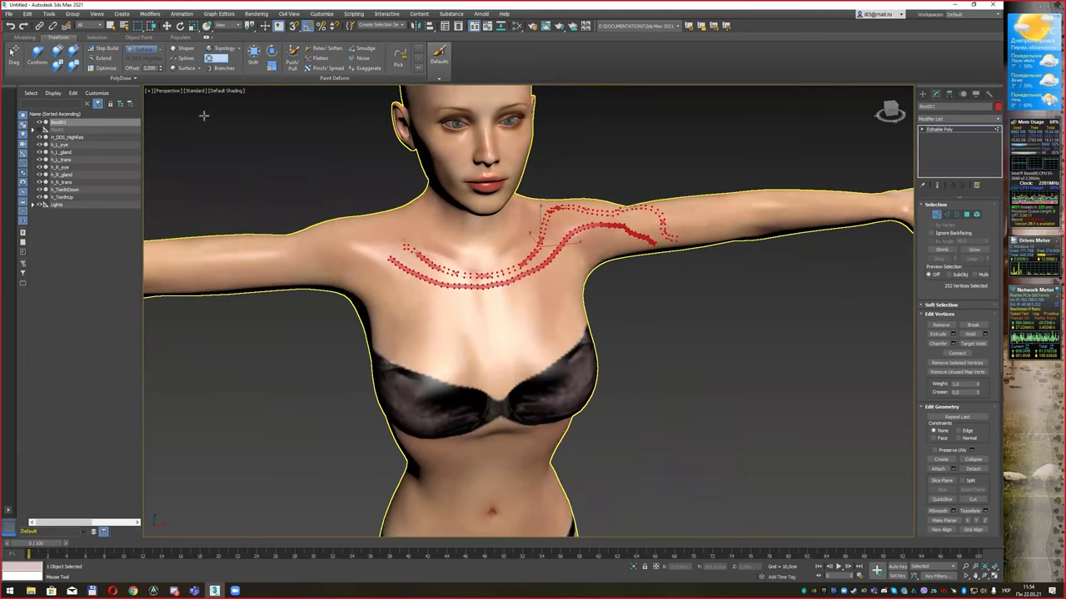
Step: Raise the PolyDraw surface offset and draw a new strip across the chest
{"action": "left_click_drag", "start_coordinate": [161, 68], "coordinate": [162, 37]}
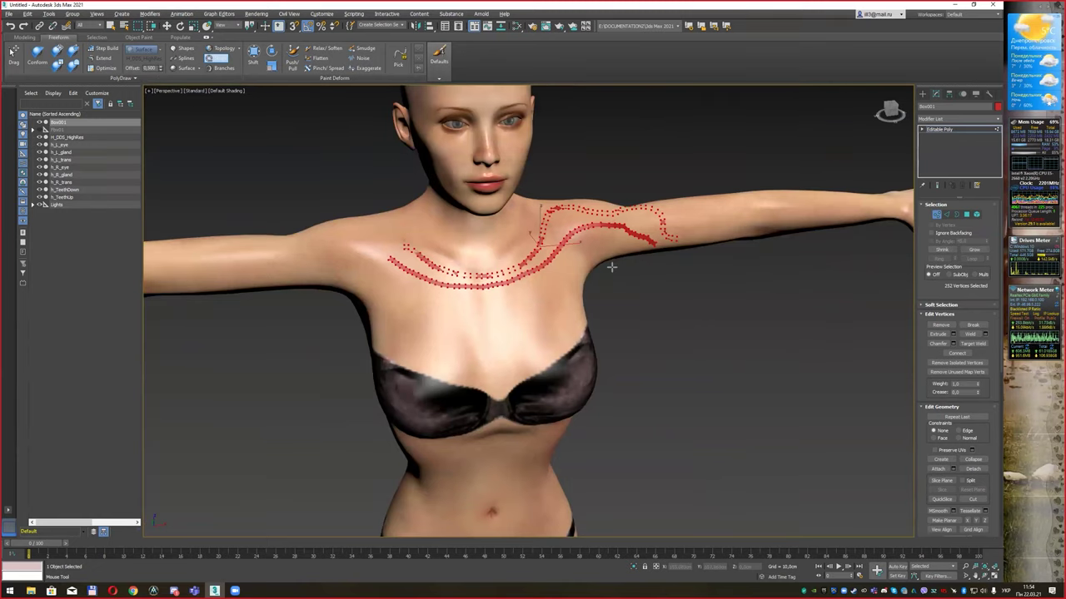
{"action": "scroll", "coordinate": [613, 260], "scroll_direction": "up", "scroll_amount": 1}
{"action": "middle_click_drag", "start_coordinate": [613, 260], "coordinate": [607, 272], "text": "alt"}
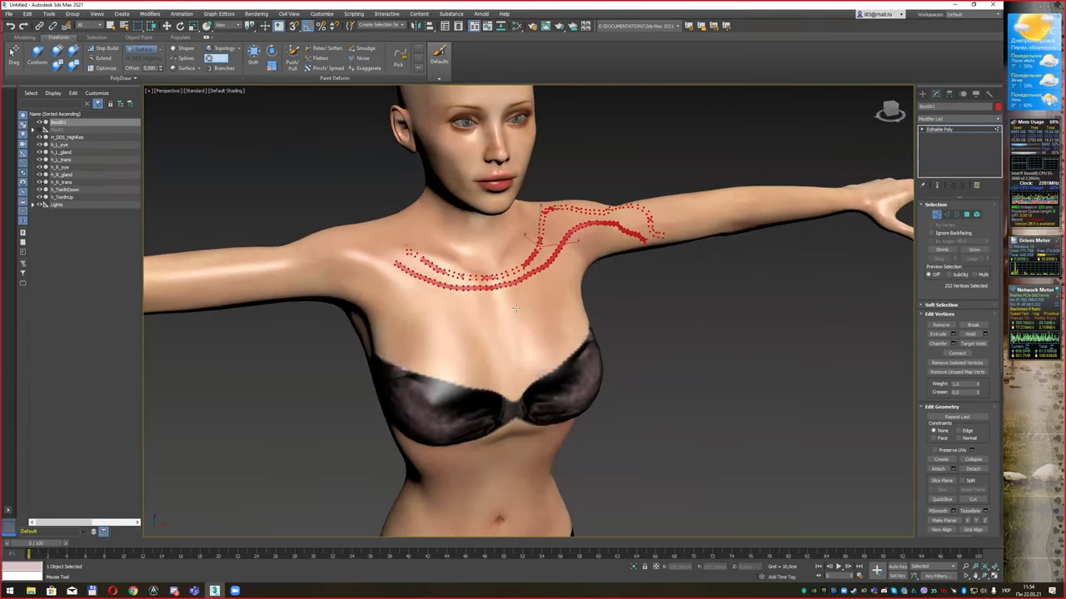
{"action": "middle_click_drag", "start_coordinate": [519, 303], "coordinate": [525, 305], "text": "alt"}
{"action": "mouse_move", "coordinate": [382, 272]}
{"action": "left_mouse_down"}
{"action": "mouse_move", "coordinate": [440, 311]}
{"action": "mouse_move", "coordinate": [533, 301]}
{"action": "mouse_move", "coordinate": [573, 275]}
{"action": "left_mouse_up"}
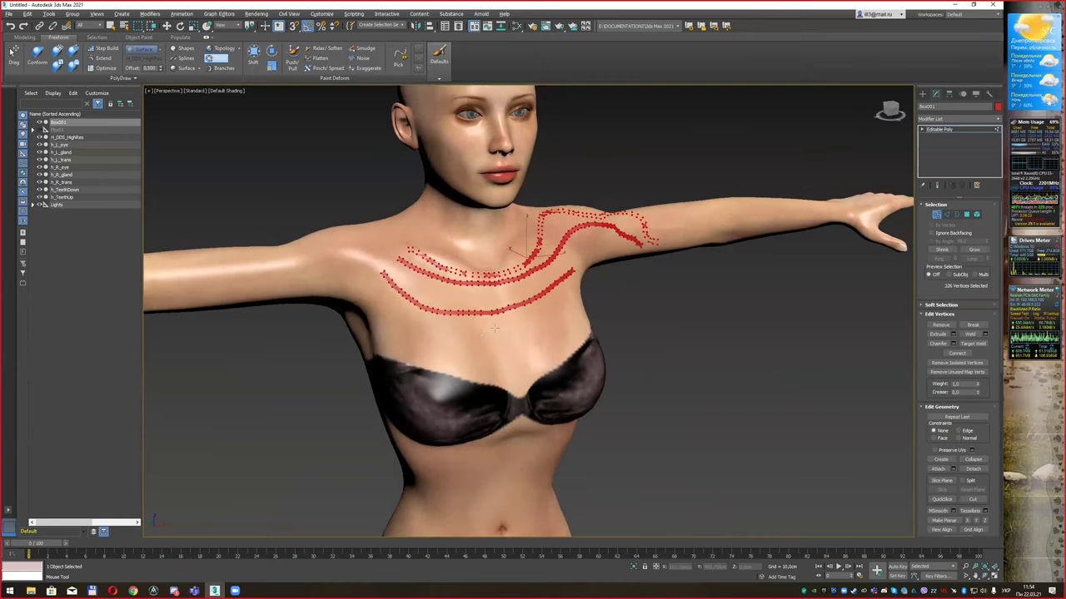
{"action": "middle_click_drag", "start_coordinate": [573, 274], "coordinate": [524, 312], "text": "alt"}
{"action": "scroll", "coordinate": [533, 257], "scroll_direction": "up", "scroll_amount": 2}
{"action": "scroll", "coordinate": [541, 250], "scroll_direction": "up", "scroll_amount": 3}
{"action": "scroll", "coordinate": [500, 257], "scroll_direction": "up", "scroll_amount": 2}
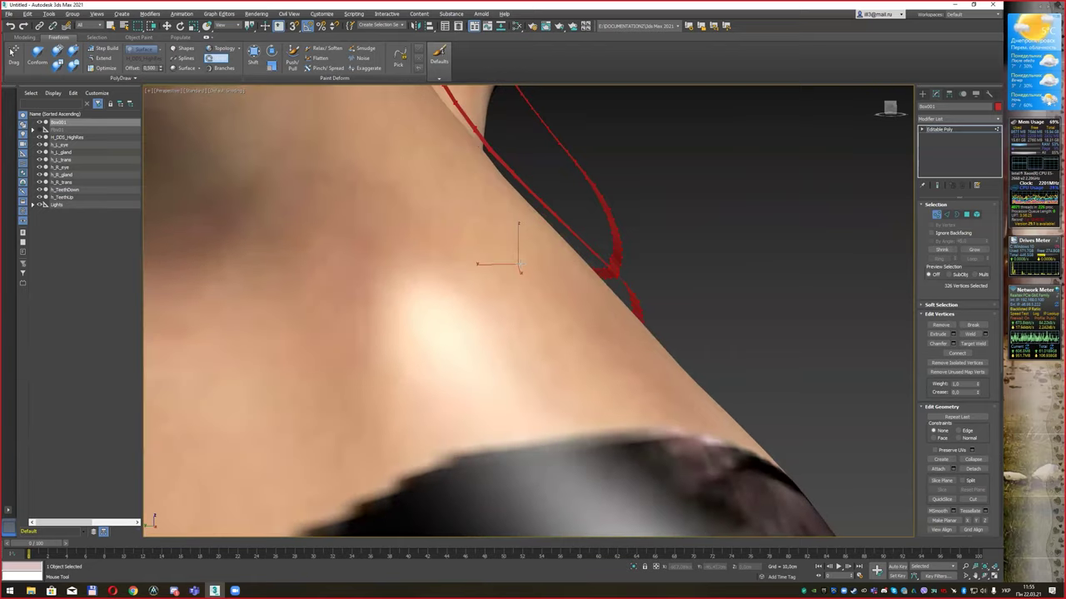
{"action": "scroll", "coordinate": [502, 265], "scroll_direction": "up", "scroll_amount": 2}
{"action": "middle_click_drag", "start_coordinate": [517, 250], "coordinate": [524, 298], "text": "alt"}
{"action": "scroll", "coordinate": [520, 287], "scroll_direction": "down", "scroll_amount": 3}
{"action": "scroll", "coordinate": [518, 293], "scroll_direction": "down", "scroll_amount": 3}
{"action": "scroll", "coordinate": [517, 295], "scroll_direction": "up", "scroll_amount": 1}
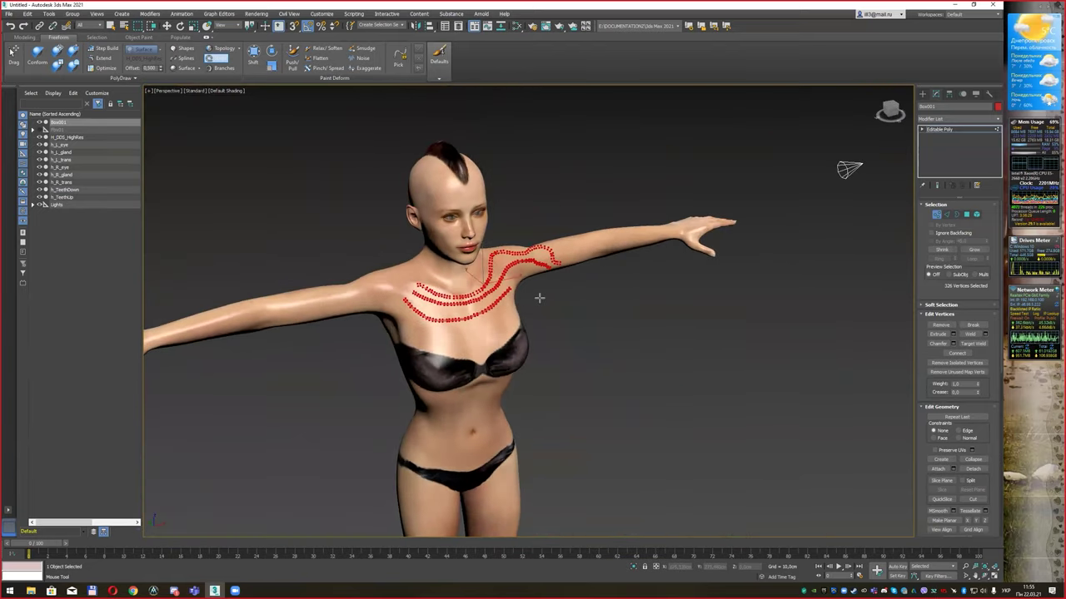
Step: Draw strips wrapping around the upper arm near the shoulder
{"action": "scroll", "coordinate": [521, 296], "scroll_direction": "up", "scroll_amount": 4}
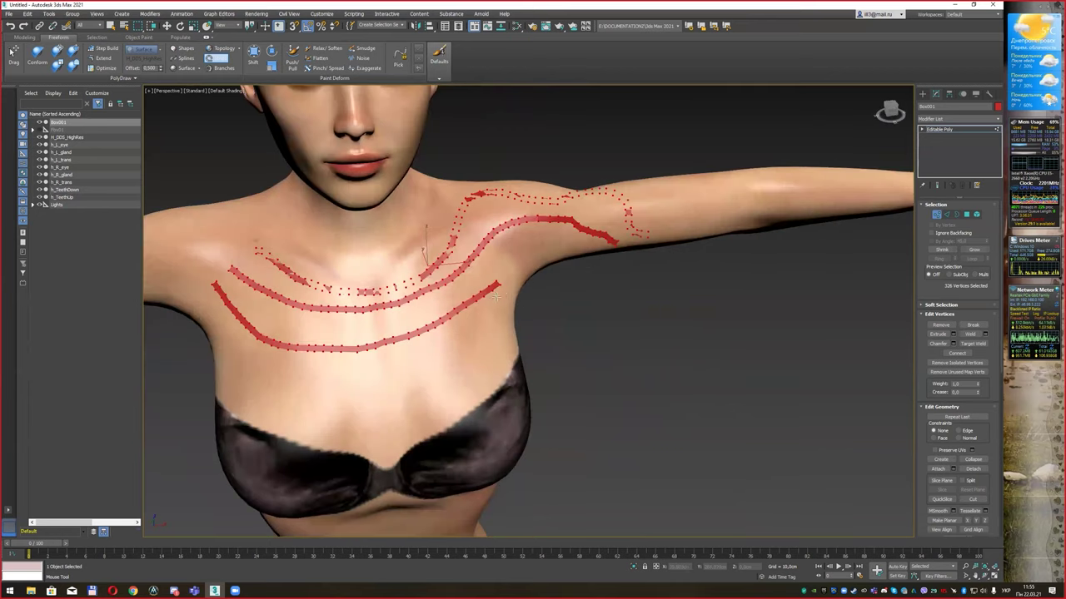
{"action": "middle_click_drag", "start_coordinate": [520, 297], "coordinate": [547, 296]}
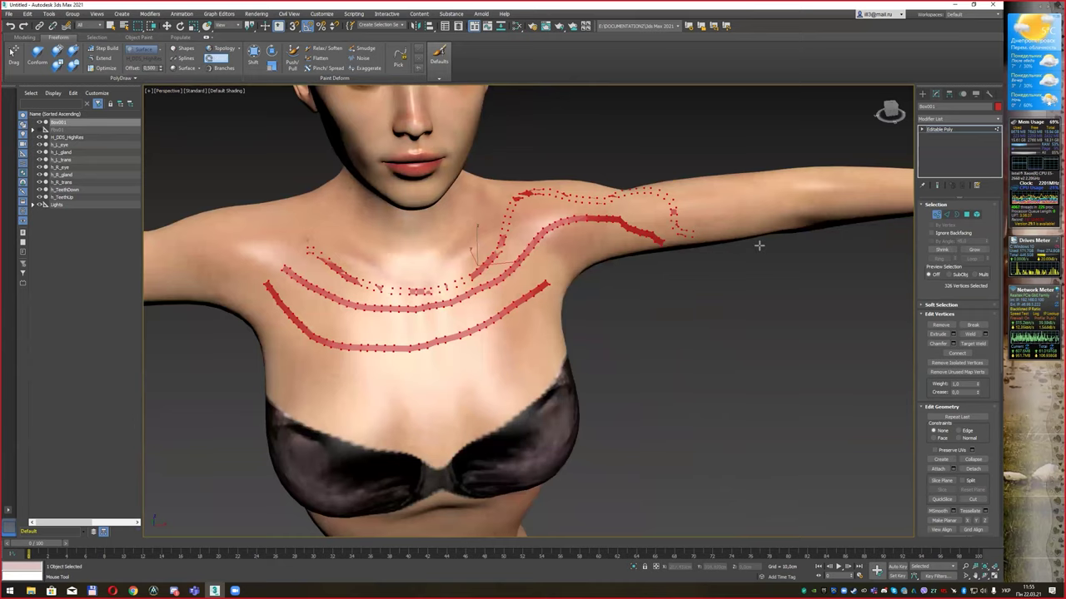
{"action": "middle_click_drag", "start_coordinate": [758, 244], "coordinate": [633, 290], "text": "alt"}
{"action": "left_click", "coordinate": [738, 223], "text": "ctrl"}
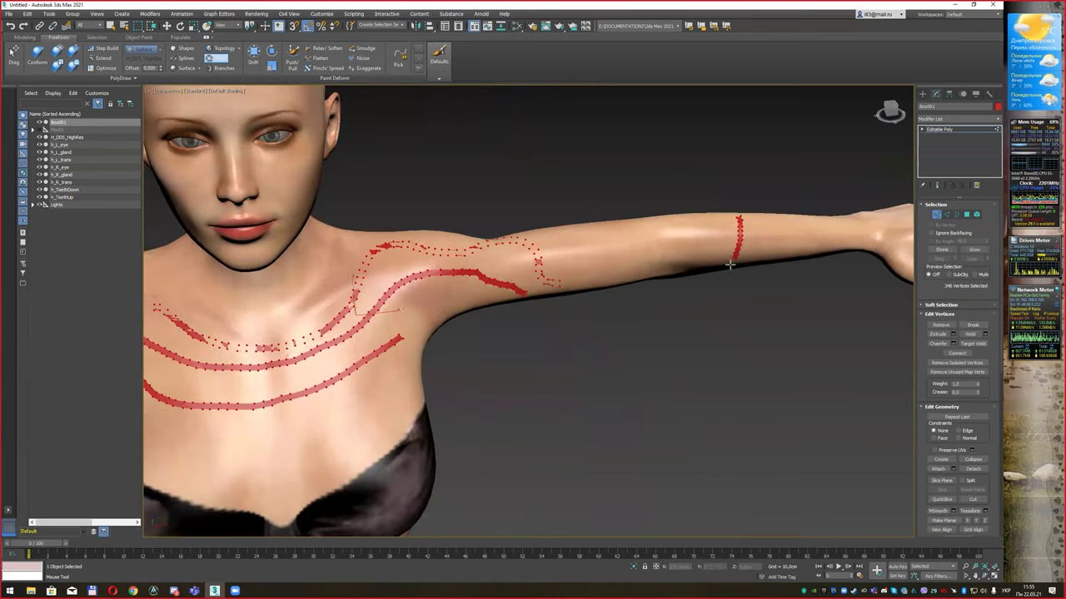
{"action": "left_click", "coordinate": [699, 252], "text": "ctrl"}
{"action": "mouse_move", "coordinate": [749, 308]}
{"action": "middle_mouse_down", "text": "alt"}
{"action": "mouse_move", "coordinate": [739, 279]}
{"action": "mouse_move", "coordinate": [741, 311]}
{"action": "middle_mouse_up", "text": "alt"}
Step: Orbit to a low frontal view of the chest and expand the PolyDraw options
{"action": "mouse_move", "coordinate": [504, 325]}
{"action": "middle_mouse_down"}
{"action": "mouse_move", "coordinate": [596, 304]}
{"action": "mouse_move", "coordinate": [611, 313]}
{"action": "middle_mouse_up"}
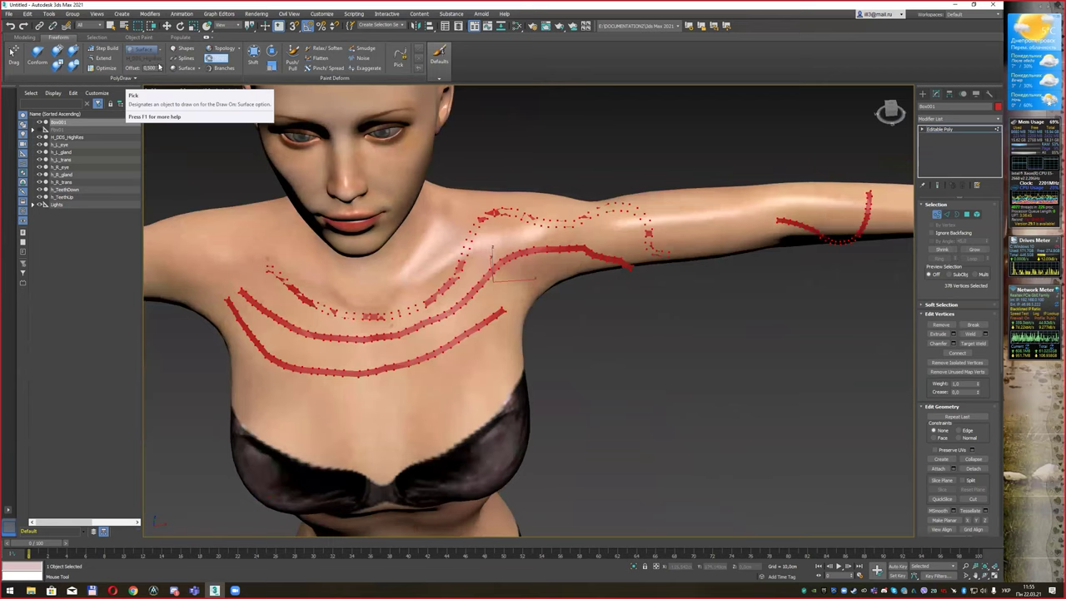
{"action": "mouse_move", "coordinate": [538, 326]}
{"action": "middle_mouse_down", "text": "alt"}
{"action": "mouse_move", "coordinate": [549, 316]}
{"action": "mouse_move", "coordinate": [500, 325]}
{"action": "mouse_move", "coordinate": [601, 301]}
{"action": "middle_mouse_up", "text": "alt"}
{"action": "scroll", "coordinate": [514, 314], "scroll_direction": "up", "scroll_amount": 2}
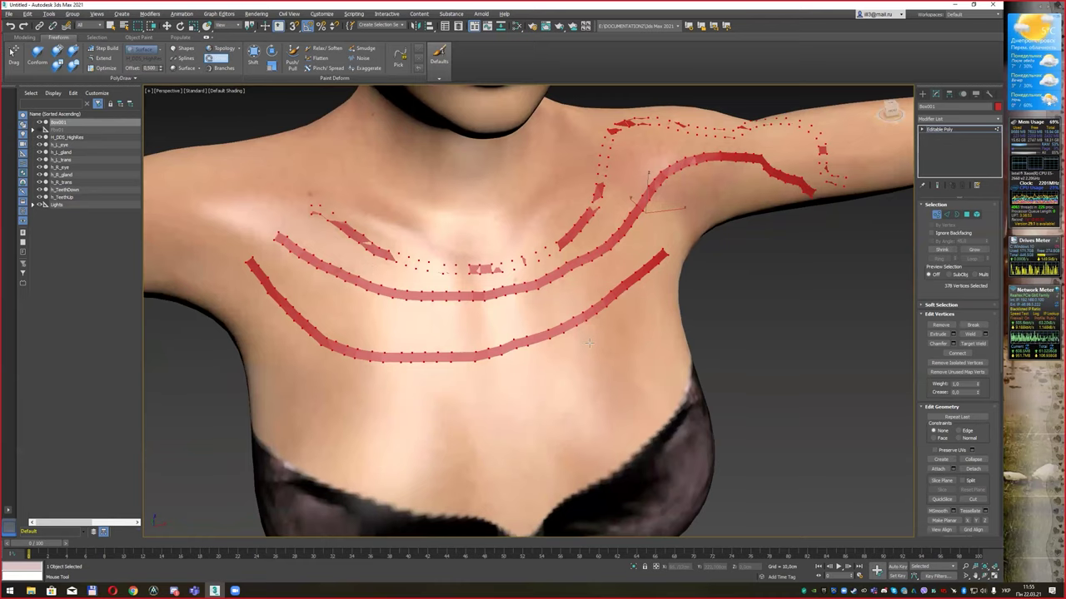
{"action": "middle_click_drag", "start_coordinate": [221, 283], "coordinate": [208, 279], "text": "alt"}
{"action": "left_click", "coordinate": [134, 79]}
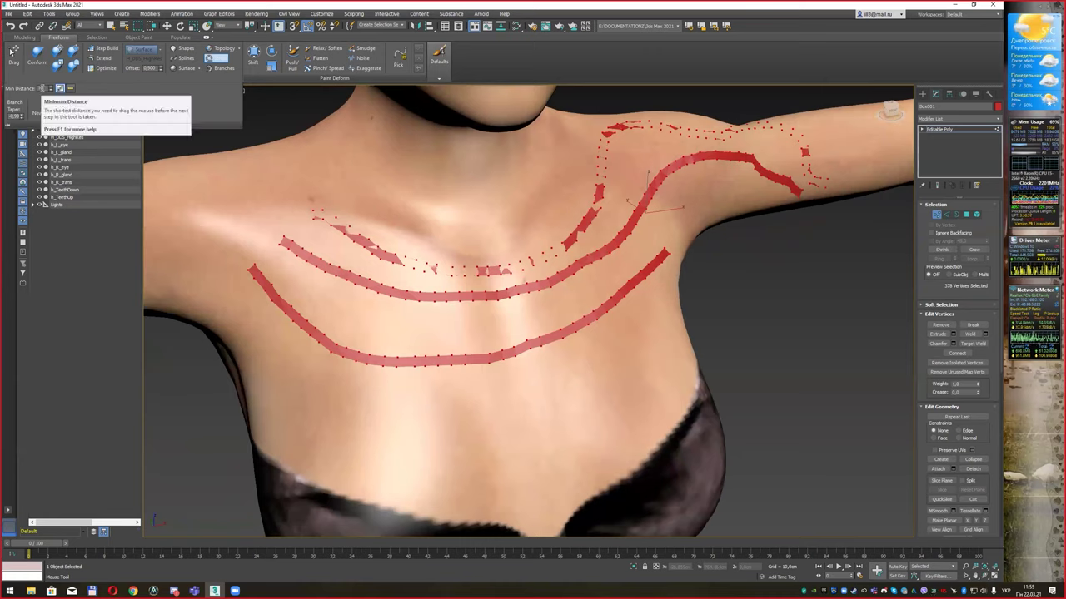
{"action": "mouse_move", "coordinate": [42, 88]}
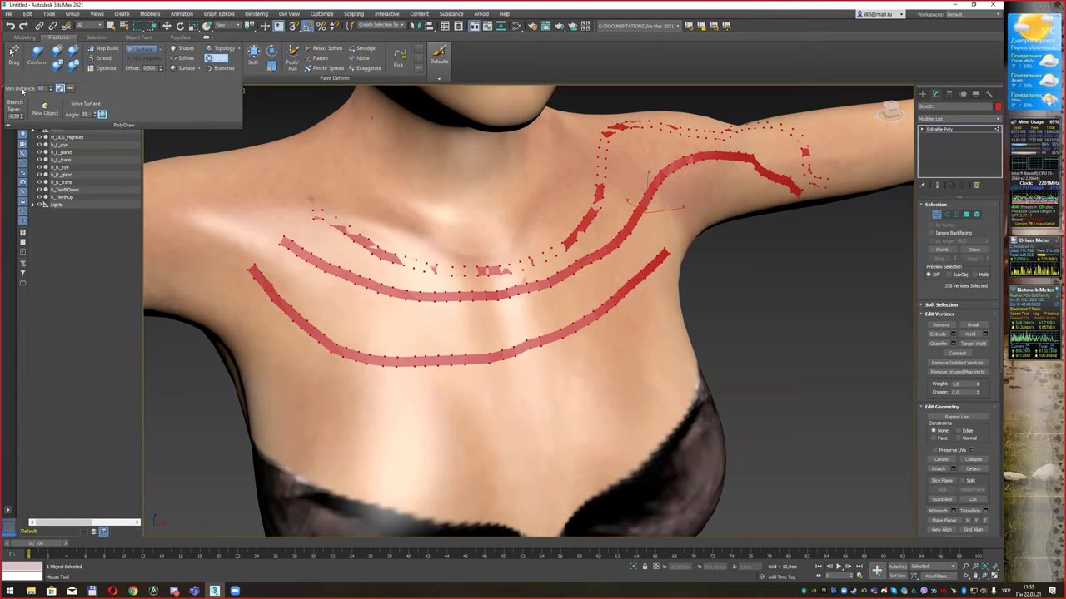
Step: Draw three more strips stacked across the lower chest
{"action": "mouse_move", "coordinate": [285, 360]}
{"action": "left_mouse_down"}
{"action": "mouse_move", "coordinate": [348, 388]}
{"action": "mouse_move", "coordinate": [675, 308]}
{"action": "left_mouse_up"}
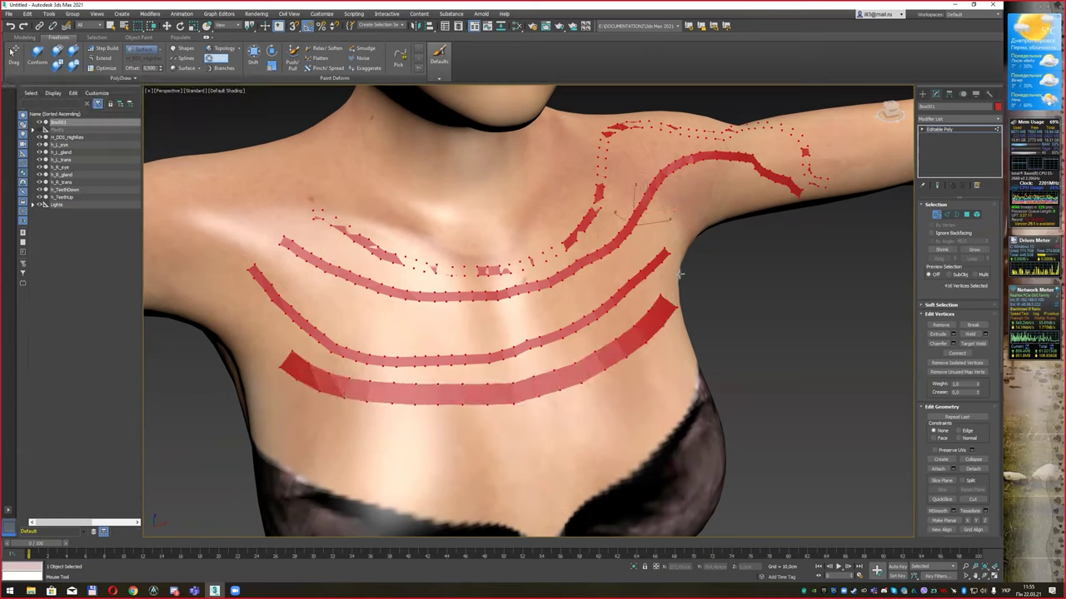
{"action": "scroll", "coordinate": [649, 302], "scroll_direction": "down", "scroll_amount": 3}
{"action": "mouse_move", "coordinate": [388, 371]}
{"action": "left_mouse_down"}
{"action": "mouse_move", "coordinate": [488, 379]}
{"action": "mouse_move", "coordinate": [645, 317]}
{"action": "left_mouse_up"}
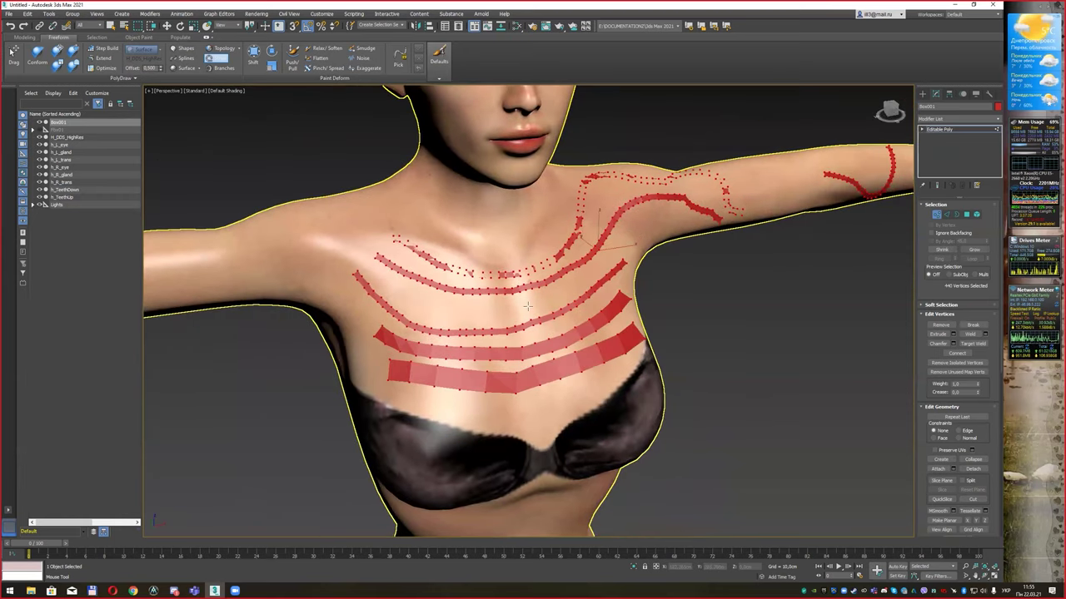
{"action": "scroll", "coordinate": [559, 327], "scroll_direction": "down", "scroll_amount": 2}
{"action": "scroll", "coordinate": [561, 327], "scroll_direction": "down", "scroll_amount": 2}
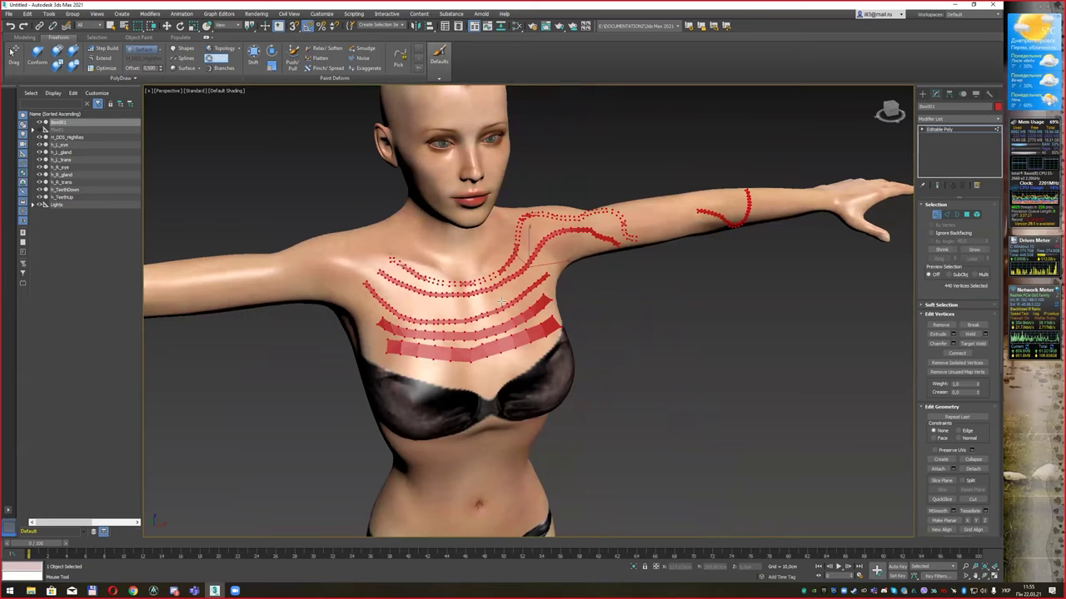
{"action": "scroll", "coordinate": [501, 298], "scroll_direction": "down", "scroll_amount": 2}
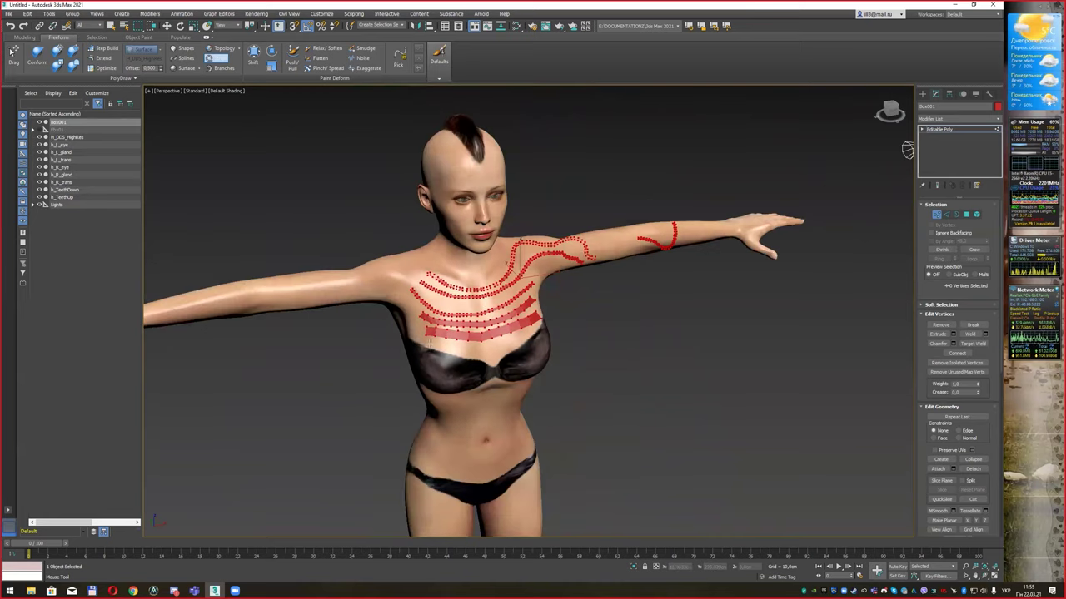
{"action": "left_click_drag", "start_coordinate": [428, 346], "coordinate": [541, 331]}
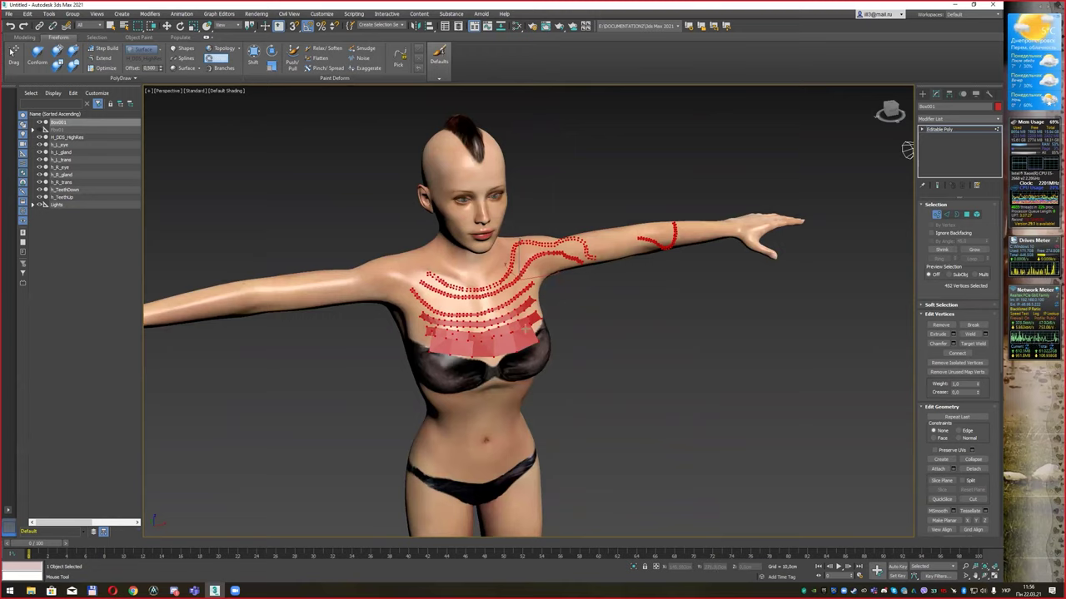
Step: Lay a band across the abdomen and draw a strip along the left upper arm
{"action": "left_click_drag", "start_coordinate": [443, 414], "coordinate": [512, 404], "text": "ctrl"}
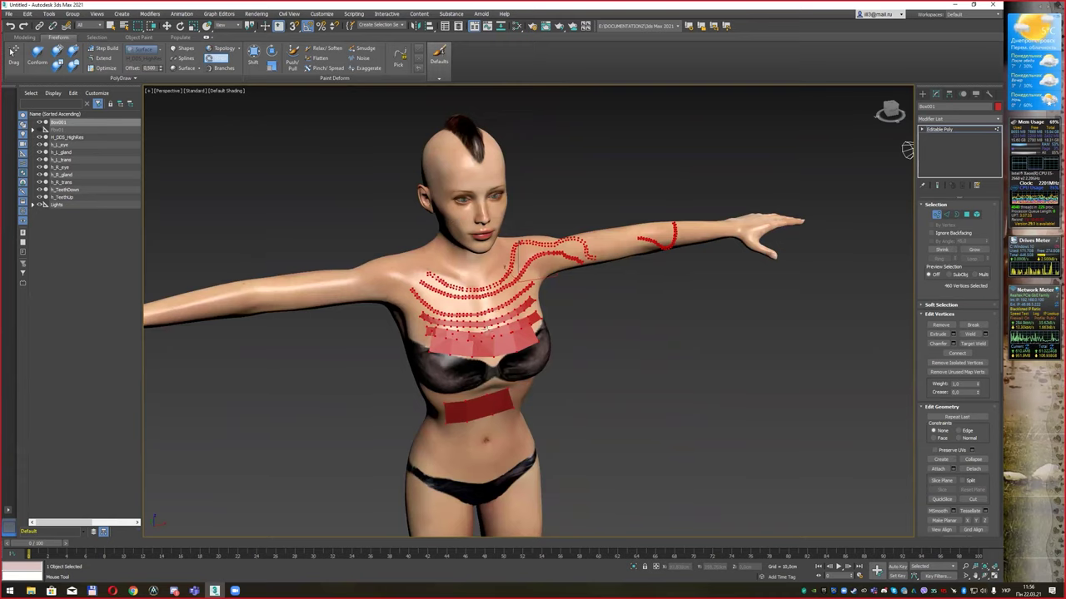
{"action": "scroll", "coordinate": [493, 324], "scroll_direction": "up", "scroll_amount": 2}
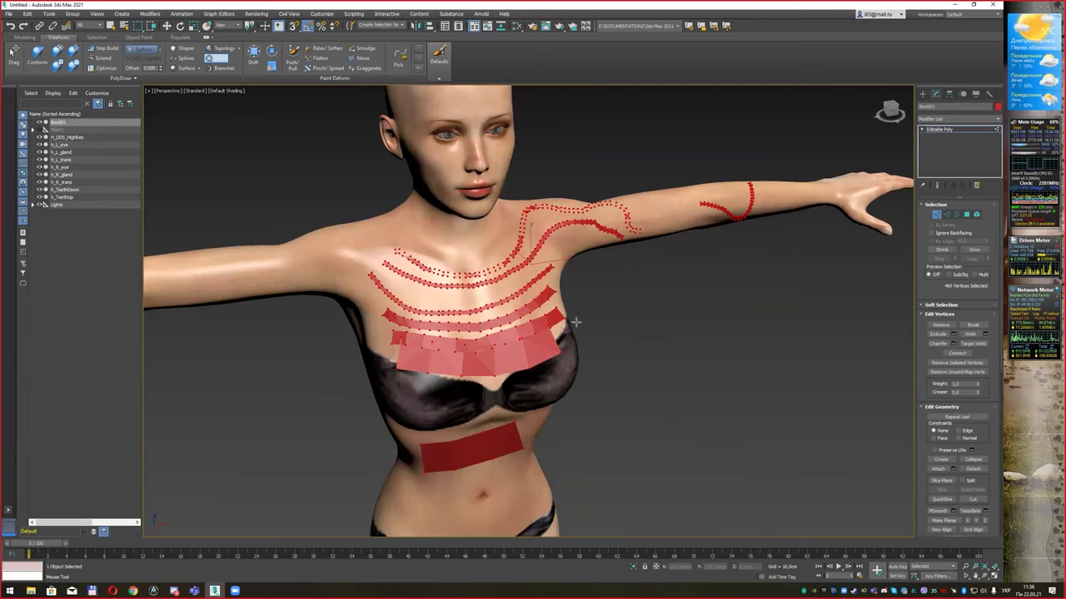
{"action": "middle_click_drag", "start_coordinate": [575, 322], "coordinate": [585, 318], "text": "alt"}
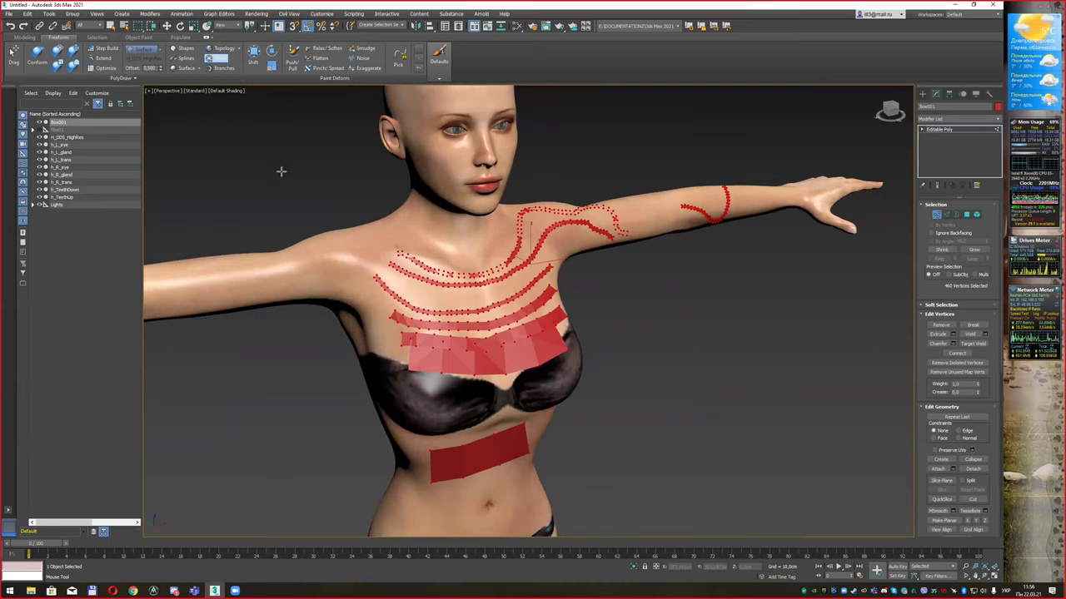
{"action": "left_click_drag", "start_coordinate": [254, 273], "coordinate": [363, 233]}
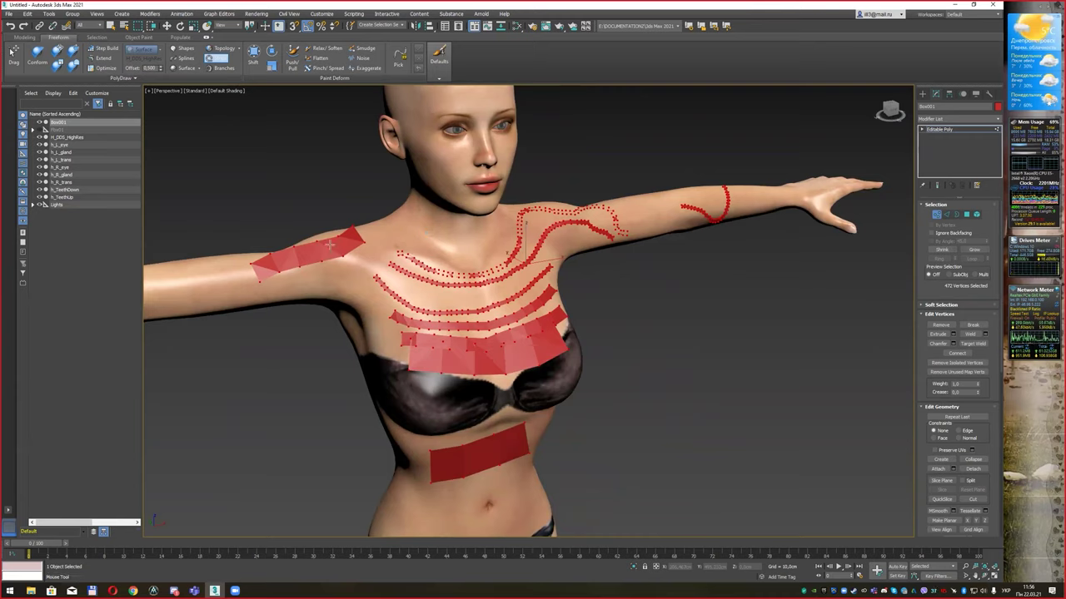
Step: Undo the upper-arm strip and step back until no strips remain selected
{"action": "key", "text": "ctrl+z"}
{"action": "key", "text": "ctrl+z"}
{"action": "key", "text": "ctrl+z"}
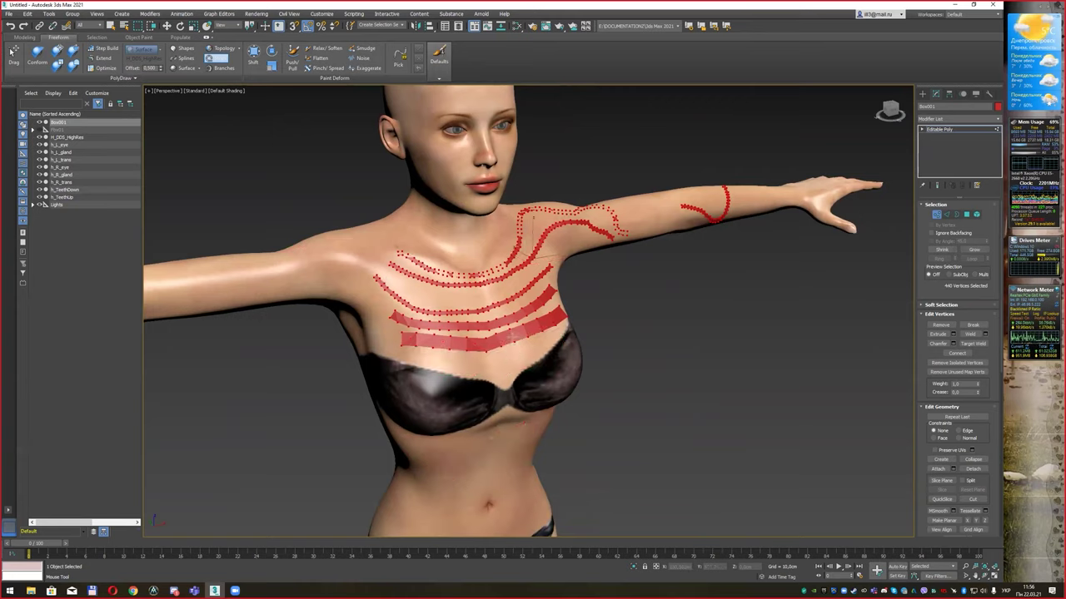
{"action": "key", "text": "ctrl+z"}
{"action": "key", "text": "ctrl+z"}
{"action": "key", "text": "ctrl+z"}
{"action": "key", "text": "ctrl+z"}
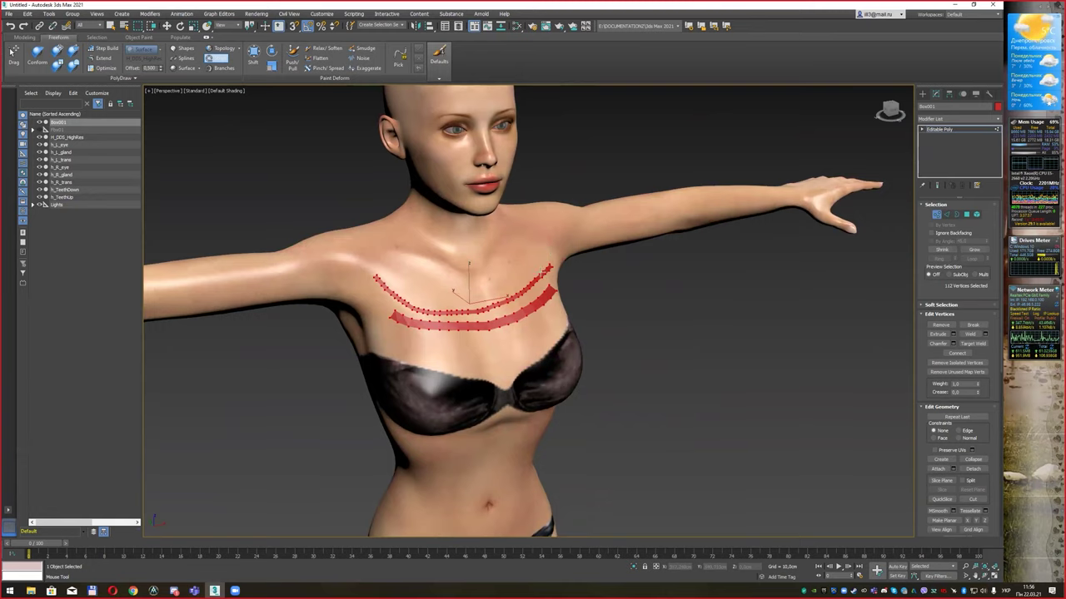
{"action": "key", "text": "ctrl+z"}
{"action": "key", "text": "ctrl+z"}
{"action": "key", "text": "shift+z"}
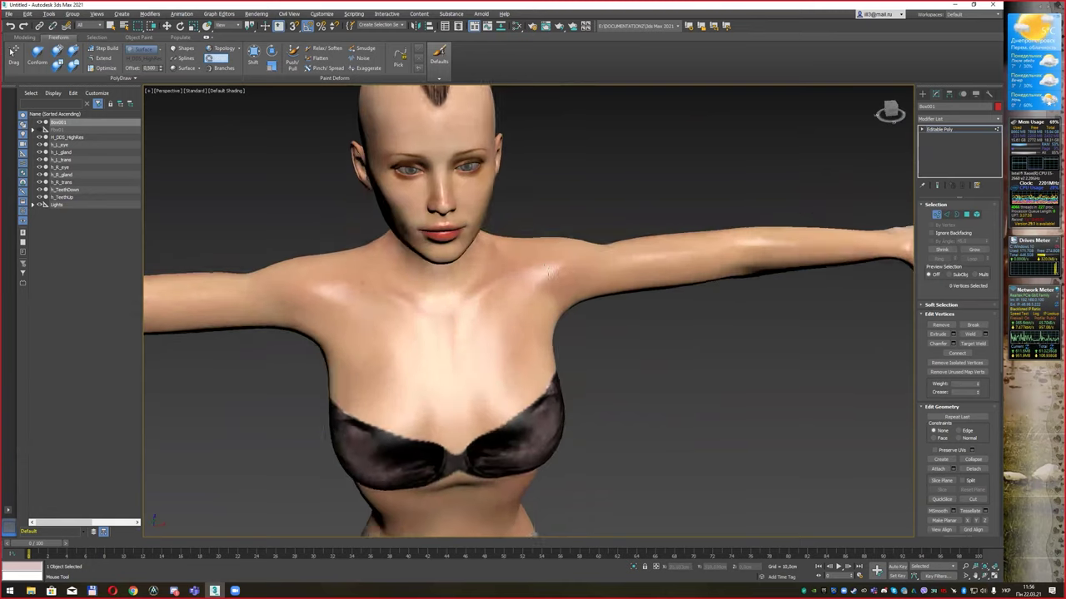
{"action": "key", "text": "shift+z"}
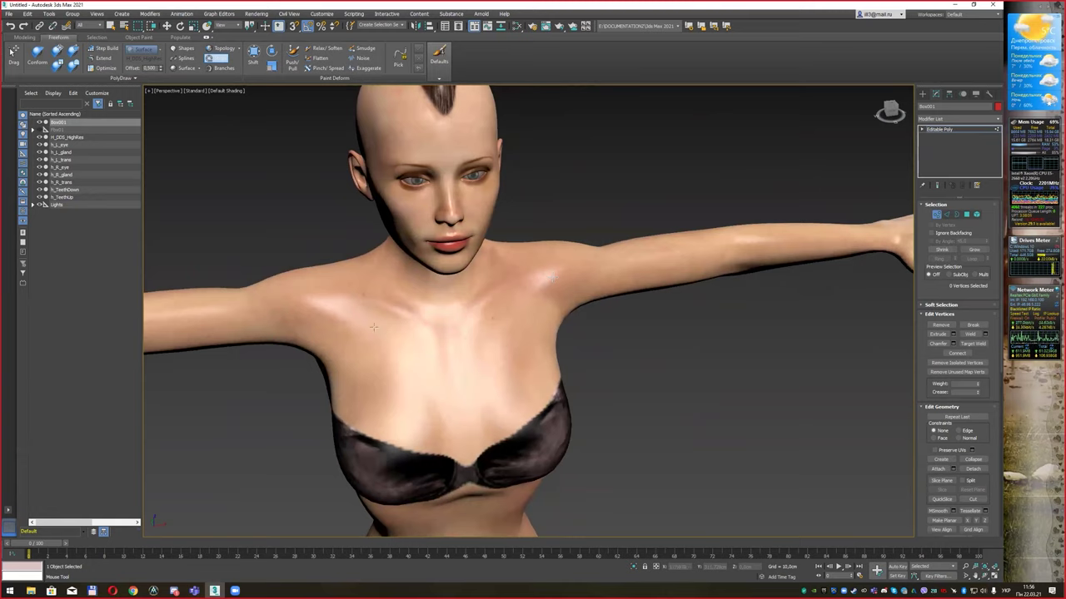
Step: Draw a strip along the collarbone and continue it across the upper back
{"action": "middle_click_drag", "start_coordinate": [463, 351], "coordinate": [456, 346], "text": "alt"}
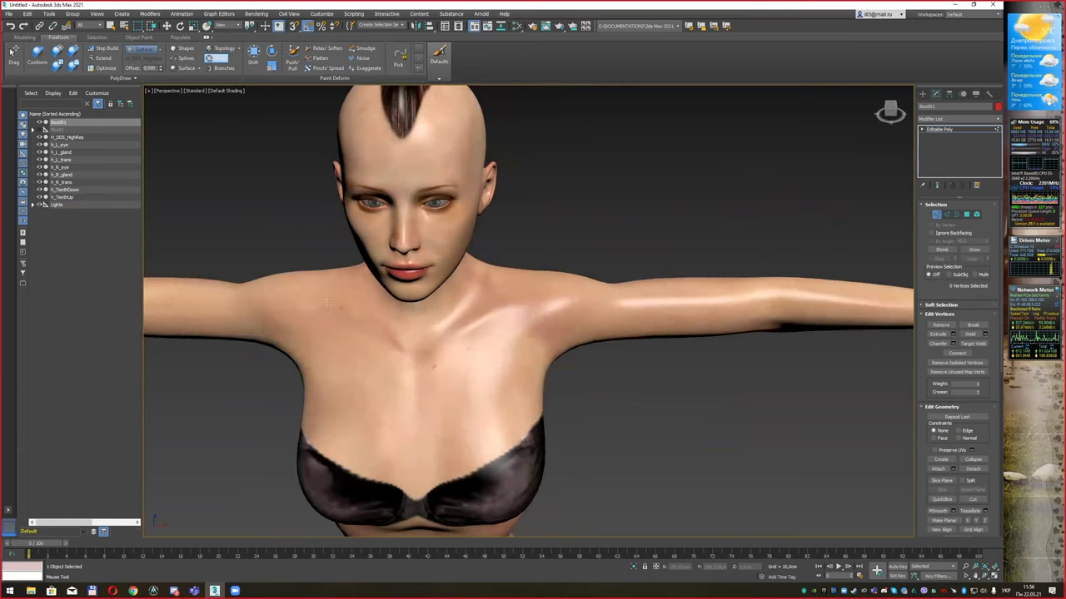
{"action": "mouse_move", "coordinate": [324, 301]}
{"action": "left_mouse_down"}
{"action": "mouse_move", "coordinate": [427, 352]}
{"action": "mouse_move", "coordinate": [517, 272]}
{"action": "left_mouse_up"}
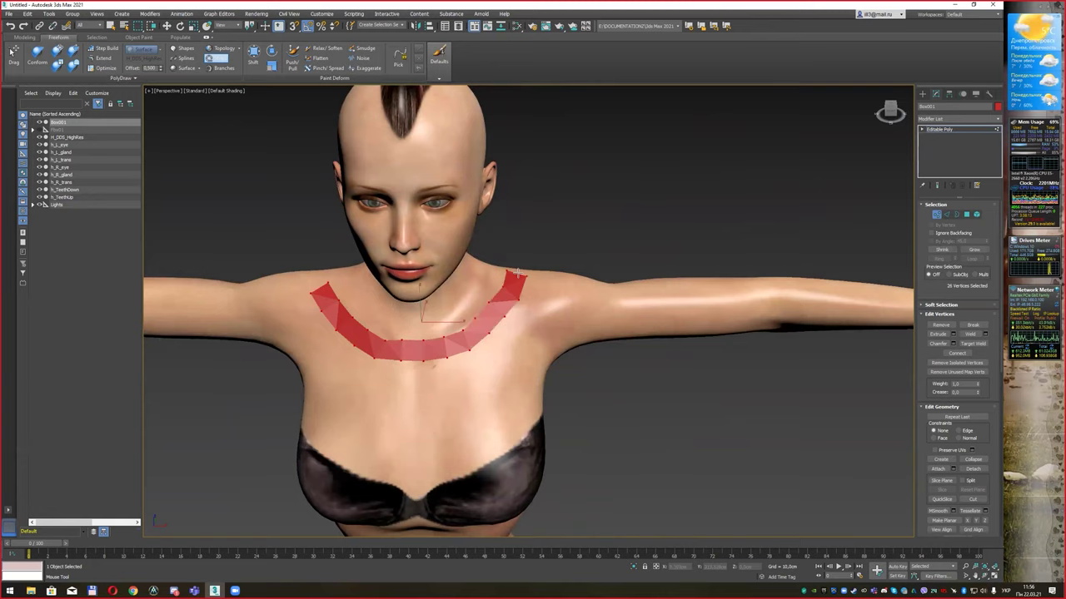
{"action": "middle_click_drag", "start_coordinate": [648, 268], "coordinate": [442, 449], "text": "alt"}
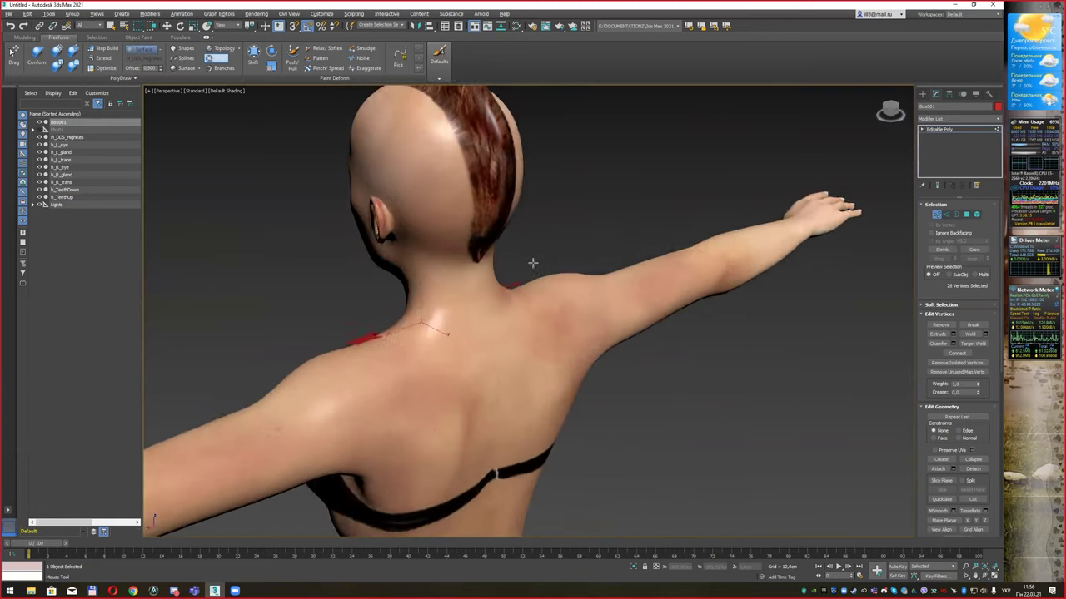
{"action": "middle_click_drag", "start_coordinate": [442, 449], "coordinate": [467, 445], "text": "alt"}
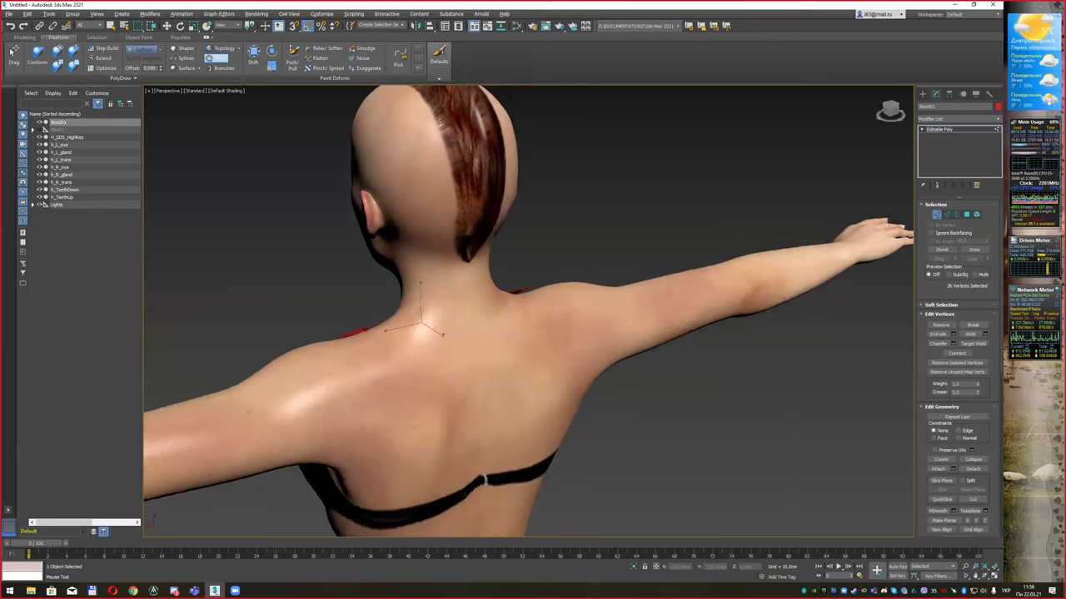
{"action": "mouse_move", "coordinate": [360, 366]}
{"action": "left_mouse_down", "text": "ctrl"}
{"action": "mouse_move", "coordinate": [561, 339]}
{"action": "mouse_move", "coordinate": [541, 331]}
{"action": "left_mouse_up", "text": "ctrl"}
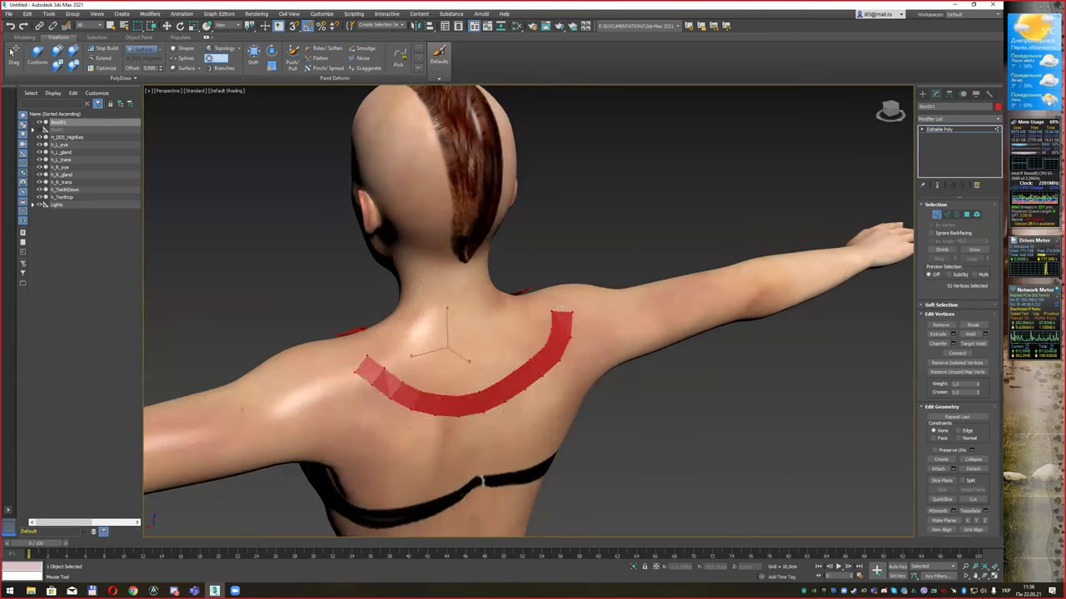
Step: Join the collarbone patch to the back arc over the shoulder
{"action": "mouse_move", "coordinate": [542, 332]}
{"action": "middle_mouse_down", "text": "alt"}
{"action": "mouse_move", "coordinate": [513, 375]}
{"action": "mouse_move", "coordinate": [508, 365]}
{"action": "mouse_move", "coordinate": [457, 388]}
{"action": "middle_mouse_up", "text": "alt"}
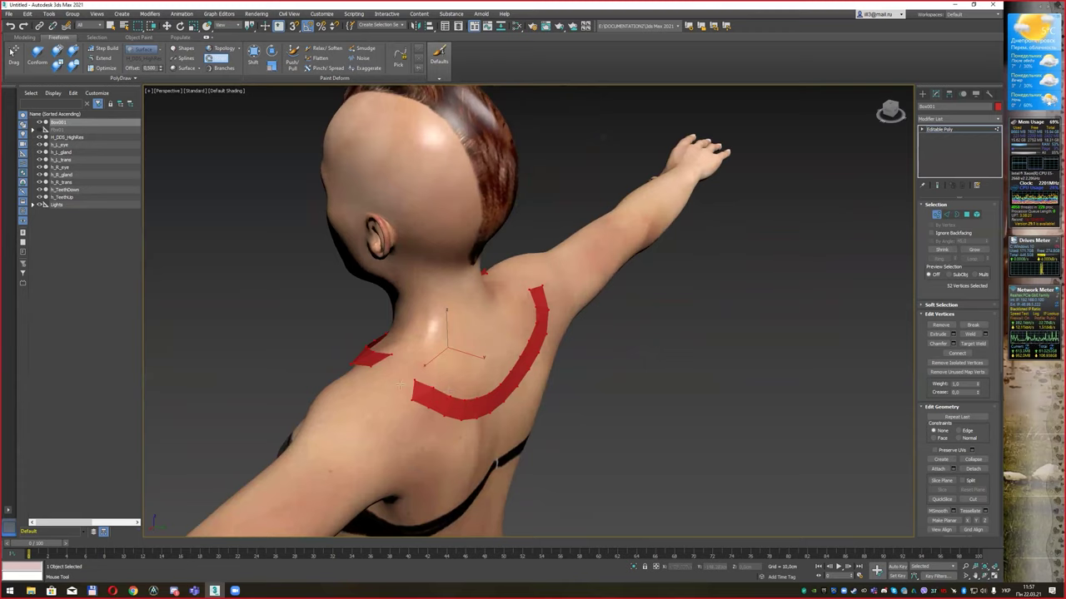
{"action": "left_click_drag", "start_coordinate": [401, 384], "coordinate": [351, 372], "text": "ctrl"}
{"action": "mouse_move", "coordinate": [350, 372]}
{"action": "middle_mouse_down", "text": "alt"}
{"action": "mouse_move", "coordinate": [437, 368]}
{"action": "mouse_move", "coordinate": [387, 254]}
{"action": "middle_mouse_up", "text": "alt"}
{"action": "scroll", "coordinate": [433, 370], "scroll_direction": "up", "scroll_amount": 2}
{"action": "scroll", "coordinate": [432, 370], "scroll_direction": "up", "scroll_amount": 3}
{"action": "scroll", "coordinate": [387, 254], "scroll_direction": "up", "scroll_amount": 3}
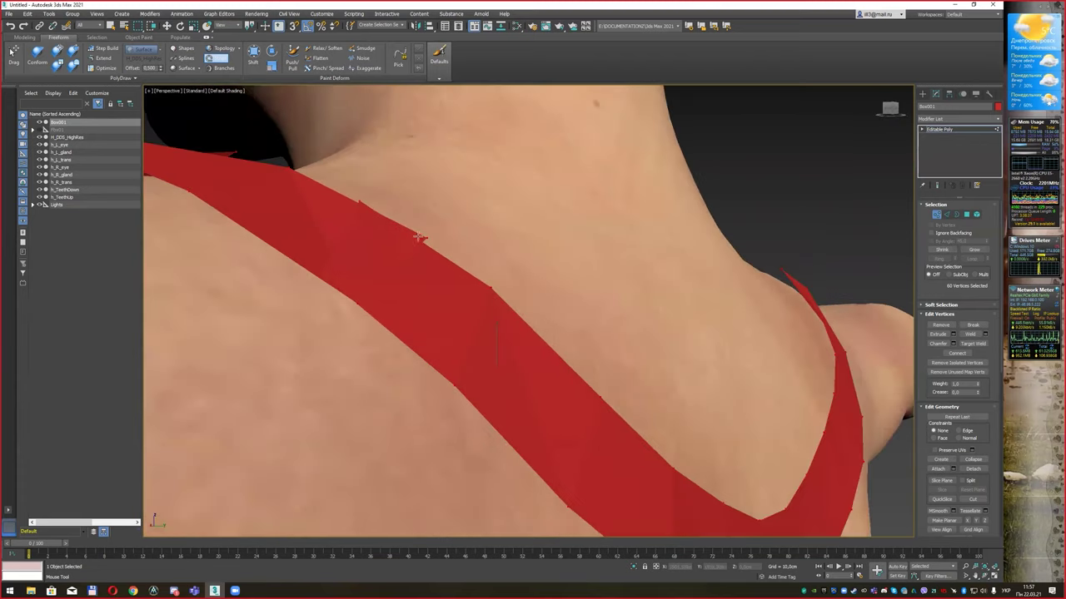
Step: Trim and extend the strip pieces at the shoulder and up the back
{"action": "scroll", "coordinate": [407, 249], "scroll_direction": "down", "scroll_amount": 4}
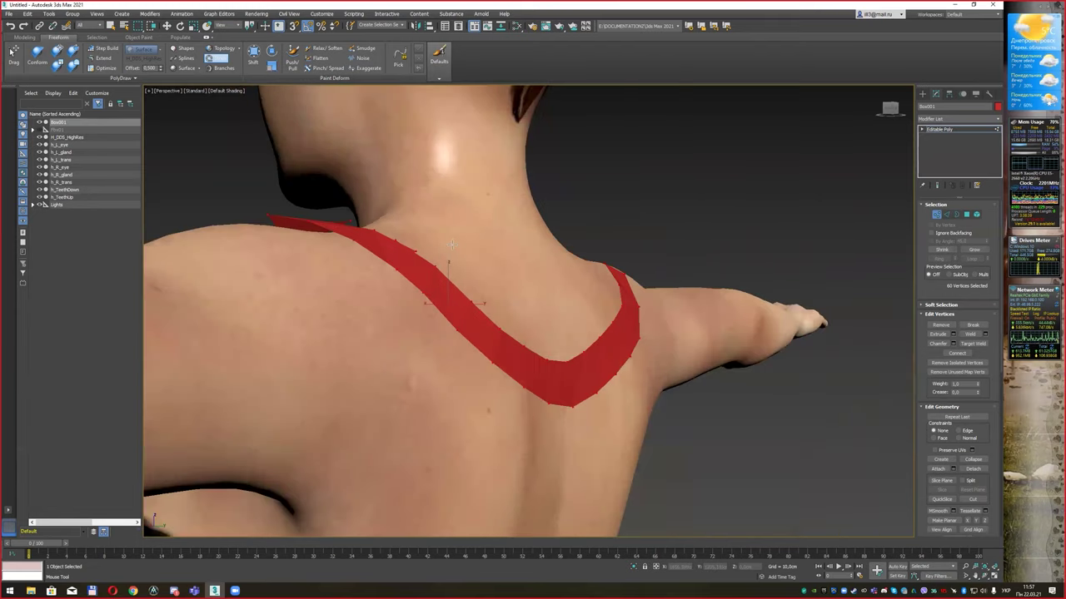
{"action": "scroll", "coordinate": [408, 250], "scroll_direction": "down", "scroll_amount": 2}
{"action": "mouse_move", "coordinate": [412, 249]}
{"action": "middle_mouse_down", "text": "alt"}
{"action": "mouse_move", "coordinate": [480, 247]}
{"action": "mouse_move", "coordinate": [400, 300]}
{"action": "middle_mouse_up", "text": "alt"}
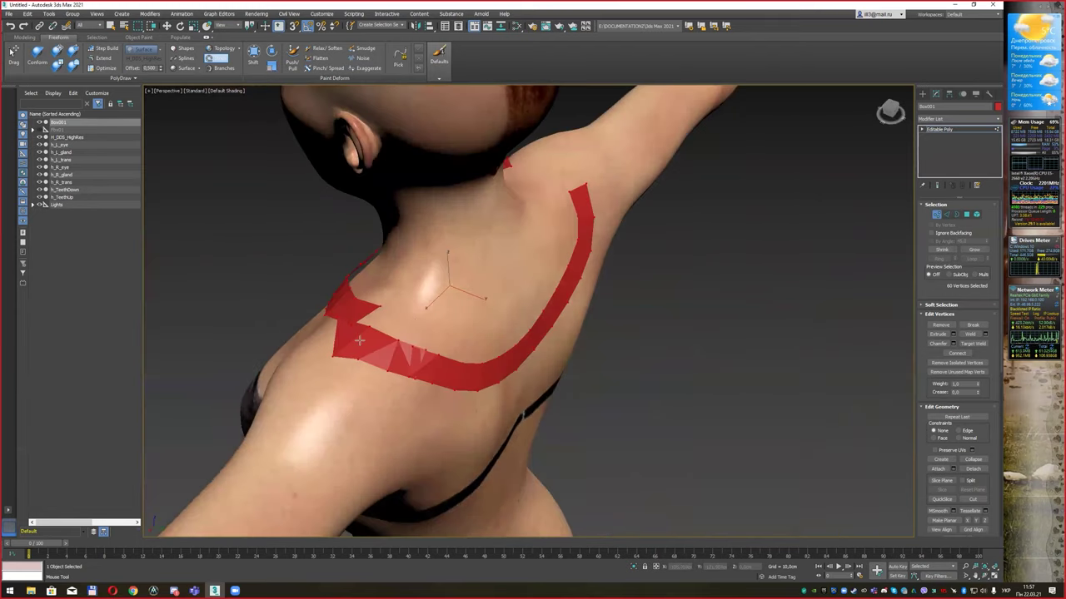
{"action": "left_click", "coordinate": [359, 339], "text": "alt"}
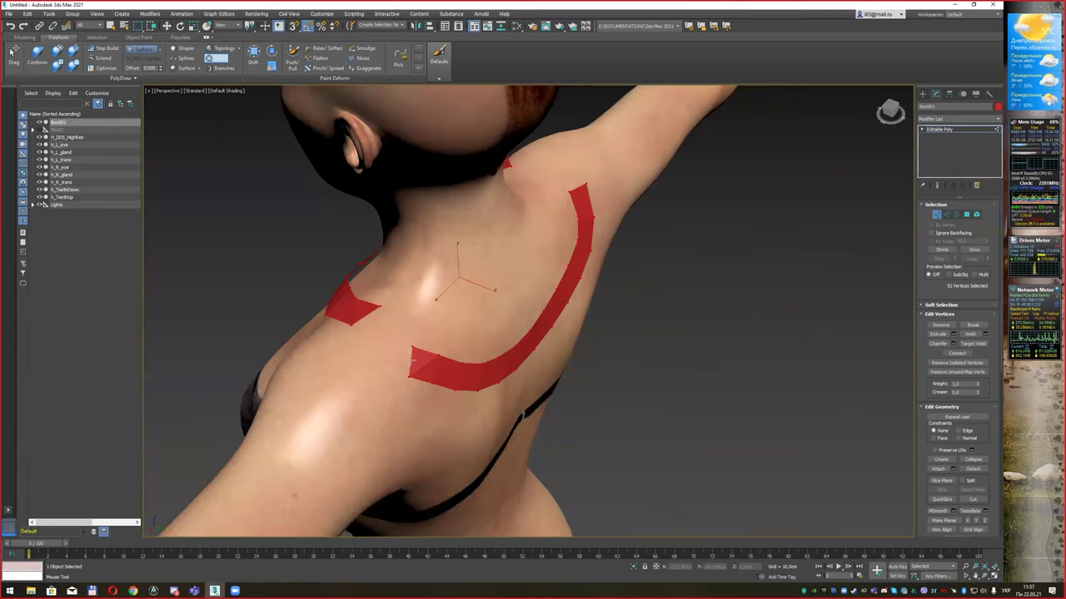
{"action": "left_click", "coordinate": [388, 342], "text": "ctrl"}
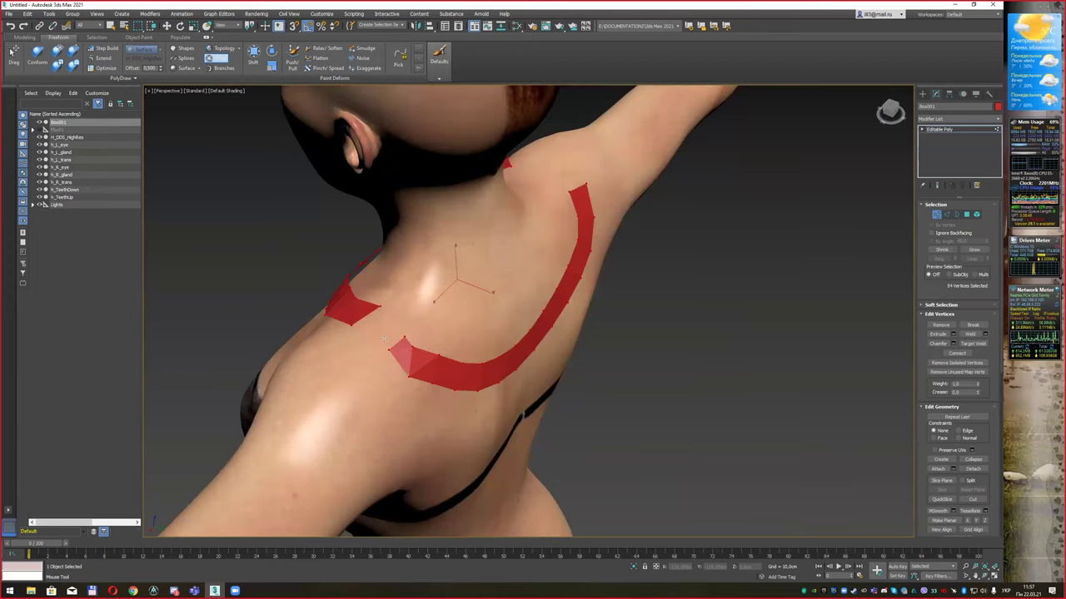
{"action": "left_click", "coordinate": [384, 339], "text": "ctrl"}
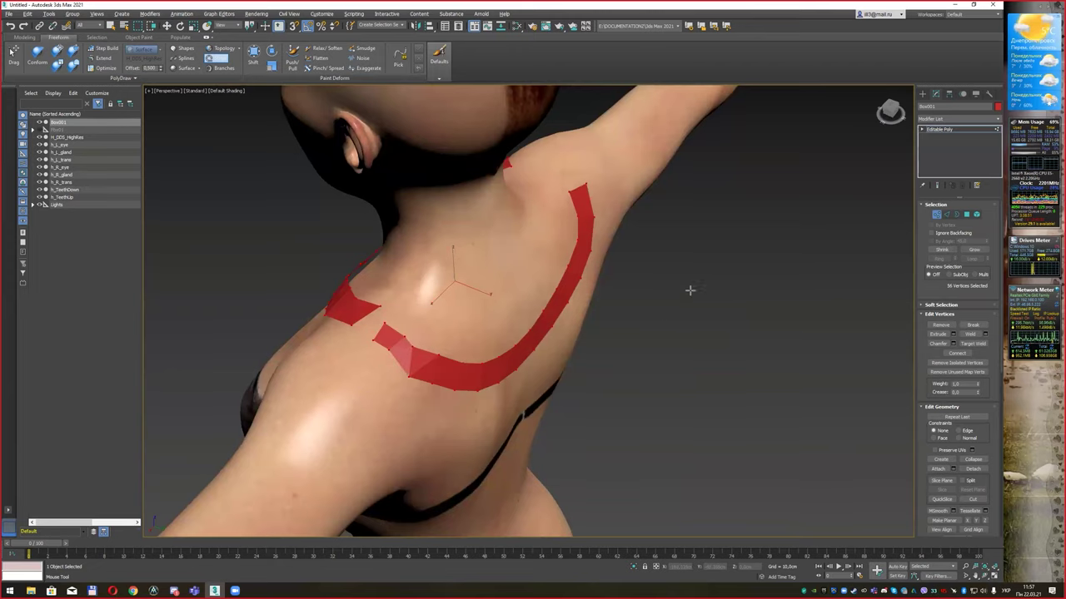
{"action": "middle_click_drag", "start_coordinate": [689, 289], "coordinate": [599, 354], "text": "alt"}
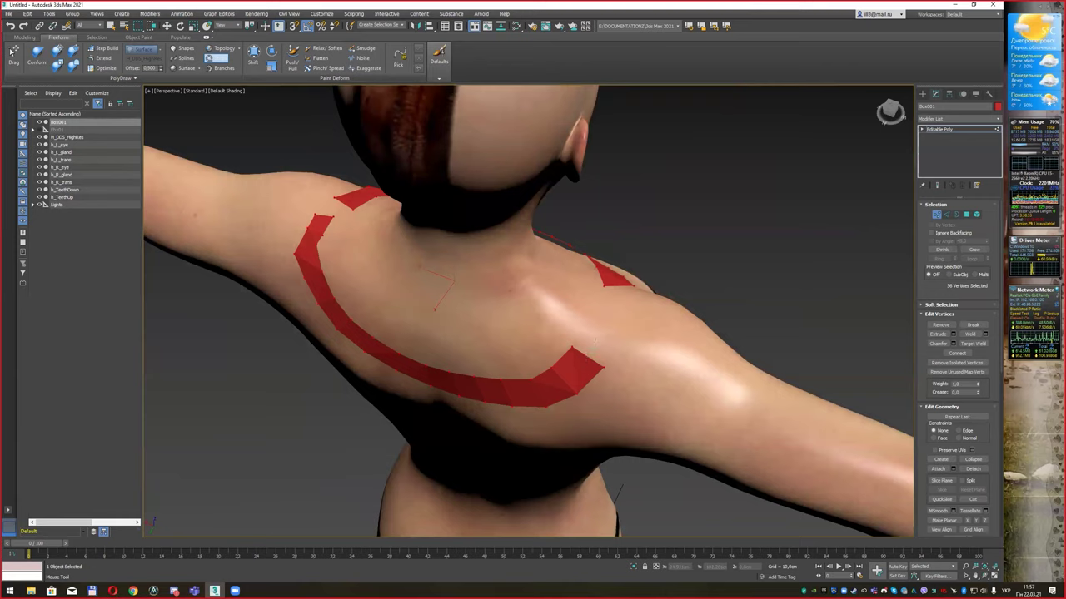
{"action": "left_click", "coordinate": [596, 333], "text": "ctrl"}
{"action": "left_click", "coordinate": [608, 306], "text": "ctrl"}
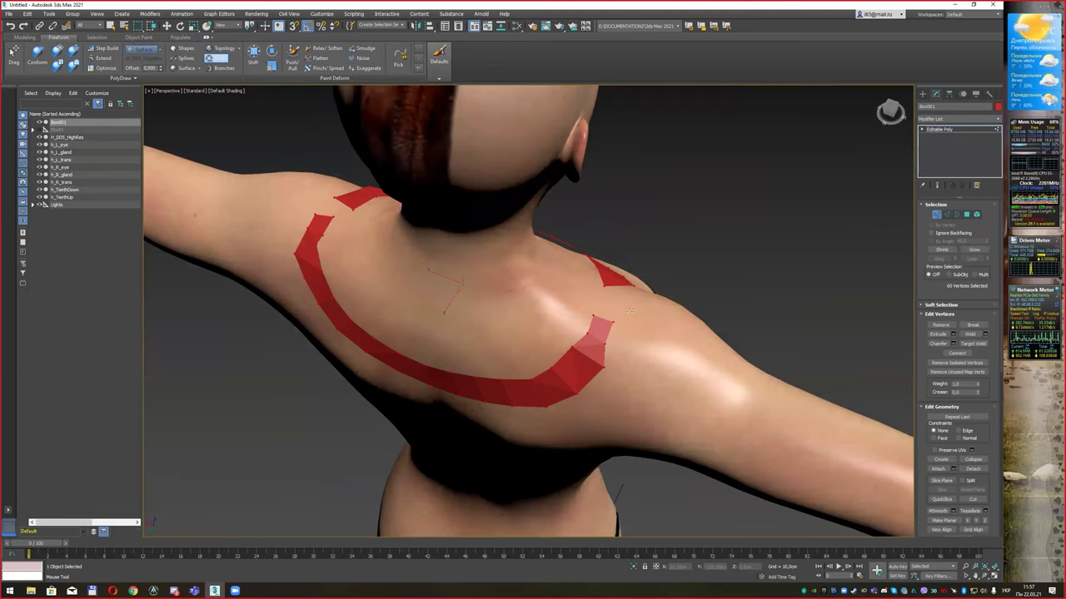
{"action": "middle_click_drag", "start_coordinate": [608, 306], "coordinate": [621, 327], "text": "alt"}
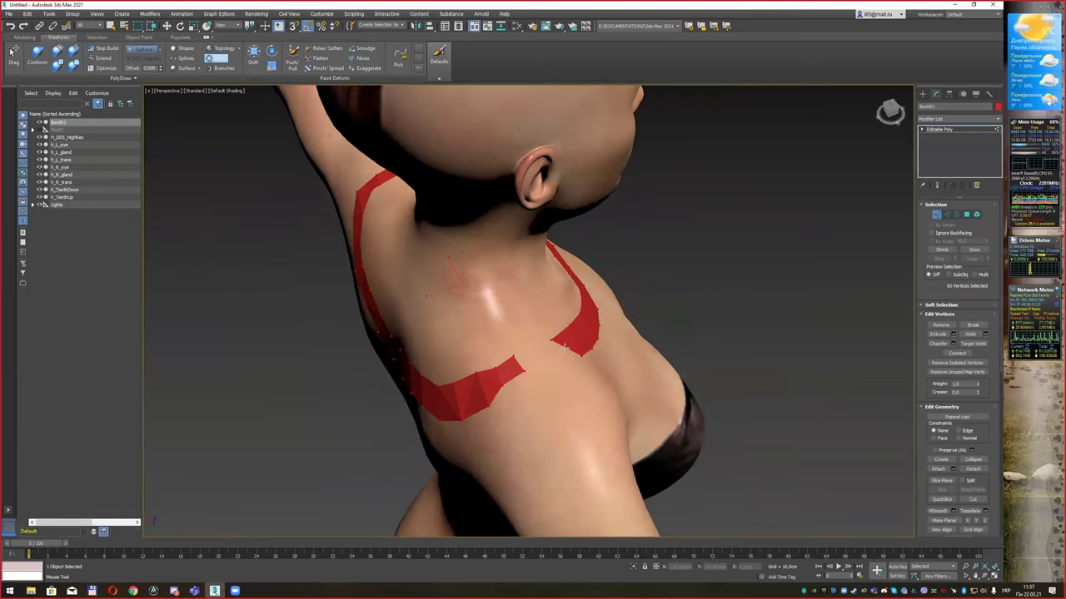
{"action": "left_click", "coordinate": [543, 355], "text": "ctrl"}
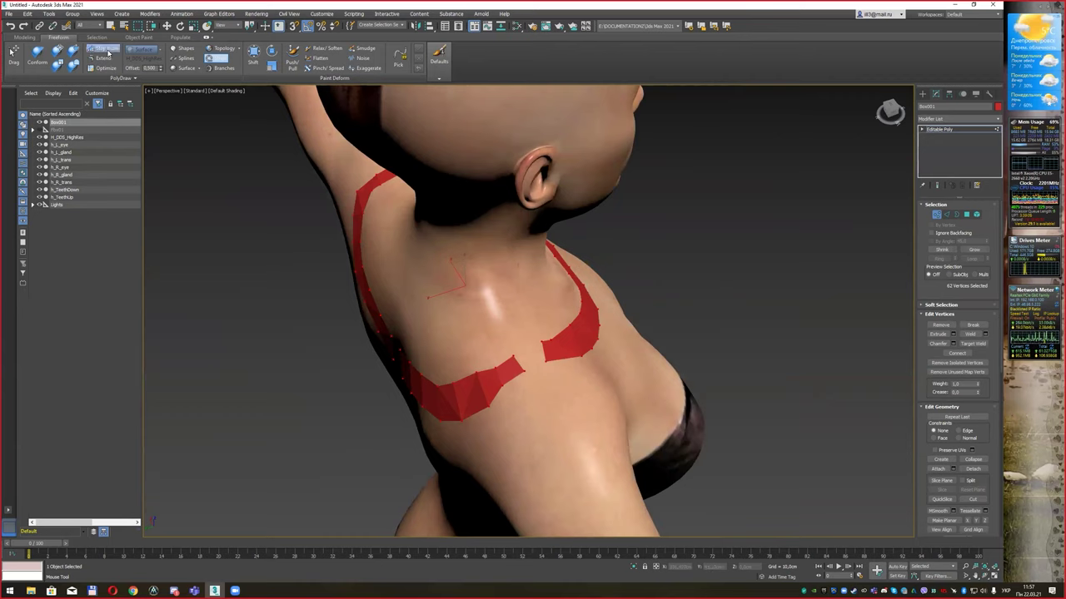
Step: Fill the gap between the two strip pieces with Step Build polygons
{"action": "left_click", "coordinate": [109, 53]}
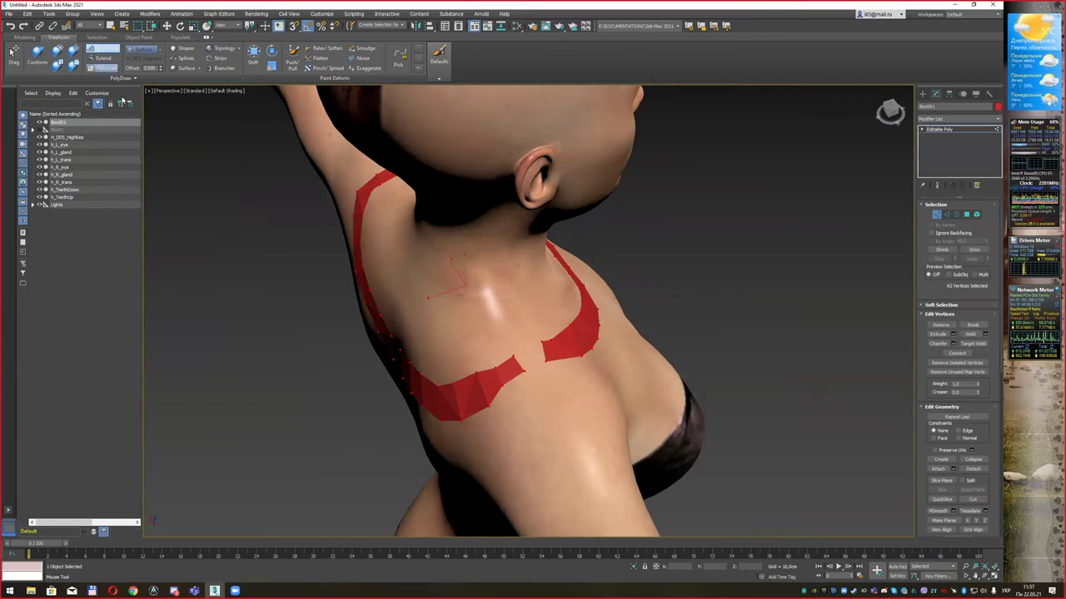
{"action": "left_click_drag", "start_coordinate": [518, 365], "coordinate": [543, 347], "text": "shift"}
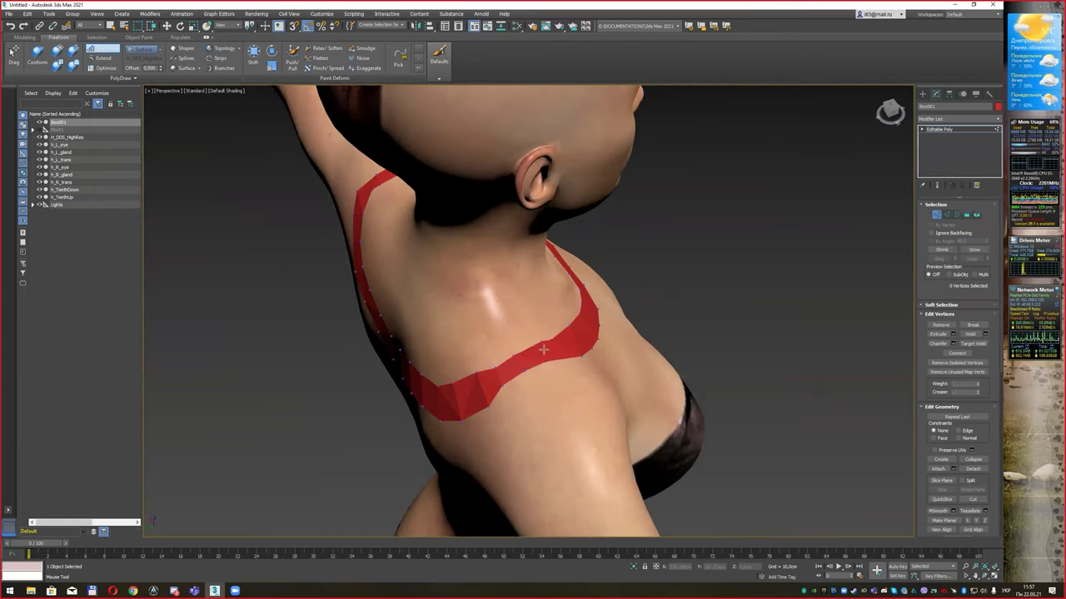
{"action": "mouse_move", "coordinate": [418, 266]}
{"action": "middle_mouse_down", "text": "alt"}
{"action": "mouse_move", "coordinate": [475, 273]}
{"action": "mouse_move", "coordinate": [481, 358]}
{"action": "middle_mouse_up", "text": "alt"}
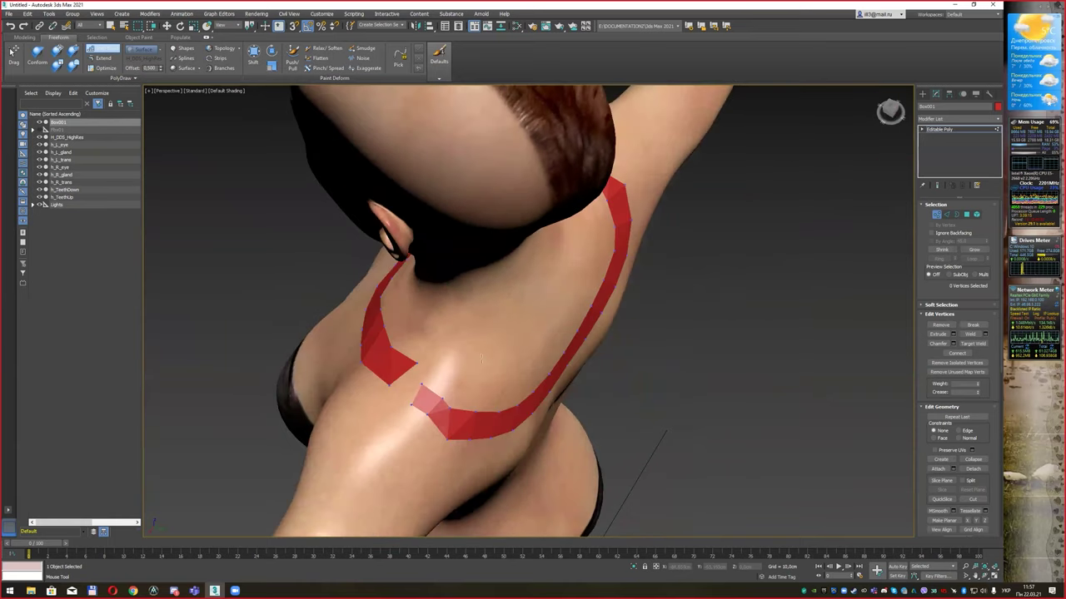
{"action": "left_click_drag", "start_coordinate": [421, 386], "coordinate": [400, 367], "text": "shift"}
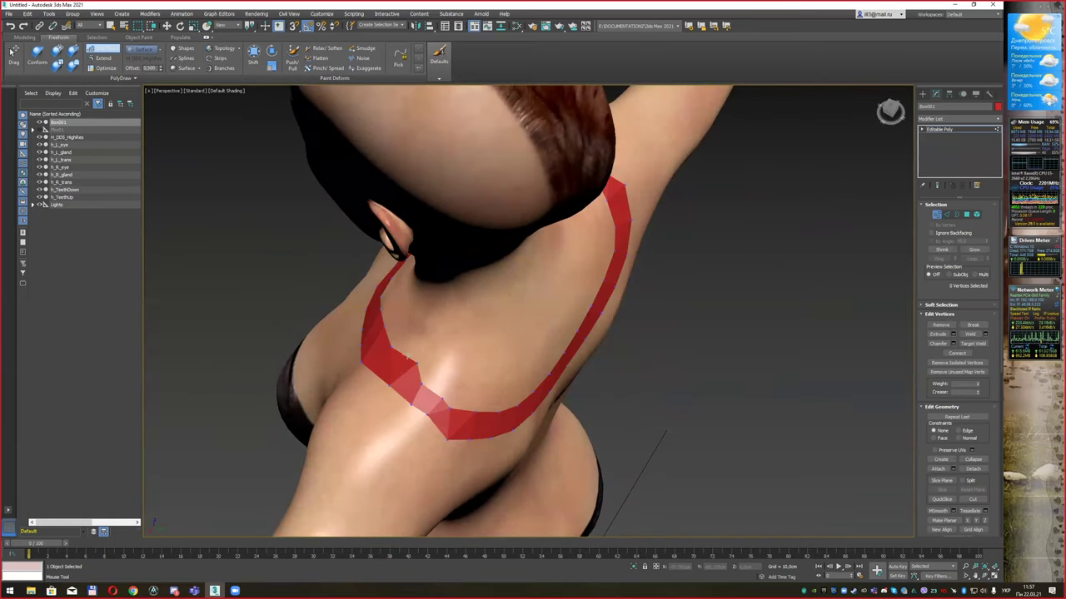
{"action": "mouse_move", "coordinate": [455, 354]}
{"action": "middle_mouse_down", "text": "alt"}
{"action": "mouse_move", "coordinate": [697, 304]}
{"action": "mouse_move", "coordinate": [441, 321]}
{"action": "middle_mouse_up", "text": "alt"}
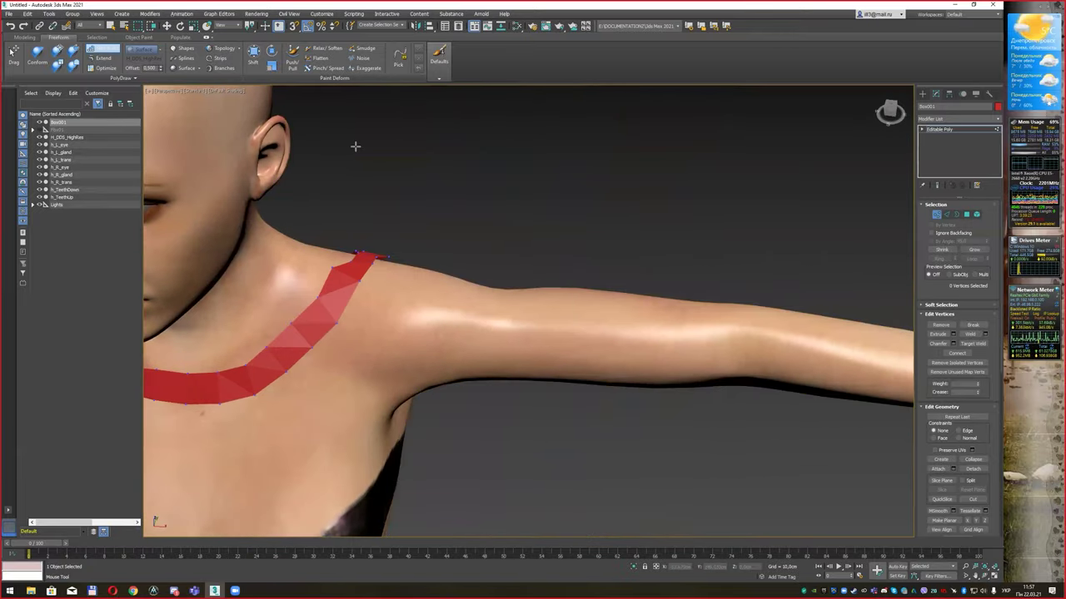
{"action": "scroll", "coordinate": [355, 147], "scroll_direction": "down", "scroll_amount": 3}
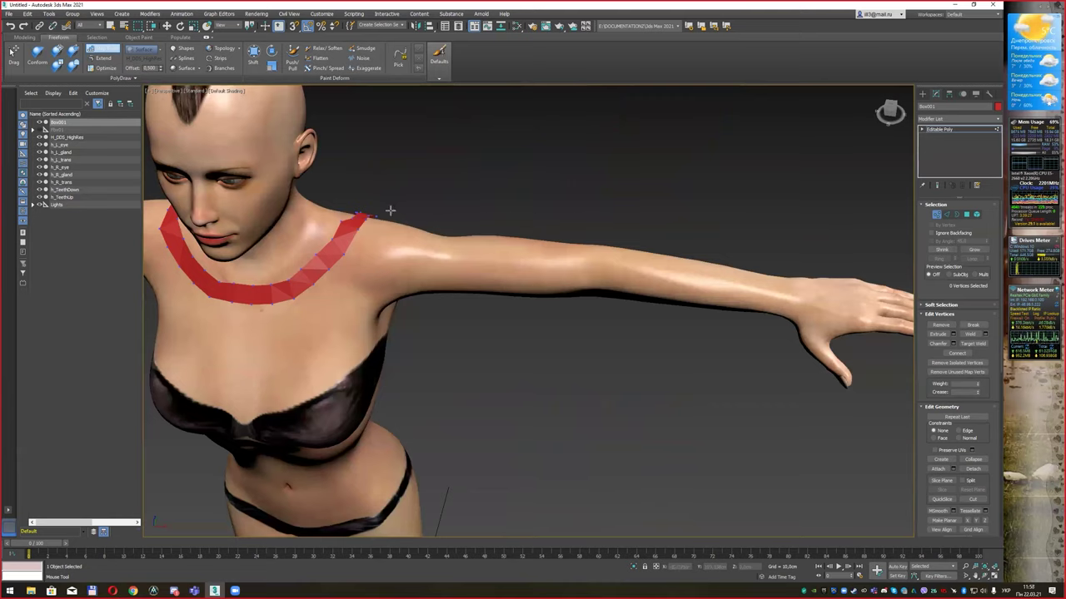
{"action": "middle_click_drag", "start_coordinate": [395, 206], "coordinate": [409, 202]}
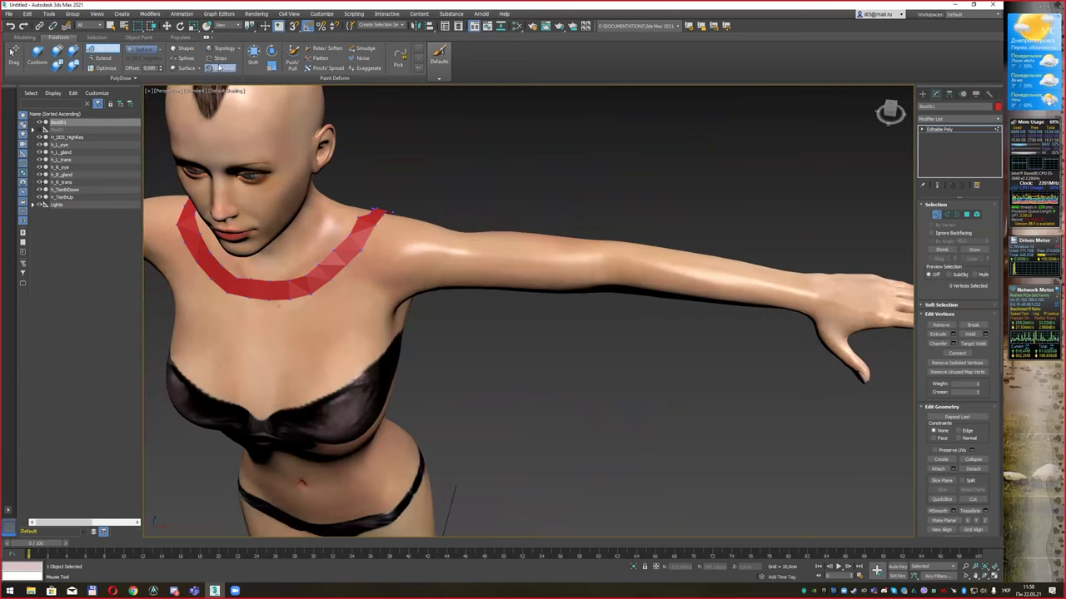
{"action": "middle_click_drag", "start_coordinate": [702, 239], "coordinate": [559, 252]}
{"action": "scroll", "coordinate": [596, 277], "scroll_direction": "up", "scroll_amount": 3}
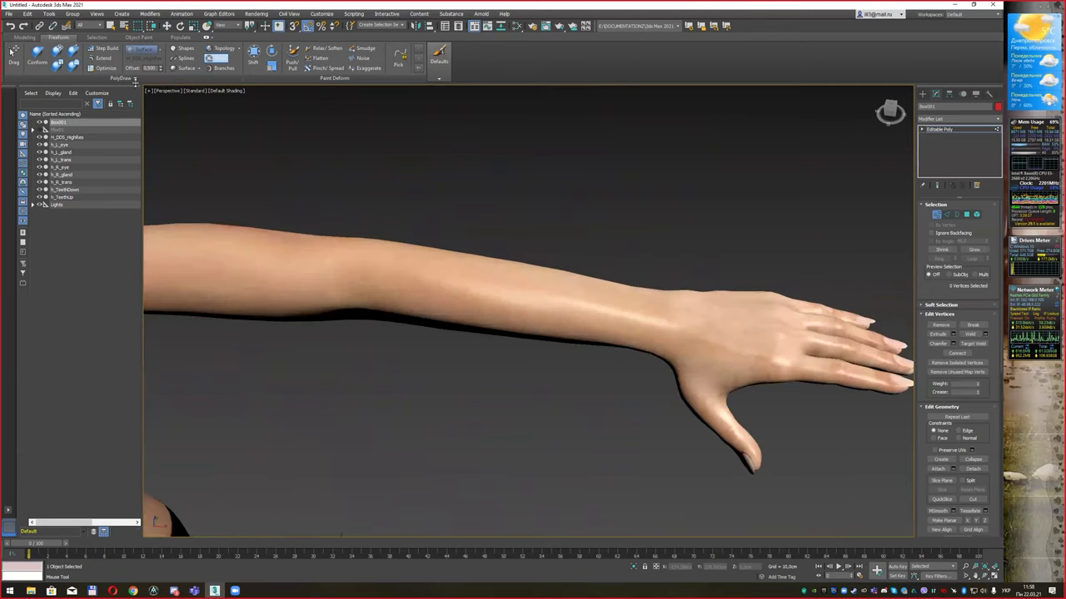
Step: Expand the PolyDraw options and paint-select a full ring of vertices around the wrist
{"action": "left_click", "coordinate": [136, 79]}
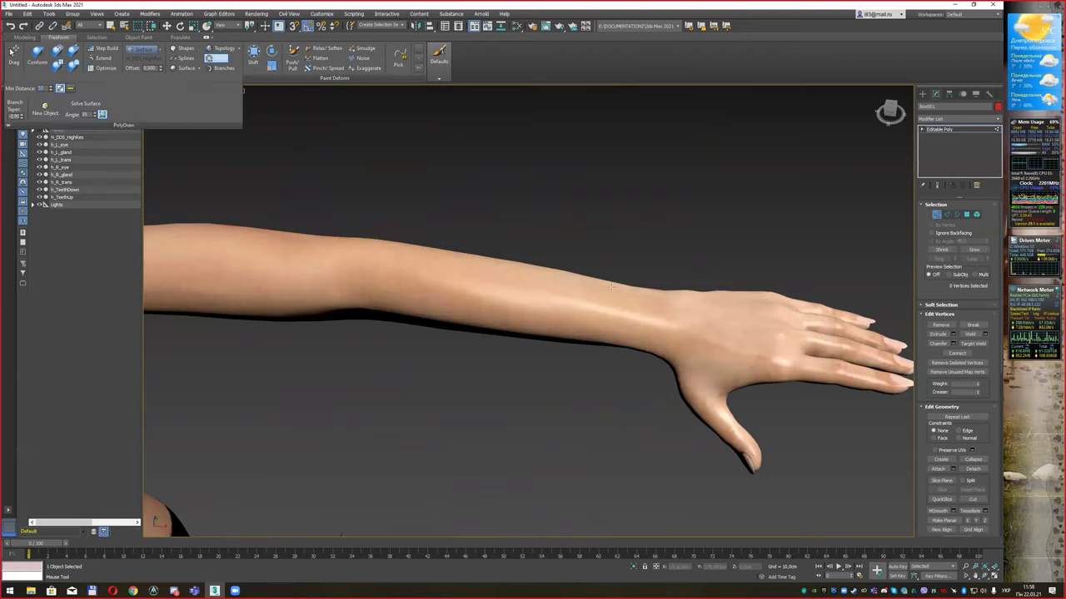
{"action": "left_click_drag", "start_coordinate": [621, 283], "coordinate": [611, 343]}
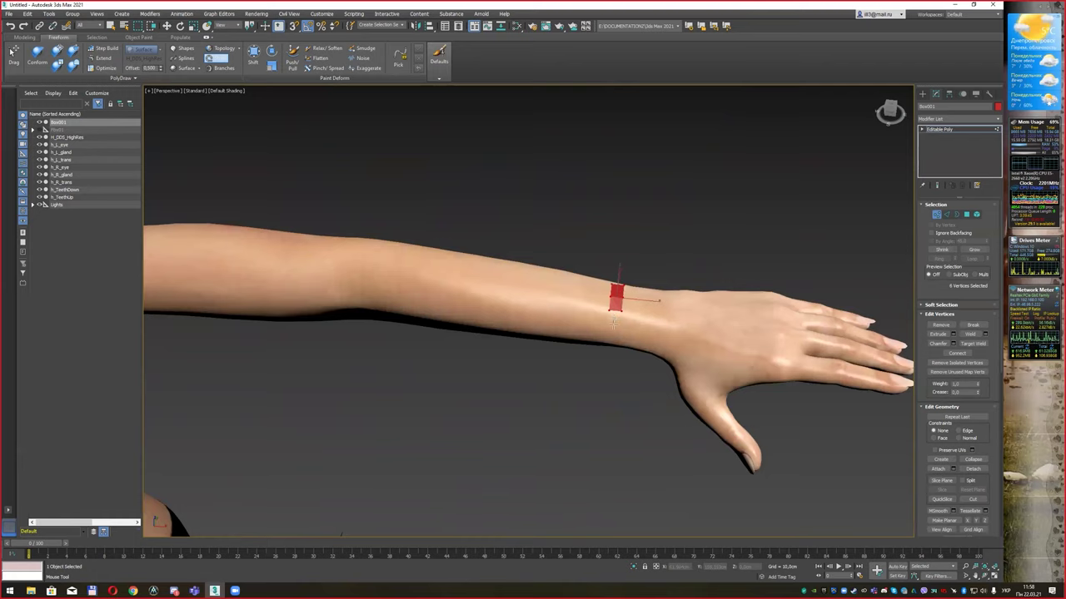
{"action": "middle_click_drag", "start_coordinate": [628, 339], "coordinate": [638, 241], "text": "alt"}
{"action": "left_click_drag", "start_coordinate": [616, 308], "coordinate": [626, 366], "text": "ctrl"}
{"action": "mouse_move", "coordinate": [661, 283]}
{"action": "middle_mouse_down", "text": "alt"}
{"action": "mouse_move", "coordinate": [659, 255]}
{"action": "mouse_move", "coordinate": [653, 274]}
{"action": "middle_mouse_up", "text": "alt"}
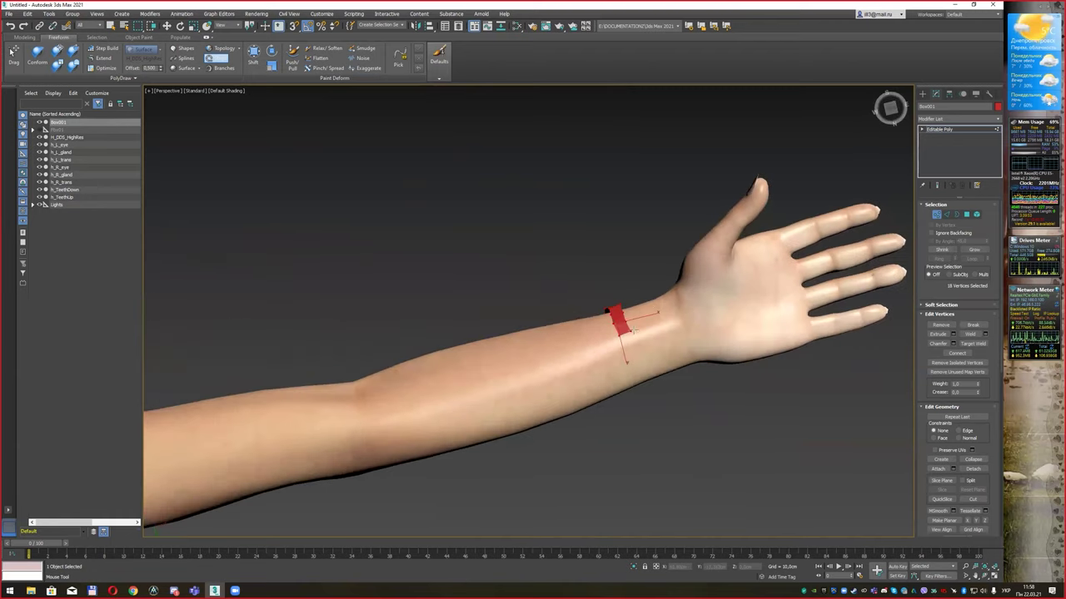
{"action": "left_click_drag", "start_coordinate": [633, 331], "coordinate": [645, 382], "text": "ctrl"}
{"action": "mouse_move", "coordinate": [645, 382]}
{"action": "middle_mouse_down", "text": "alt"}
{"action": "mouse_move", "coordinate": [668, 371]}
{"action": "mouse_move", "coordinate": [590, 386]}
{"action": "mouse_move", "coordinate": [557, 413]}
{"action": "mouse_move", "coordinate": [557, 430]}
{"action": "mouse_move", "coordinate": [629, 333]}
{"action": "middle_mouse_up", "text": "alt"}
{"action": "left_click", "coordinate": [633, 349], "text": "ctrl"}
{"action": "left_click", "coordinate": [634, 303], "text": "ctrl"}
{"action": "mouse_move", "coordinate": [671, 252]}
{"action": "middle_mouse_down", "text": "alt"}
{"action": "mouse_move", "coordinate": [657, 287]}
{"action": "mouse_move", "coordinate": [631, 308]}
{"action": "middle_mouse_up", "text": "alt"}
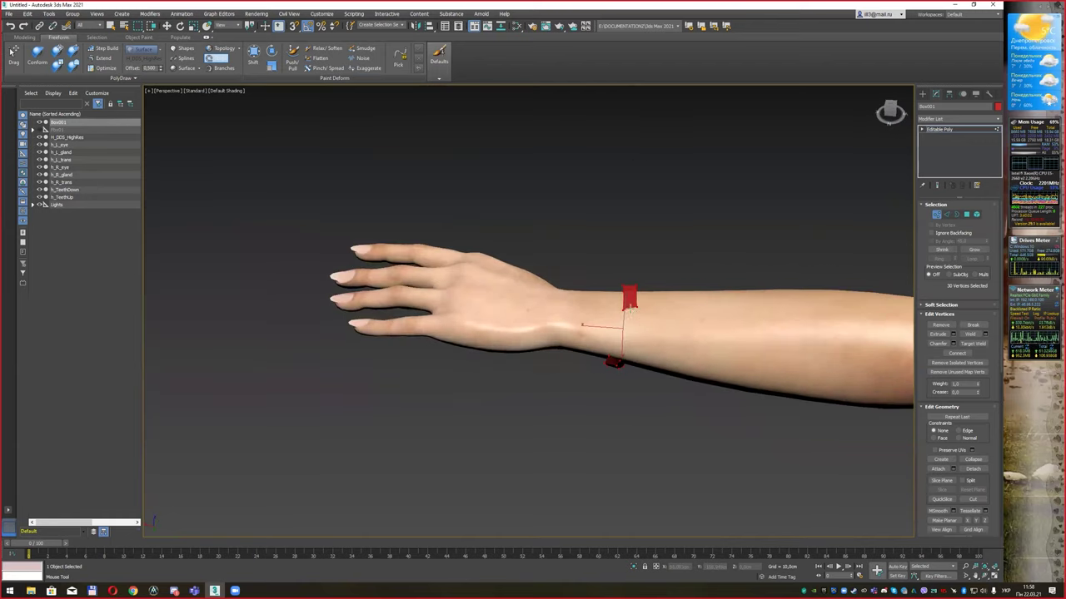
{"action": "left_click", "coordinate": [624, 330], "text": "ctrl"}
{"action": "middle_click_drag", "start_coordinate": [625, 331], "coordinate": [658, 305], "text": "alt"}
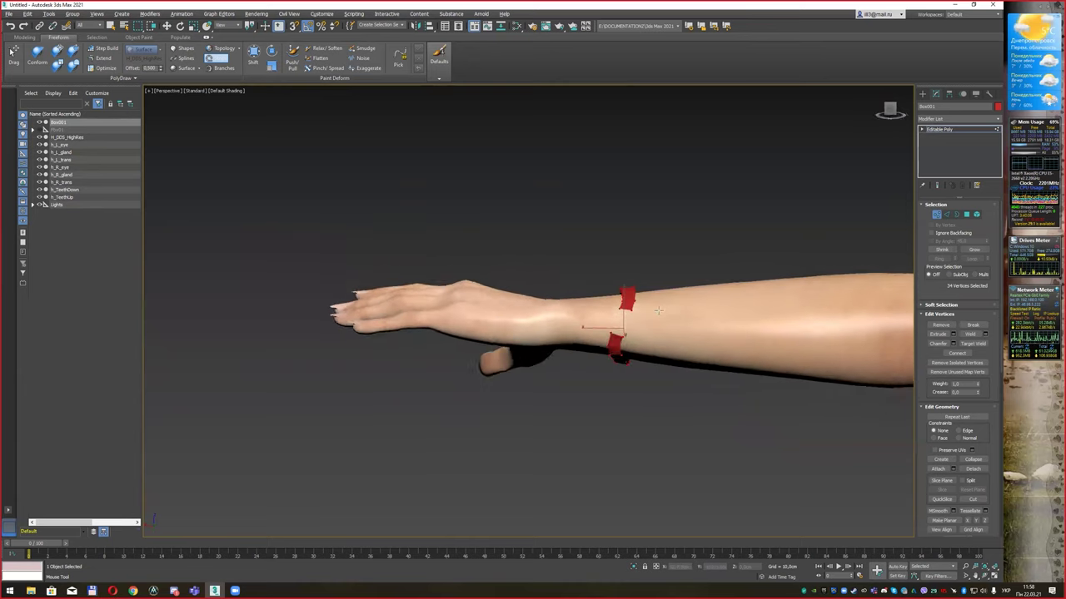
{"action": "left_click", "coordinate": [621, 333], "text": "ctrl"}
{"action": "middle_click_drag", "start_coordinate": [666, 275], "coordinate": [656, 291], "text": "alt"}
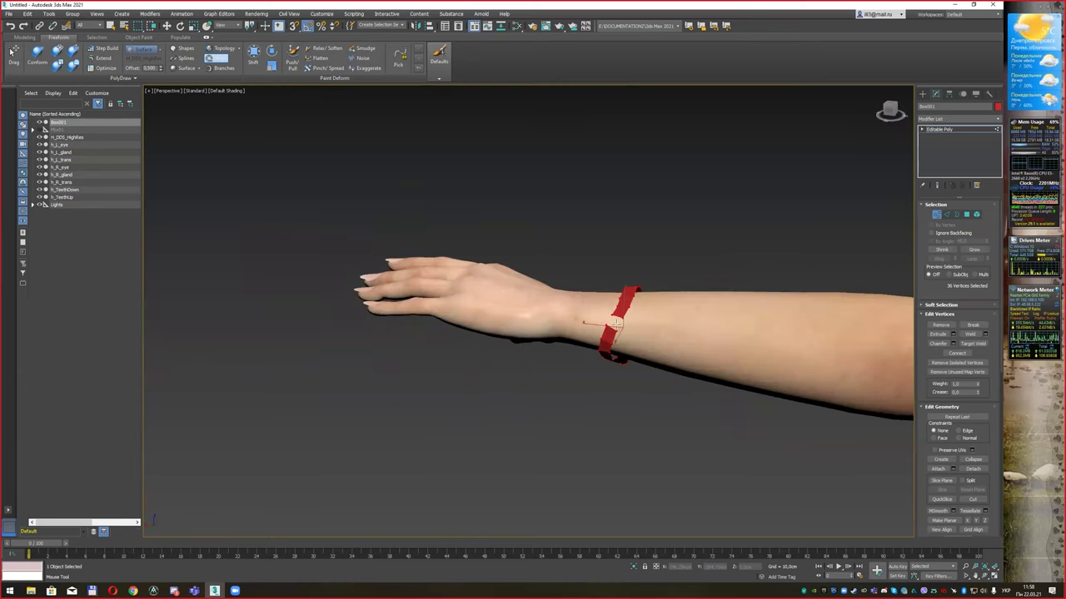
{"action": "scroll", "coordinate": [616, 325], "scroll_direction": "up", "scroll_amount": 4}
Step: Fill the wrist vertex ring with Step Build polygons, then pull back to the whole figure
{"action": "left_click", "coordinate": [100, 49]}
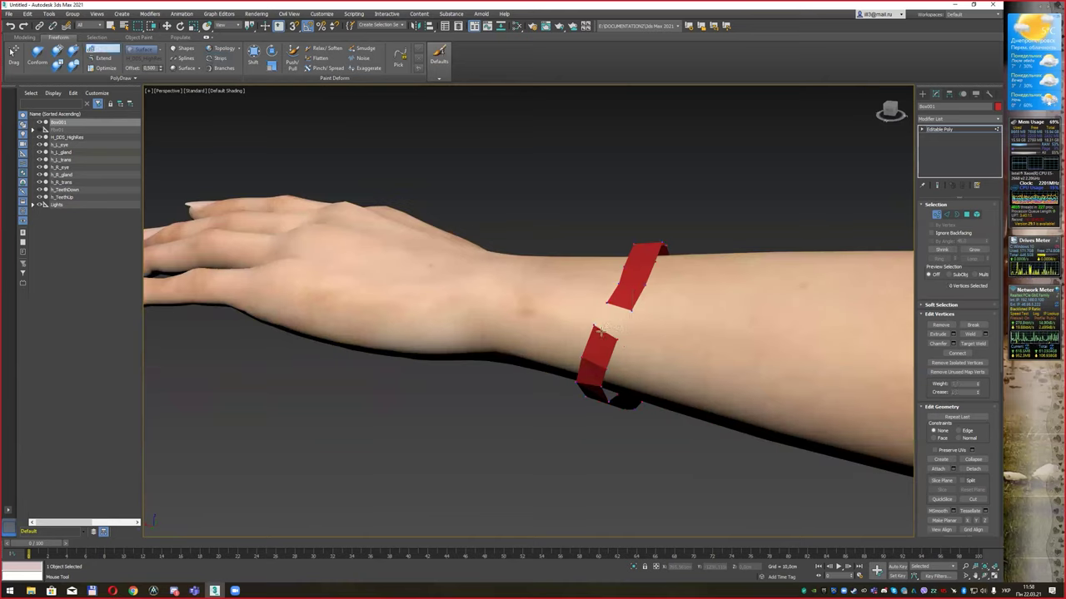
{"action": "left_click_drag", "start_coordinate": [607, 327], "coordinate": [625, 300], "text": "shift"}
{"action": "scroll", "coordinate": [632, 297], "scroll_direction": "down", "scroll_amount": 2}
{"action": "mouse_move", "coordinate": [668, 279]}
{"action": "middle_mouse_down", "text": "alt"}
{"action": "mouse_move", "coordinate": [798, 286]}
{"action": "mouse_move", "coordinate": [578, 247]}
{"action": "middle_mouse_up", "text": "alt"}
{"action": "scroll", "coordinate": [798, 285], "scroll_direction": "up", "scroll_amount": 4}
{"action": "scroll", "coordinate": [638, 291], "scroll_direction": "up", "scroll_amount": 5}
{"action": "mouse_move", "coordinate": [638, 291]}
{"action": "middle_mouse_down", "text": "alt"}
{"action": "mouse_move", "coordinate": [666, 219]}
{"action": "mouse_move", "coordinate": [651, 248]}
{"action": "middle_mouse_up", "text": "alt"}
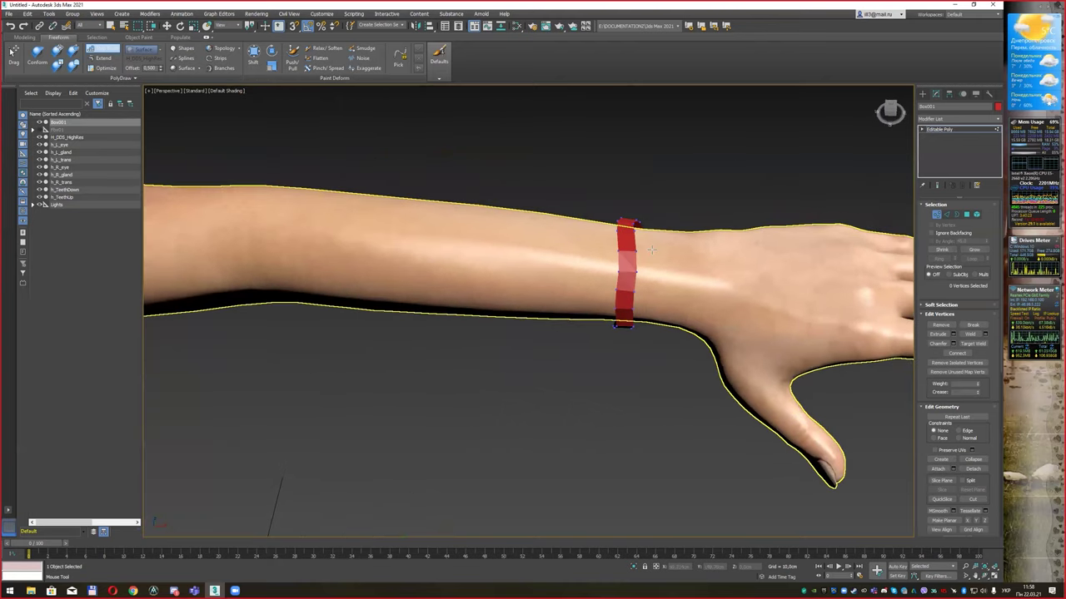
{"action": "mouse_move", "coordinate": [624, 240]}
{"action": "middle_mouse_down"}
{"action": "mouse_move", "coordinate": [666, 216]}
{"action": "mouse_move", "coordinate": [891, 233]}
{"action": "middle_mouse_up"}
{"action": "scroll", "coordinate": [891, 233], "scroll_direction": "down", "scroll_amount": 5}
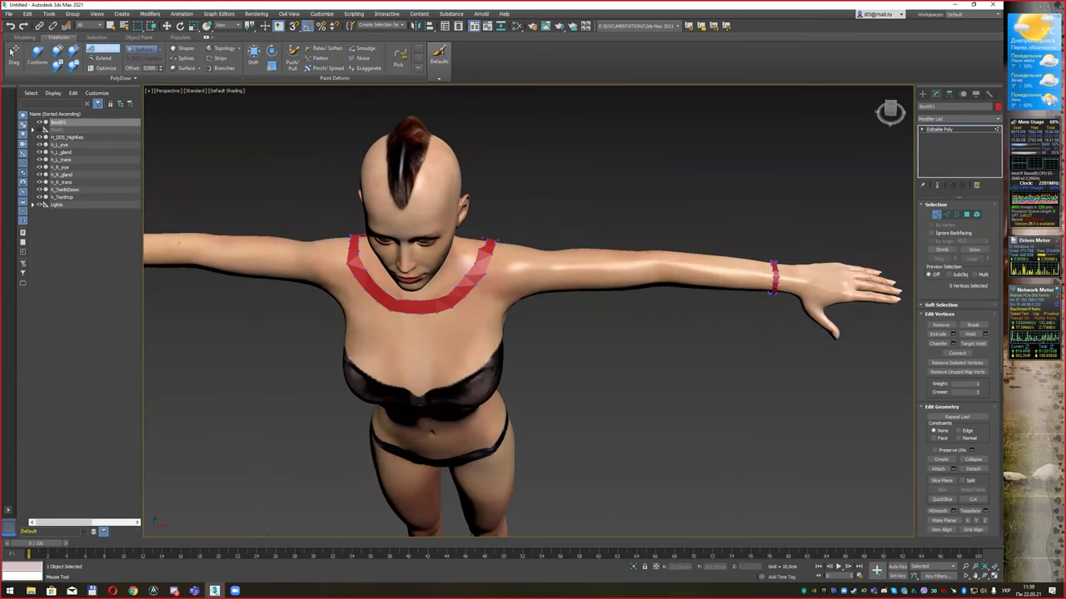
Step: Extend triangles from the collar's open edge onto the shoulder, undoing misplaced ones
{"action": "scroll", "coordinate": [455, 257], "scroll_direction": "up", "scroll_amount": 2}
{"action": "scroll", "coordinate": [455, 257], "scroll_direction": "up", "scroll_amount": 2}
{"action": "scroll", "coordinate": [455, 257], "scroll_direction": "up", "scroll_amount": 2}
{"action": "scroll", "coordinate": [455, 257], "scroll_direction": "up", "scroll_amount": 2}
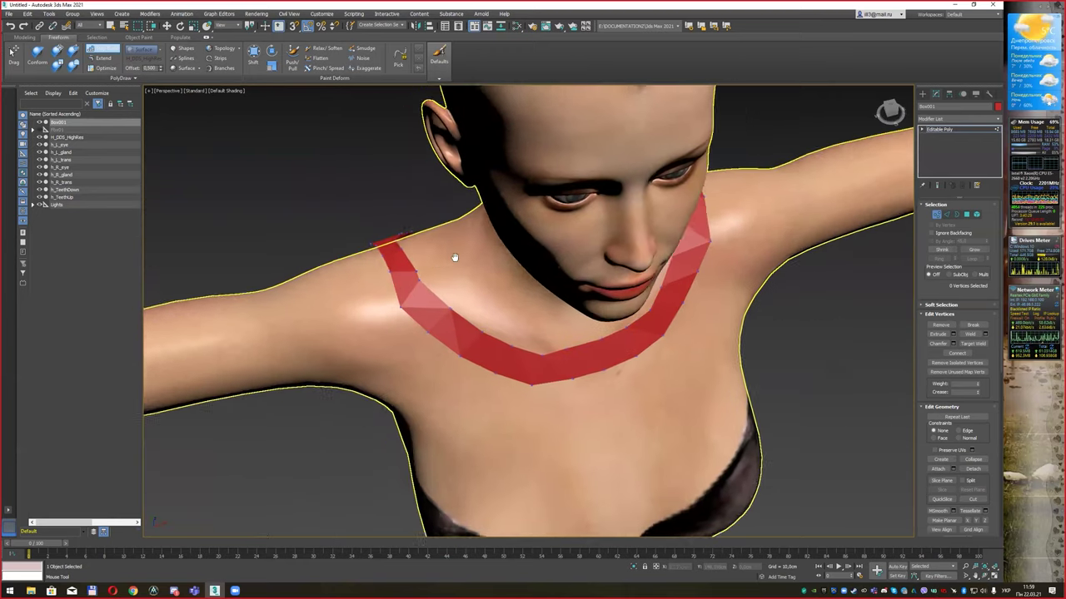
{"action": "middle_click_drag", "start_coordinate": [455, 257], "coordinate": [517, 236]}
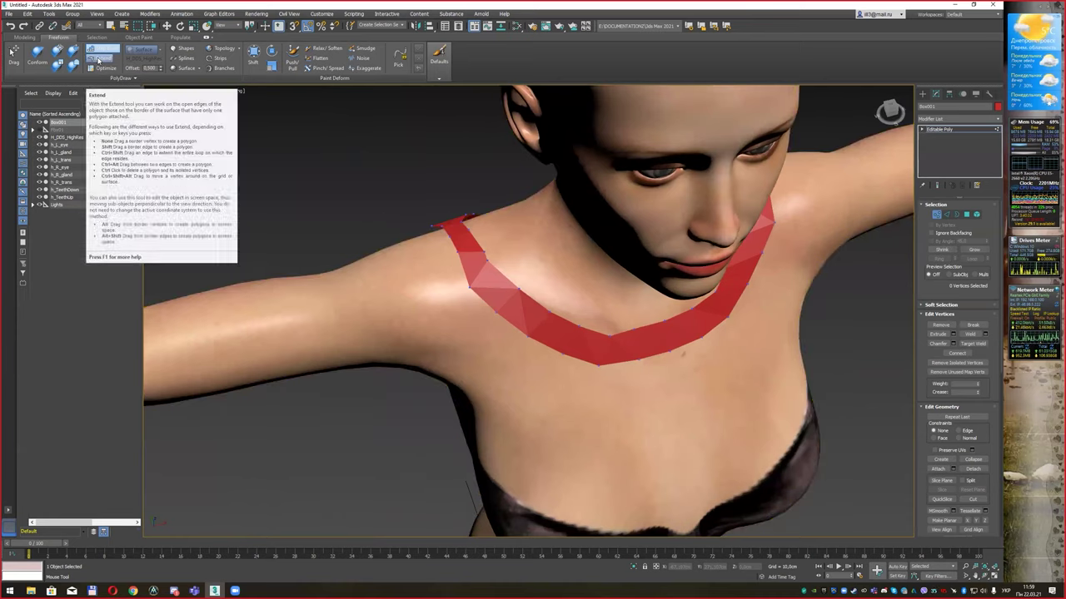
{"action": "left_click", "coordinate": [99, 60]}
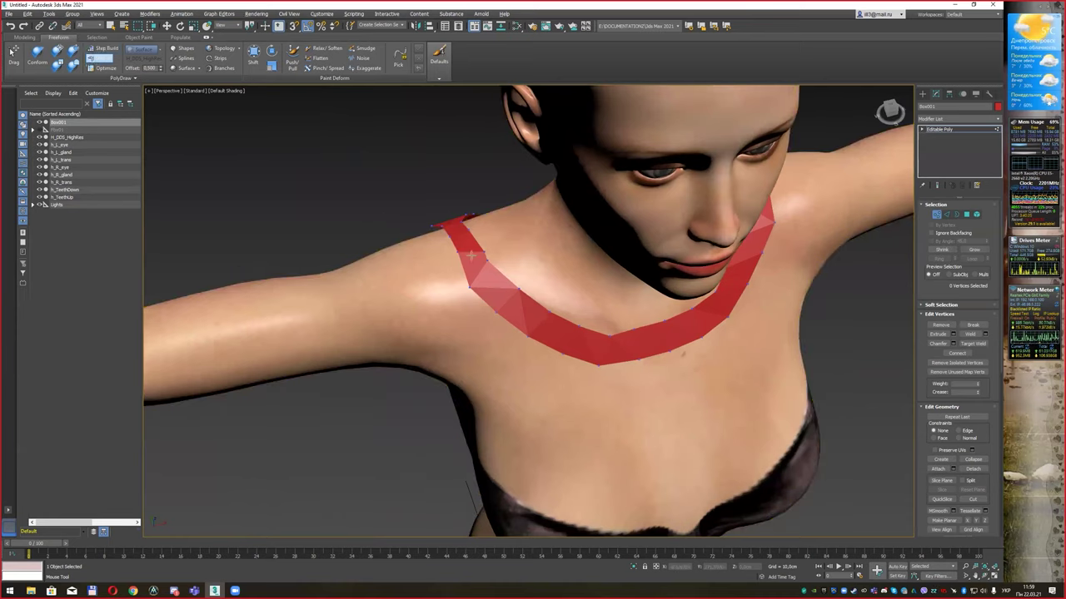
{"action": "middle_click_drag", "start_coordinate": [468, 254], "coordinate": [459, 271], "text": "alt"}
{"action": "mouse_move", "coordinate": [461, 300]}
{"action": "left_mouse_down"}
{"action": "mouse_move", "coordinate": [408, 306]}
{"action": "mouse_move", "coordinate": [411, 332]}
{"action": "left_mouse_up"}
{"action": "key", "text": "ctrl+z"}
{"action": "middle_click_drag", "start_coordinate": [471, 328], "coordinate": [489, 326], "text": "alt"}
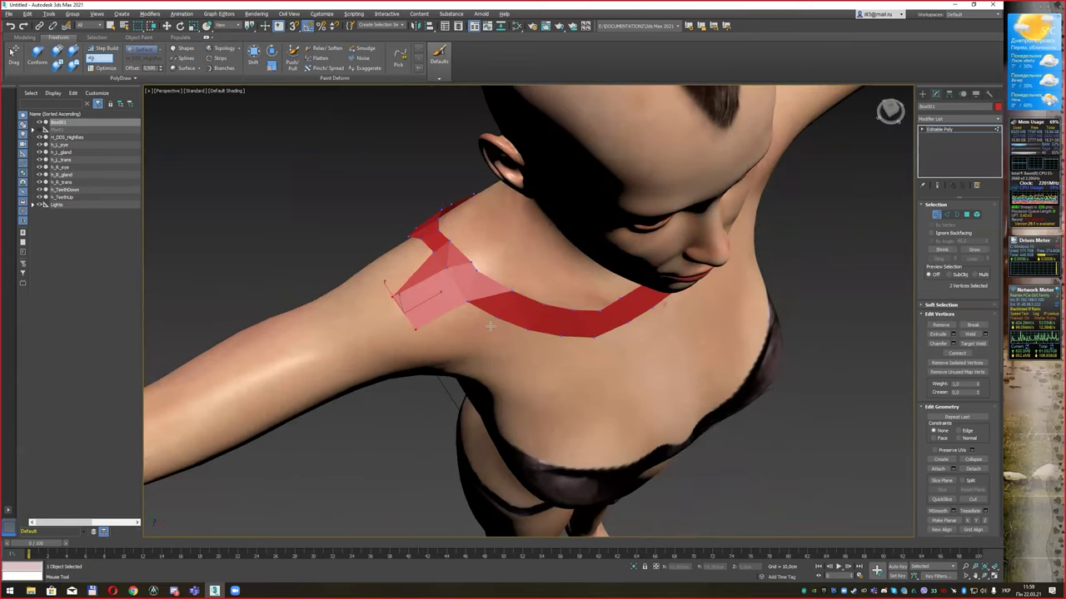
{"action": "mouse_move", "coordinate": [420, 244]}
{"action": "left_mouse_down"}
{"action": "mouse_move", "coordinate": [392, 264]}
{"action": "mouse_move", "coordinate": [388, 287]}
{"action": "left_mouse_up"}
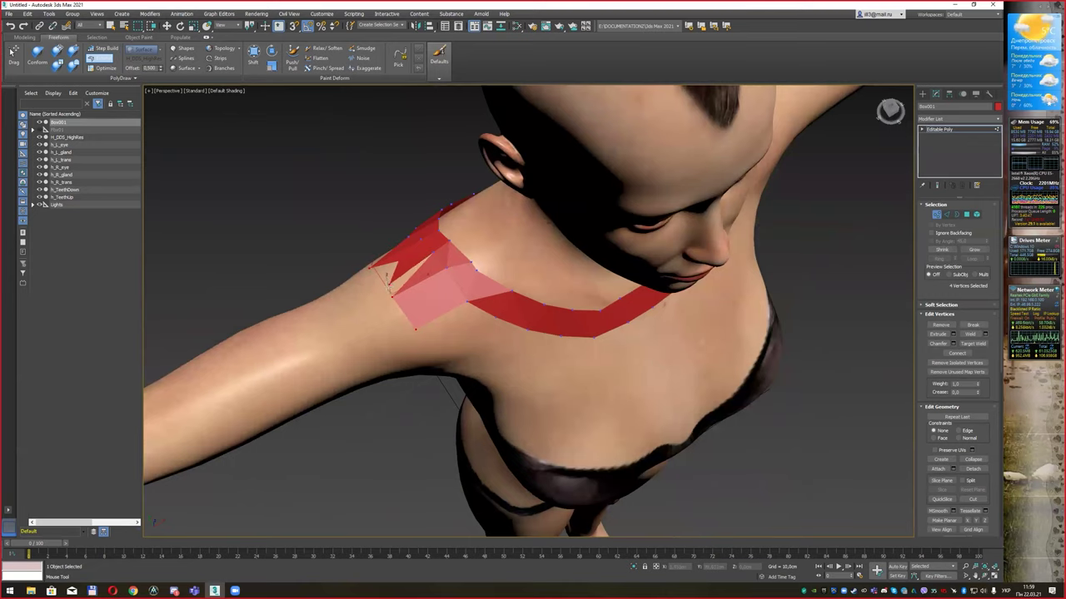
{"action": "mouse_move", "coordinate": [388, 286]}
{"action": "middle_mouse_down", "text": "alt"}
{"action": "mouse_move", "coordinate": [458, 308]}
{"action": "mouse_move", "coordinate": [437, 295]}
{"action": "mouse_move", "coordinate": [435, 275]}
{"action": "middle_mouse_up", "text": "alt"}
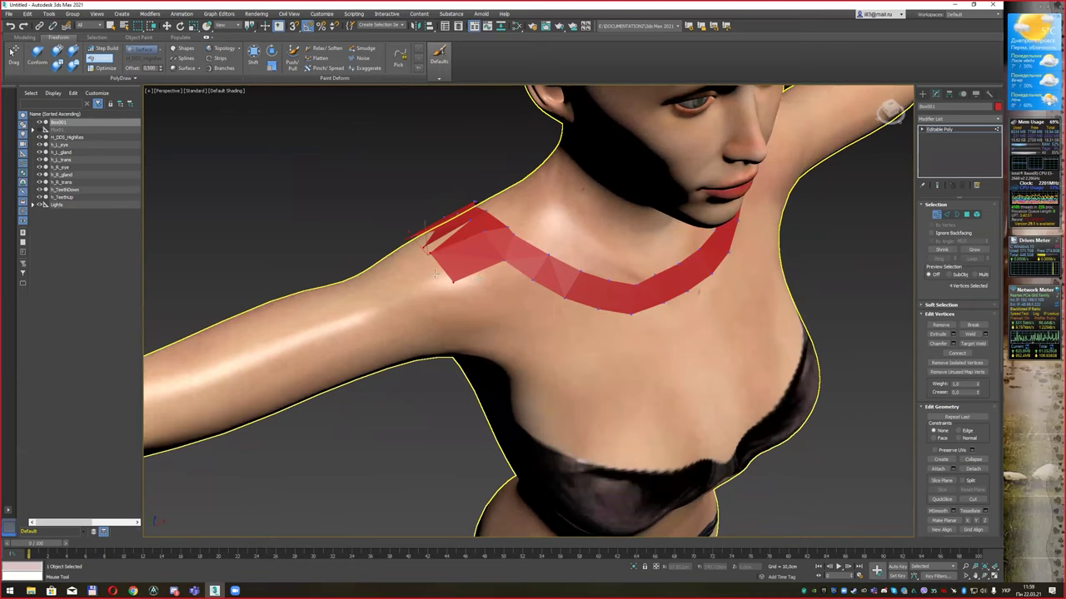
{"action": "left_click_drag", "start_coordinate": [433, 267], "coordinate": [338, 226]}
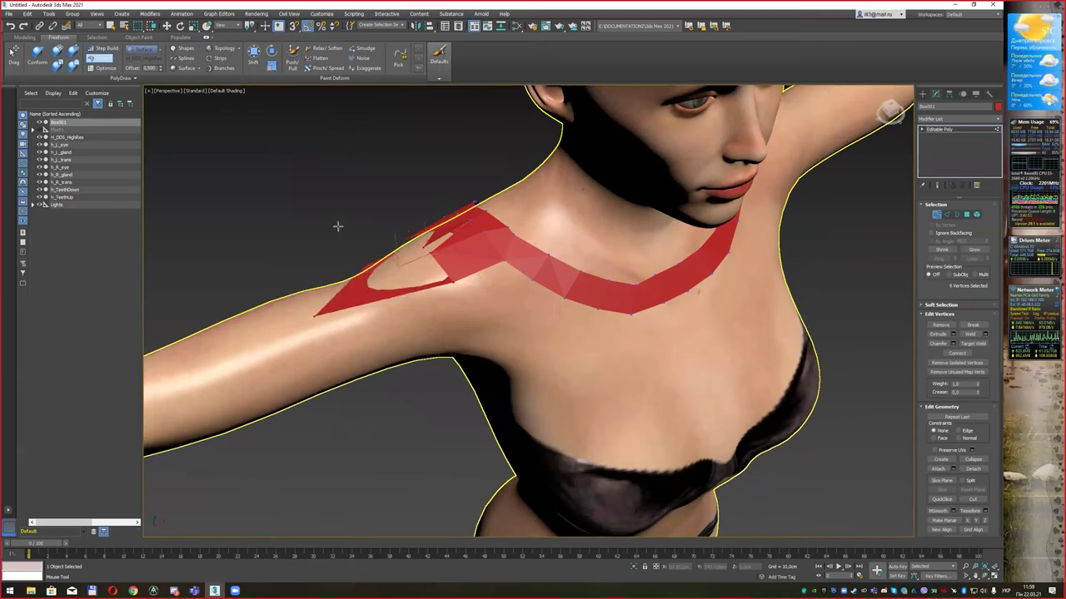
{"action": "key", "text": "ctrl+z"}
Step: Extend polygon rows from the shoulder down and around the upper arm
{"action": "mouse_move", "coordinate": [478, 273]}
{"action": "left_mouse_down"}
{"action": "mouse_move", "coordinate": [480, 308]}
{"action": "mouse_move", "coordinate": [277, 333]}
{"action": "left_mouse_up"}
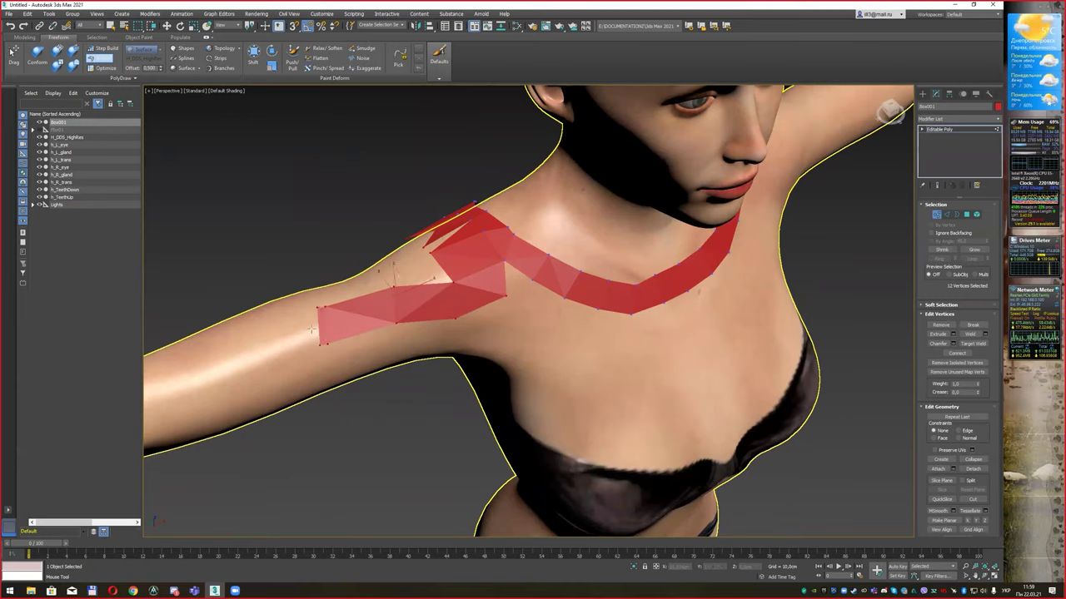
{"action": "middle_click_drag", "start_coordinate": [283, 333], "coordinate": [360, 323], "text": "alt"}
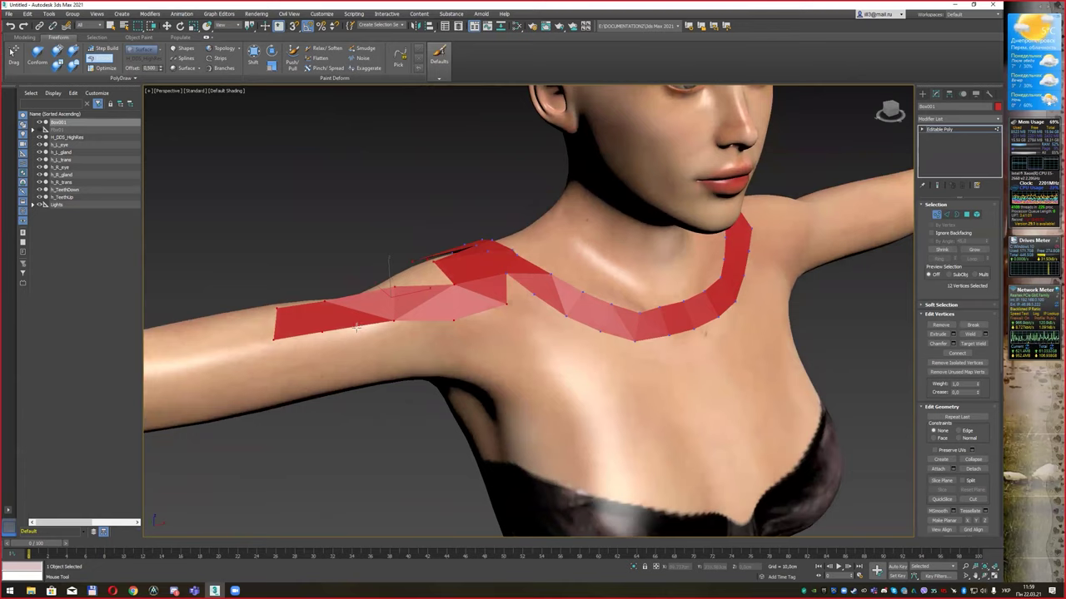
{"action": "left_click_drag", "start_coordinate": [361, 323], "coordinate": [362, 371]}
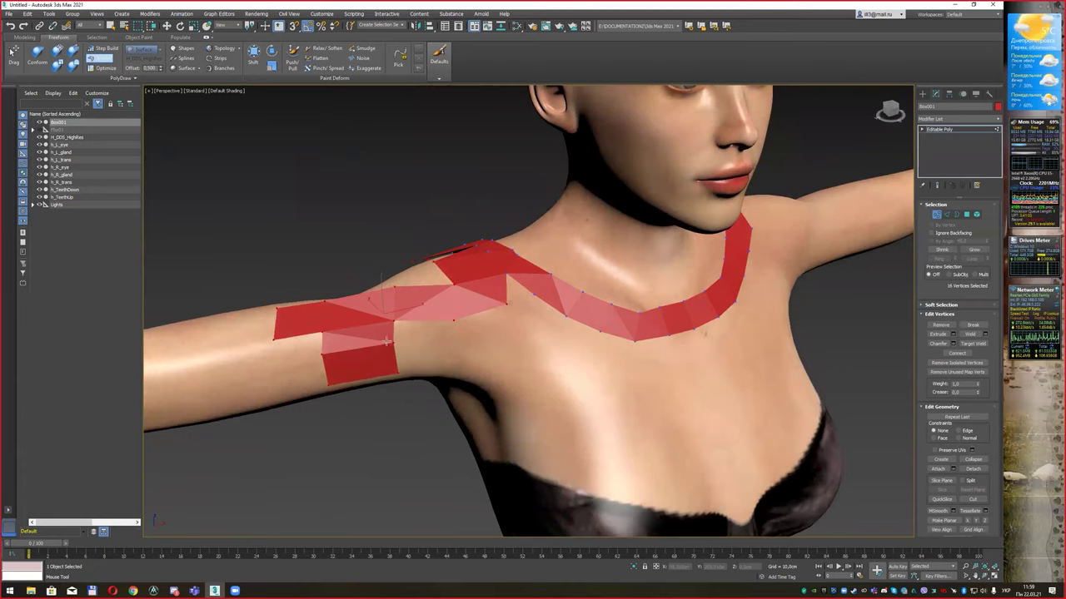
{"action": "middle_click_drag", "start_coordinate": [362, 370], "coordinate": [363, 312], "text": "alt"}
{"action": "left_click_drag", "start_coordinate": [363, 312], "coordinate": [293, 337]}
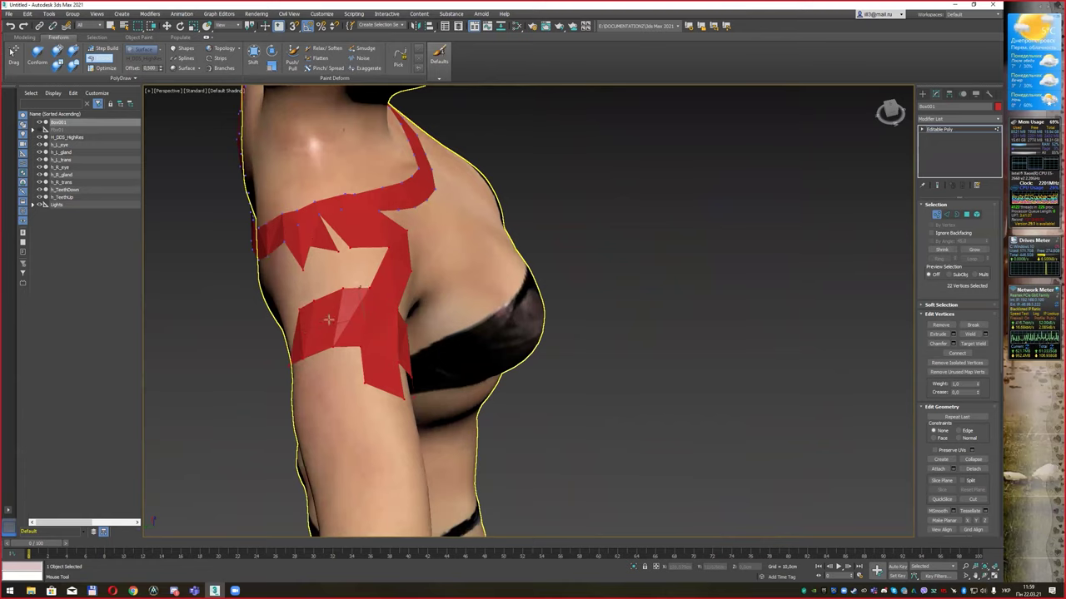
{"action": "middle_click_drag", "start_coordinate": [293, 337], "coordinate": [373, 304], "text": "alt"}
{"action": "left_click_drag", "start_coordinate": [333, 350], "coordinate": [314, 382]}
{"action": "mouse_move", "coordinate": [534, 289]}
{"action": "middle_mouse_down", "text": "alt"}
{"action": "mouse_move", "coordinate": [462, 270]}
{"action": "mouse_move", "coordinate": [711, 287]}
{"action": "middle_mouse_up", "text": "alt"}
Step: Zoom onto the forearm and drag the wrist band's border toward the elbow into a wide bracer
{"action": "scroll", "coordinate": [463, 271], "scroll_direction": "down", "scroll_amount": 5}
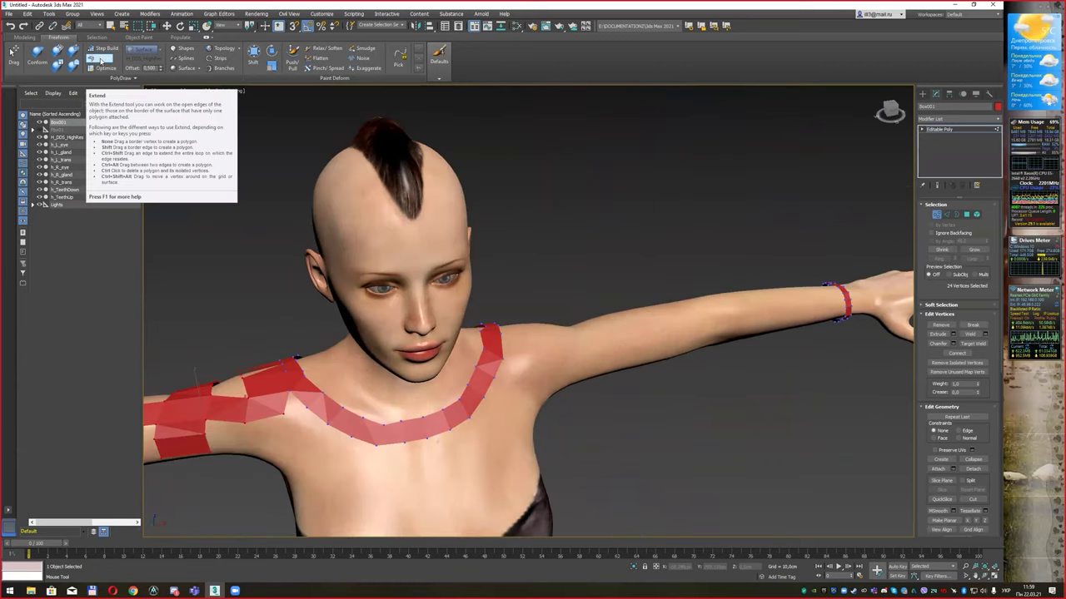
{"action": "mouse_move", "coordinate": [99, 58]}
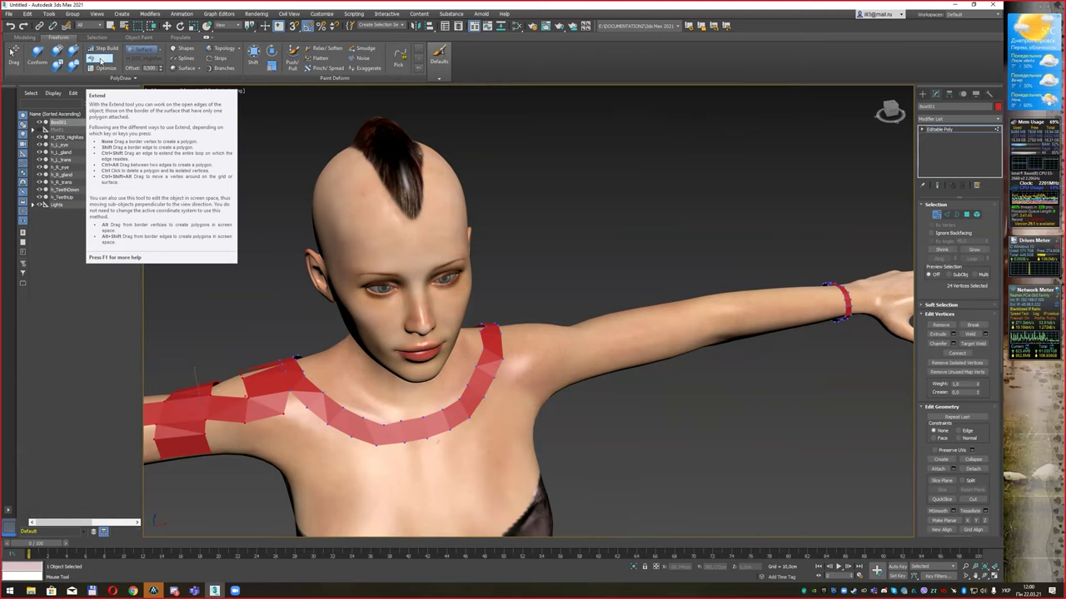
{"action": "scroll", "coordinate": [885, 341], "scroll_direction": "up", "scroll_amount": 3}
{"action": "scroll", "coordinate": [885, 342], "scroll_direction": "up", "scroll_amount": 2}
{"action": "mouse_move", "coordinate": [885, 341]}
{"action": "middle_mouse_down"}
{"action": "mouse_move", "coordinate": [795, 288]}
{"action": "mouse_move", "coordinate": [744, 307]}
{"action": "mouse_move", "coordinate": [631, 277]}
{"action": "middle_mouse_up"}
{"action": "scroll", "coordinate": [790, 291], "scroll_direction": "down", "scroll_amount": 3}
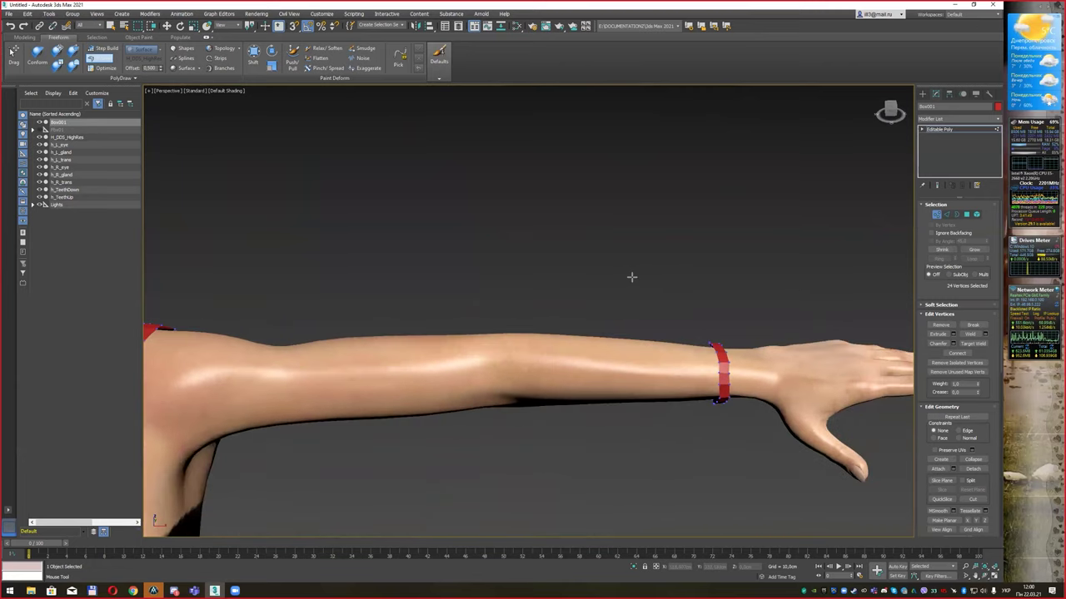
{"action": "scroll", "coordinate": [715, 340], "scroll_direction": "up", "scroll_amount": 2}
{"action": "scroll", "coordinate": [714, 340], "scroll_direction": "up", "scroll_amount": 2}
{"action": "middle_click_drag", "start_coordinate": [715, 340], "coordinate": [731, 314]}
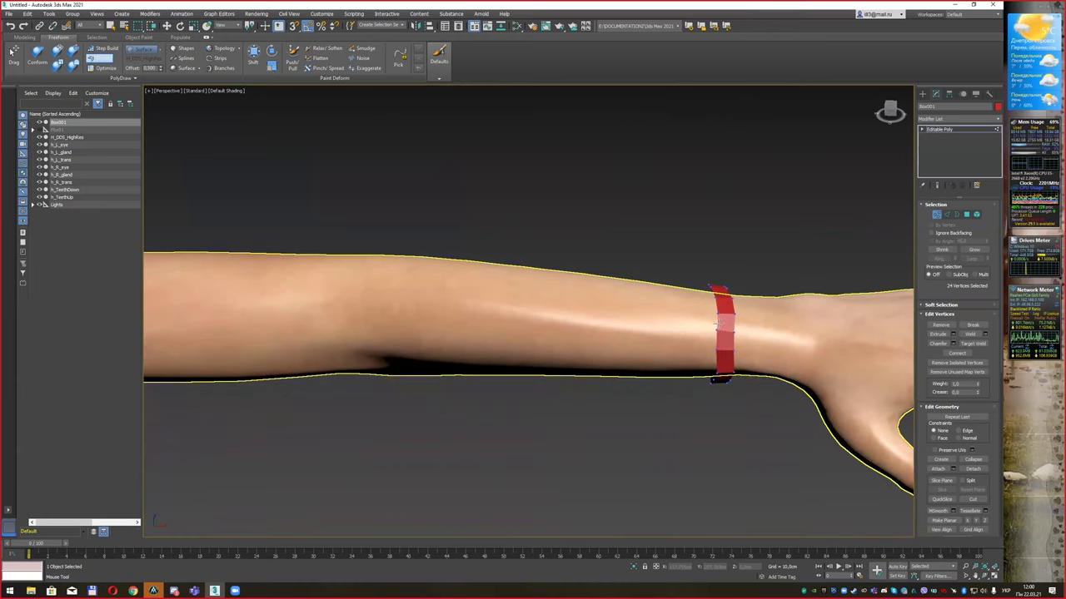
{"action": "left_click_drag", "start_coordinate": [714, 323], "coordinate": [338, 307]}
Step: Paint-select the sleeve band further up the forearm, past the elbow and over the shoulder
{"action": "mouse_move", "coordinate": [556, 261]}
{"action": "middle_mouse_down", "text": "alt"}
{"action": "mouse_move", "coordinate": [486, 267]}
{"action": "mouse_move", "coordinate": [436, 191]}
{"action": "mouse_move", "coordinate": [547, 252]}
{"action": "mouse_move", "coordinate": [568, 248]}
{"action": "mouse_move", "coordinate": [591, 354]}
{"action": "middle_mouse_up", "text": "alt"}
{"action": "scroll", "coordinate": [551, 247], "scroll_direction": "down", "scroll_amount": 3}
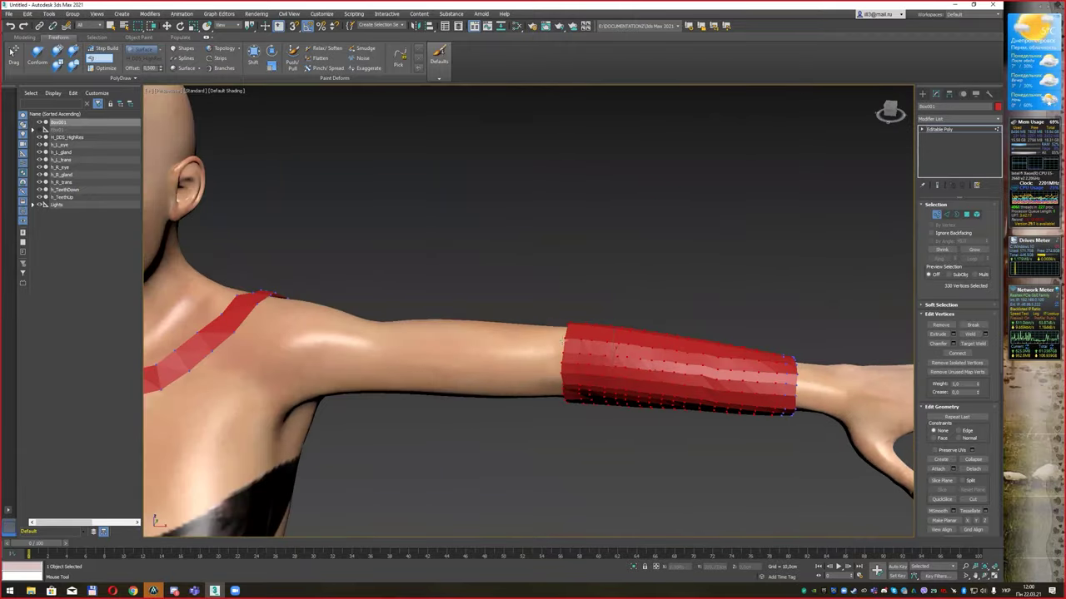
{"action": "mouse_move", "coordinate": [564, 343]}
{"action": "left_mouse_down"}
{"action": "mouse_move", "coordinate": [452, 345]}
{"action": "mouse_move", "coordinate": [355, 332]}
{"action": "left_mouse_up"}
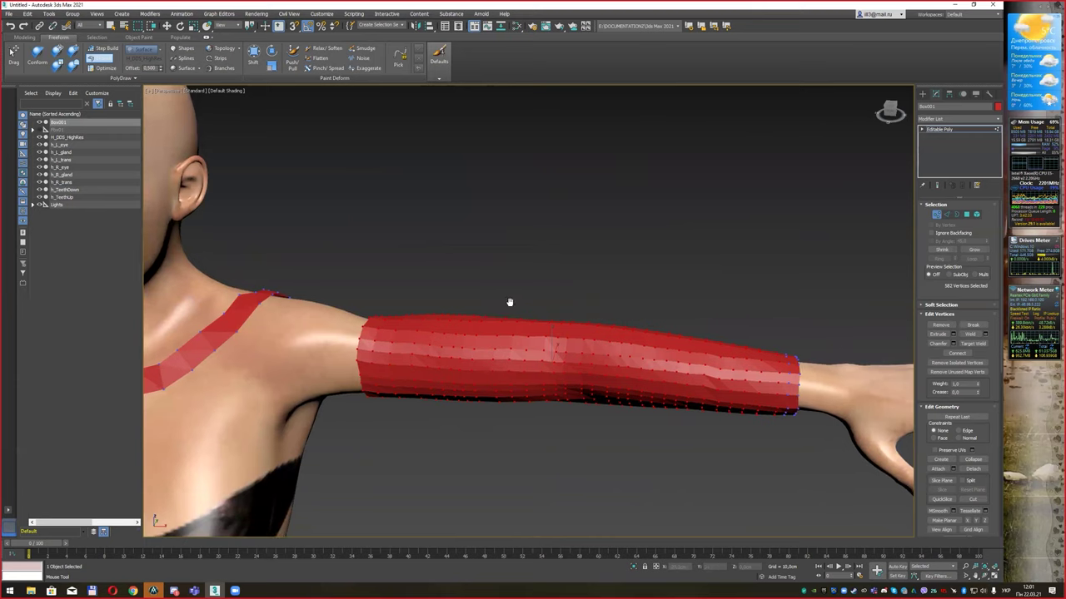
{"action": "middle_click_drag", "start_coordinate": [509, 302], "coordinate": [428, 304], "text": "alt"}
{"action": "scroll", "coordinate": [422, 309], "scroll_direction": "up", "scroll_amount": 2}
{"action": "left_click_drag", "start_coordinate": [415, 334], "coordinate": [266, 322]}
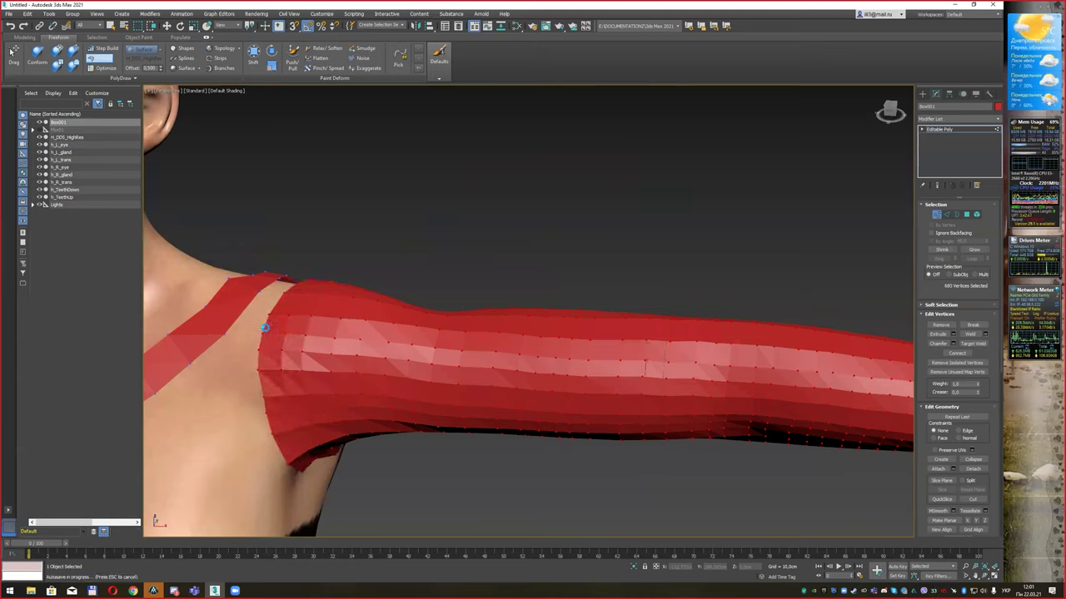
{"action": "left_click_drag", "start_coordinate": [266, 321], "coordinate": [248, 317]}
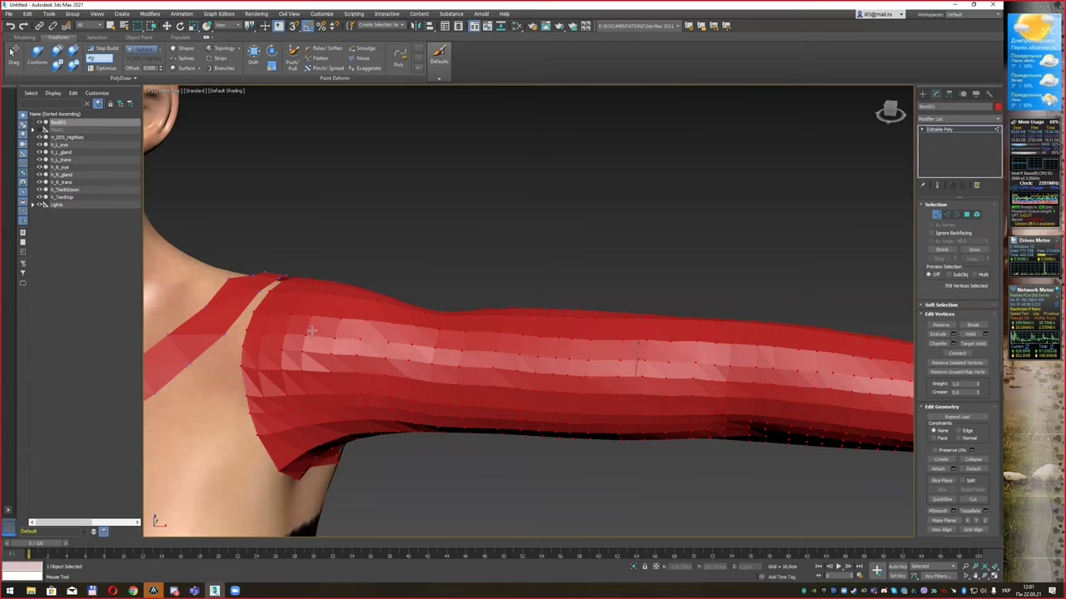
Step: Clear the selection and reshape the sleeve's shoulder join with a Paint Deform brush
{"action": "scroll", "coordinate": [312, 331], "scroll_direction": "down", "scroll_amount": 3}
{"action": "mouse_move", "coordinate": [313, 330]}
{"action": "middle_mouse_down", "text": "alt"}
{"action": "mouse_move", "coordinate": [447, 354]}
{"action": "mouse_move", "coordinate": [362, 178]}
{"action": "mouse_move", "coordinate": [428, 428]}
{"action": "mouse_move", "coordinate": [234, 297]}
{"action": "mouse_move", "coordinate": [612, 367]}
{"action": "middle_mouse_up", "text": "alt"}
{"action": "scroll", "coordinate": [446, 354], "scroll_direction": "down", "scroll_amount": 2}
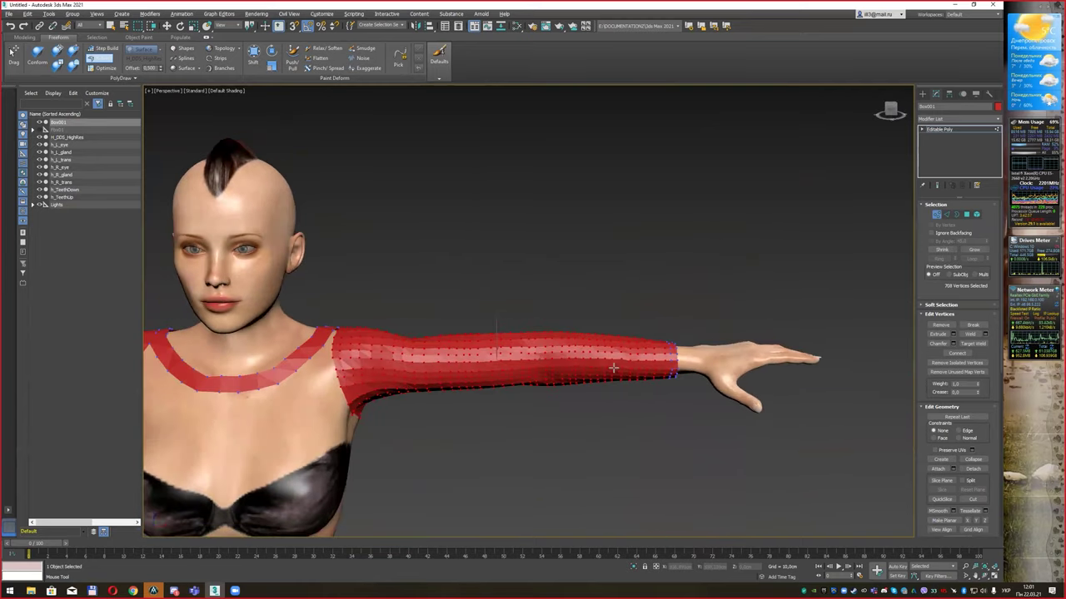
{"action": "mouse_move", "coordinate": [459, 329]}
{"action": "middle_mouse_down", "text": "alt"}
{"action": "mouse_move", "coordinate": [583, 374]}
{"action": "mouse_move", "coordinate": [773, 421]}
{"action": "mouse_move", "coordinate": [825, 95]}
{"action": "mouse_move", "coordinate": [505, 314]}
{"action": "mouse_move", "coordinate": [525, 303]}
{"action": "middle_mouse_up", "text": "alt"}
{"action": "mouse_move", "coordinate": [544, 361]}
{"action": "middle_mouse_down", "text": "alt"}
{"action": "mouse_move", "coordinate": [544, 345]}
{"action": "mouse_move", "coordinate": [533, 393]}
{"action": "middle_mouse_up", "text": "alt"}
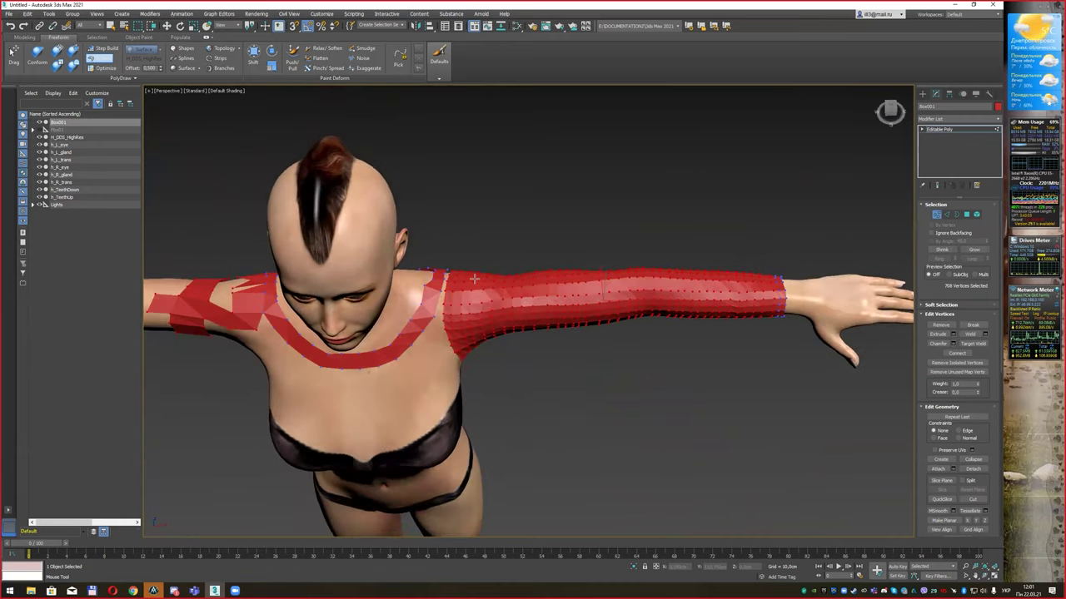
{"action": "scroll", "coordinate": [474, 279], "scroll_direction": "up", "scroll_amount": 5}
{"action": "mouse_move", "coordinate": [473, 278]}
{"action": "middle_mouse_down", "text": "alt"}
{"action": "mouse_move", "coordinate": [450, 261]}
{"action": "mouse_move", "coordinate": [450, 277]}
{"action": "middle_mouse_up", "text": "alt"}
{"action": "left_click", "coordinate": [225, 113]}
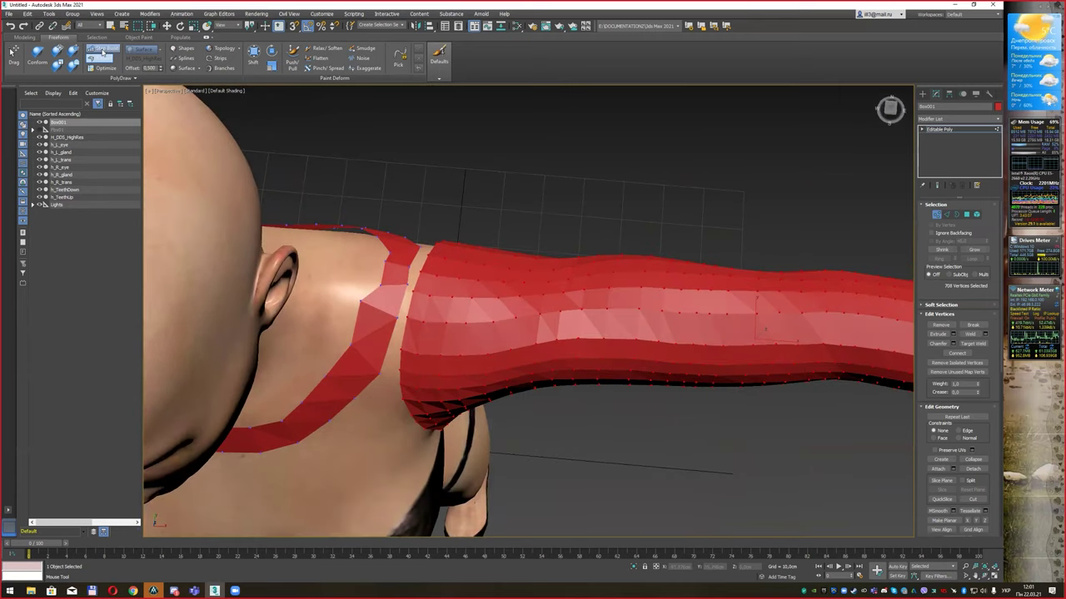
{"action": "left_click_drag", "start_coordinate": [417, 305], "coordinate": [394, 300]}
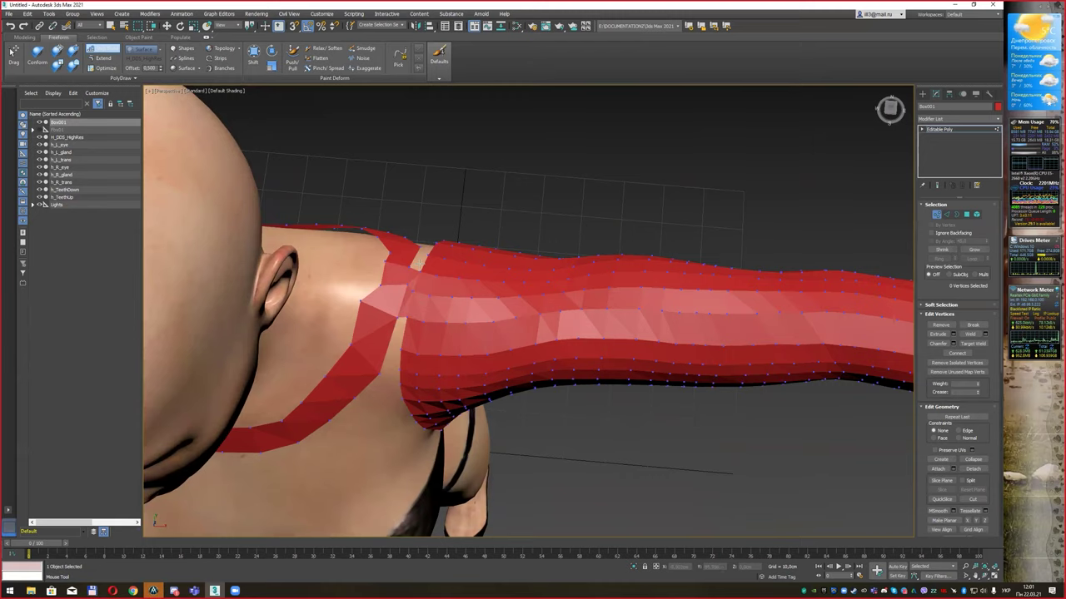
{"action": "mouse_move", "coordinate": [487, 256]}
{"action": "middle_mouse_down", "text": "alt"}
{"action": "mouse_move", "coordinate": [617, 304]}
{"action": "mouse_move", "coordinate": [565, 281]}
{"action": "mouse_move", "coordinate": [628, 295]}
{"action": "mouse_move", "coordinate": [417, 260]}
{"action": "middle_mouse_up", "text": "alt"}
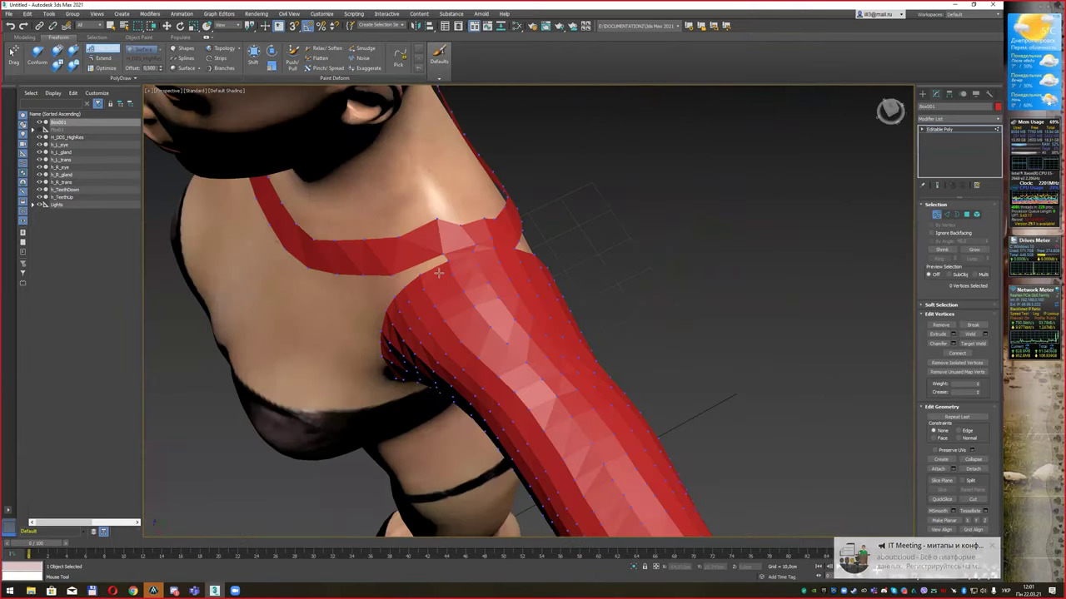
{"action": "middle_click_drag", "start_coordinate": [452, 269], "coordinate": [478, 250], "text": "alt"}
{"action": "mouse_move", "coordinate": [478, 305]}
{"action": "middle_mouse_down"}
{"action": "mouse_move", "coordinate": [499, 283]}
{"action": "mouse_move", "coordinate": [545, 298]}
{"action": "mouse_move", "coordinate": [552, 290]}
{"action": "middle_mouse_up"}
{"action": "scroll", "coordinate": [500, 283], "scroll_direction": "down", "scroll_amount": 5}
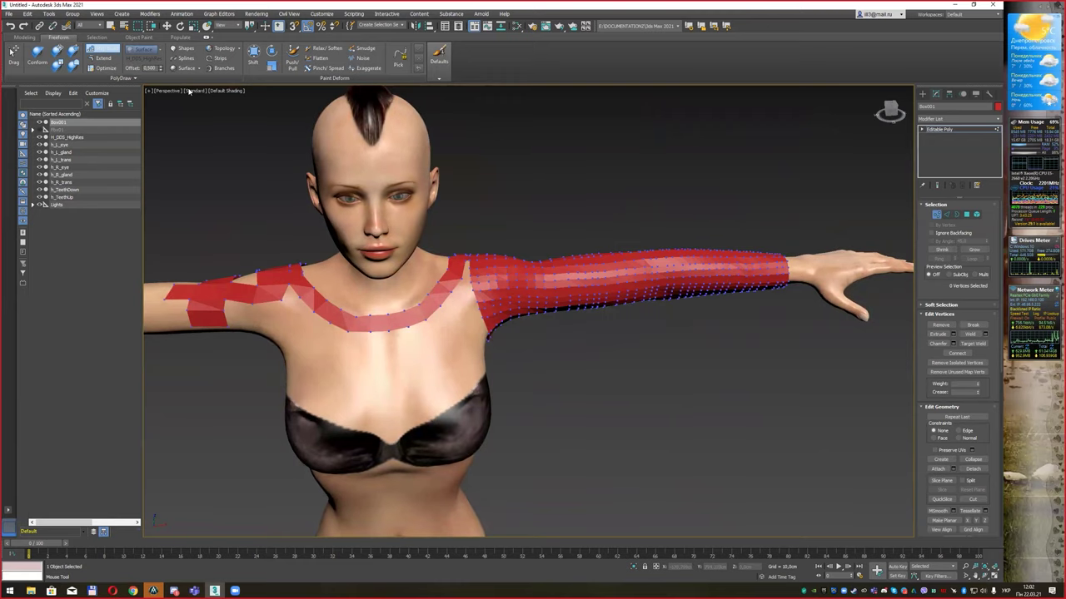
Step: Draw a PolyDraw Strips band around the chest along the bra line, filling its gap with Step Build
{"action": "left_click", "coordinate": [220, 60]}
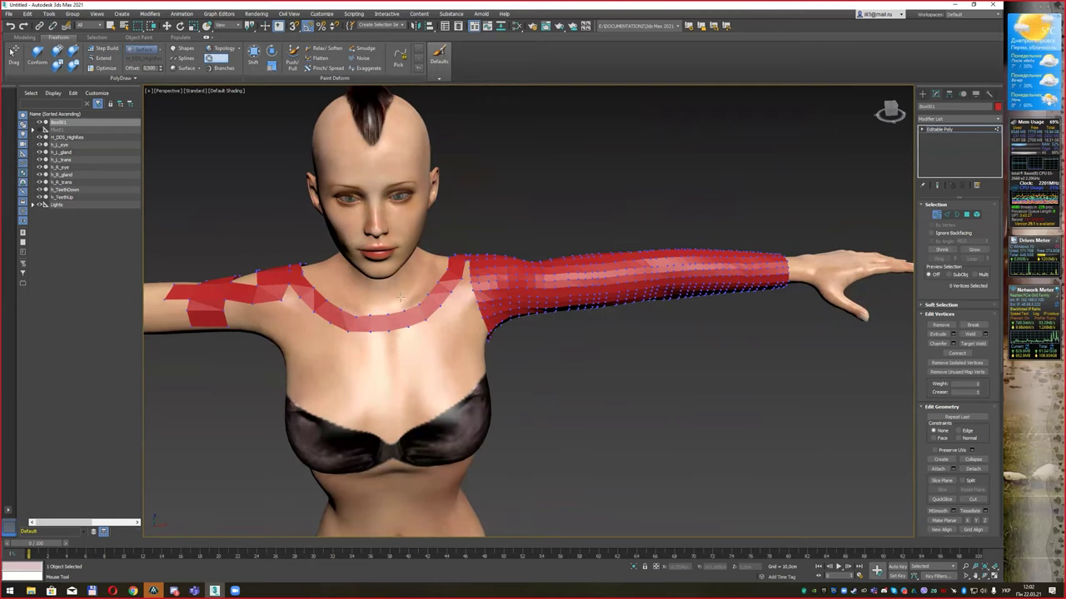
{"action": "mouse_move", "coordinate": [499, 361]}
{"action": "middle_mouse_down", "text": "alt"}
{"action": "mouse_move", "coordinate": [506, 340]}
{"action": "mouse_move", "coordinate": [432, 335]}
{"action": "mouse_move", "coordinate": [419, 347]}
{"action": "middle_mouse_up", "text": "alt"}
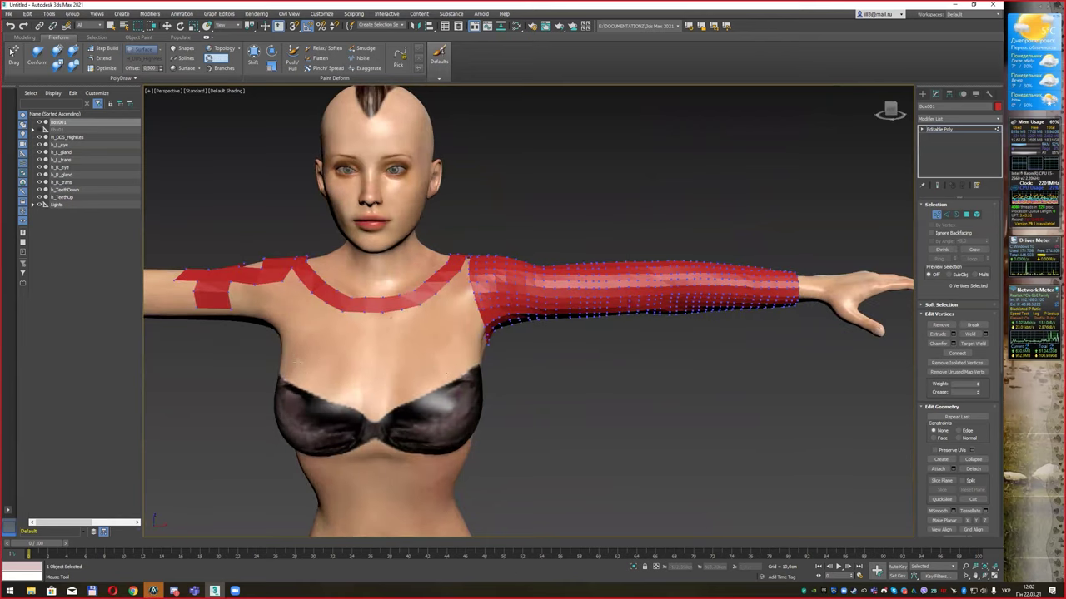
{"action": "left_click_drag", "start_coordinate": [281, 356], "coordinate": [485, 356]}
{"action": "middle_click_drag", "start_coordinate": [566, 372], "coordinate": [506, 360], "text": "alt"}
{"action": "mouse_move", "coordinate": [446, 370]}
{"action": "left_mouse_down"}
{"action": "mouse_move", "coordinate": [529, 401]}
{"action": "mouse_move", "coordinate": [624, 403]}
{"action": "left_mouse_up"}
{"action": "middle_click_drag", "start_coordinate": [624, 403], "coordinate": [397, 403], "text": "alt"}
{"action": "left_click_drag", "start_coordinate": [389, 389], "coordinate": [570, 403]}
{"action": "middle_click_drag", "start_coordinate": [645, 408], "coordinate": [449, 403], "text": "alt"}
{"action": "left_click_drag", "start_coordinate": [409, 384], "coordinate": [542, 355]}
{"action": "mouse_move", "coordinate": [629, 354]}
{"action": "middle_mouse_down", "text": "alt"}
{"action": "mouse_move", "coordinate": [646, 355]}
{"action": "mouse_move", "coordinate": [577, 373]}
{"action": "middle_mouse_up", "text": "alt"}
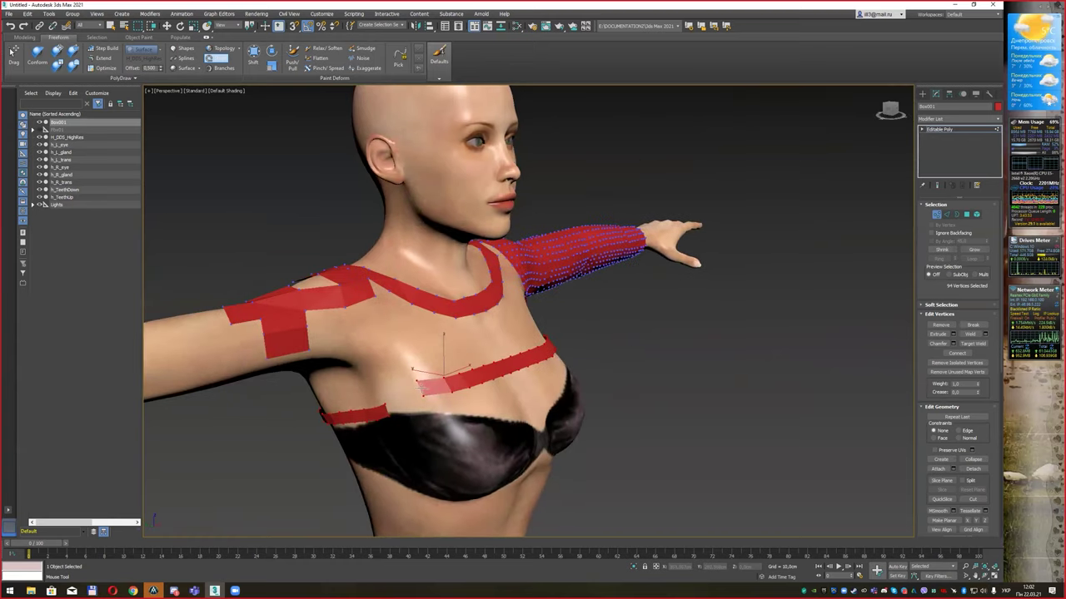
{"action": "left_click_drag", "start_coordinate": [411, 388], "coordinate": [393, 408]}
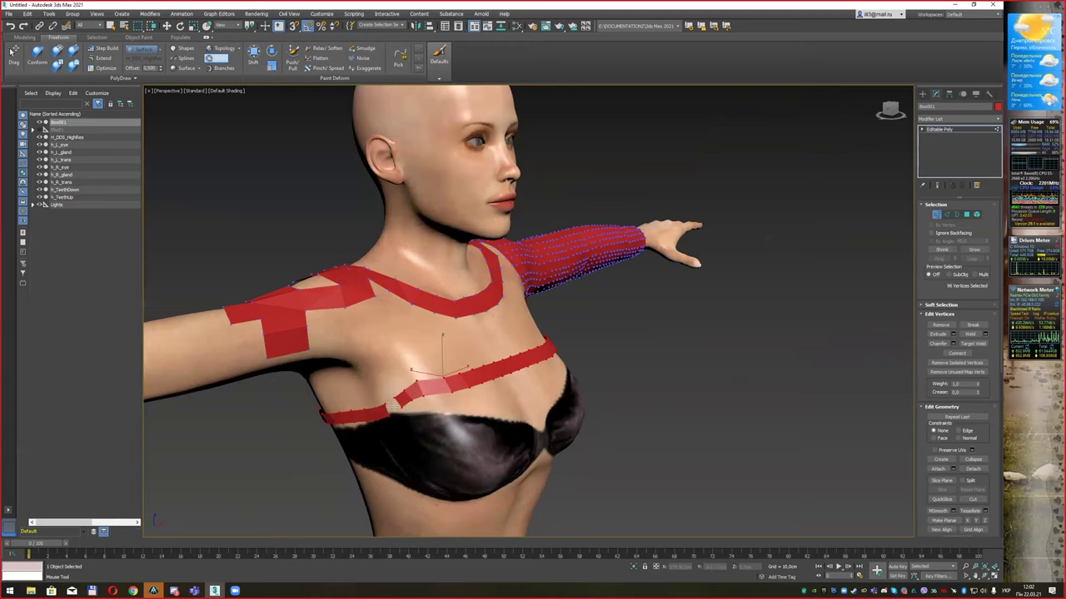
{"action": "left_click", "coordinate": [92, 49]}
{"action": "left_click", "coordinate": [393, 403], "text": "shift"}
{"action": "middle_click_drag", "start_coordinate": [599, 415], "coordinate": [588, 409], "text": "alt"}
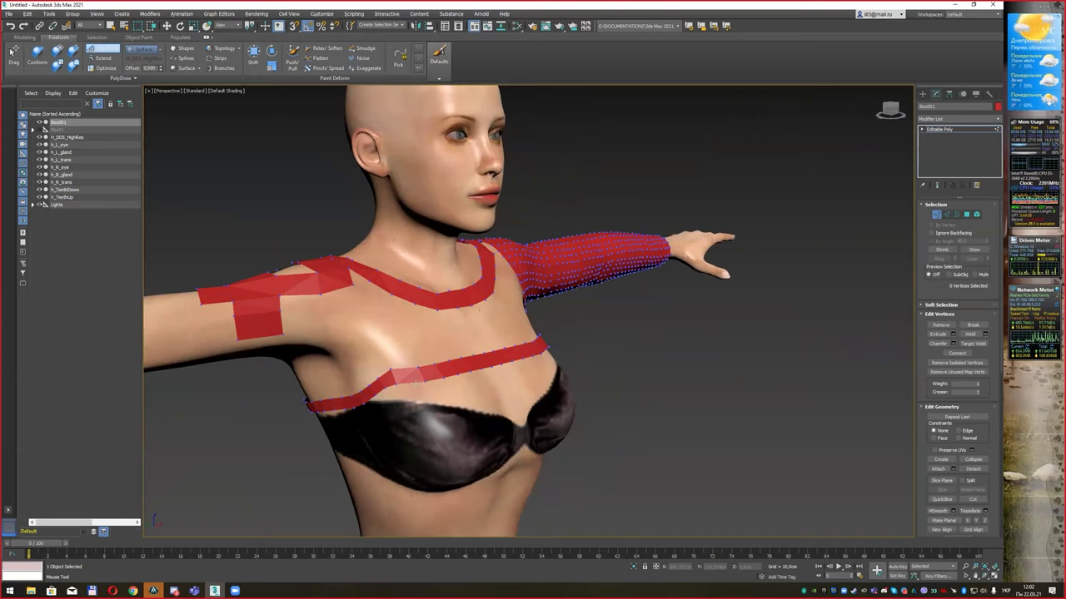
Step: Widen the chest band down past the bra's lower edge to the midriff
{"action": "mouse_move", "coordinate": [515, 410]}
{"action": "middle_mouse_down", "text": "alt"}
{"action": "mouse_move", "coordinate": [482, 410]}
{"action": "mouse_move", "coordinate": [339, 315]}
{"action": "middle_mouse_up", "text": "alt"}
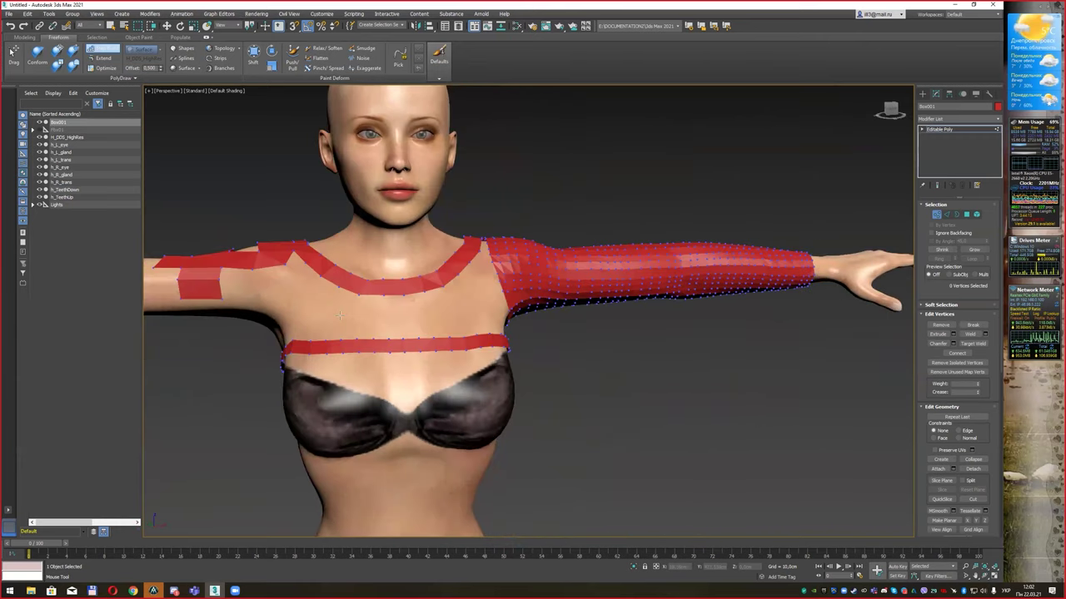
{"action": "mouse_move", "coordinate": [439, 348]}
{"action": "middle_mouse_down"}
{"action": "mouse_move", "coordinate": [459, 312]}
{"action": "mouse_move", "coordinate": [402, 299]}
{"action": "middle_mouse_up"}
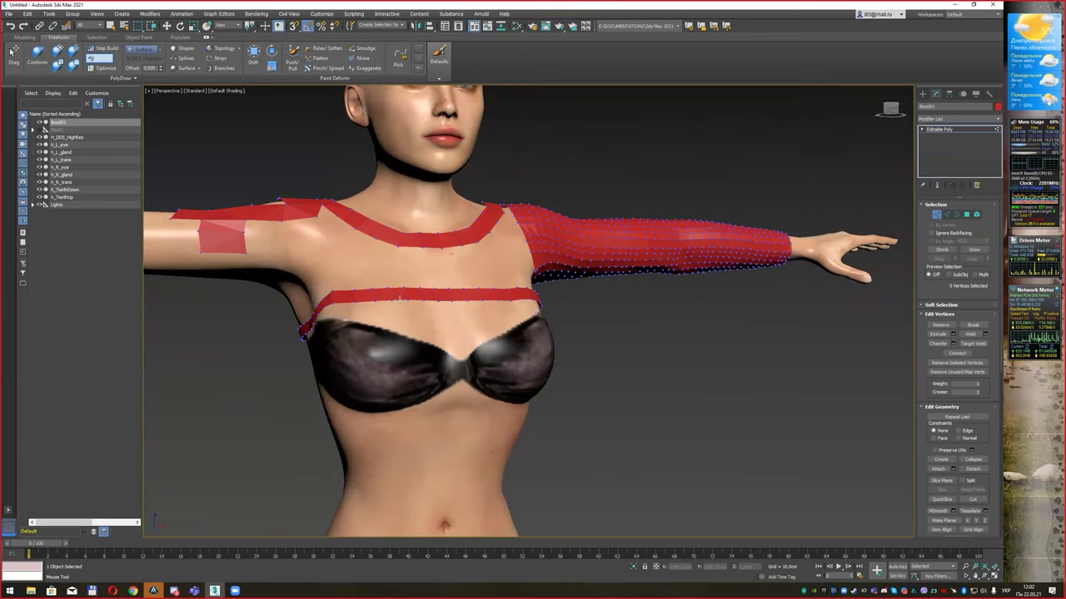
{"action": "left_click_drag", "start_coordinate": [399, 299], "coordinate": [401, 368]}
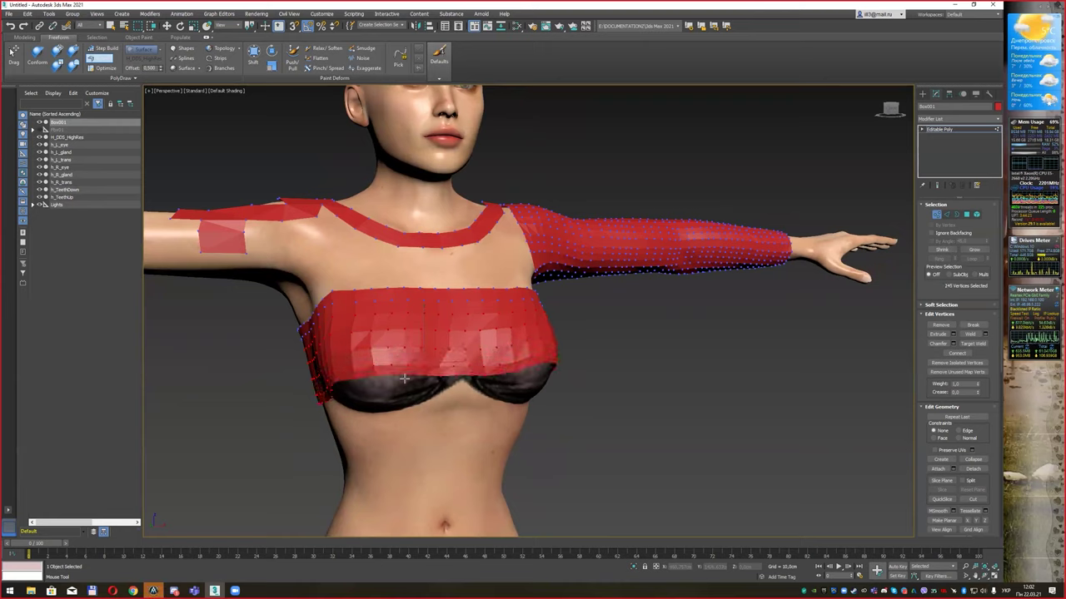
{"action": "mouse_move", "coordinate": [403, 371]}
{"action": "left_mouse_down"}
{"action": "mouse_move", "coordinate": [416, 450]}
{"action": "mouse_move", "coordinate": [491, 464]}
{"action": "left_mouse_up"}
{"action": "mouse_move", "coordinate": [490, 464]}
{"action": "middle_mouse_down", "text": "alt"}
{"action": "mouse_move", "coordinate": [505, 435]}
{"action": "mouse_move", "coordinate": [317, 420]}
{"action": "mouse_move", "coordinate": [158, 429]}
{"action": "middle_mouse_up", "text": "alt"}
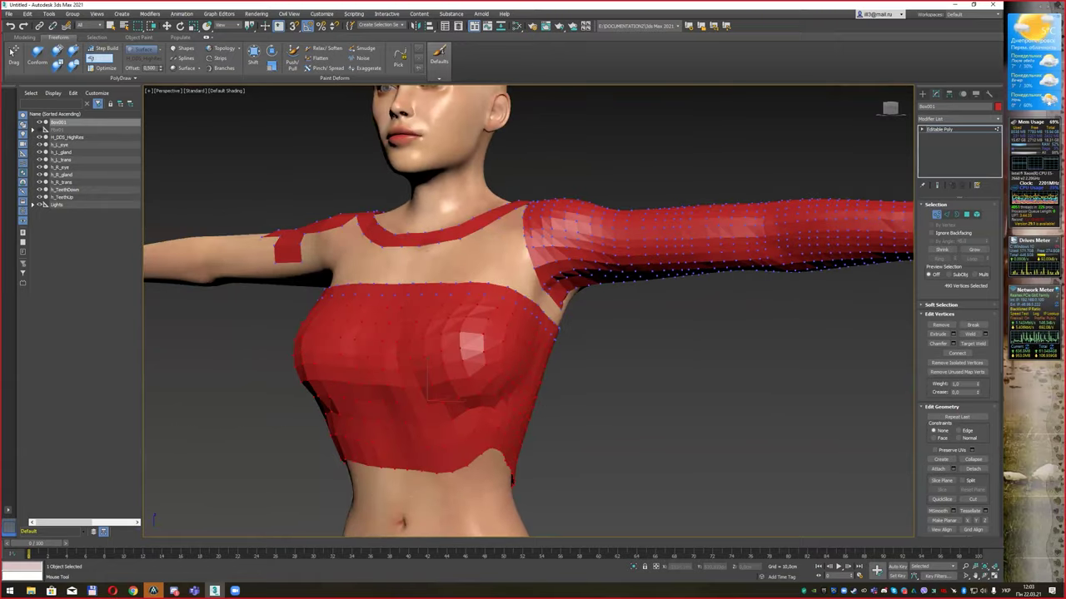
{"action": "left_click_drag", "start_coordinate": [425, 468], "coordinate": [431, 489]}
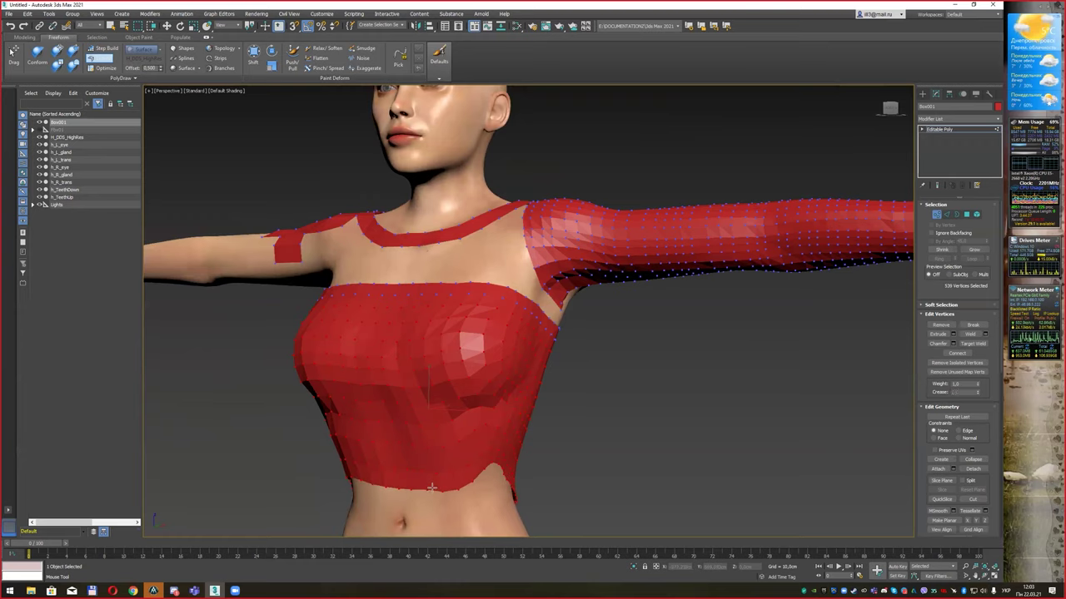
{"action": "mouse_move", "coordinate": [431, 489]}
{"action": "middle_mouse_down", "text": "alt"}
{"action": "mouse_move", "coordinate": [476, 428]}
{"action": "mouse_move", "coordinate": [488, 430]}
{"action": "mouse_move", "coordinate": [487, 321]}
{"action": "middle_mouse_up", "text": "alt"}
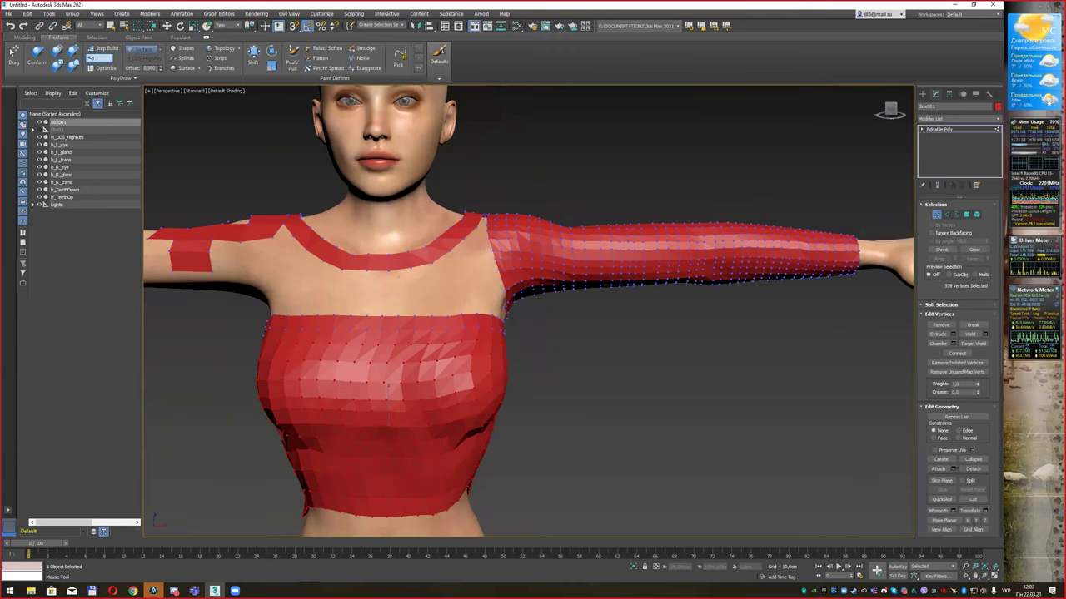
{"action": "middle_click_drag", "start_coordinate": [322, 246], "coordinate": [432, 301], "text": "alt"}
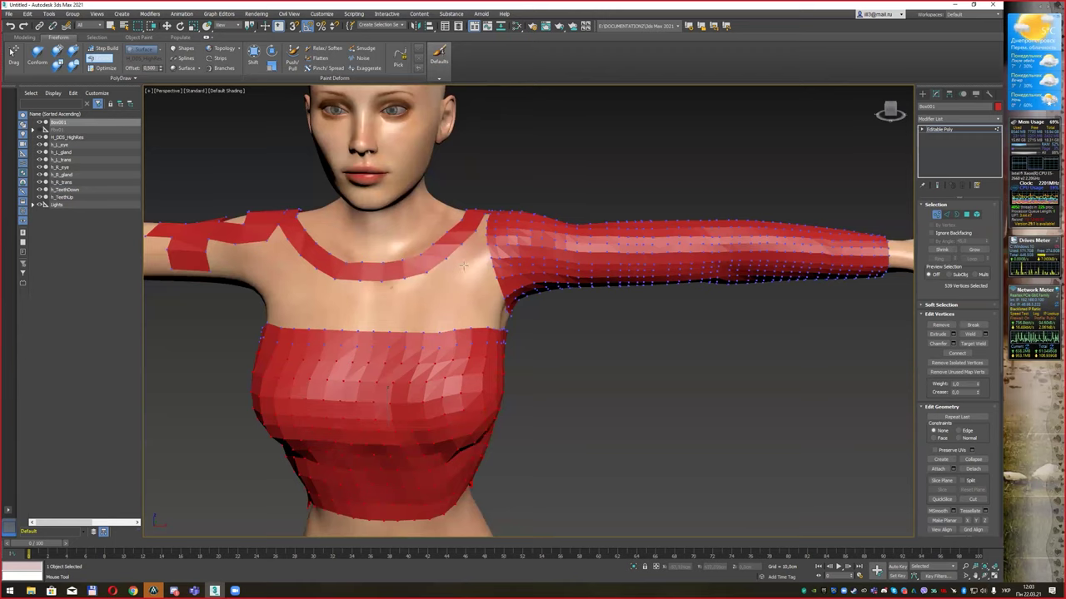
{"action": "scroll", "coordinate": [391, 295], "scroll_direction": "up", "scroll_amount": 2}
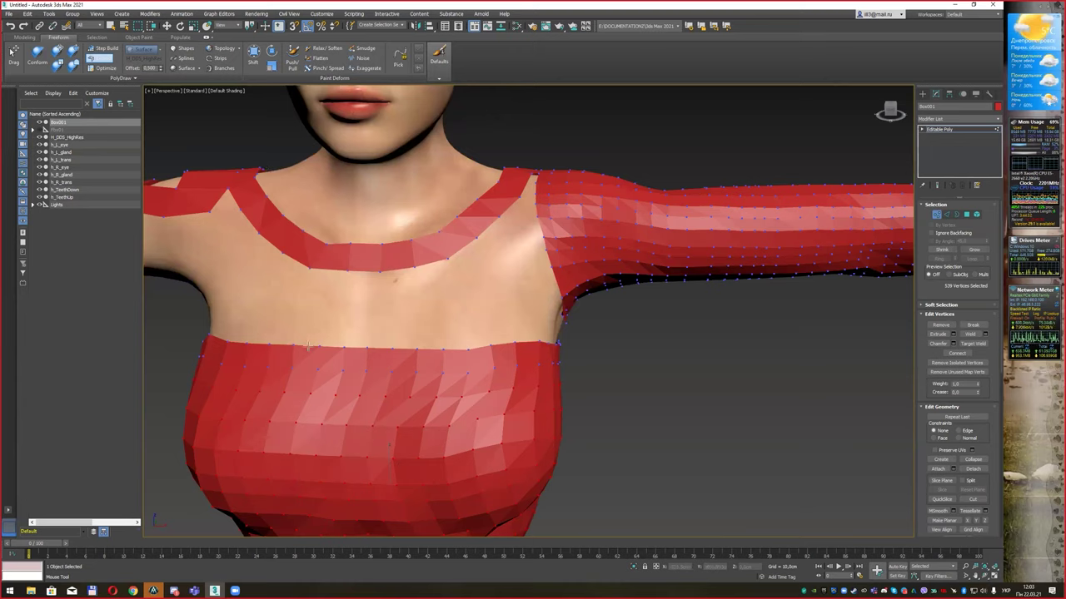
Step: Pull three vertical straps up from the bodice's top edge with Step Build
{"action": "left_click_drag", "start_coordinate": [308, 343], "coordinate": [313, 318]}
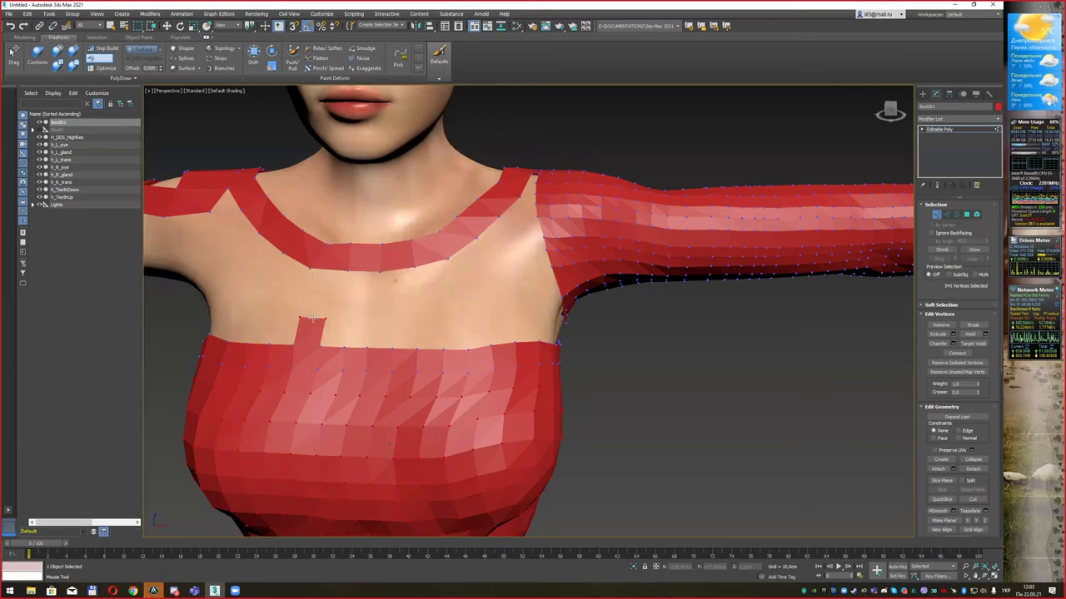
{"action": "left_click_drag", "start_coordinate": [313, 319], "coordinate": [324, 284]}
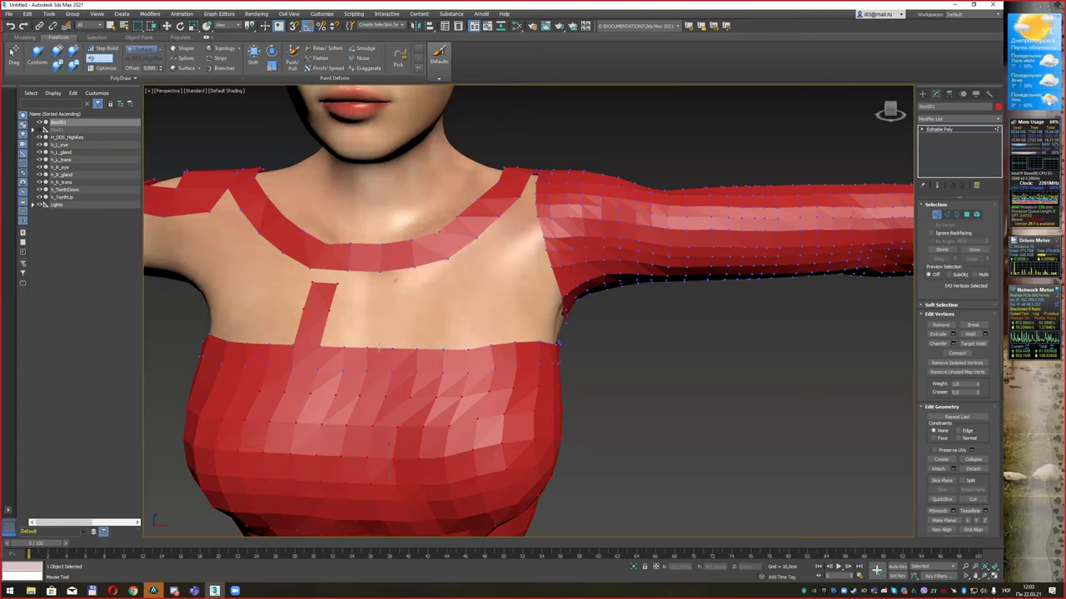
{"action": "left_click_drag", "start_coordinate": [380, 347], "coordinate": [397, 283]}
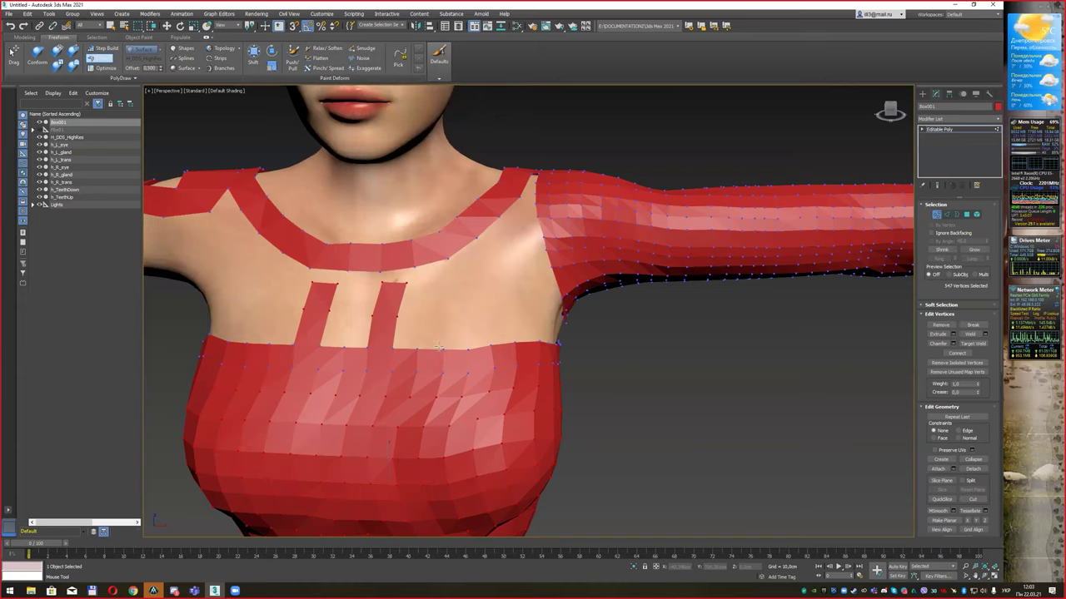
{"action": "left_click_drag", "start_coordinate": [438, 346], "coordinate": [435, 279]}
Step: Extend the three strap tops to join the neckband
{"action": "left_click", "coordinate": [99, 58]}
{"action": "left_click_drag", "start_coordinate": [325, 284], "coordinate": [331, 259]}
{"action": "mouse_move", "coordinate": [388, 284]}
{"action": "left_mouse_down"}
{"action": "mouse_move", "coordinate": [388, 268]}
{"action": "mouse_move", "coordinate": [434, 260]}
{"action": "left_mouse_up"}
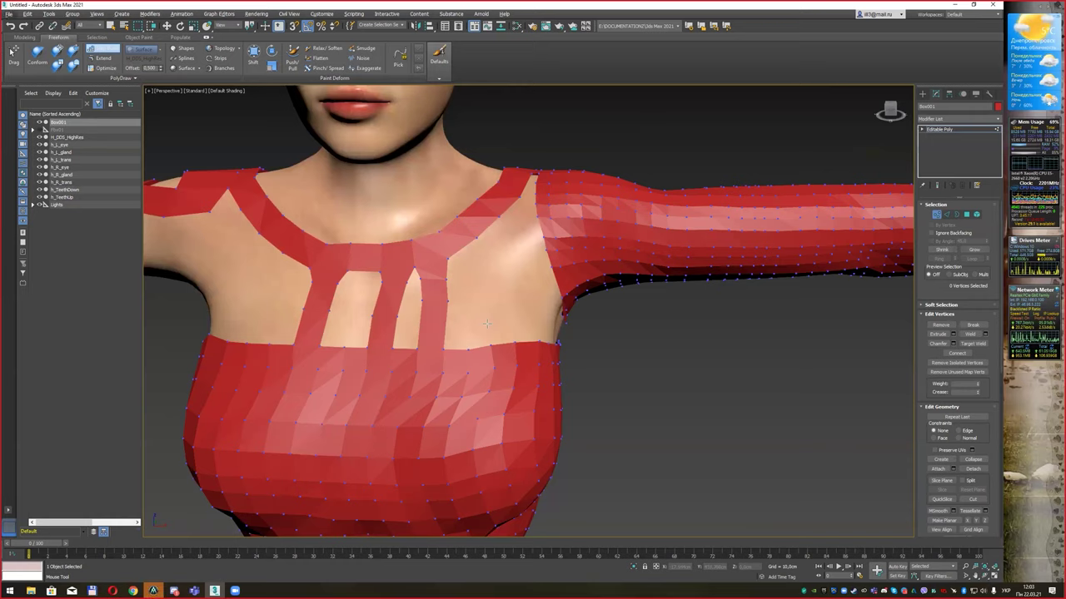
Step: Grow three strips down from the back collar and extend their bottoms to the bodice
{"action": "middle_click_drag", "start_coordinate": [355, 317], "coordinate": [741, 366], "text": "alt"}
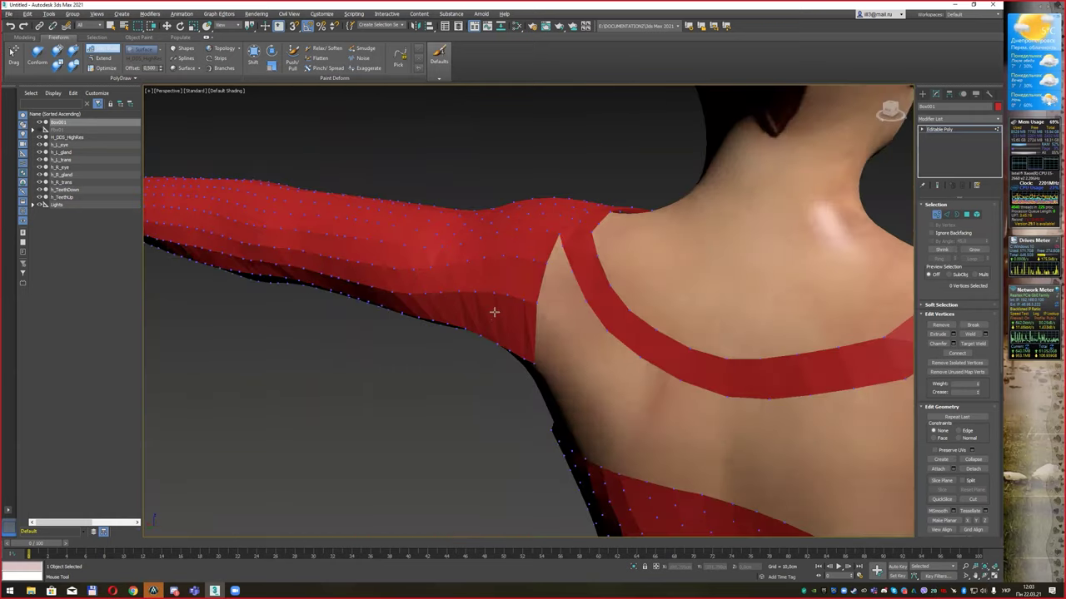
{"action": "middle_click_drag", "start_coordinate": [658, 342], "coordinate": [537, 319], "text": "alt"}
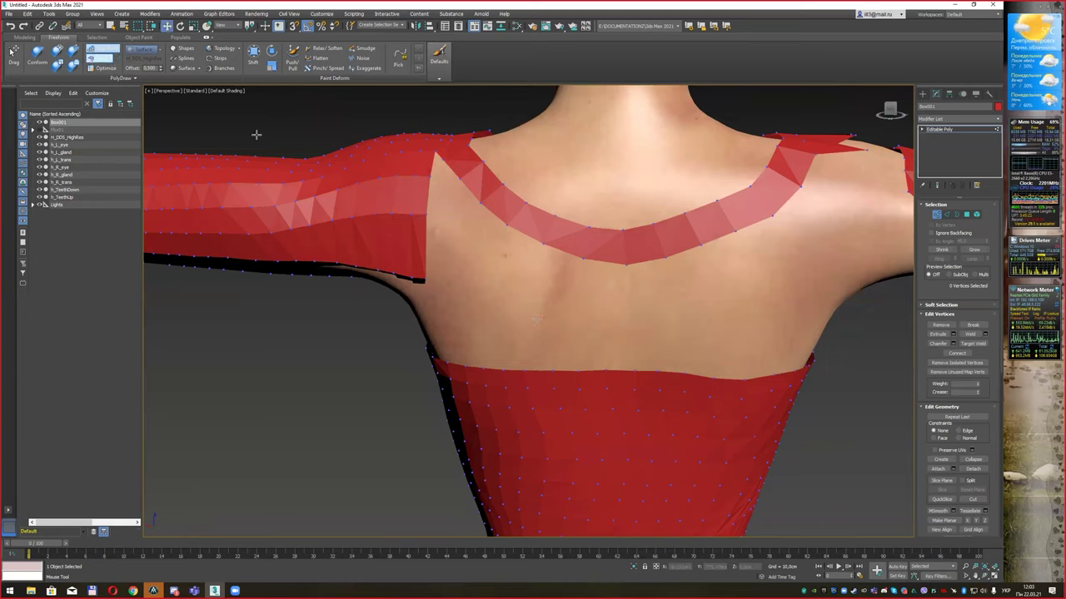
{"action": "left_click_drag", "start_coordinate": [557, 250], "coordinate": [533, 349], "text": "shift"}
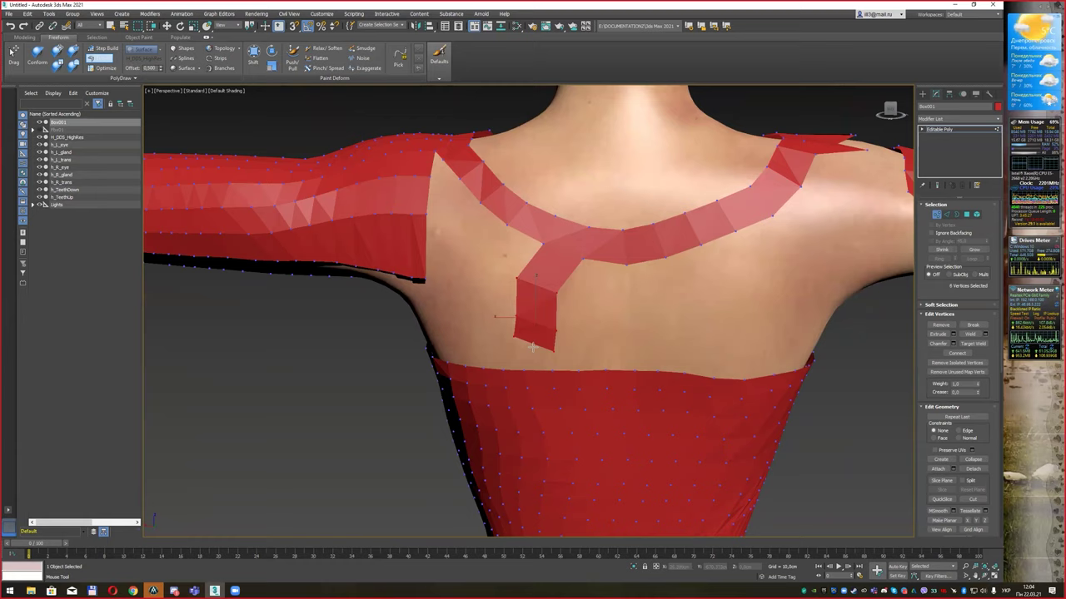
{"action": "left_click_drag", "start_coordinate": [647, 270], "coordinate": [642, 345], "text": "shift"}
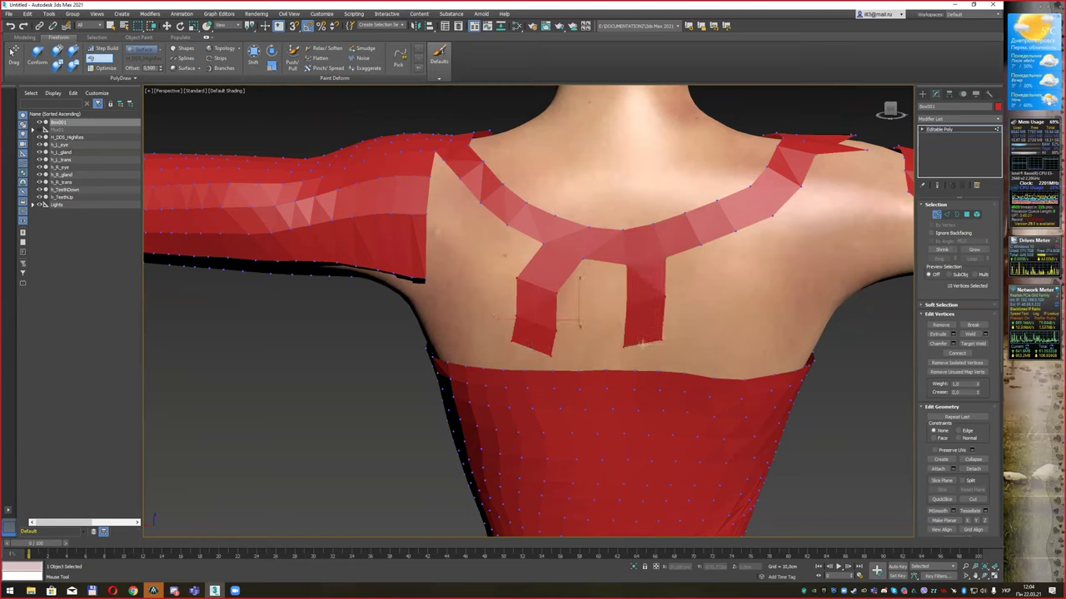
{"action": "left_click_drag", "start_coordinate": [721, 238], "coordinate": [731, 367], "text": "shift"}
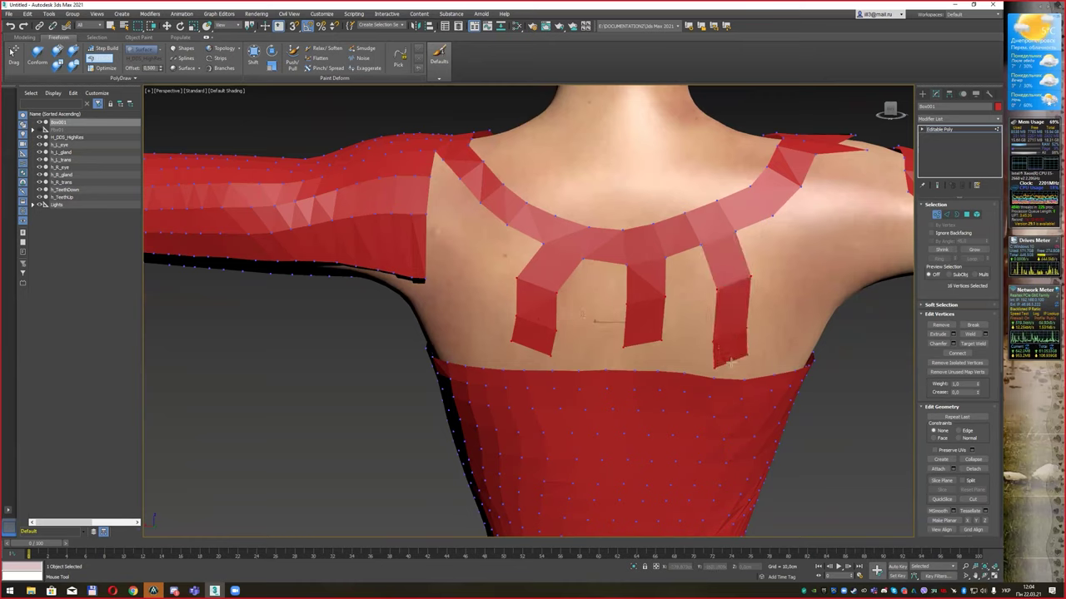
{"action": "left_click", "coordinate": [108, 54]}
{"action": "left_click_drag", "start_coordinate": [532, 352], "coordinate": [533, 368]}
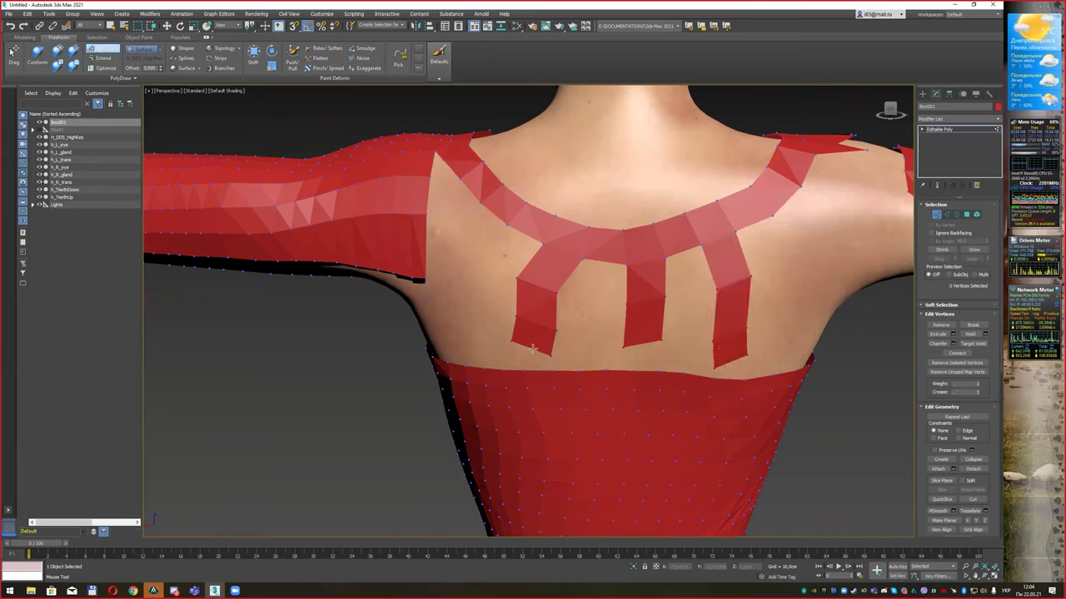
{"action": "left_click_drag", "start_coordinate": [642, 341], "coordinate": [642, 368]}
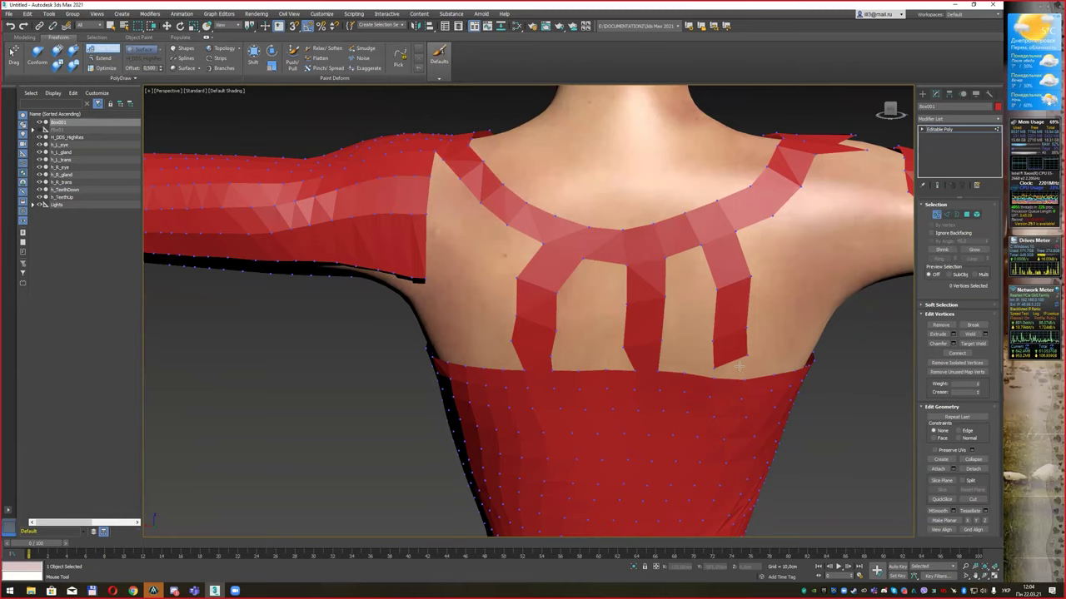
{"action": "left_click_drag", "start_coordinate": [737, 363], "coordinate": [726, 388]}
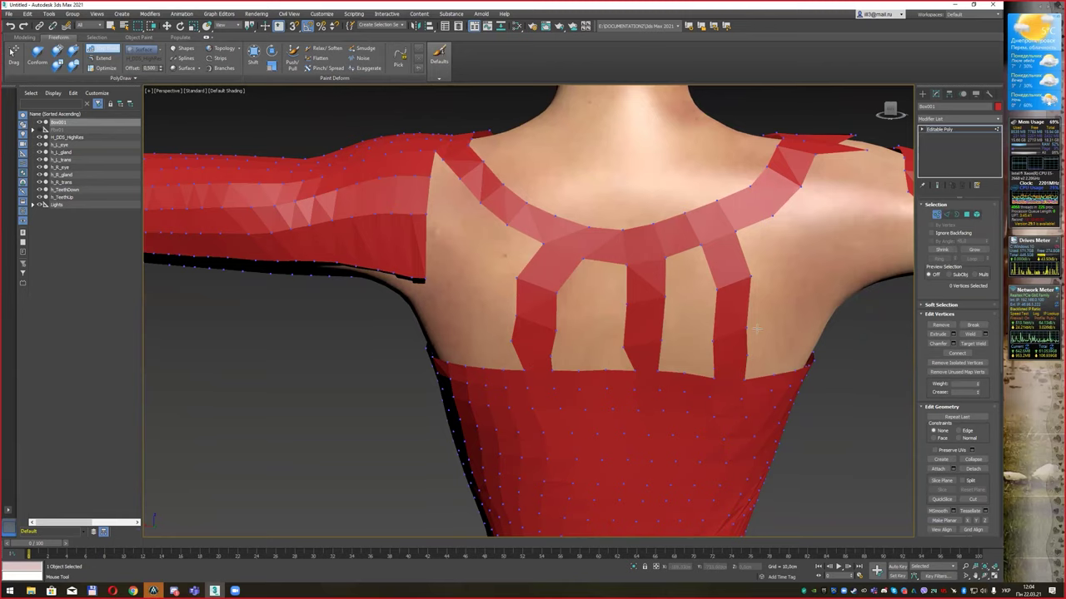
Step: Turn edges inside the strips and fill the upper gaps between the straps
{"action": "mouse_move", "coordinate": [755, 329]}
{"action": "middle_mouse_down", "text": "alt"}
{"action": "mouse_move", "coordinate": [757, 303]}
{"action": "mouse_move", "coordinate": [776, 298]}
{"action": "middle_mouse_up", "text": "alt"}
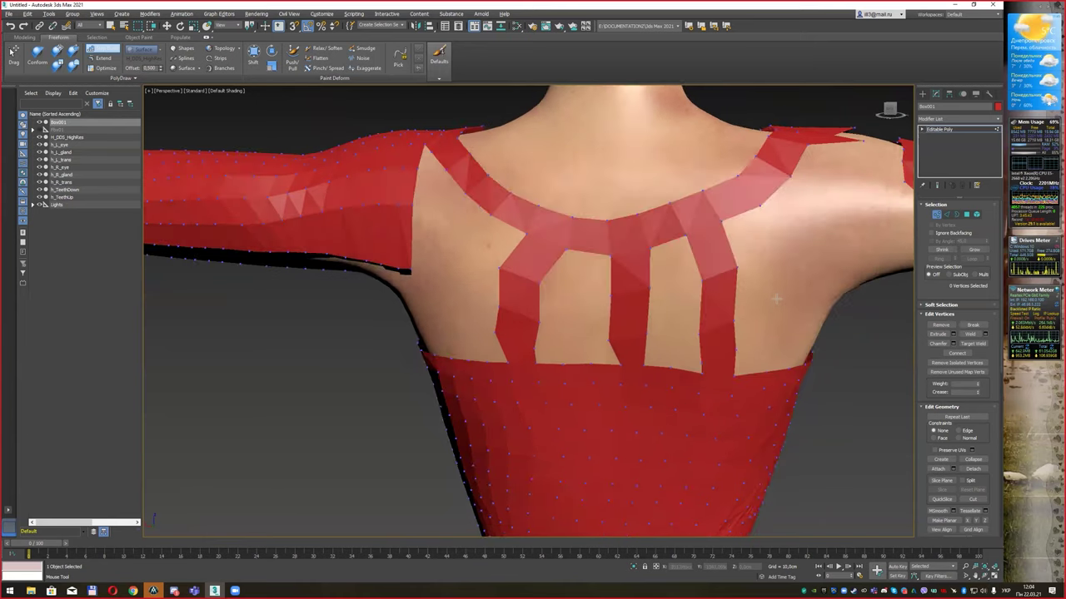
{"action": "left_click", "coordinate": [587, 271]}
{"action": "left_click", "coordinate": [662, 272]}
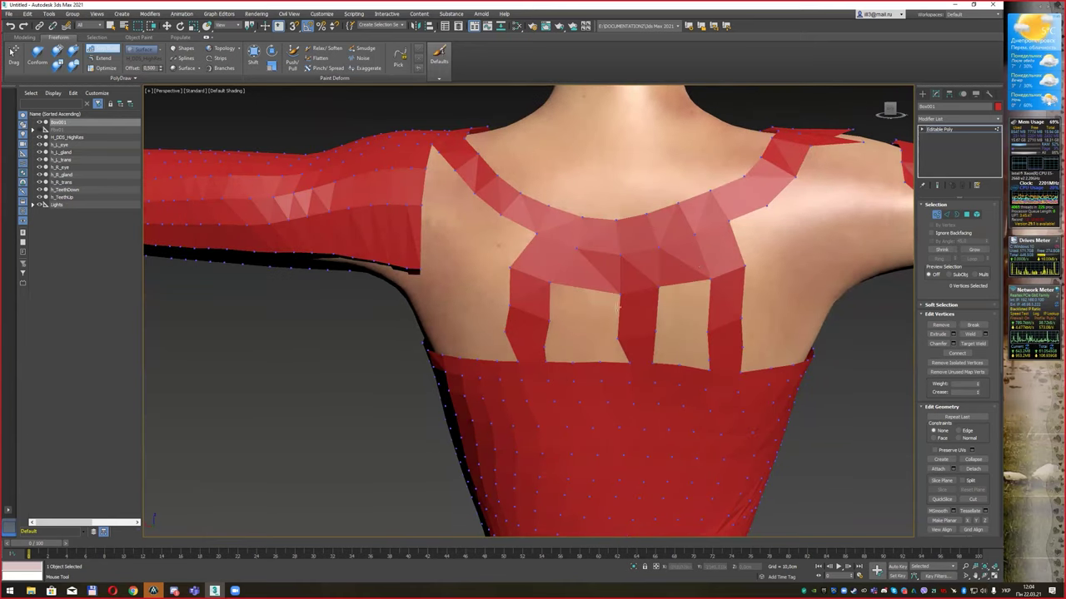
{"action": "left_click", "coordinate": [549, 300], "text": "shift"}
{"action": "left_click", "coordinate": [655, 310], "text": "shift"}
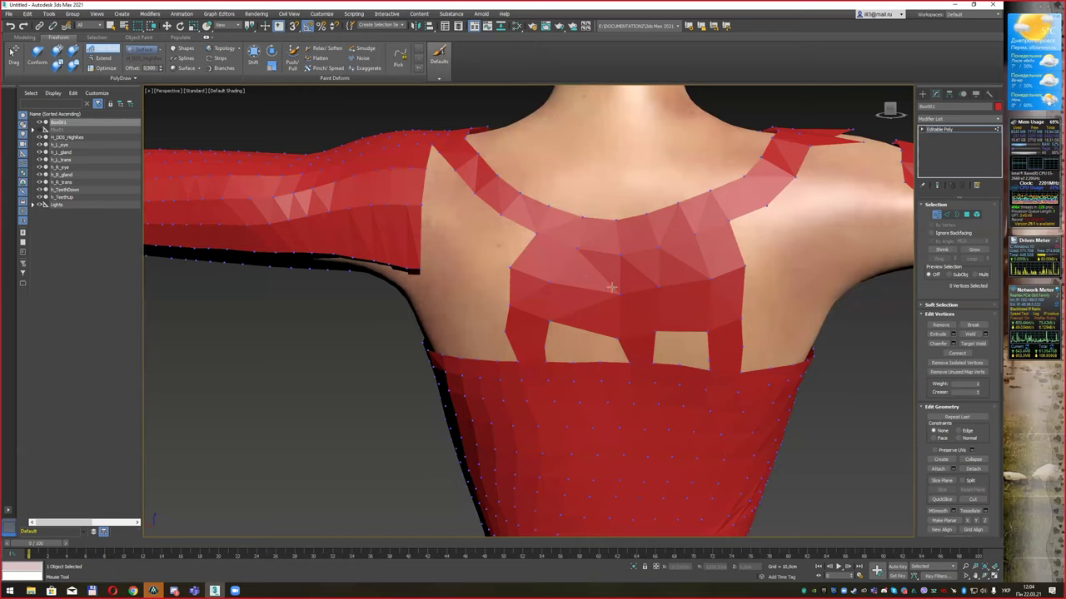
{"action": "middle_click_drag", "start_coordinate": [781, 285], "coordinate": [627, 257], "text": "alt"}
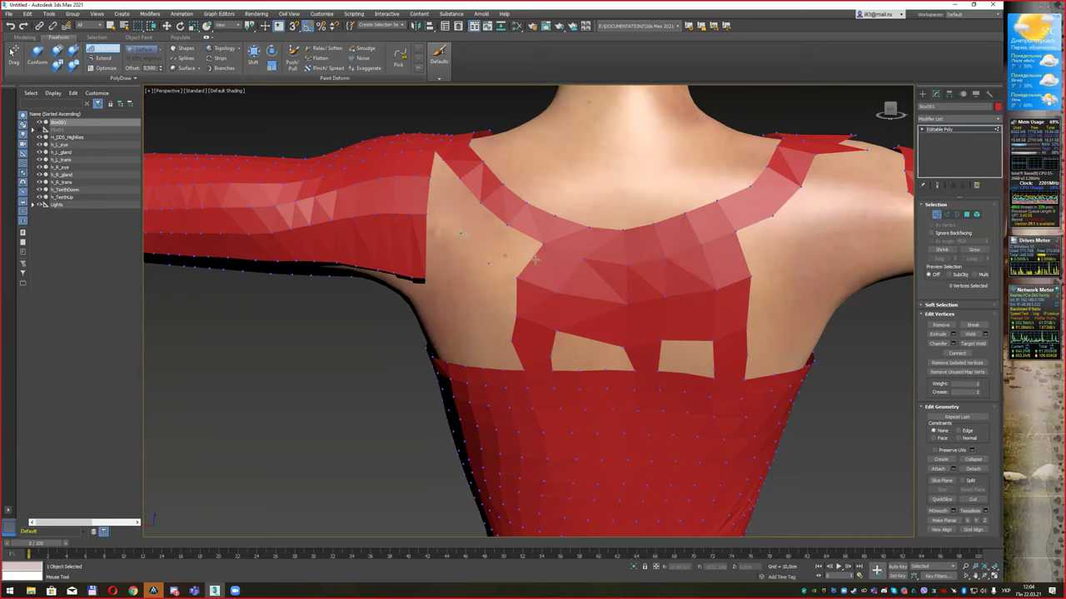
Step: Spread the back collar over the left shoulder and build polygons across the gap to the lone vertex
{"action": "mouse_move", "coordinate": [534, 259]}
{"action": "left_mouse_down"}
{"action": "mouse_move", "coordinate": [479, 228]}
{"action": "mouse_move", "coordinate": [447, 187]}
{"action": "left_mouse_up"}
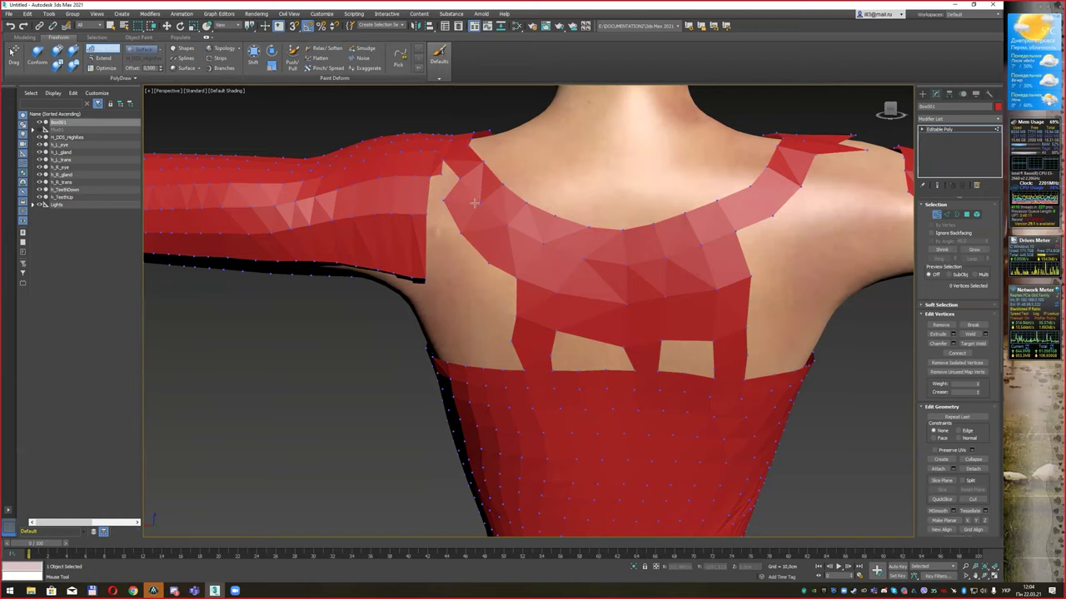
{"action": "middle_click_drag", "start_coordinate": [604, 248], "coordinate": [664, 267], "text": "alt"}
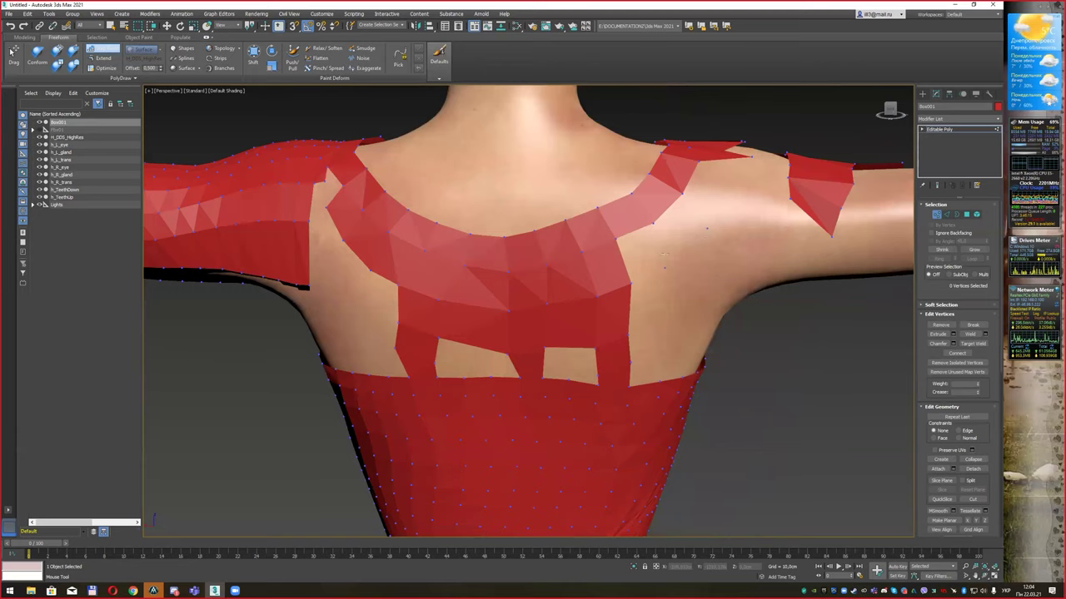
{"action": "left_click_drag", "start_coordinate": [664, 260], "coordinate": [706, 229], "text": "shift"}
{"action": "mouse_move", "coordinate": [737, 252]}
{"action": "middle_mouse_down", "text": "alt"}
{"action": "mouse_move", "coordinate": [672, 278]}
{"action": "mouse_move", "coordinate": [640, 240]}
{"action": "middle_mouse_up", "text": "alt"}
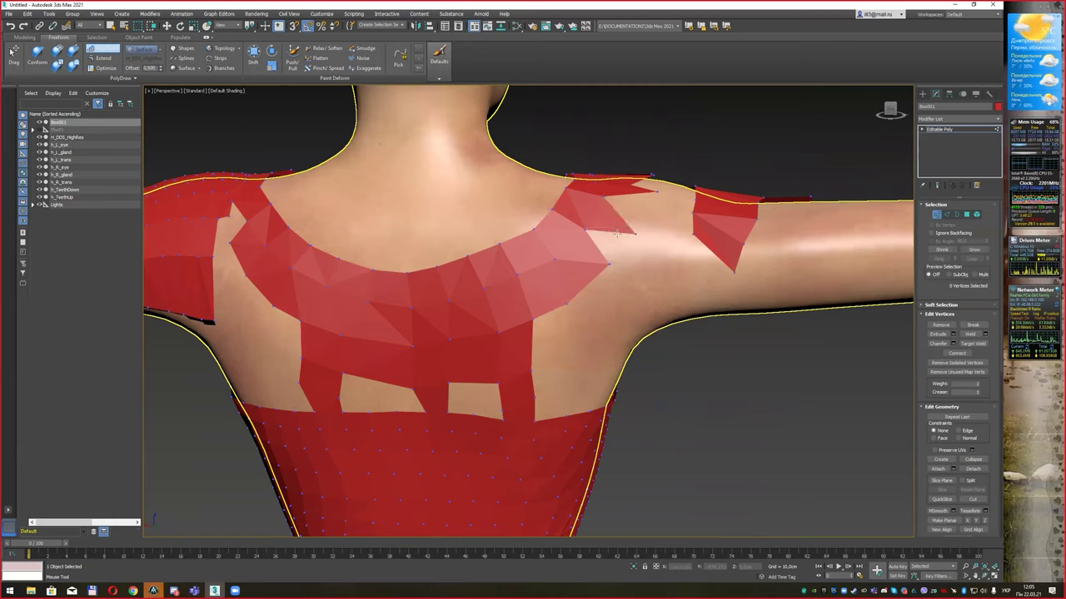
{"action": "left_click", "coordinate": [616, 236], "text": "shift"}
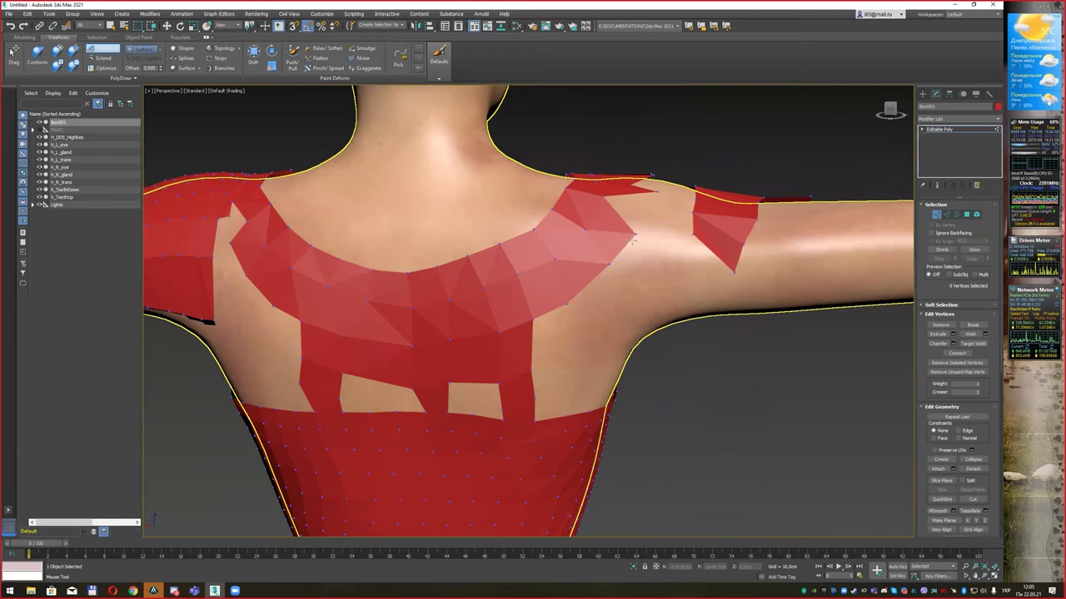
{"action": "scroll", "coordinate": [633, 239], "scroll_direction": "down", "scroll_amount": 3}
{"action": "middle_click_drag", "start_coordinate": [633, 239], "coordinate": [649, 255], "text": "alt"}
{"action": "scroll", "coordinate": [650, 254], "scroll_direction": "up", "scroll_amount": 3}
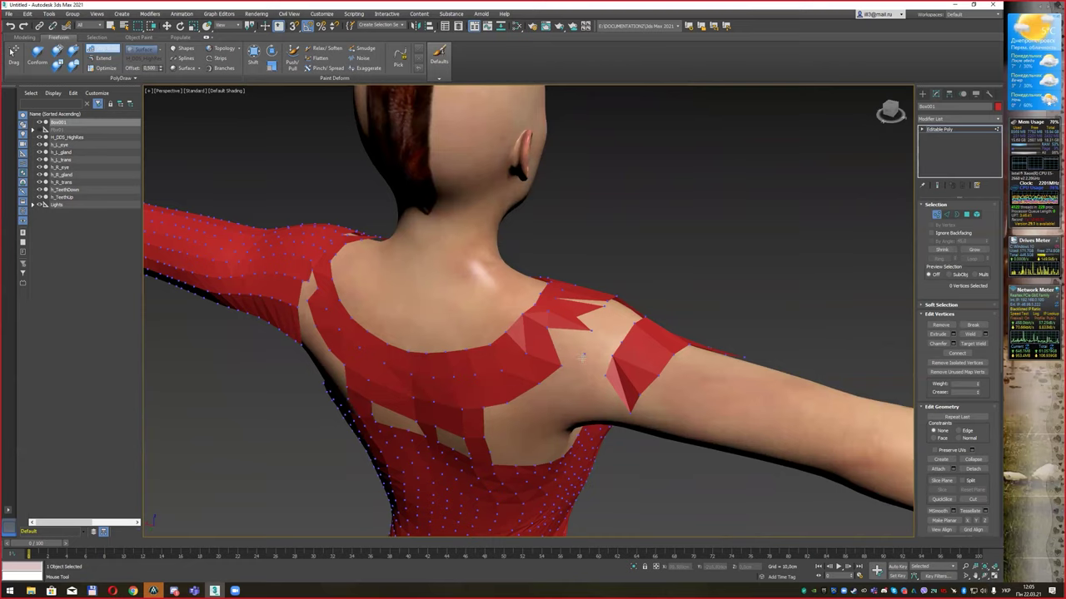
{"action": "mouse_move", "coordinate": [667, 333]}
{"action": "middle_mouse_down", "text": "alt"}
{"action": "mouse_move", "coordinate": [621, 321]}
{"action": "mouse_move", "coordinate": [646, 331]}
{"action": "middle_mouse_up", "text": "alt"}
{"action": "mouse_move", "coordinate": [559, 353]}
{"action": "middle_mouse_down", "text": "alt"}
{"action": "mouse_move", "coordinate": [573, 354]}
{"action": "mouse_move", "coordinate": [563, 361]}
{"action": "middle_mouse_up", "text": "alt"}
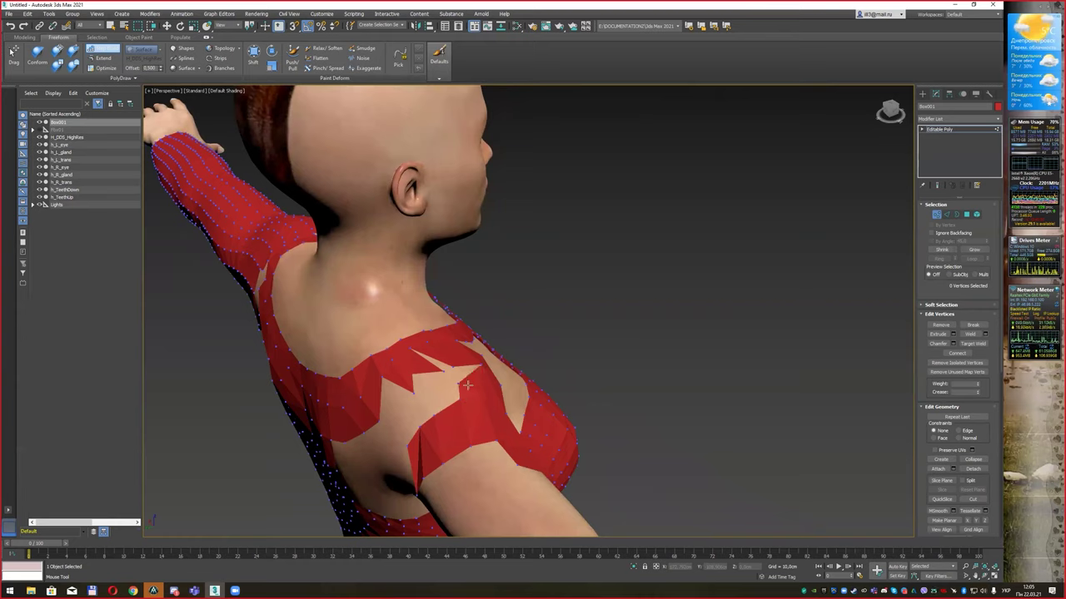
{"action": "mouse_move", "coordinate": [527, 387]}
{"action": "middle_mouse_down", "text": "alt"}
{"action": "mouse_move", "coordinate": [515, 331]}
{"action": "mouse_move", "coordinate": [525, 342]}
{"action": "mouse_move", "coordinate": [500, 351]}
{"action": "mouse_move", "coordinate": [466, 333]}
{"action": "middle_mouse_up", "text": "alt"}
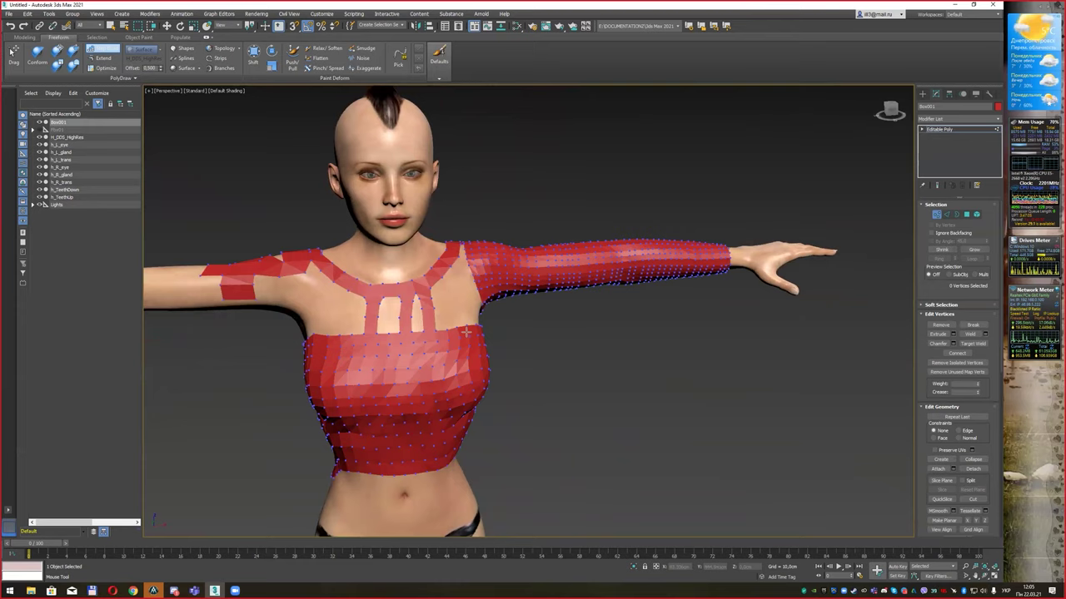
{"action": "middle_click_drag", "start_coordinate": [495, 407], "coordinate": [506, 287]}
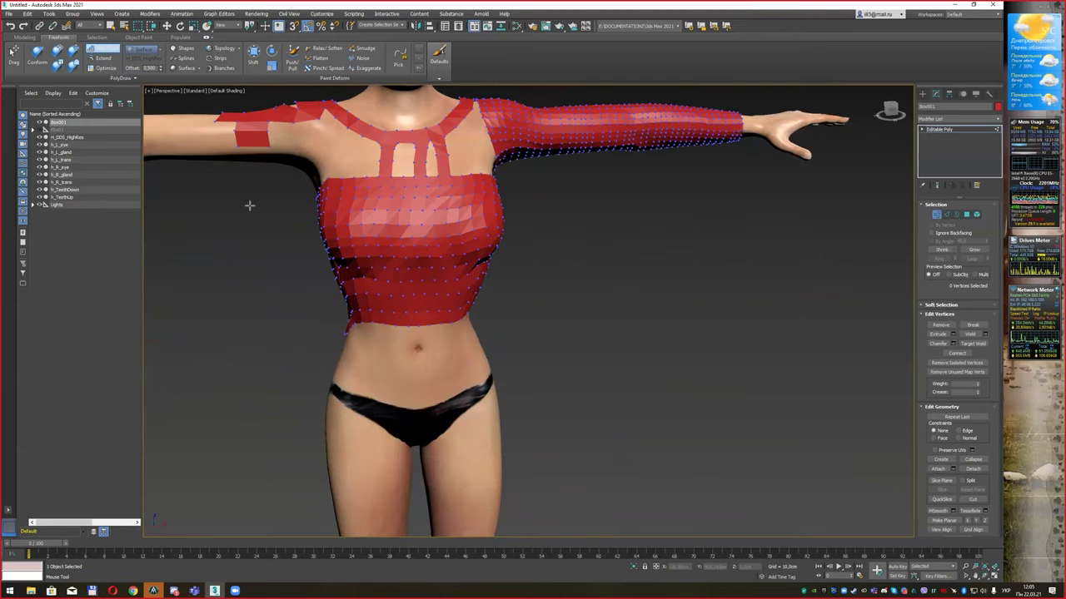
{"action": "left_click", "coordinate": [109, 58]}
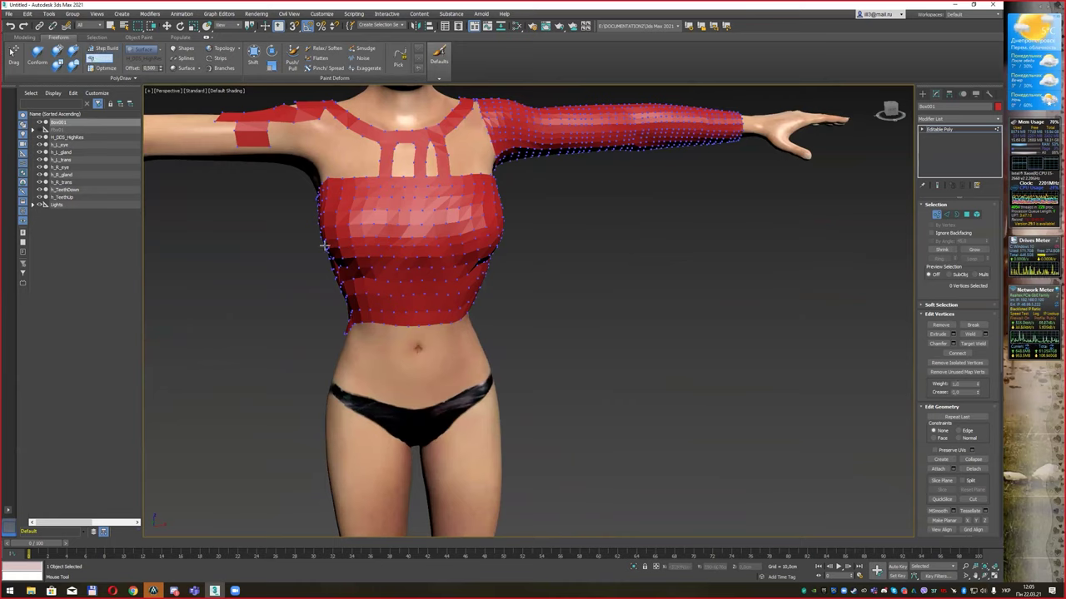
{"action": "left_click", "coordinate": [216, 60]}
Step: Draw strips across the belly, sides and lower back to close a waistband
{"action": "left_click_drag", "start_coordinate": [339, 375], "coordinate": [468, 379]}
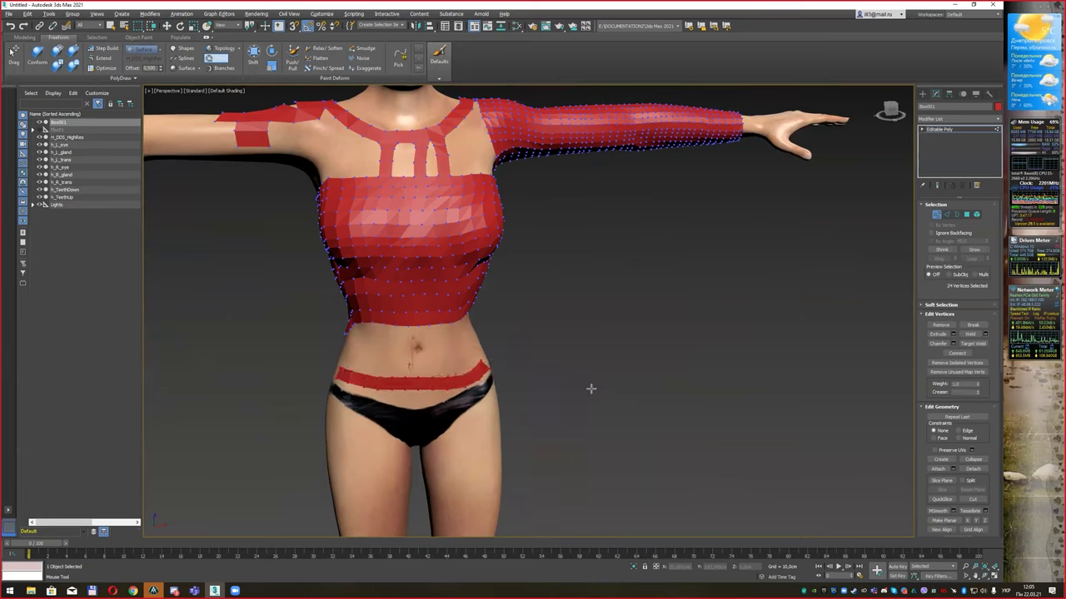
{"action": "middle_click_drag", "start_coordinate": [590, 388], "coordinate": [442, 401], "text": "alt"}
{"action": "left_click_drag", "start_coordinate": [393, 409], "coordinate": [504, 409]}
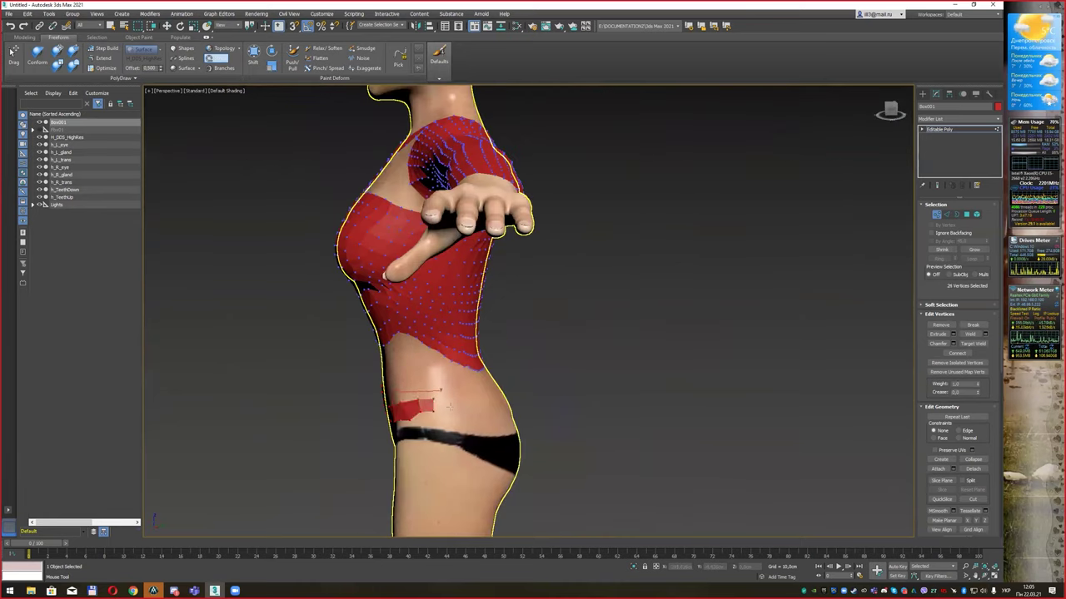
{"action": "middle_click_drag", "start_coordinate": [637, 401], "coordinate": [856, 169], "text": "alt"}
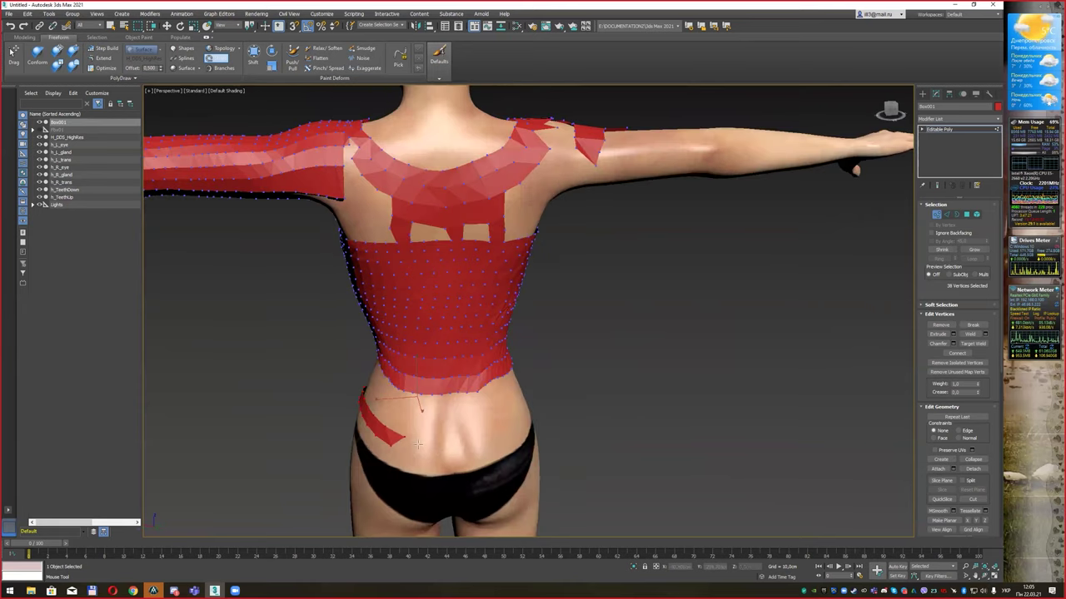
{"action": "left_click_drag", "start_coordinate": [388, 408], "coordinate": [530, 401]}
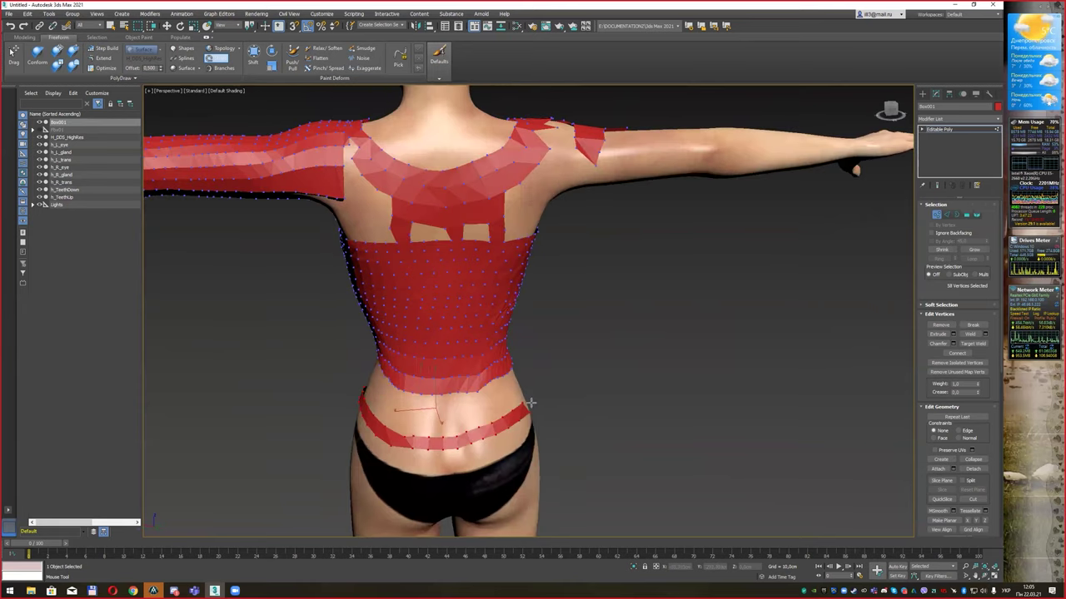
{"action": "mouse_move", "coordinate": [606, 404]}
{"action": "middle_mouse_down", "text": "alt"}
{"action": "mouse_move", "coordinate": [539, 405]}
{"action": "mouse_move", "coordinate": [421, 439]}
{"action": "middle_mouse_up", "text": "alt"}
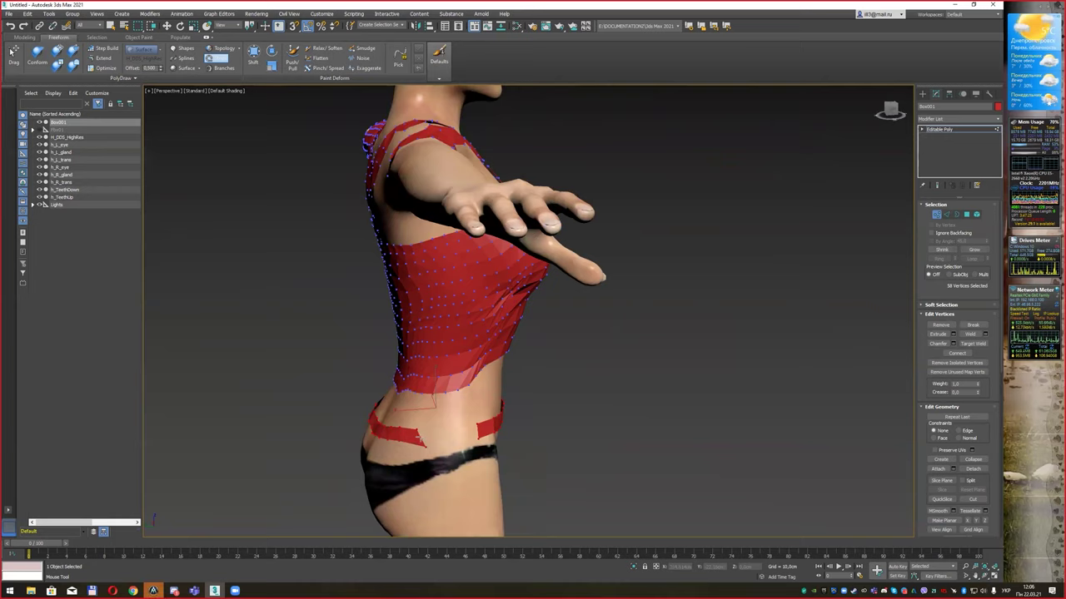
{"action": "left_click_drag", "start_coordinate": [463, 434], "coordinate": [474, 428]}
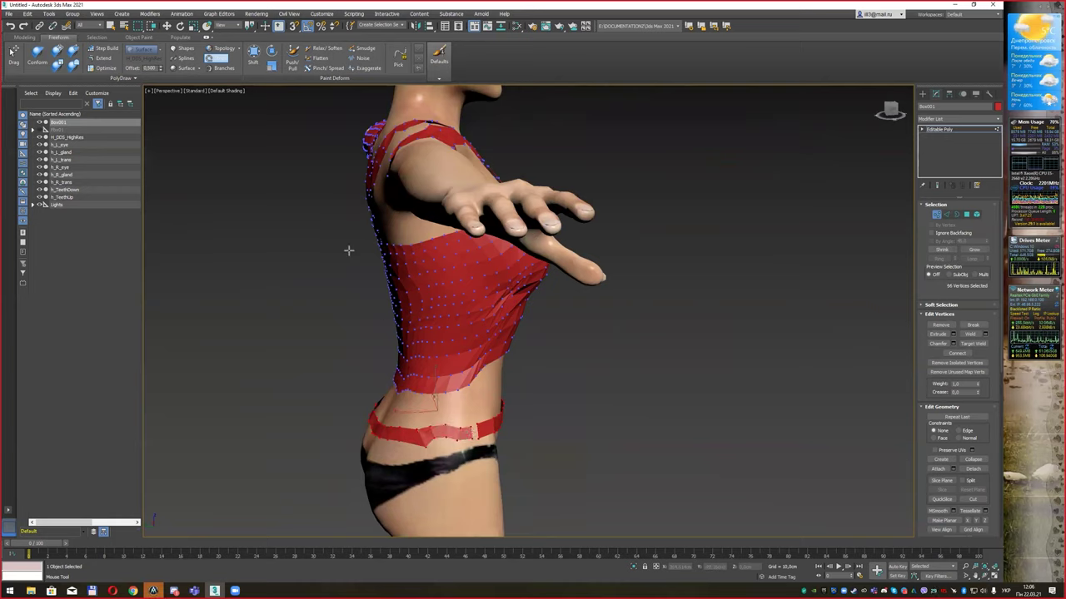
Step: Using Step Build, grow a strip of quads down over the hips
{"action": "left_click", "coordinate": [105, 48]}
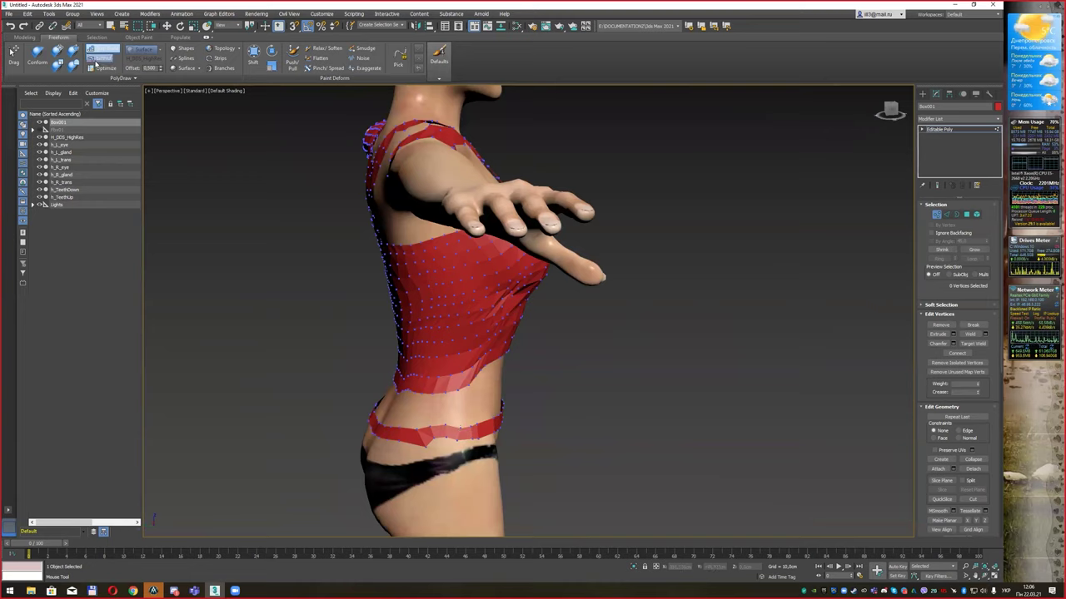
{"action": "mouse_move", "coordinate": [516, 464]}
{"action": "middle_mouse_down", "text": "alt"}
{"action": "mouse_move", "coordinate": [460, 429]}
{"action": "mouse_move", "coordinate": [433, 362]}
{"action": "middle_mouse_up", "text": "alt"}
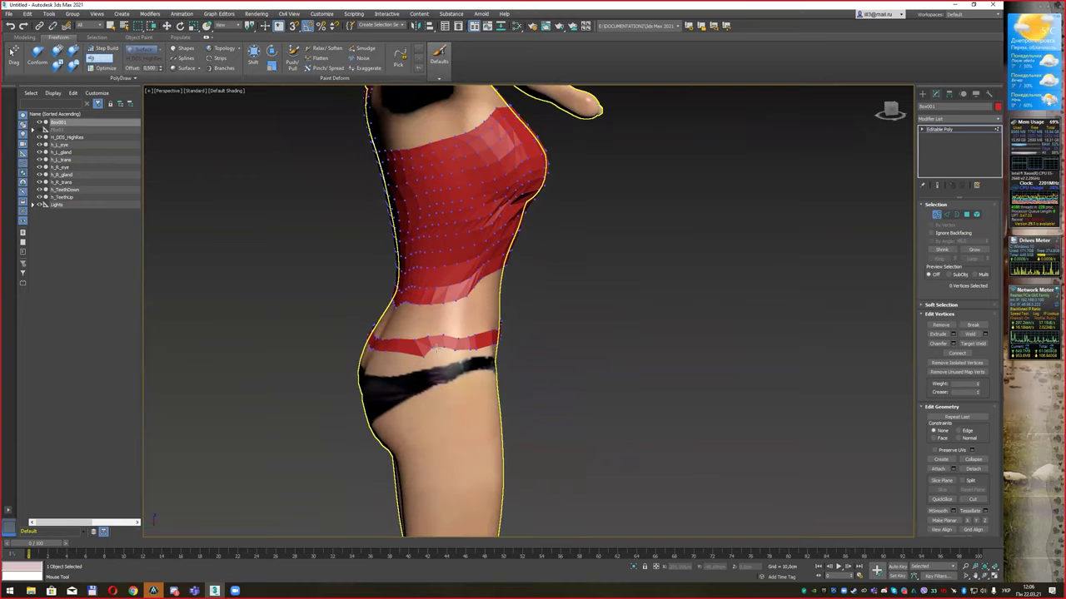
{"action": "left_click_drag", "start_coordinate": [437, 350], "coordinate": [443, 528], "text": "shift"}
Step: Extend the skirt strips down the thighs to just above the knees, then enter Edge mode
{"action": "mouse_move", "coordinate": [443, 528]}
{"action": "middle_mouse_down"}
{"action": "mouse_move", "coordinate": [464, 439]}
{"action": "mouse_move", "coordinate": [433, 362]}
{"action": "middle_mouse_up"}
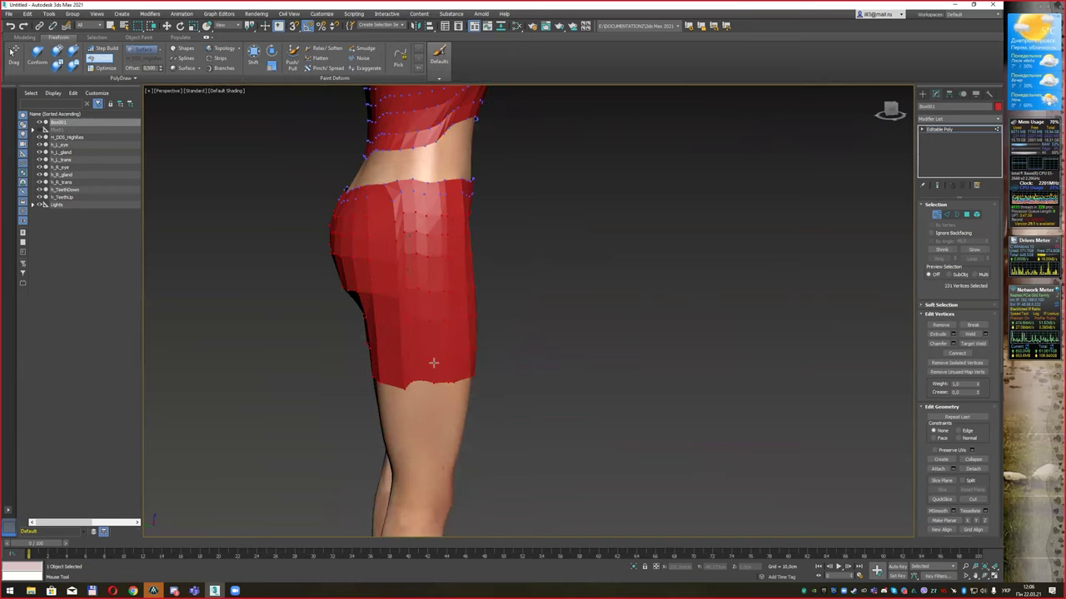
{"action": "left_click_drag", "start_coordinate": [431, 380], "coordinate": [425, 516], "text": "shift"}
{"action": "mouse_move", "coordinate": [430, 508]}
{"action": "middle_mouse_down", "text": "alt"}
{"action": "mouse_move", "coordinate": [492, 407]}
{"action": "mouse_move", "coordinate": [469, 396]}
{"action": "middle_mouse_up", "text": "alt"}
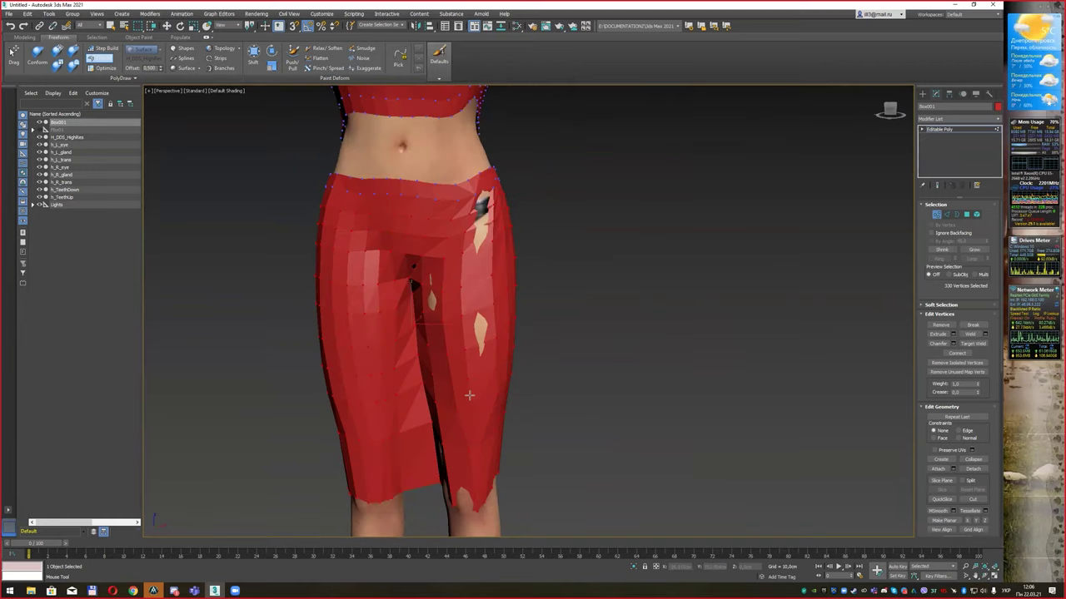
{"action": "scroll", "coordinate": [470, 395], "scroll_direction": "down", "scroll_amount": 2}
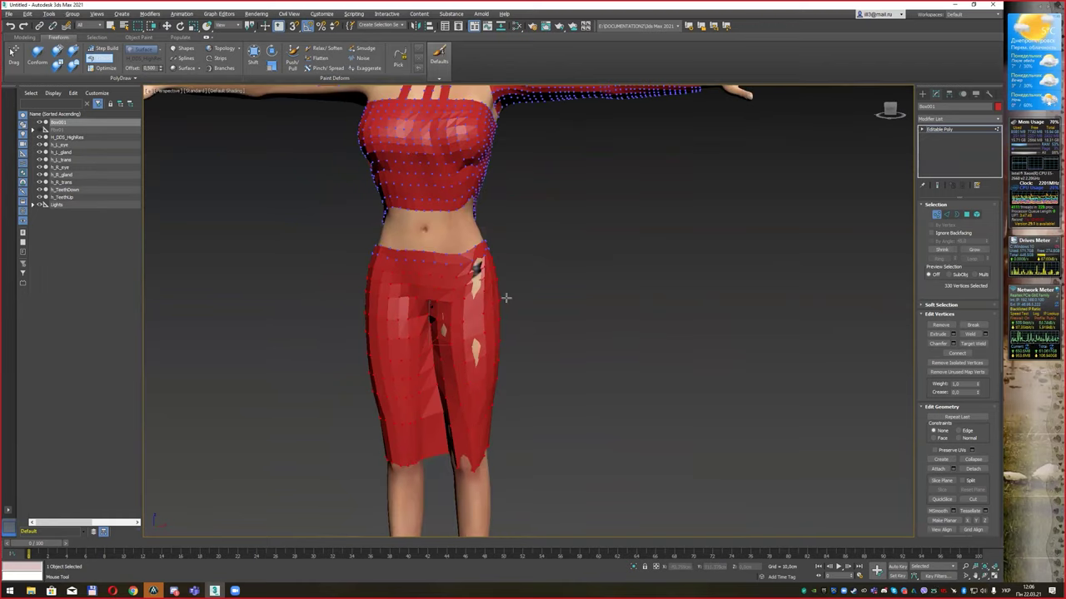
{"action": "left_click", "coordinate": [947, 216]}
Step: Show edged faces with F4 and undo/redo the skirt edits to close the front slit
{"action": "key", "text": "F4"}
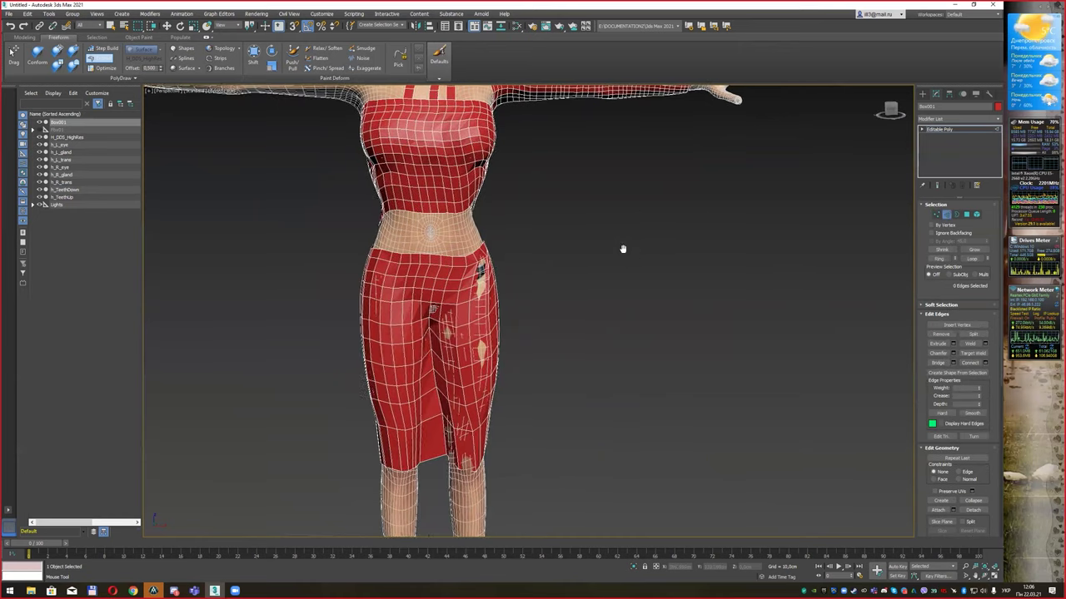
{"action": "middle_click_drag", "start_coordinate": [623, 247], "coordinate": [574, 201]}
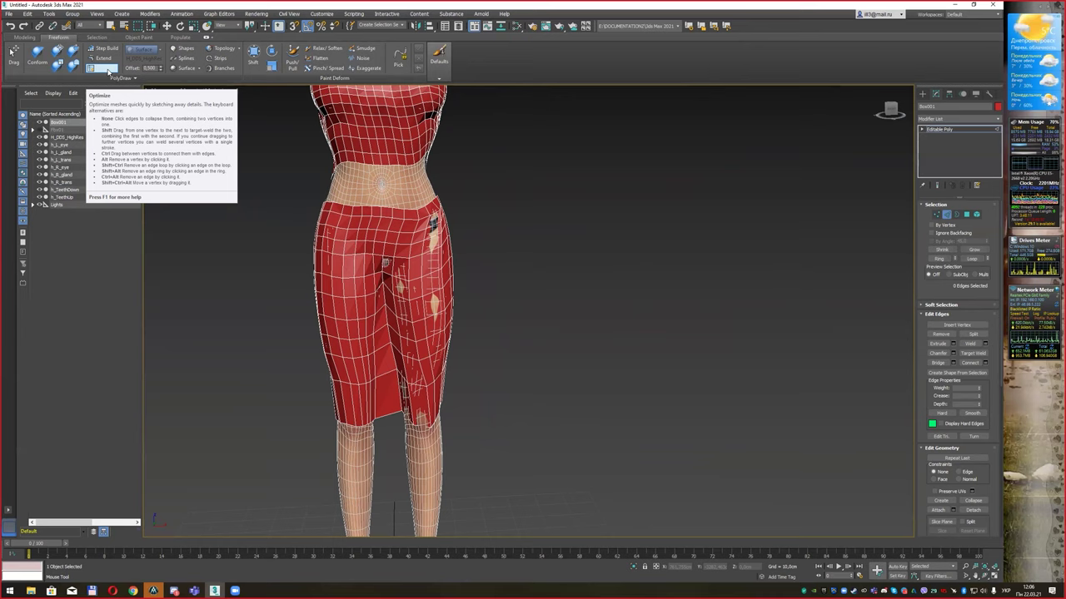
{"action": "middle_click_drag", "start_coordinate": [454, 358], "coordinate": [463, 353], "text": "alt"}
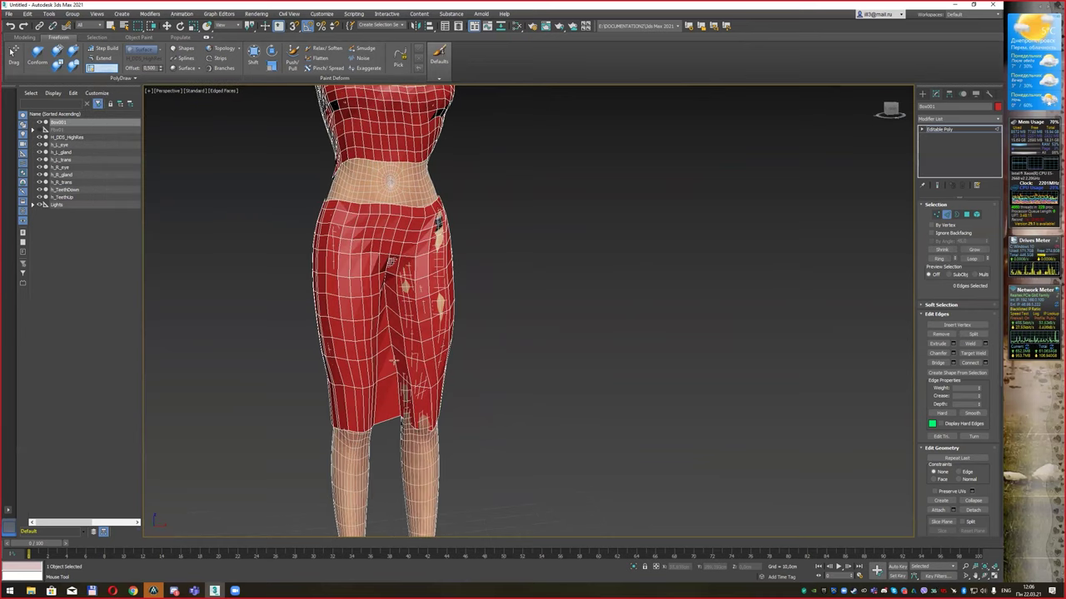
{"action": "key", "text": "ctrl+z"}
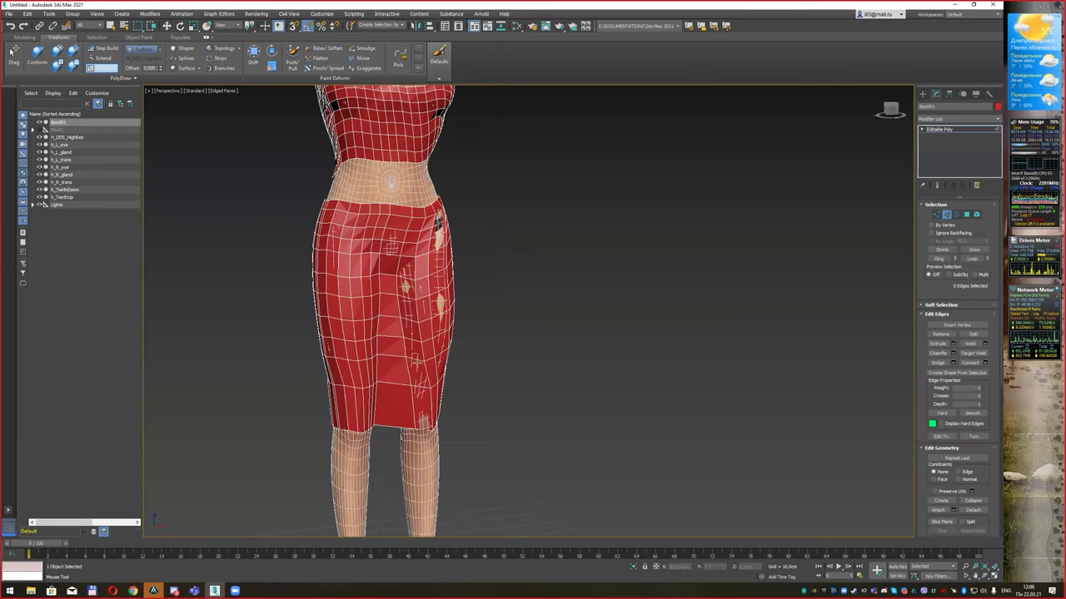
{"action": "middle_click_drag", "start_coordinate": [417, 356], "coordinate": [381, 348], "text": "alt"}
{"action": "key", "text": "ctrl+y"}
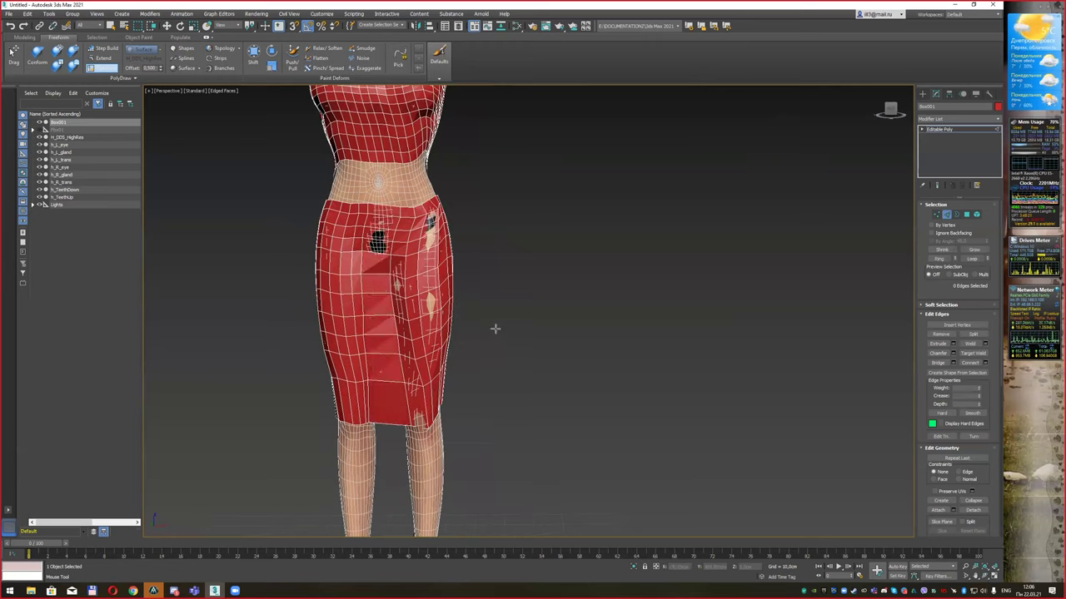
{"action": "key", "text": "ctrl+z"}
Step: Step through undo/redo until the skirt back is closed and straight, checking from several angles
{"action": "middle_click_drag", "start_coordinate": [431, 390], "coordinate": [534, 363], "text": "alt"}
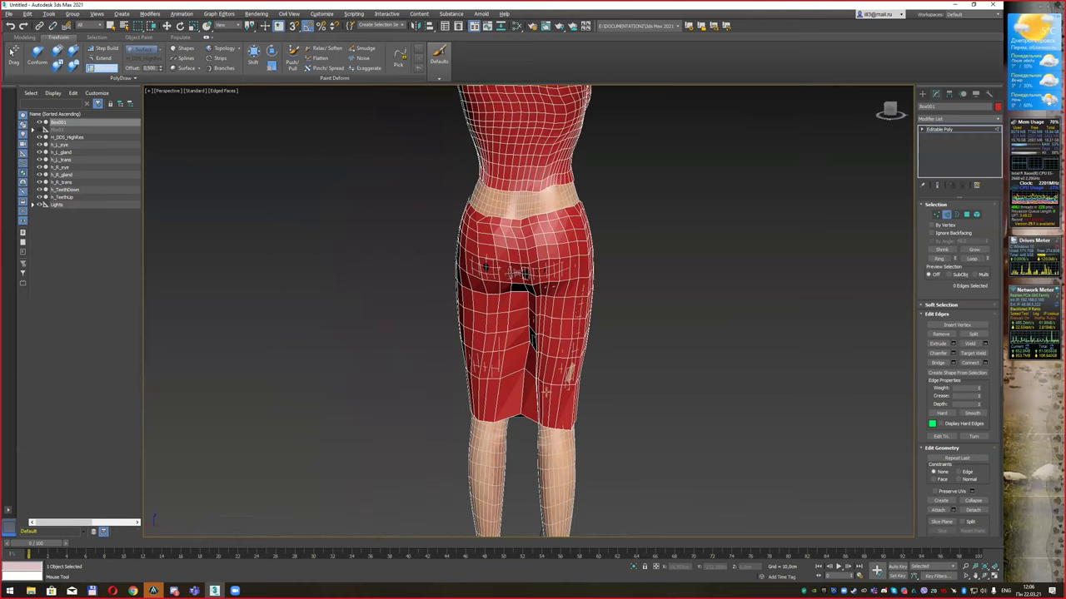
{"action": "scroll", "coordinate": [533, 363], "scroll_direction": "up", "scroll_amount": 2}
{"action": "key", "text": "ctrl+y"}
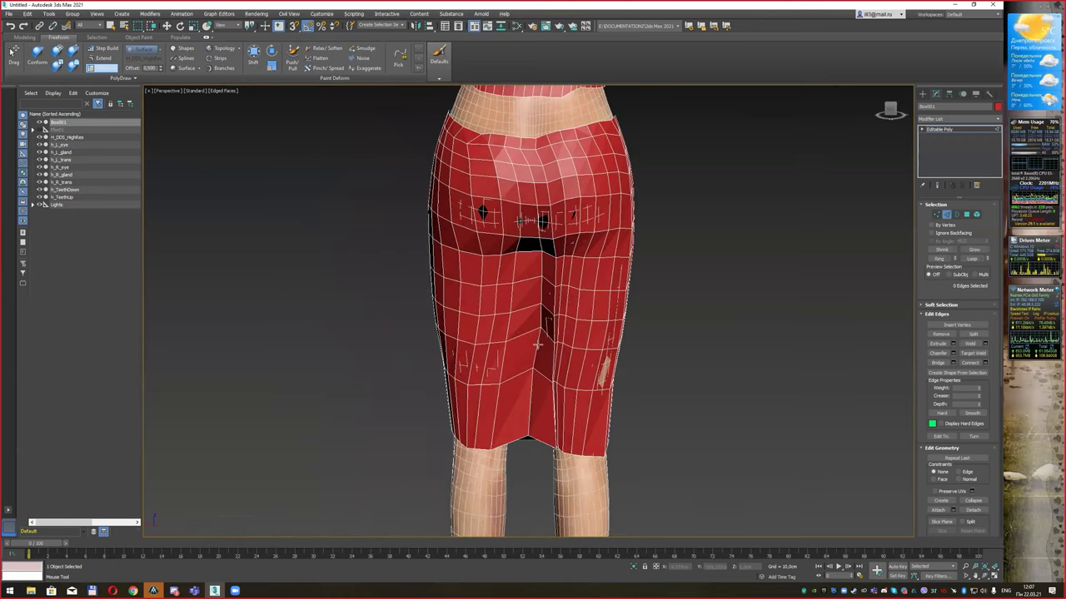
{"action": "key", "text": "ctrl+y"}
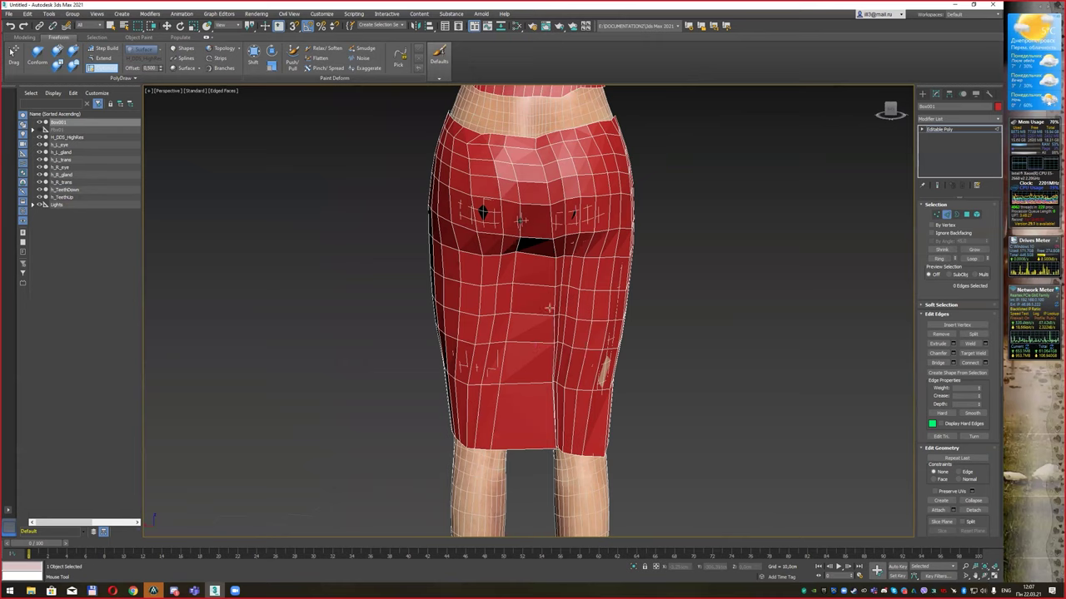
{"action": "key", "text": "ctrl+z"}
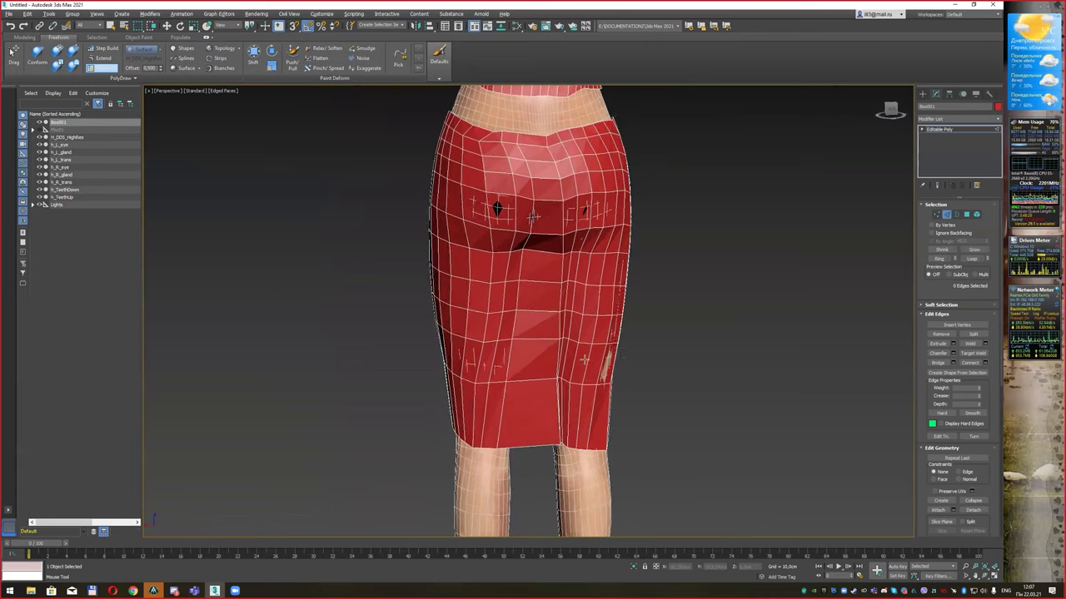
{"action": "key", "text": "ctrl+y"}
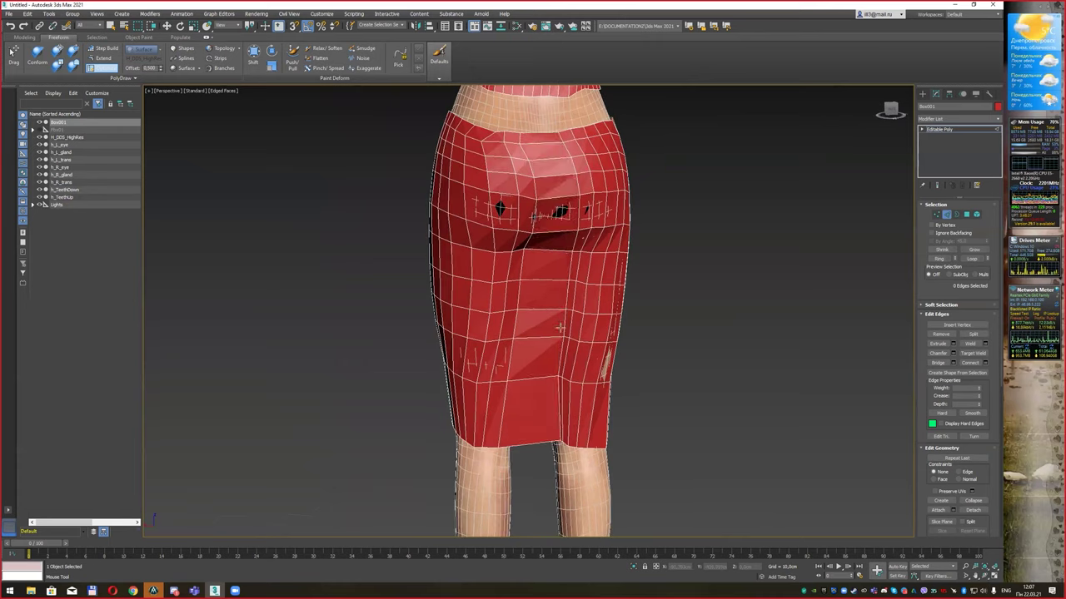
{"action": "mouse_move", "coordinate": [630, 324]}
{"action": "middle_mouse_down", "text": "alt"}
{"action": "mouse_move", "coordinate": [650, 327]}
{"action": "mouse_move", "coordinate": [467, 326]}
{"action": "middle_mouse_up", "text": "alt"}
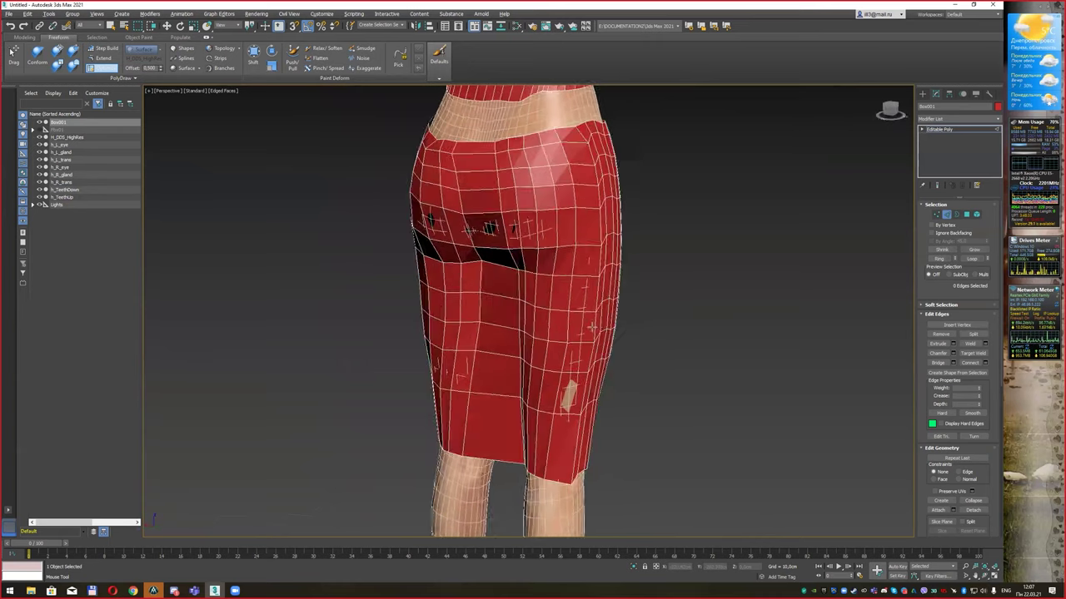
{"action": "scroll", "coordinate": [467, 326], "scroll_direction": "down", "scroll_amount": 2}
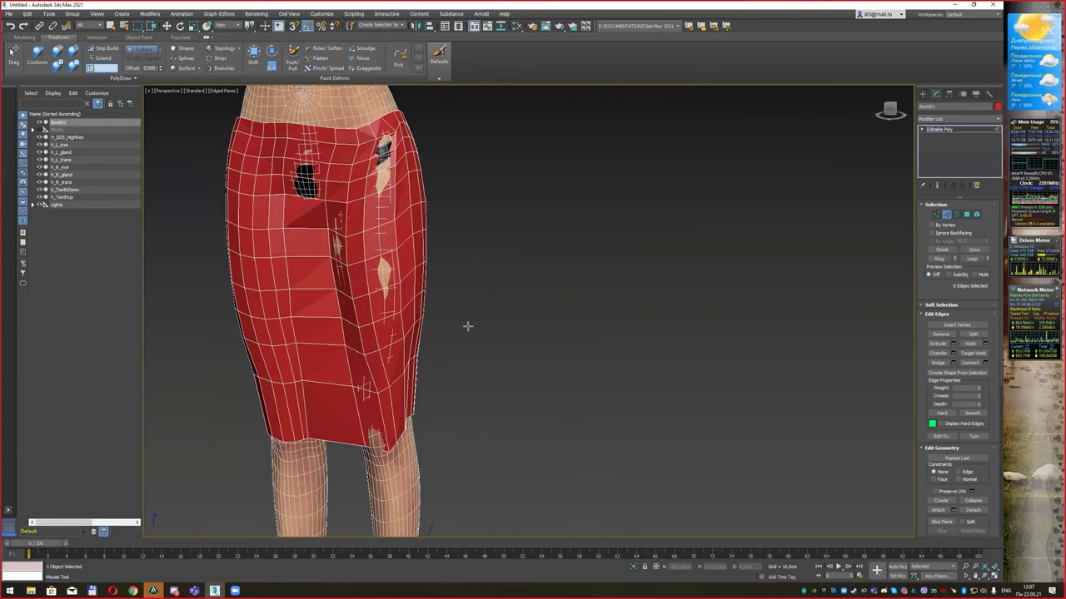
{"action": "scroll", "coordinate": [471, 311], "scroll_direction": "down", "scroll_amount": 2}
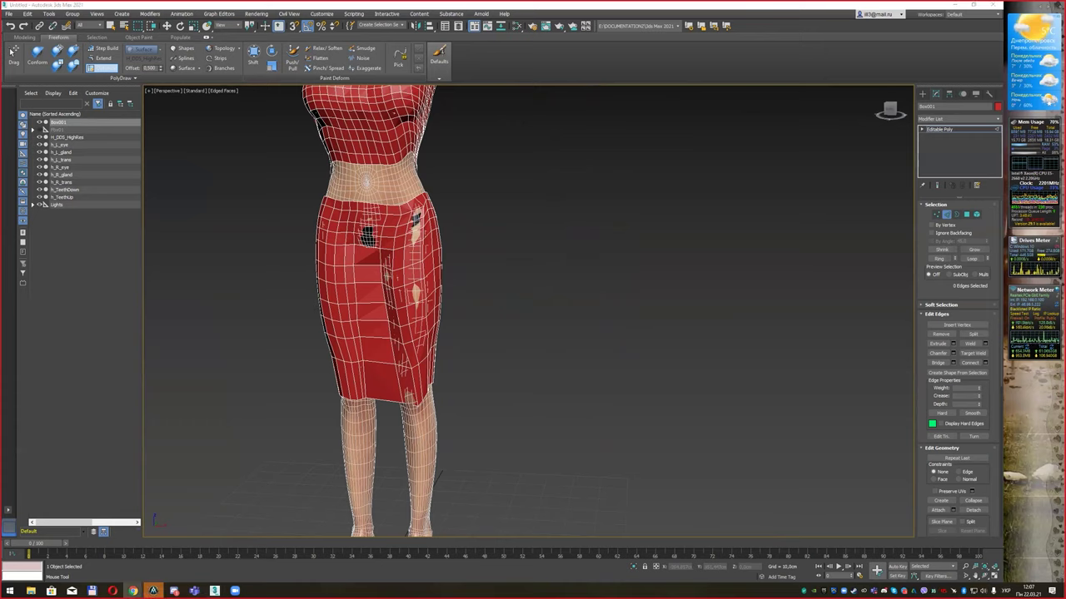
{"action": "mouse_move", "coordinate": [527, 301]}
{"action": "middle_mouse_down", "text": "alt"}
{"action": "mouse_move", "coordinate": [474, 274]}
{"action": "mouse_move", "coordinate": [550, 267]}
{"action": "middle_mouse_up", "text": "alt"}
{"action": "middle_click_drag", "start_coordinate": [490, 222], "coordinate": [466, 281]}
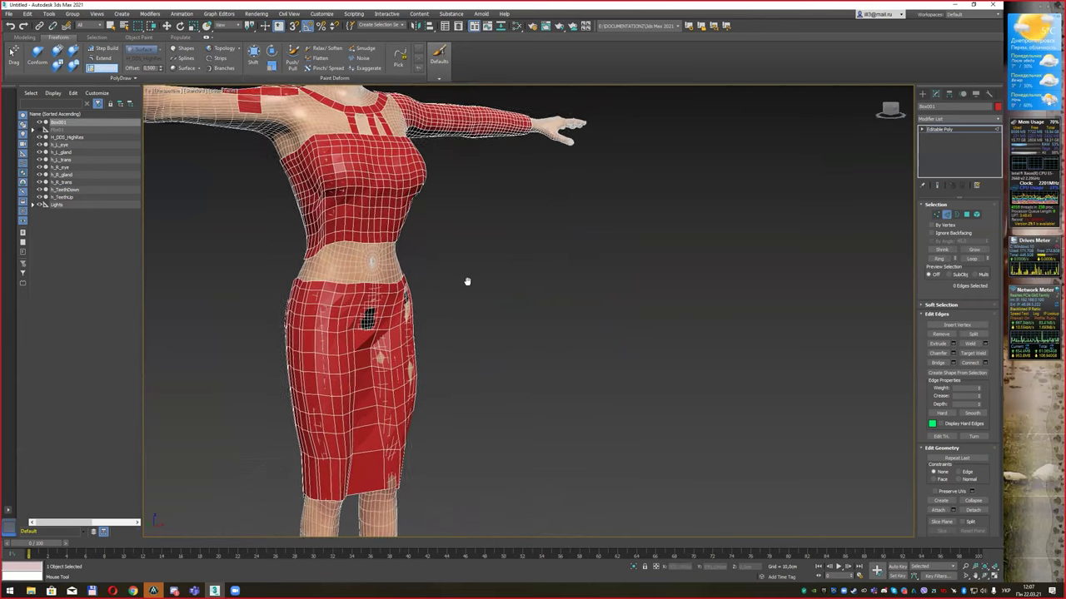
Step: Hide edged faces with F4, reframe the figure, and activate PolyDraw Branches in Vertex mode
{"action": "key", "text": "F4"}
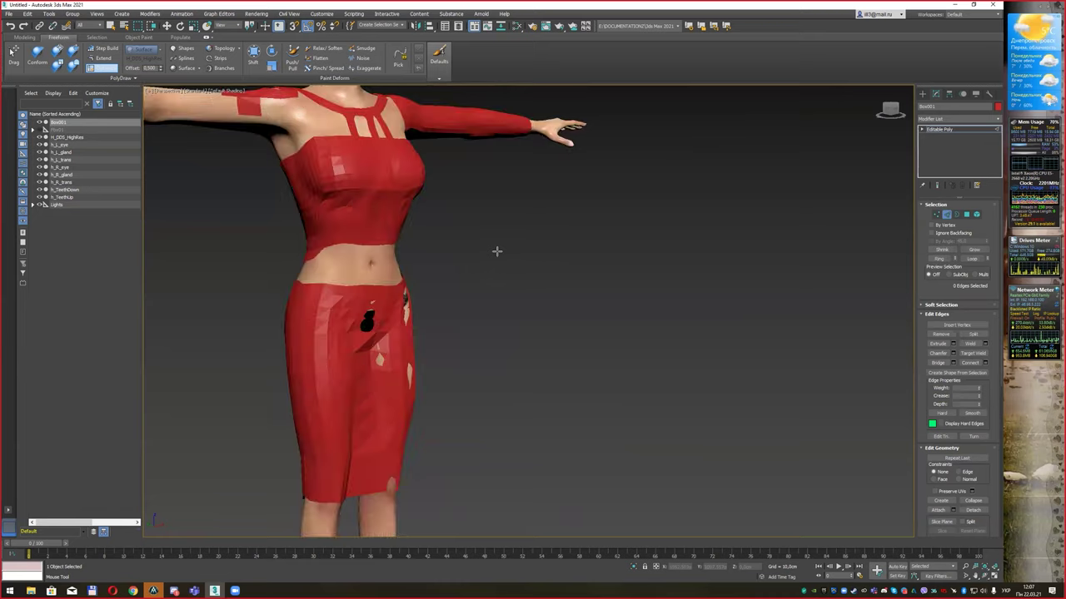
{"action": "mouse_move", "coordinate": [504, 308]}
{"action": "middle_mouse_down", "text": "alt"}
{"action": "mouse_move", "coordinate": [352, 302]}
{"action": "mouse_move", "coordinate": [463, 313]}
{"action": "middle_mouse_up", "text": "alt"}
{"action": "middle_click_drag", "start_coordinate": [464, 225], "coordinate": [481, 350]}
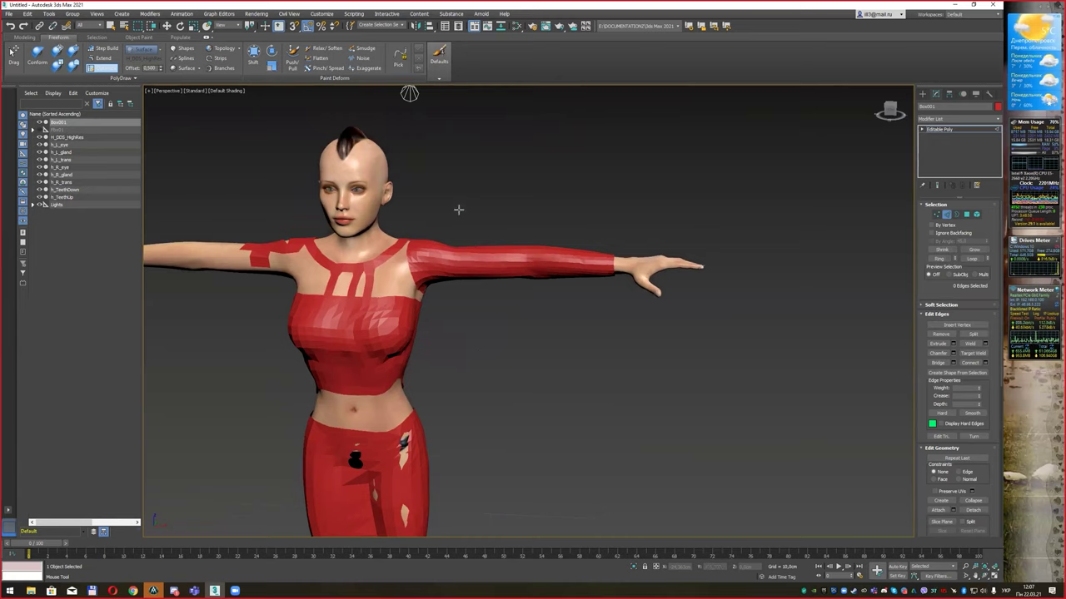
{"action": "mouse_move", "coordinate": [467, 201]}
{"action": "middle_mouse_down", "text": "alt"}
{"action": "mouse_move", "coordinate": [467, 211]}
{"action": "mouse_move", "coordinate": [467, 182]}
{"action": "middle_mouse_up", "text": "alt"}
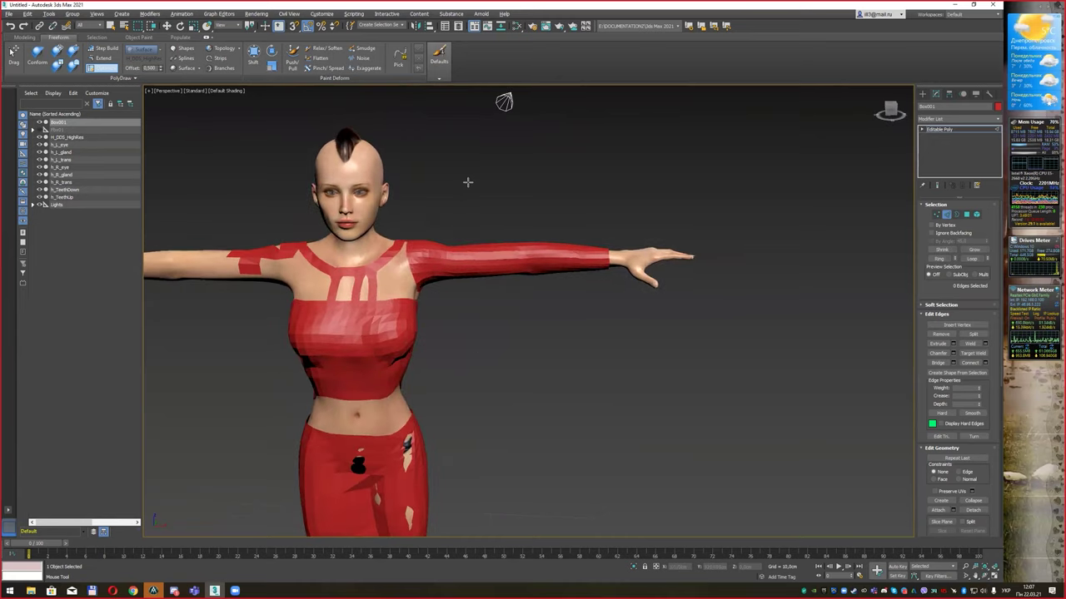
{"action": "left_click", "coordinate": [223, 68]}
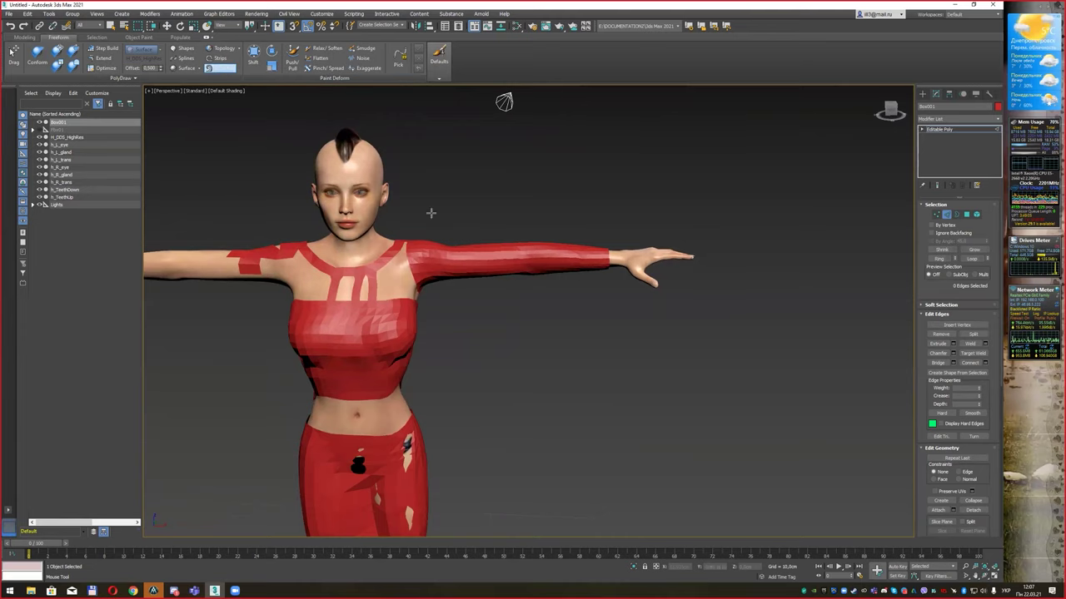
{"action": "middle_click_drag", "start_coordinate": [476, 233], "coordinate": [475, 238], "text": "alt"}
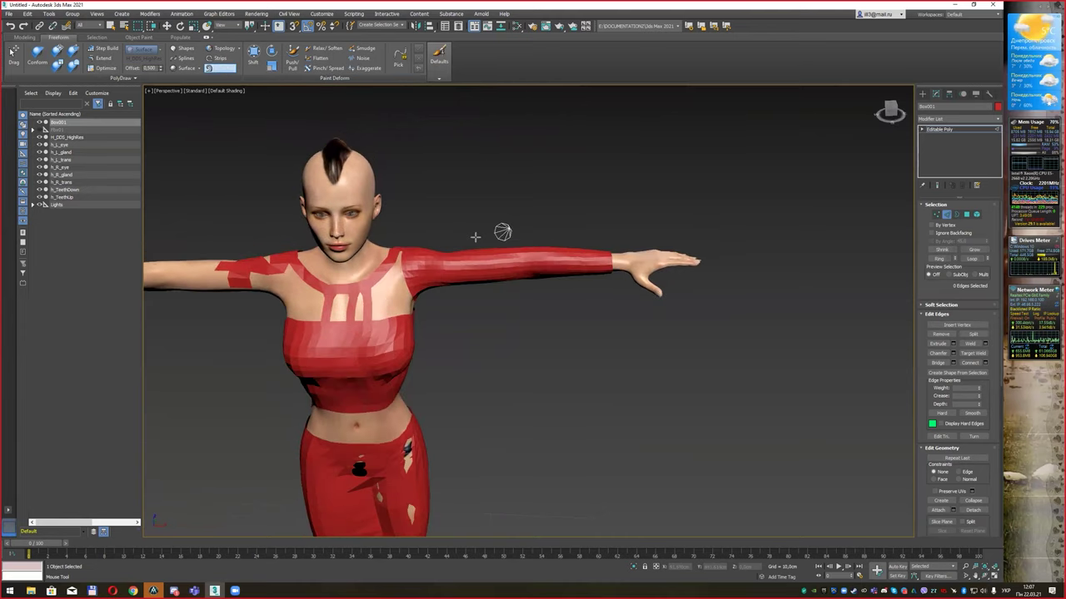
{"action": "left_click", "coordinate": [936, 214]}
Step: Grow three curved spikes from the shoulder vertices with Branches
{"action": "scroll", "coordinate": [485, 243], "scroll_direction": "up", "scroll_amount": 2}
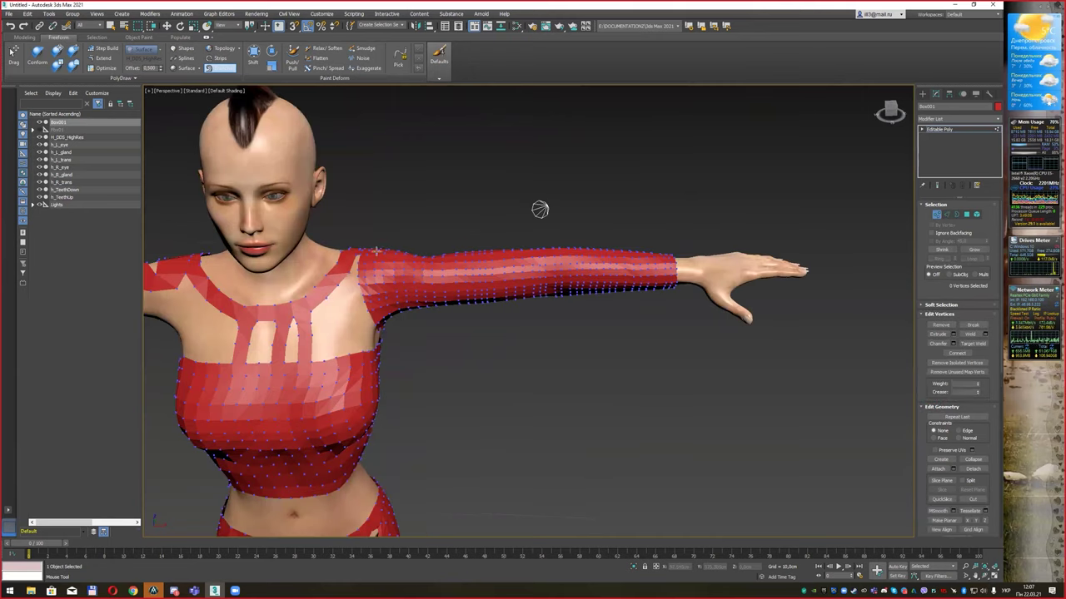
{"action": "mouse_move", "coordinate": [371, 253]}
{"action": "left_mouse_down"}
{"action": "mouse_move", "coordinate": [399, 149]}
{"action": "mouse_move", "coordinate": [428, 140]}
{"action": "left_mouse_up"}
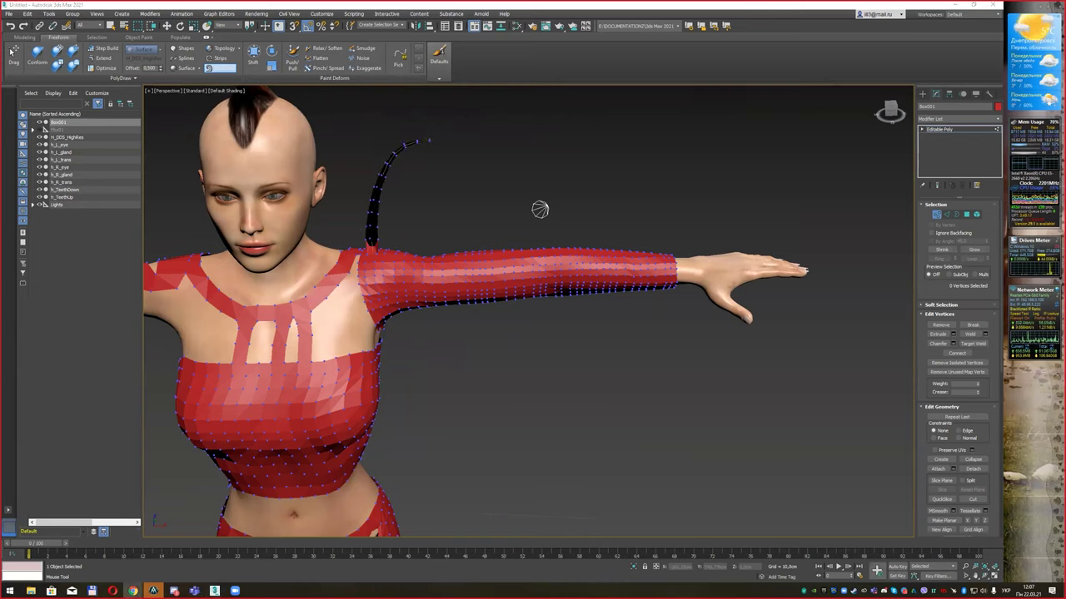
{"action": "middle_click_drag", "start_coordinate": [516, 214], "coordinate": [432, 265], "text": "alt"}
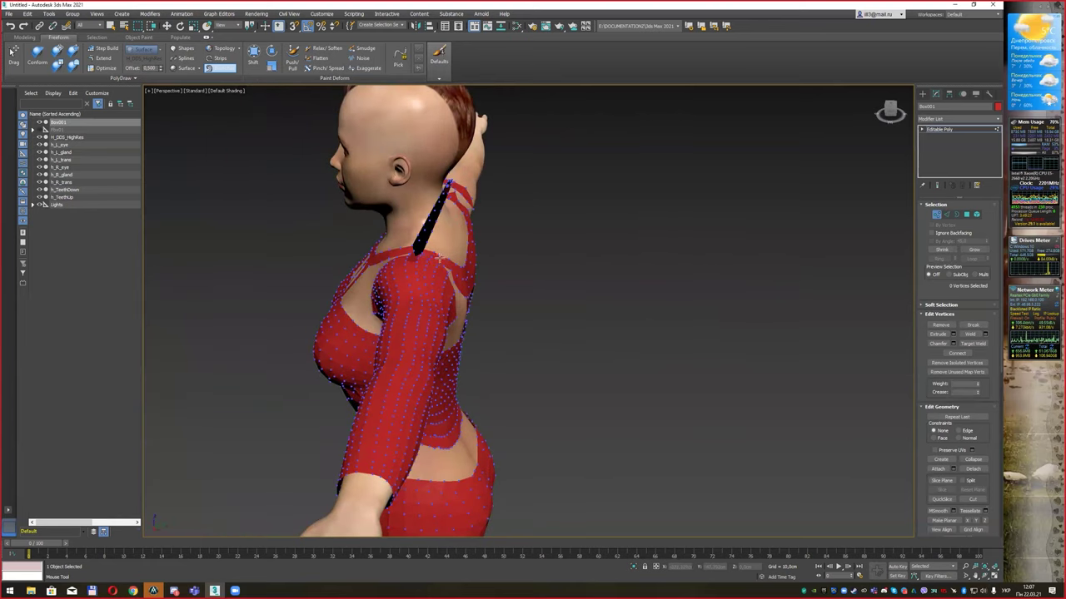
{"action": "left_click_drag", "start_coordinate": [428, 266], "coordinate": [523, 280]}
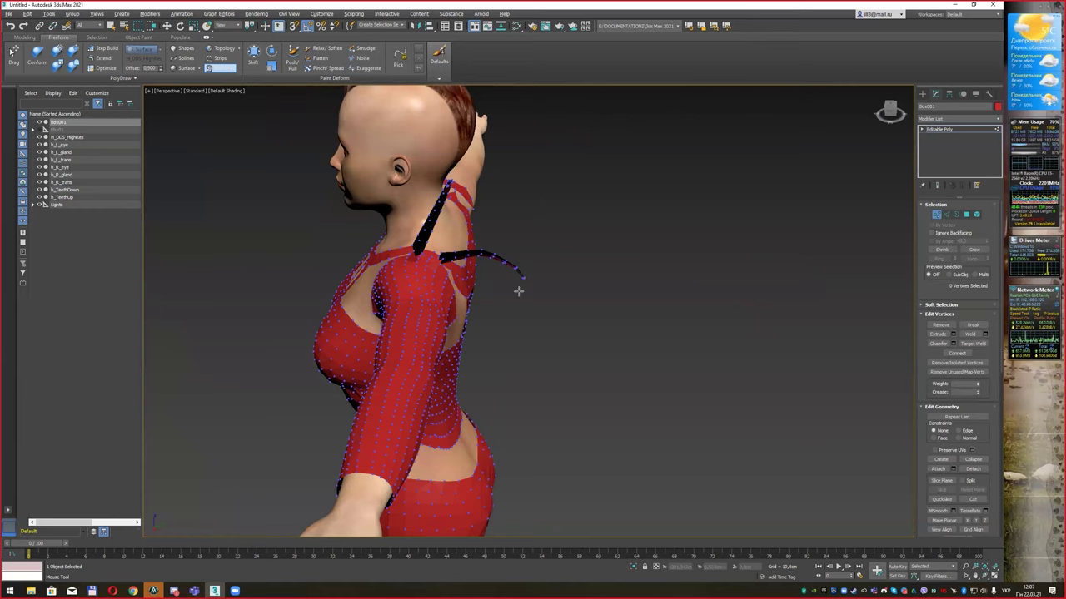
{"action": "middle_click_drag", "start_coordinate": [518, 291], "coordinate": [566, 292], "text": "alt"}
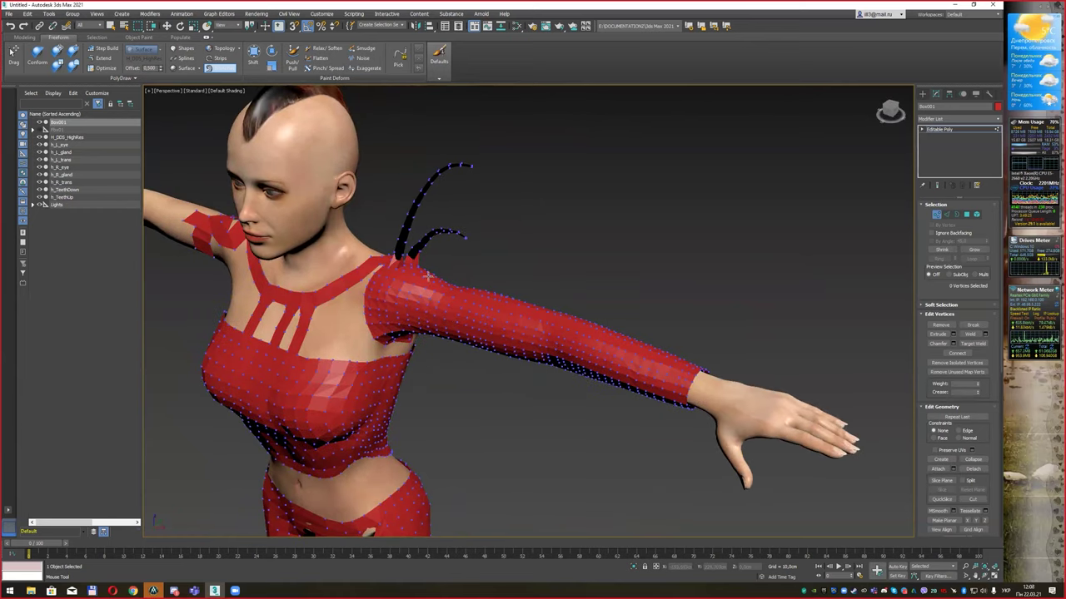
{"action": "left_click_drag", "start_coordinate": [433, 264], "coordinate": [471, 242]}
Step: Add a row of spikes along the top of the forearm
{"action": "mouse_move", "coordinate": [583, 319]}
{"action": "middle_mouse_down"}
{"action": "mouse_move", "coordinate": [597, 331]}
{"action": "mouse_move", "coordinate": [597, 286]}
{"action": "middle_mouse_up"}
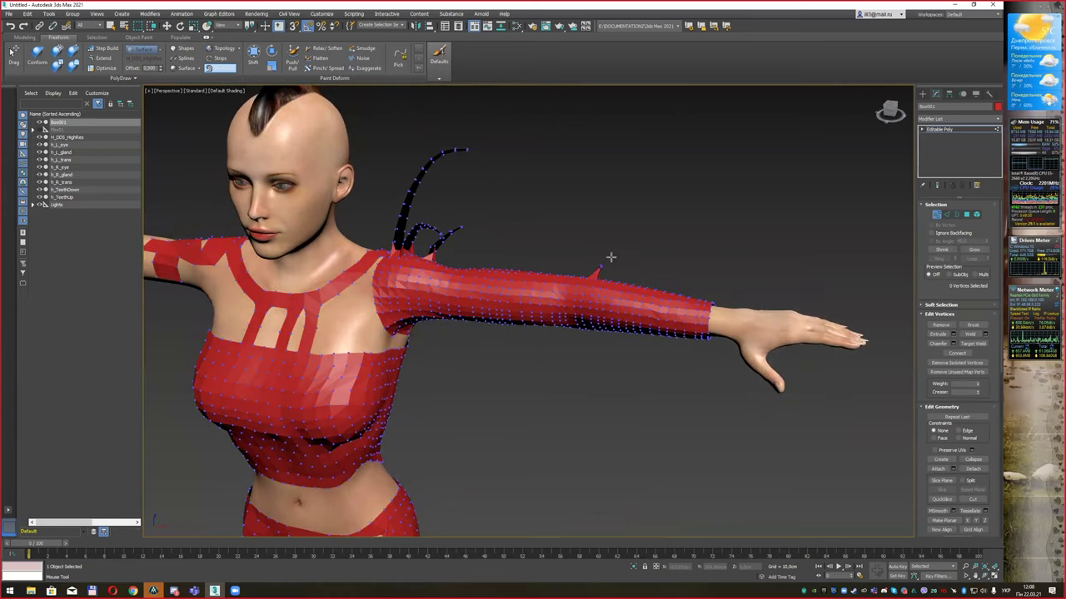
{"action": "mouse_move", "coordinate": [614, 281]}
{"action": "left_mouse_down"}
{"action": "mouse_move", "coordinate": [661, 263]}
{"action": "mouse_move", "coordinate": [709, 266]}
{"action": "mouse_move", "coordinate": [737, 285]}
{"action": "left_mouse_up"}
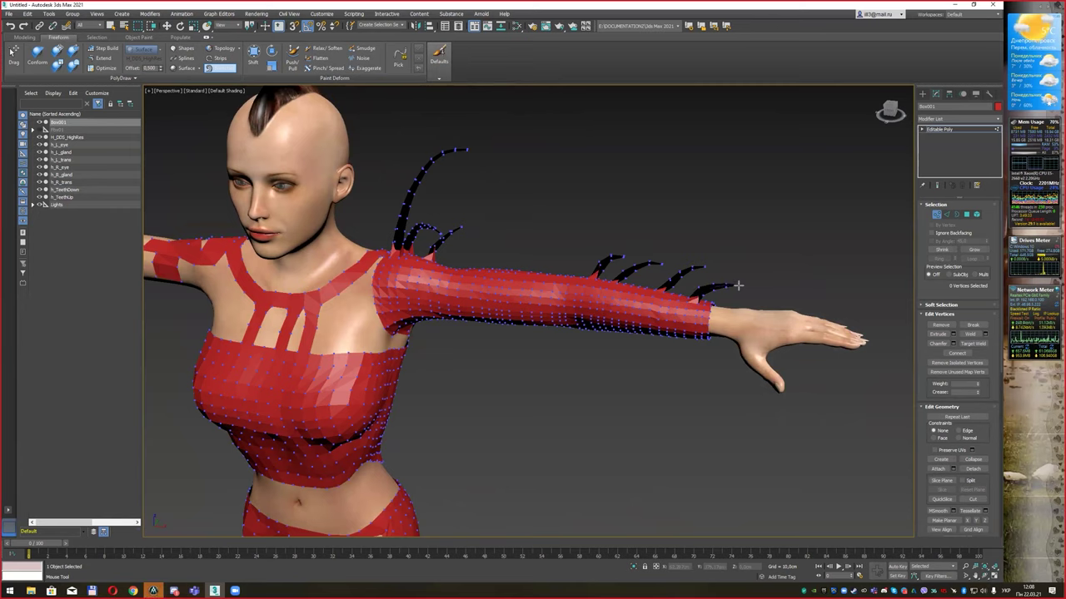
{"action": "middle_click_drag", "start_coordinate": [534, 280], "coordinate": [502, 302], "text": "alt"}
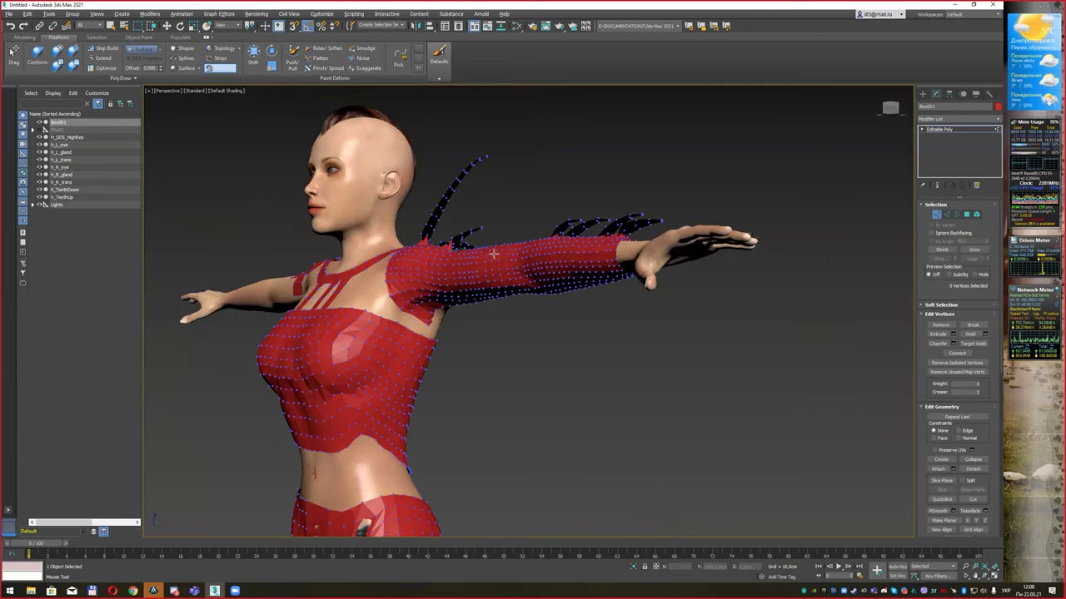
Step: Use PolyDraw Extend to drag the shoulder border down, filling the notch toward the armpit
{"action": "scroll", "coordinate": [502, 302], "scroll_direction": "up", "scroll_amount": 4}
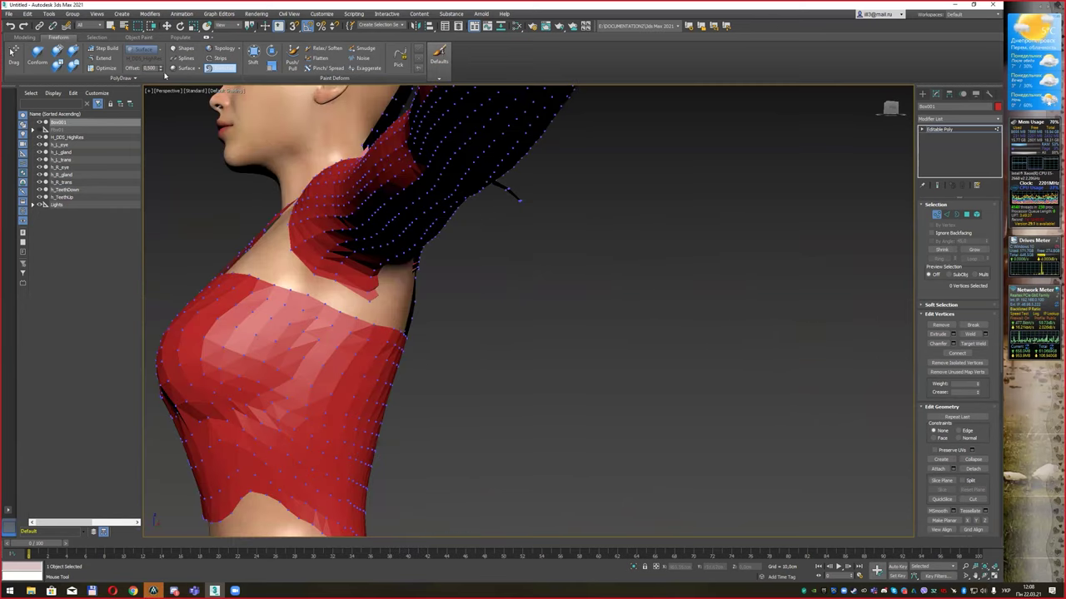
{"action": "left_click", "coordinate": [104, 58]}
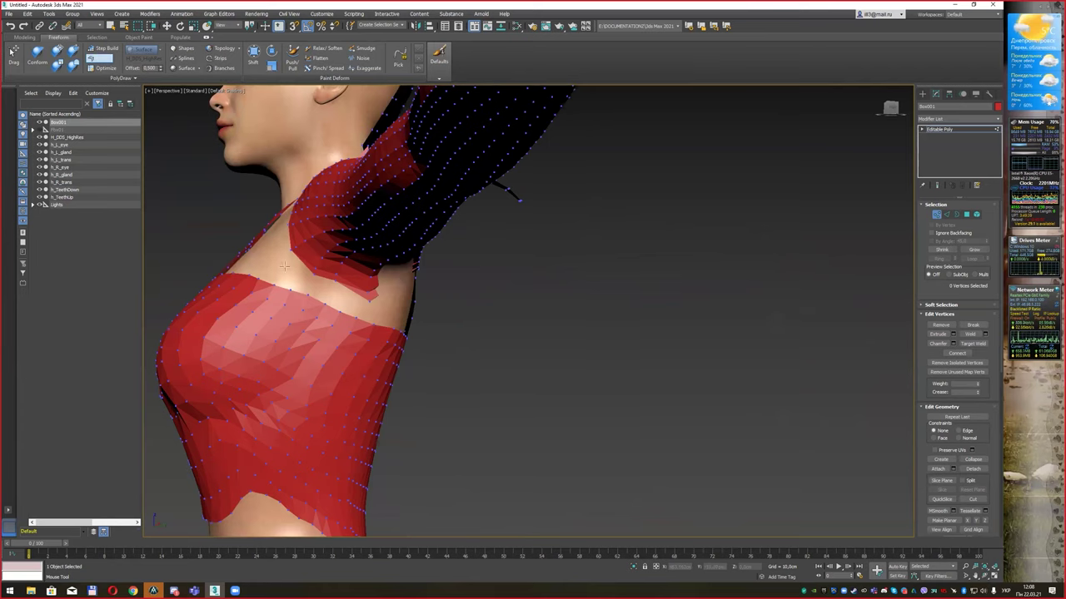
{"action": "left_click_drag", "start_coordinate": [325, 277], "coordinate": [350, 306]}
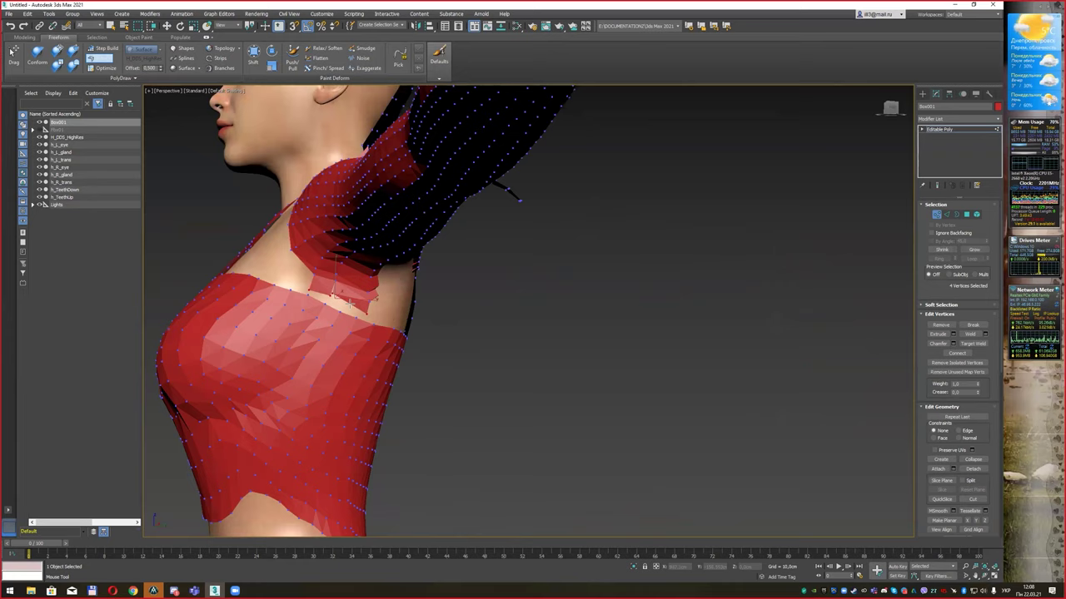
{"action": "left_click", "coordinate": [316, 287]}
{"action": "left_click_drag", "start_coordinate": [349, 300], "coordinate": [340, 324]}
{"action": "mouse_move", "coordinate": [350, 317]}
{"action": "middle_mouse_down", "text": "alt"}
{"action": "mouse_move", "coordinate": [410, 313]}
{"action": "mouse_move", "coordinate": [314, 297]}
{"action": "mouse_move", "coordinate": [305, 308]}
{"action": "middle_mouse_up", "text": "alt"}
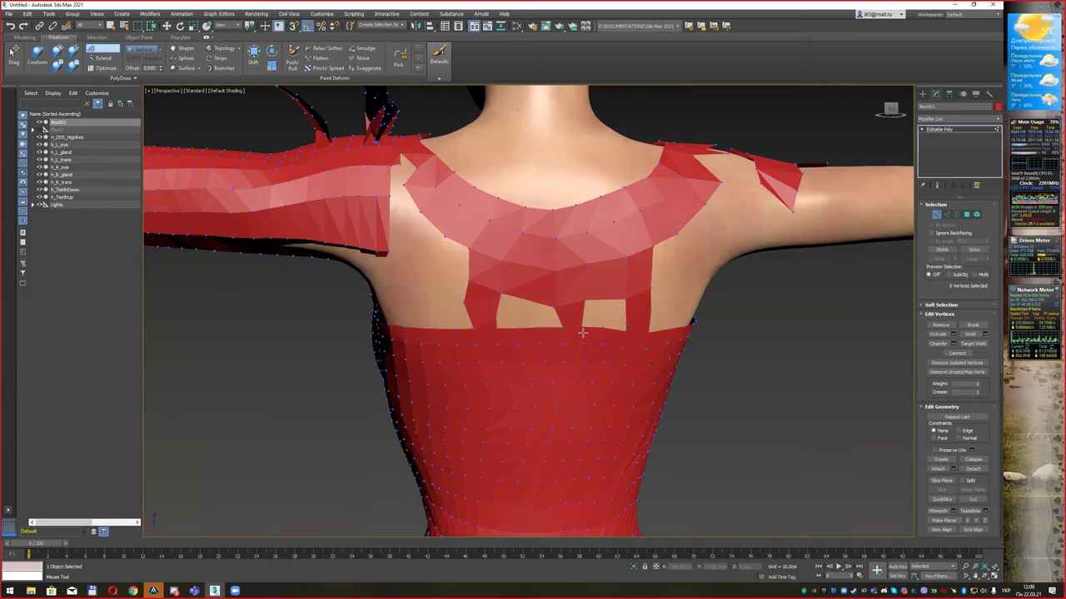
{"action": "mouse_move", "coordinate": [735, 366]}
{"action": "middle_mouse_down", "text": "alt"}
{"action": "mouse_move", "coordinate": [708, 375]}
{"action": "mouse_move", "coordinate": [696, 365]}
{"action": "mouse_move", "coordinate": [658, 294]}
{"action": "mouse_move", "coordinate": [512, 236]}
{"action": "mouse_move", "coordinate": [416, 241]}
{"action": "middle_mouse_up", "text": "alt"}
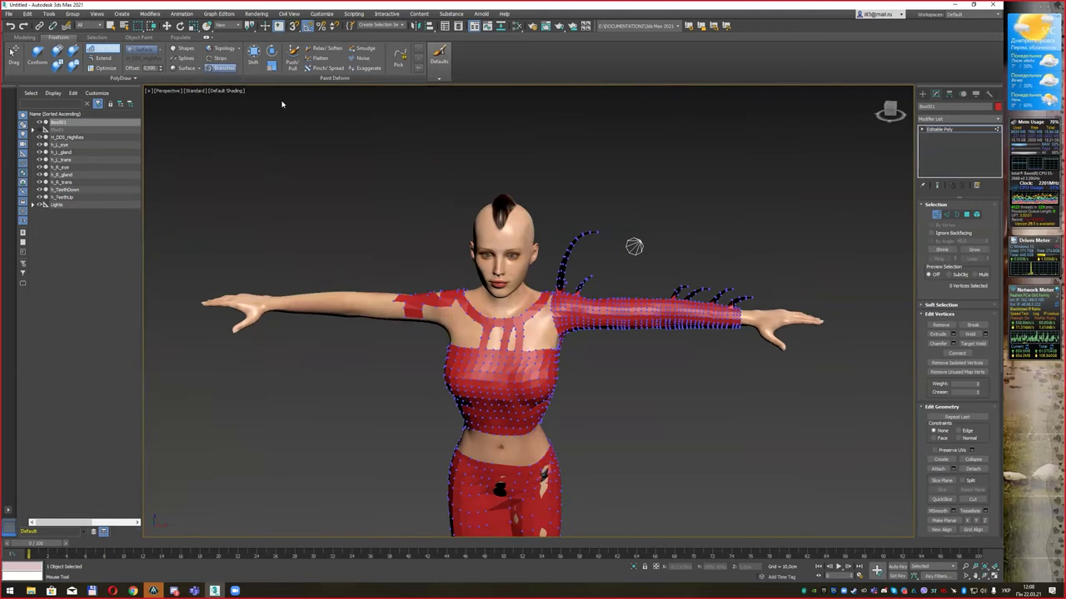
Step: Draw two curved black spikes rising from the other shoulder of the top
{"action": "middle_click_drag", "start_coordinate": [633, 246], "coordinate": [735, 364], "text": "alt"}
{"action": "mouse_move", "coordinate": [449, 309]}
{"action": "left_mouse_down"}
{"action": "mouse_move", "coordinate": [426, 257]}
{"action": "mouse_move", "coordinate": [396, 240]}
{"action": "left_mouse_up"}
{"action": "middle_click_drag", "start_coordinate": [395, 241], "coordinate": [467, 275], "text": "alt"}
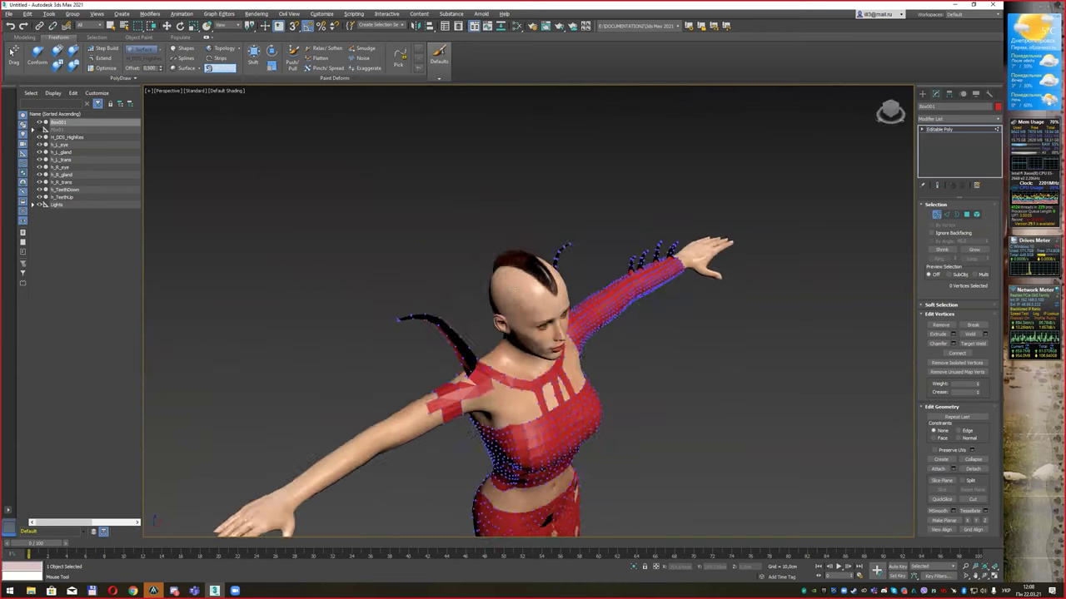
{"action": "left_click_drag", "start_coordinate": [472, 376], "coordinate": [399, 343]}
{"action": "key", "text": "shift+z"}
{"action": "scroll", "coordinate": [635, 361], "scroll_direction": "down", "scroll_amount": 3}
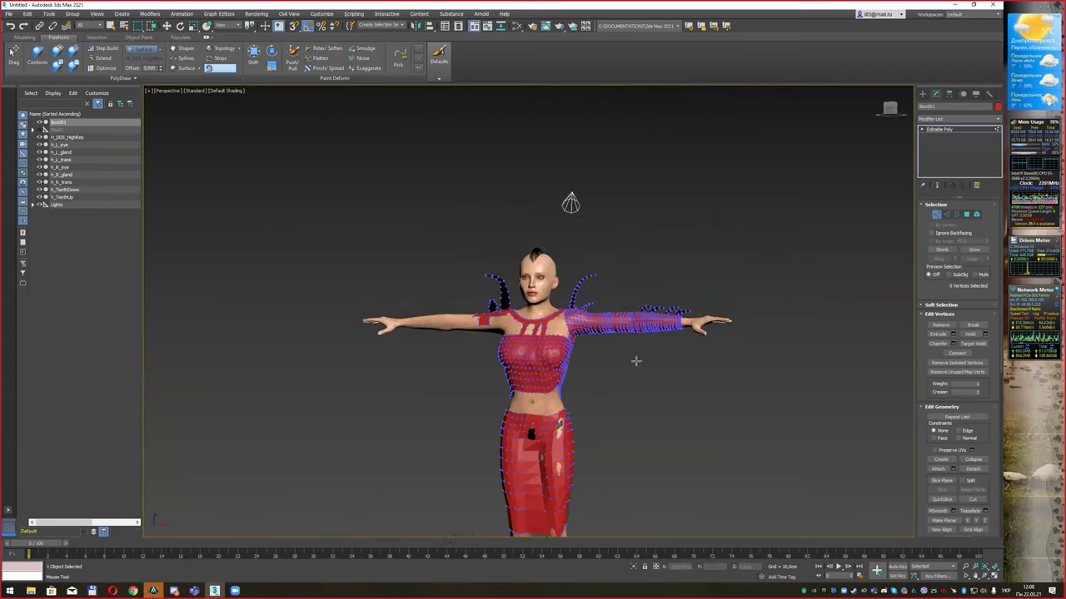
{"action": "middle_click_drag", "start_coordinate": [635, 361], "coordinate": [485, 324]}
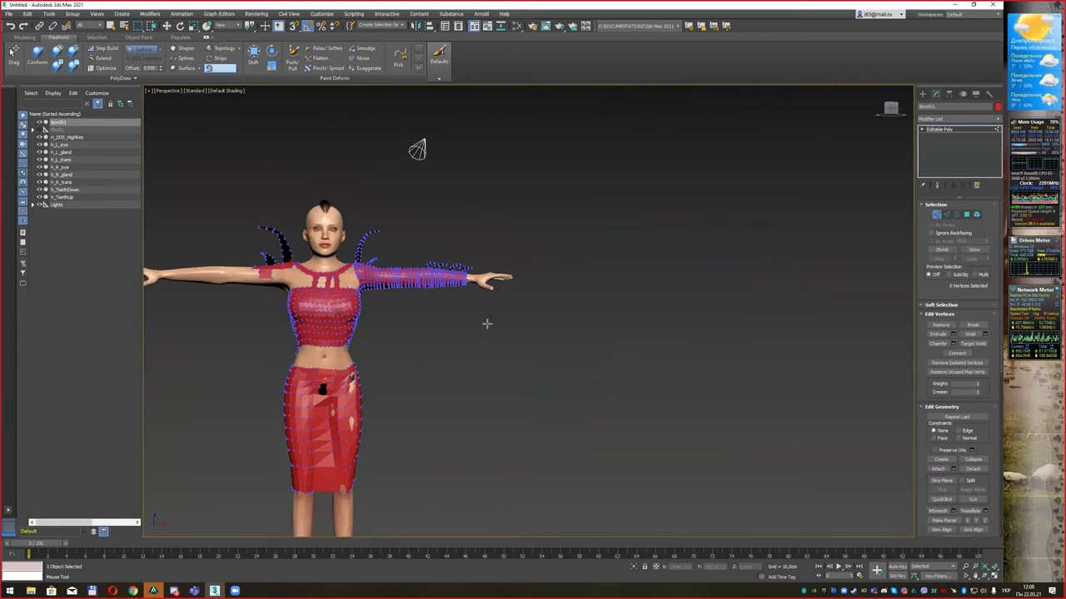
Step: Exit Vertex mode and frame the whole character in the viewport
{"action": "left_click", "coordinate": [937, 214]}
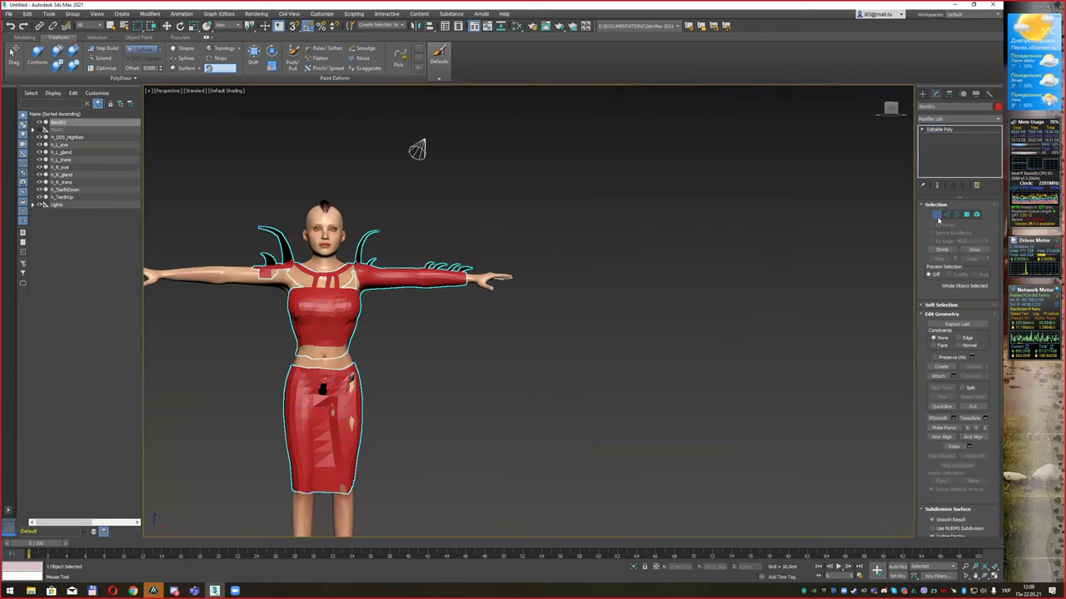
{"action": "mouse_move", "coordinate": [451, 369]}
{"action": "middle_mouse_down", "text": "alt"}
{"action": "mouse_move", "coordinate": [385, 376]}
{"action": "mouse_move", "coordinate": [456, 334]}
{"action": "middle_mouse_up", "text": "alt"}
{"action": "scroll", "coordinate": [455, 335], "scroll_direction": "up", "scroll_amount": 1}
{"action": "scroll", "coordinate": [455, 336], "scroll_direction": "up", "scroll_amount": 2}
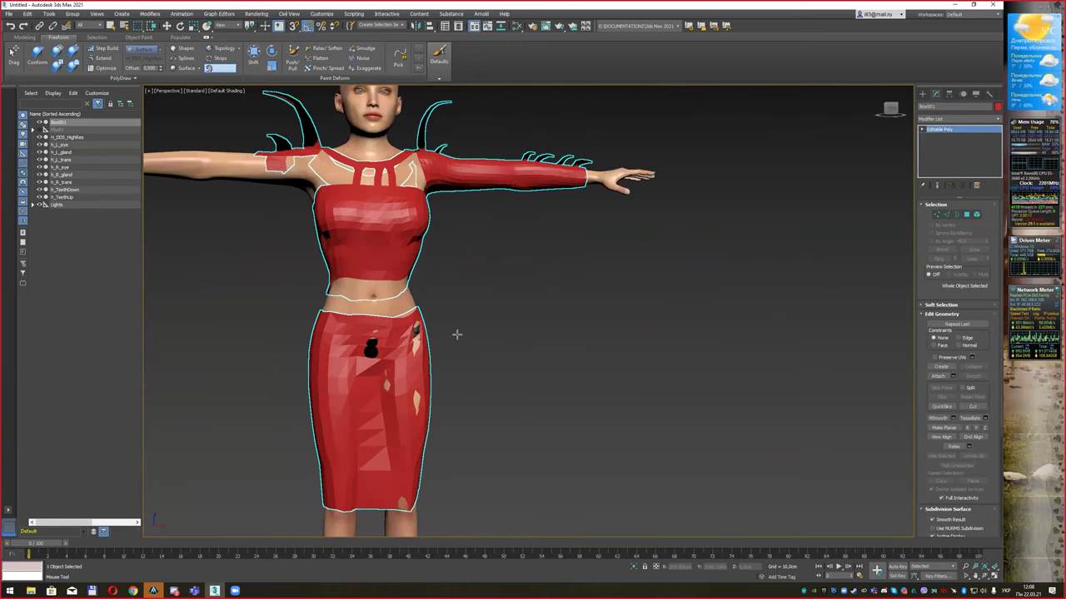
{"action": "scroll", "coordinate": [487, 333], "scroll_direction": "up", "scroll_amount": 1}
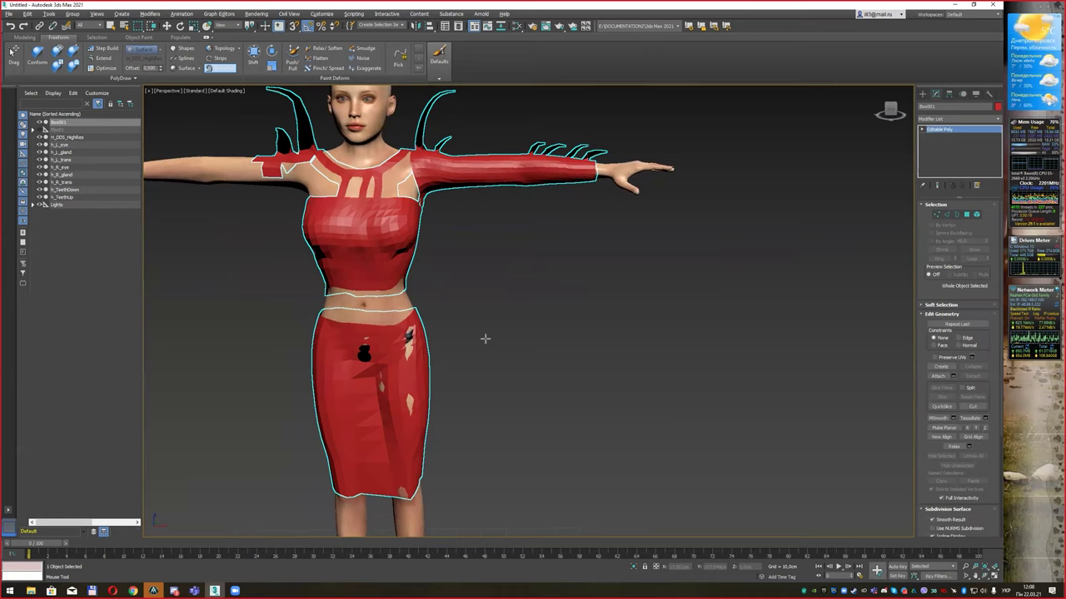
{"action": "mouse_move", "coordinate": [514, 261]}
{"action": "middle_mouse_down"}
{"action": "mouse_move", "coordinate": [503, 308]}
{"action": "mouse_move", "coordinate": [492, 309]}
{"action": "middle_mouse_up"}
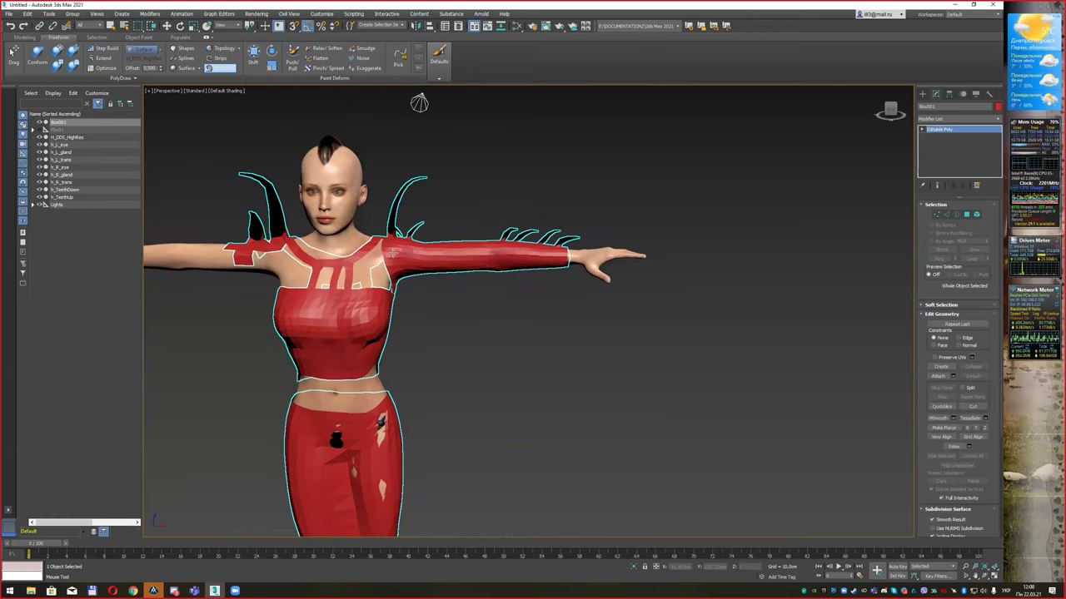
{"action": "scroll", "coordinate": [475, 350], "scroll_direction": "down", "scroll_amount": 2}
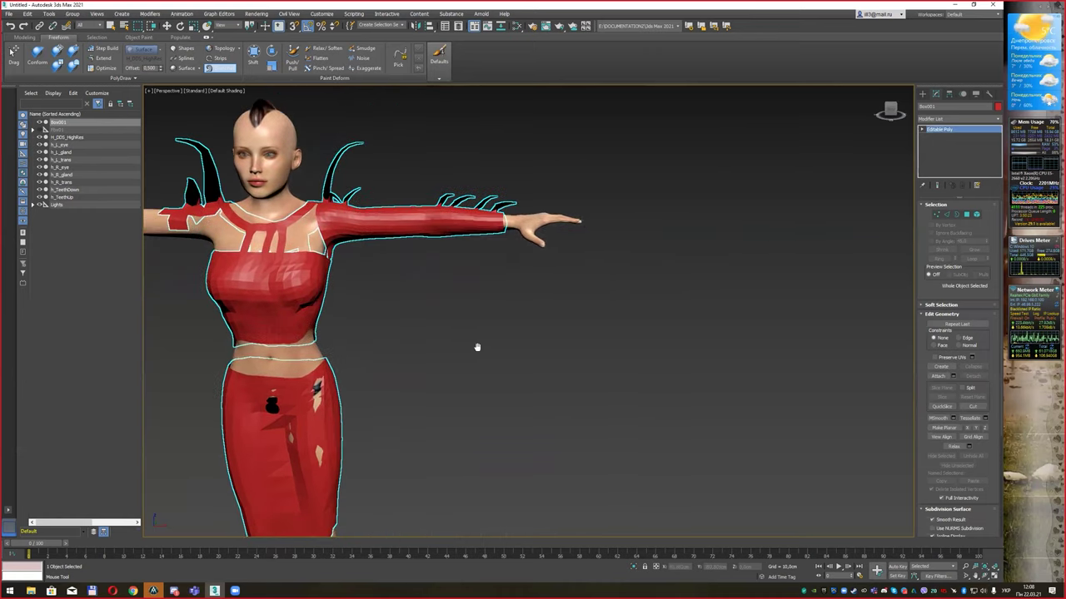
{"action": "scroll", "coordinate": [476, 347], "scroll_direction": "down", "scroll_amount": 1}
{"action": "middle_click_drag", "start_coordinate": [506, 345], "coordinate": [535, 339]}
Step: Shift-move a copy of the outfit, Box002, beside the character and select it
{"action": "key", "text": "w"}
{"action": "mouse_move", "coordinate": [427, 463]}
{"action": "middle_mouse_down", "text": "alt"}
{"action": "mouse_move", "coordinate": [428, 421]}
{"action": "mouse_move", "coordinate": [377, 474]}
{"action": "middle_mouse_up", "text": "alt"}
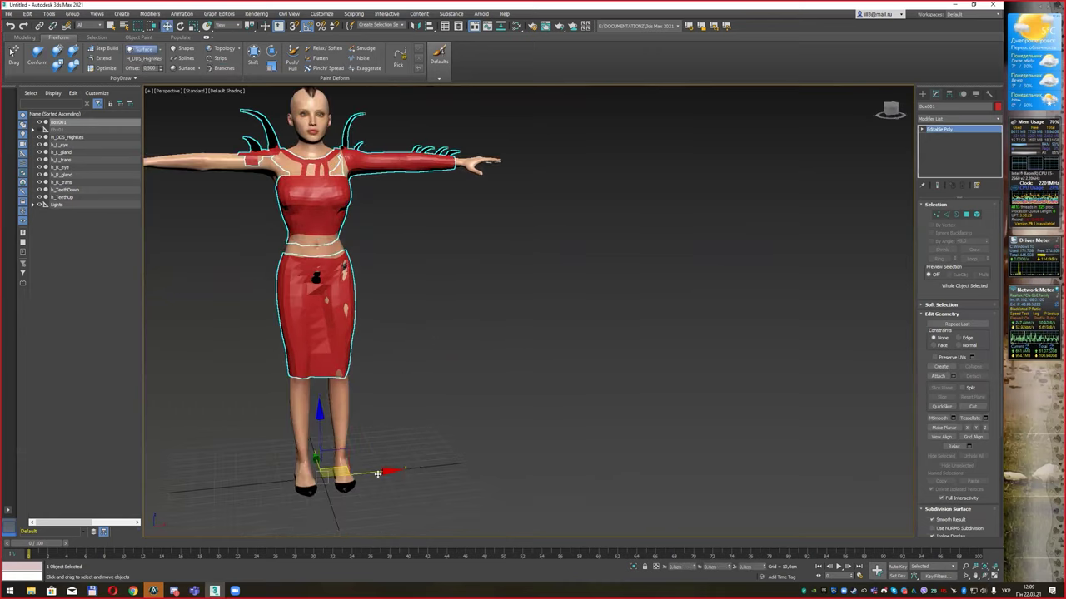
{"action": "left_click_drag", "start_coordinate": [377, 473], "coordinate": [657, 443]}
{"action": "left_click", "coordinate": [502, 332]}
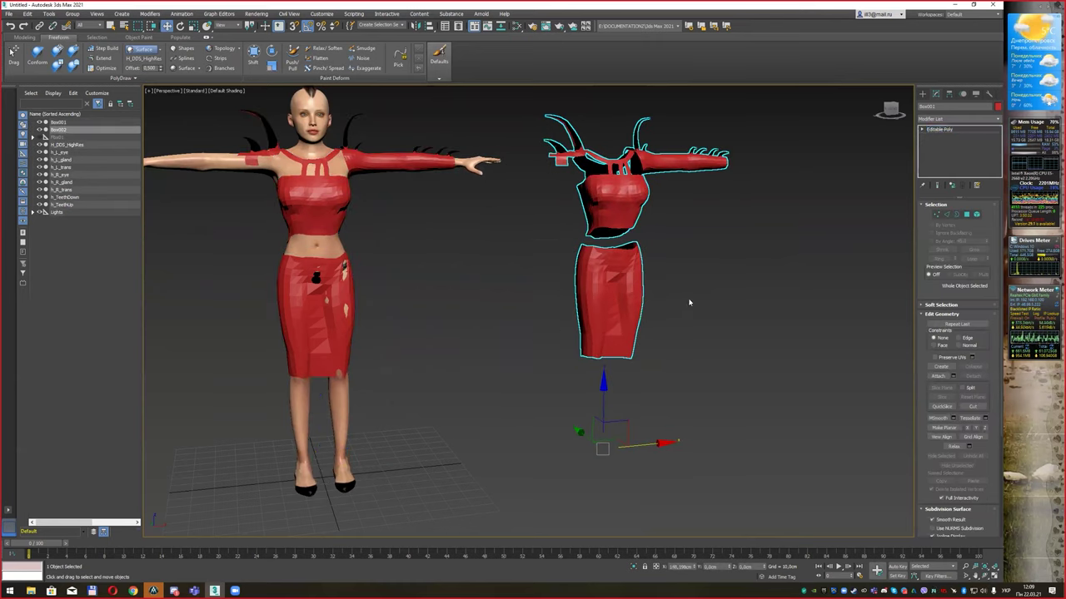
{"action": "mouse_move", "coordinate": [690, 302]}
{"action": "middle_mouse_down", "text": "alt"}
{"action": "mouse_move", "coordinate": [571, 354]}
{"action": "mouse_move", "coordinate": [580, 299]}
{"action": "mouse_move", "coordinate": [554, 281]}
{"action": "middle_mouse_up", "text": "alt"}
{"action": "left_click", "coordinate": [618, 269]}
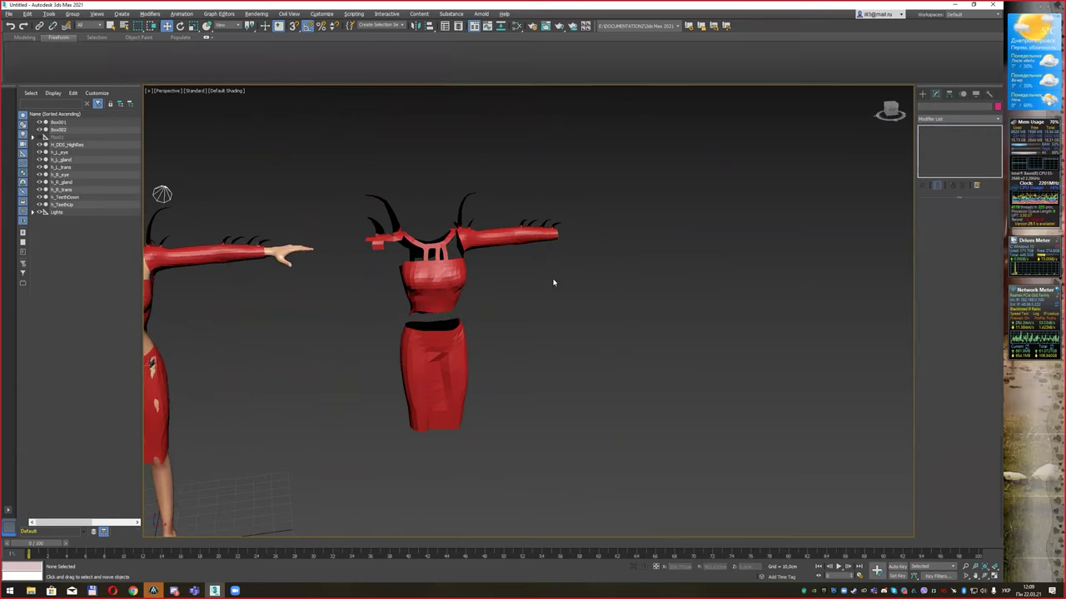
{"action": "left_click", "coordinate": [433, 275]}
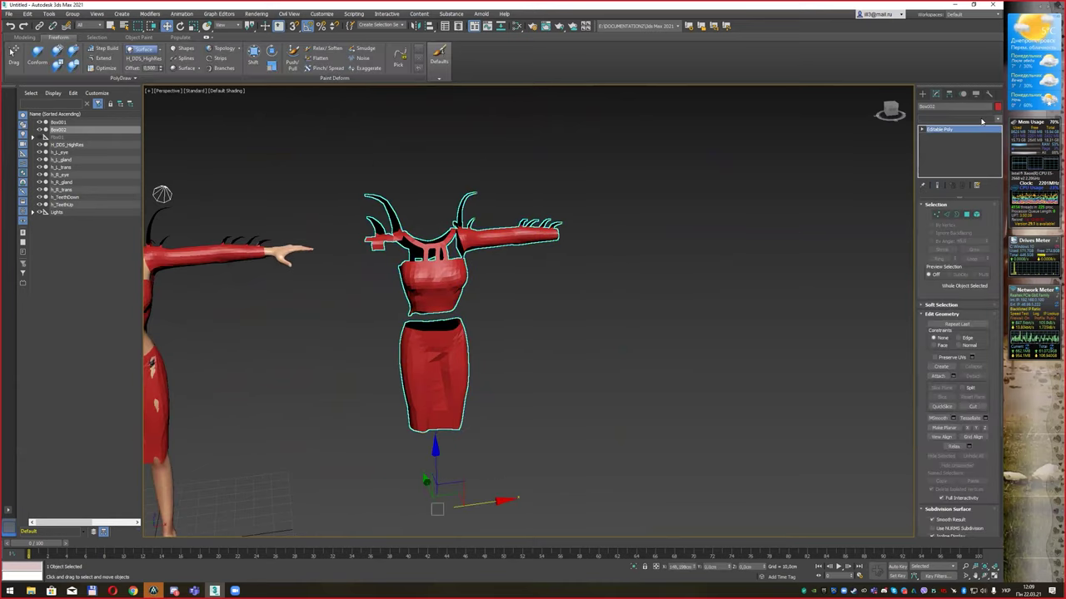
{"action": "left_click", "coordinate": [982, 122]}
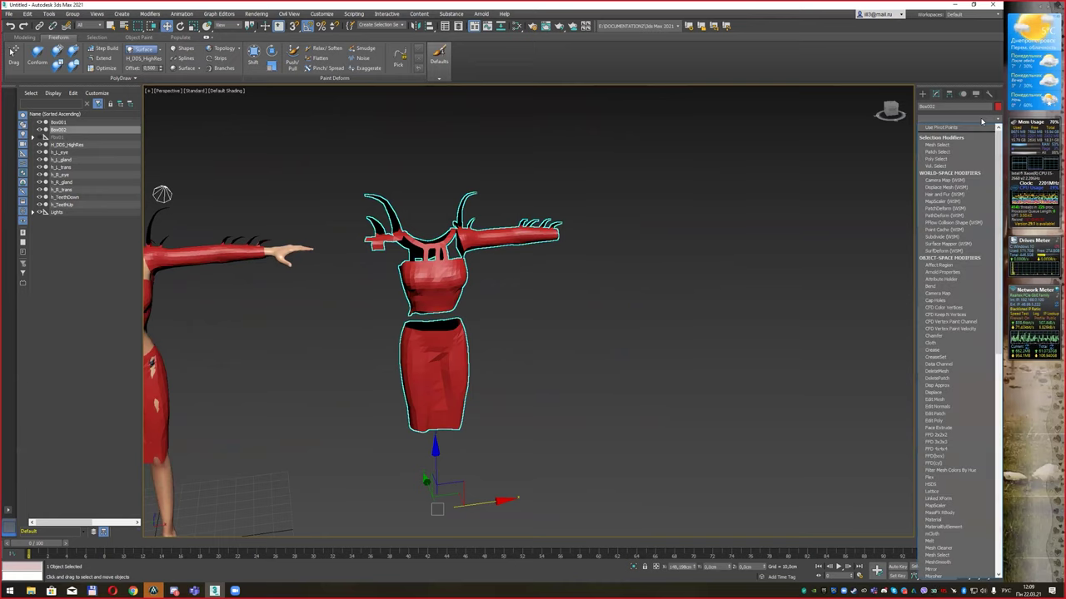
Step: Add a TurboSmooth modifier to Box002 to smooth the copied outfit
{"action": "type", "text": "tu"}
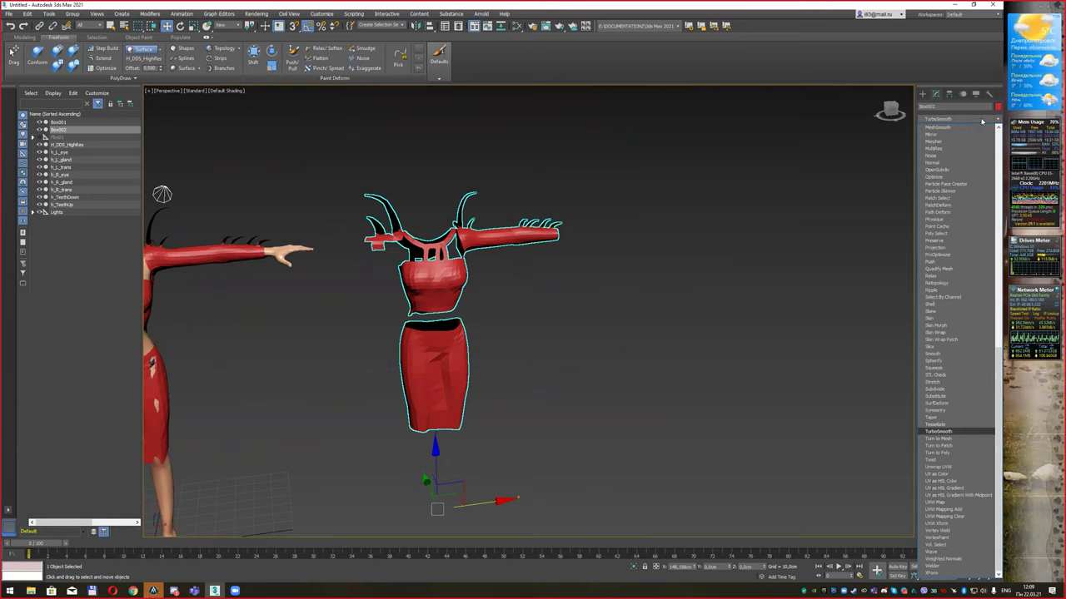
{"action": "key", "text": "Return"}
{"action": "left_click", "coordinate": [595, 342]}
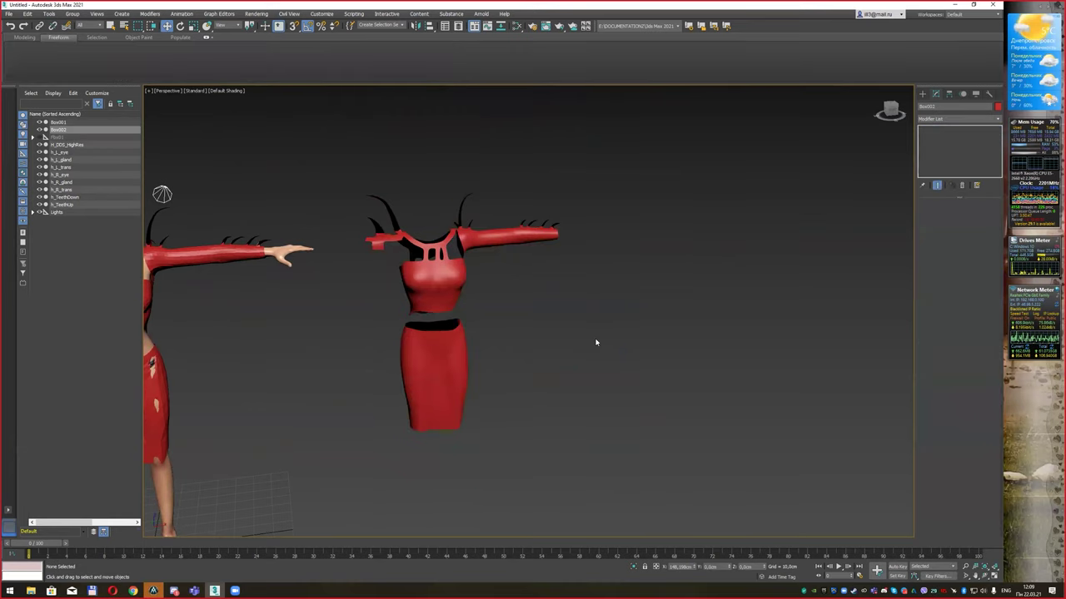
{"action": "middle_click_drag", "start_coordinate": [552, 302], "coordinate": [557, 302], "text": "alt"}
{"action": "scroll", "coordinate": [550, 302], "scroll_direction": "up", "scroll_amount": 3}
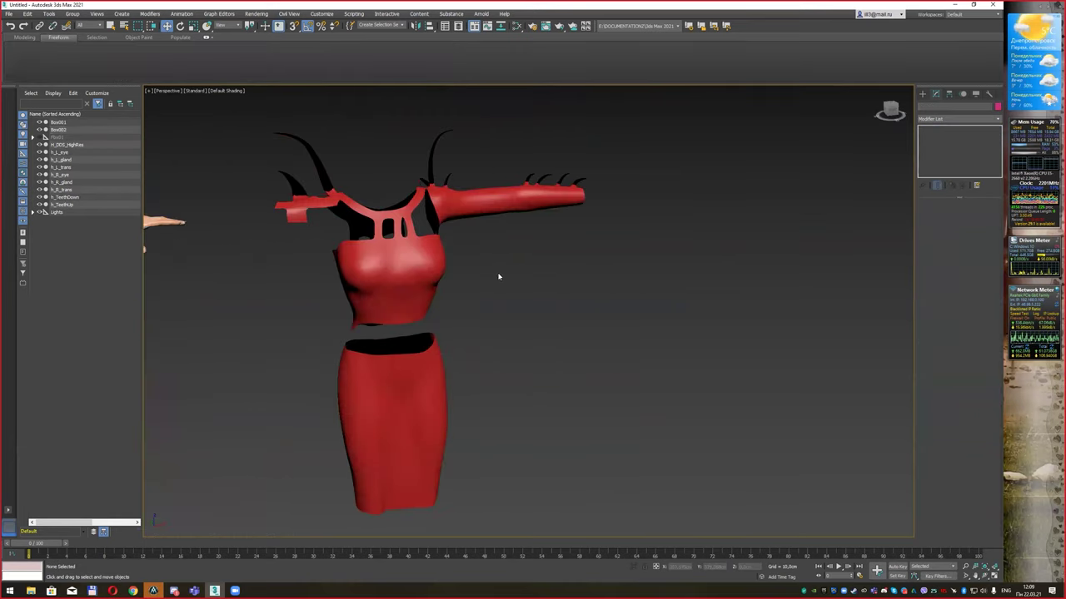
{"action": "mouse_move", "coordinate": [463, 427]}
{"action": "middle_mouse_down", "text": "alt"}
{"action": "mouse_move", "coordinate": [488, 409]}
{"action": "mouse_move", "coordinate": [459, 409]}
{"action": "mouse_move", "coordinate": [452, 418]}
{"action": "mouse_move", "coordinate": [500, 411]}
{"action": "middle_mouse_up", "text": "alt"}
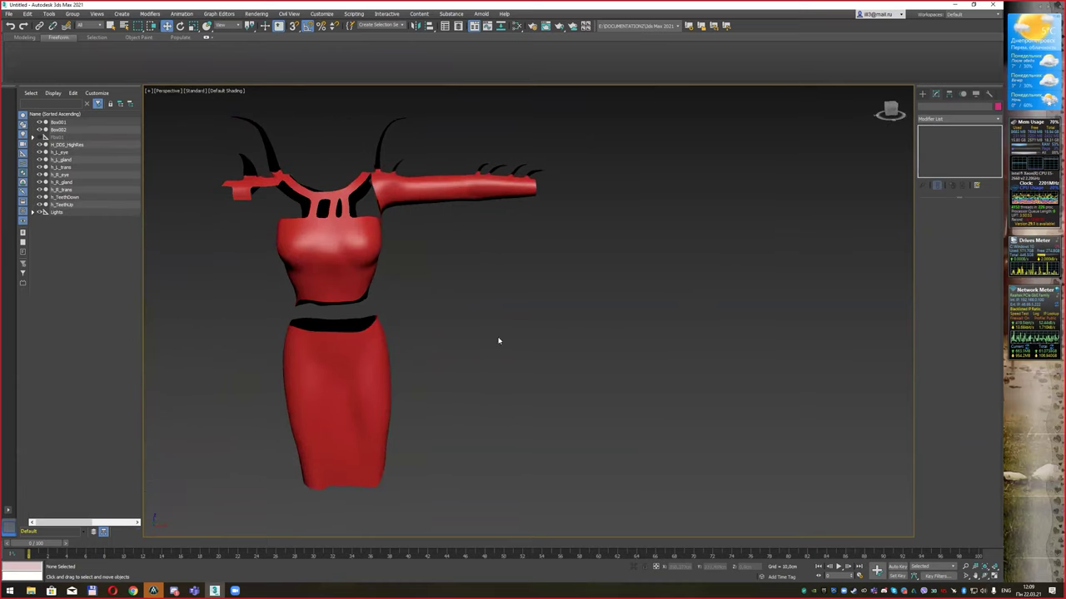
{"action": "middle_click_drag", "start_coordinate": [500, 341], "coordinate": [513, 354], "text": "alt"}
{"action": "middle_click_drag", "start_coordinate": [483, 307], "coordinate": [512, 287]}
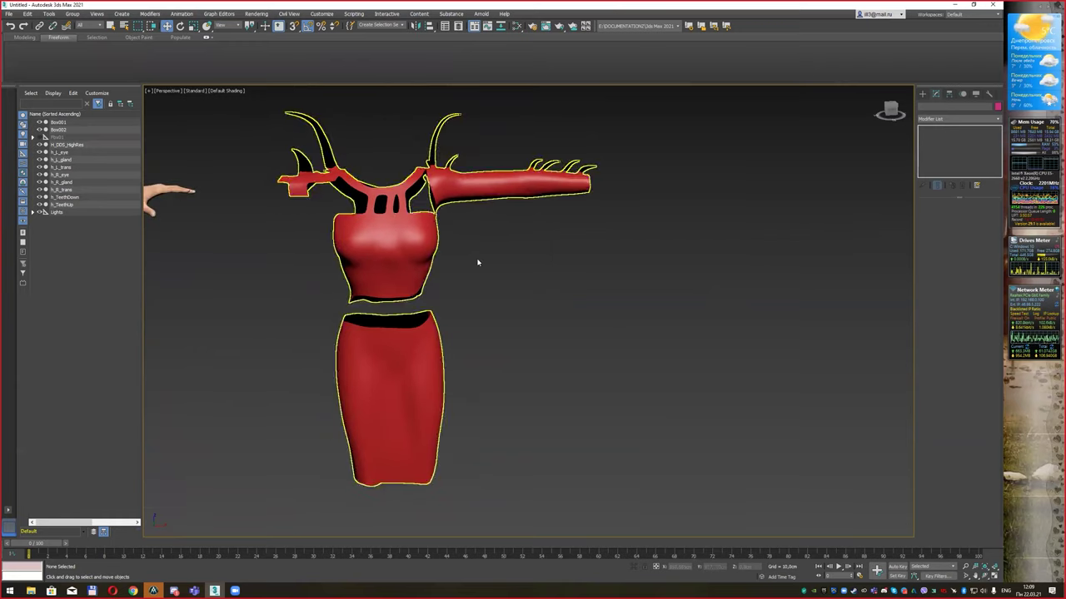
Step: Collapse Box002 to an Editable Poly through Convert To
{"action": "left_click", "coordinate": [384, 250]}
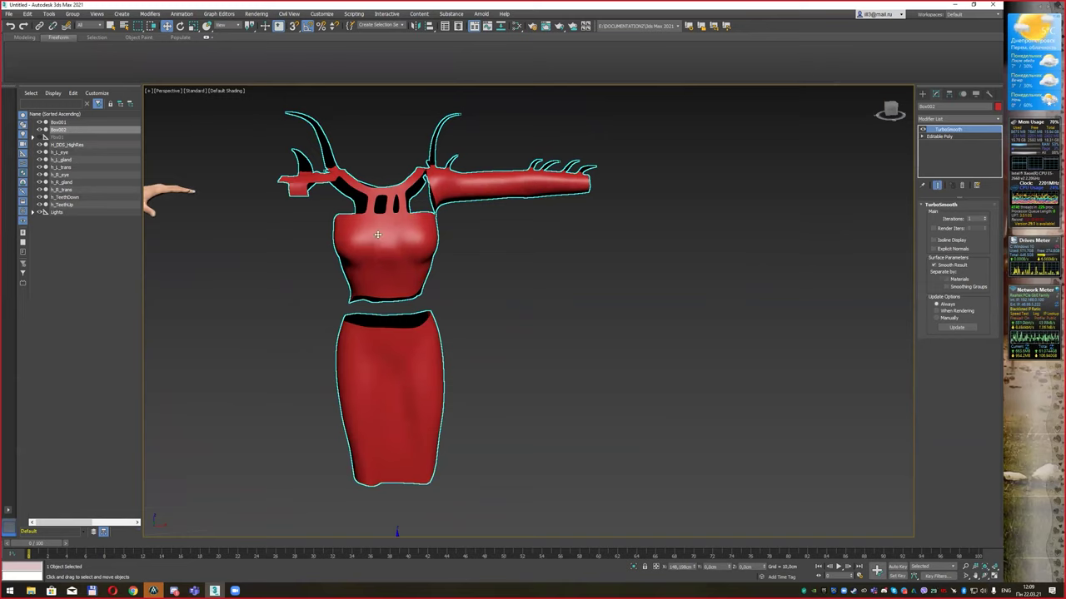
{"action": "right_click", "coordinate": [379, 232]}
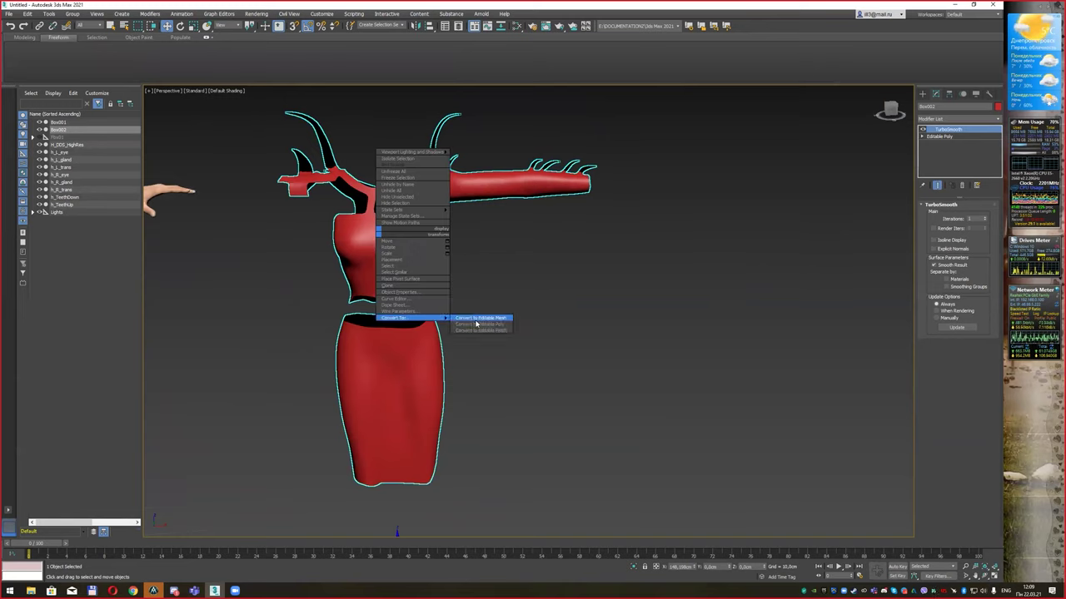
{"action": "left_click", "coordinate": [491, 323]}
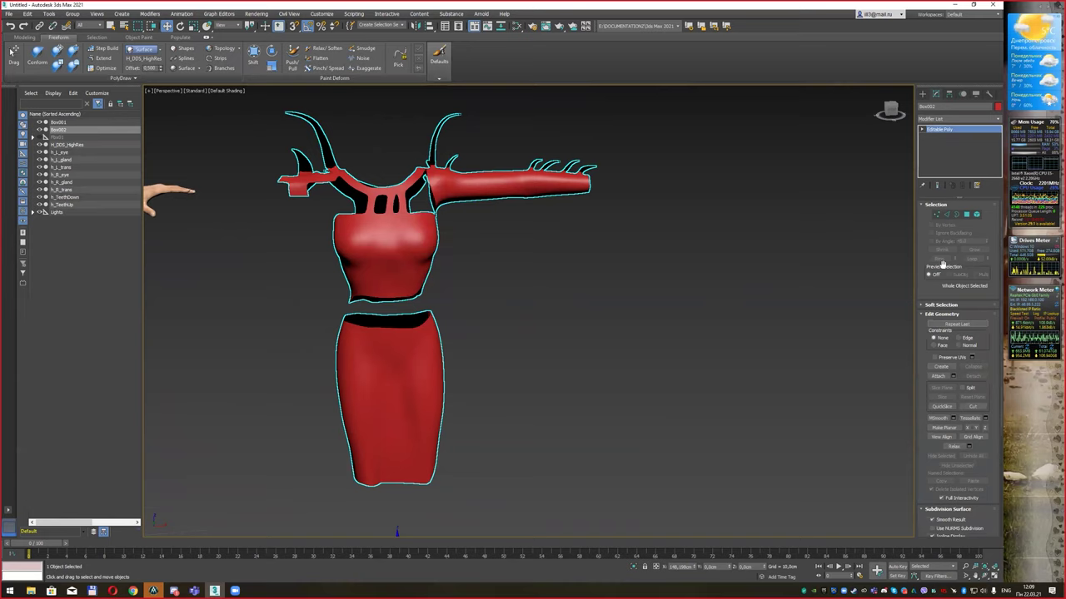
Step: In Element mode, select only the skirt element of Box002
{"action": "left_click", "coordinate": [921, 130]}
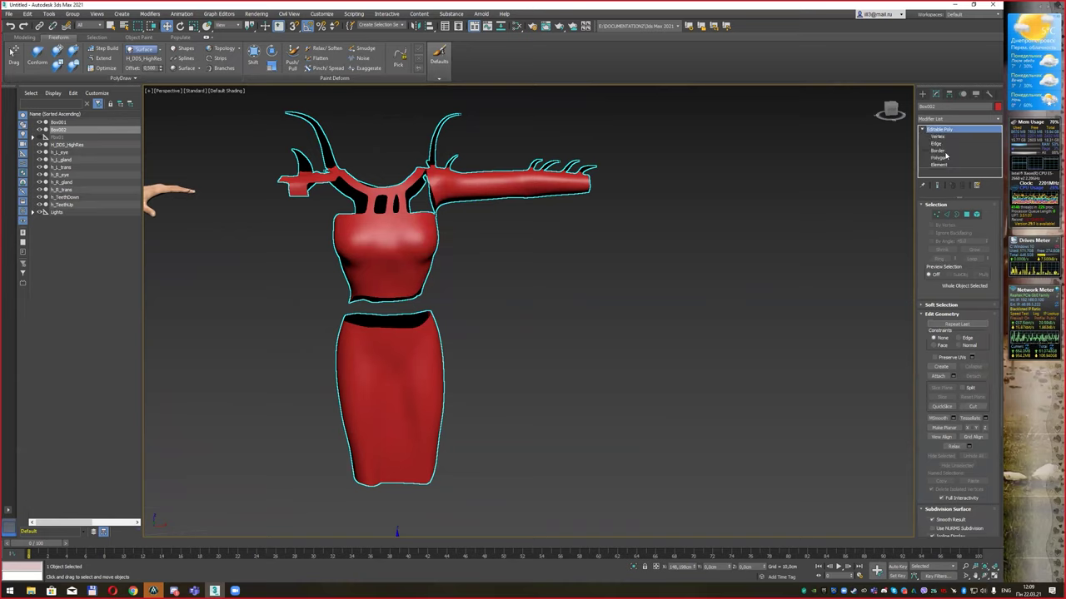
{"action": "left_click", "coordinate": [940, 165]}
{"action": "left_click", "coordinate": [392, 357]}
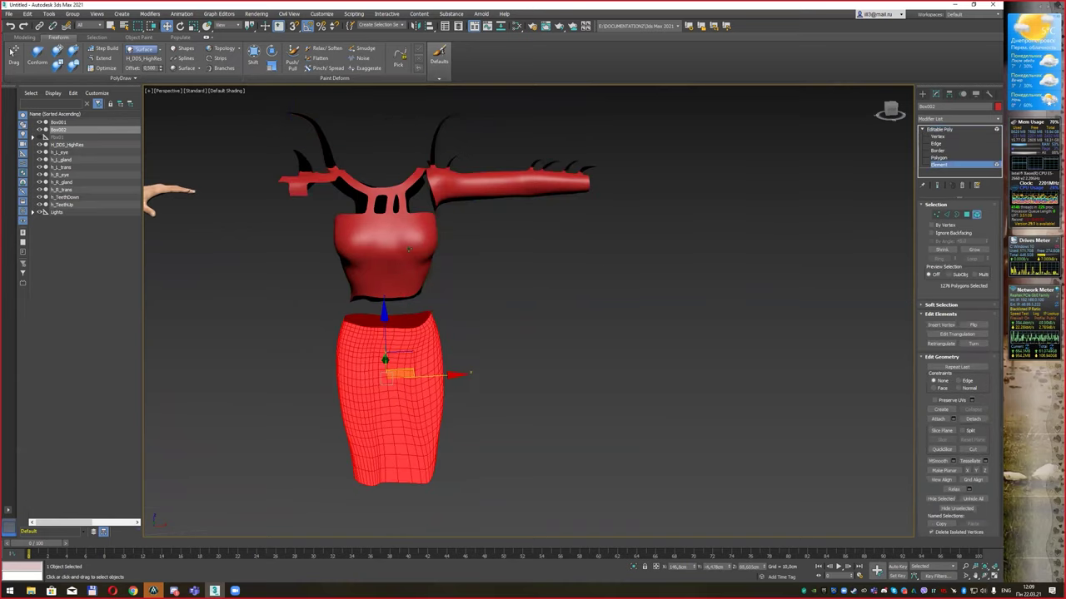
{"action": "left_click", "coordinate": [428, 228]}
{"action": "left_click", "coordinate": [415, 362]}
{"action": "key", "text": "ctrl+z"}
{"action": "left_click", "coordinate": [411, 364]}
{"action": "left_click", "coordinate": [389, 242]}
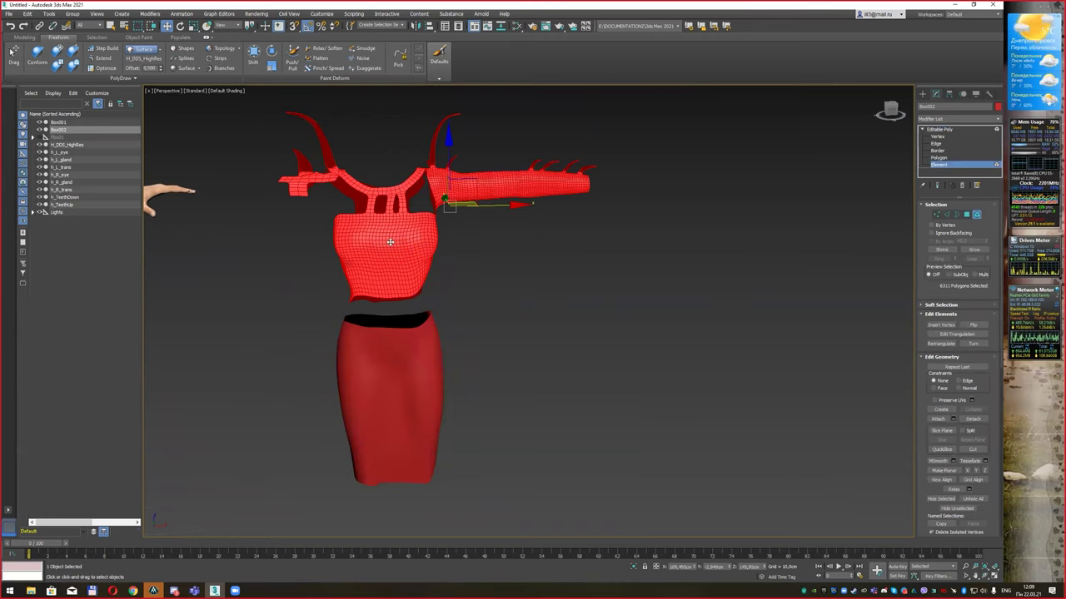
{"action": "left_click", "coordinate": [410, 353]}
{"action": "left_click", "coordinate": [400, 269]}
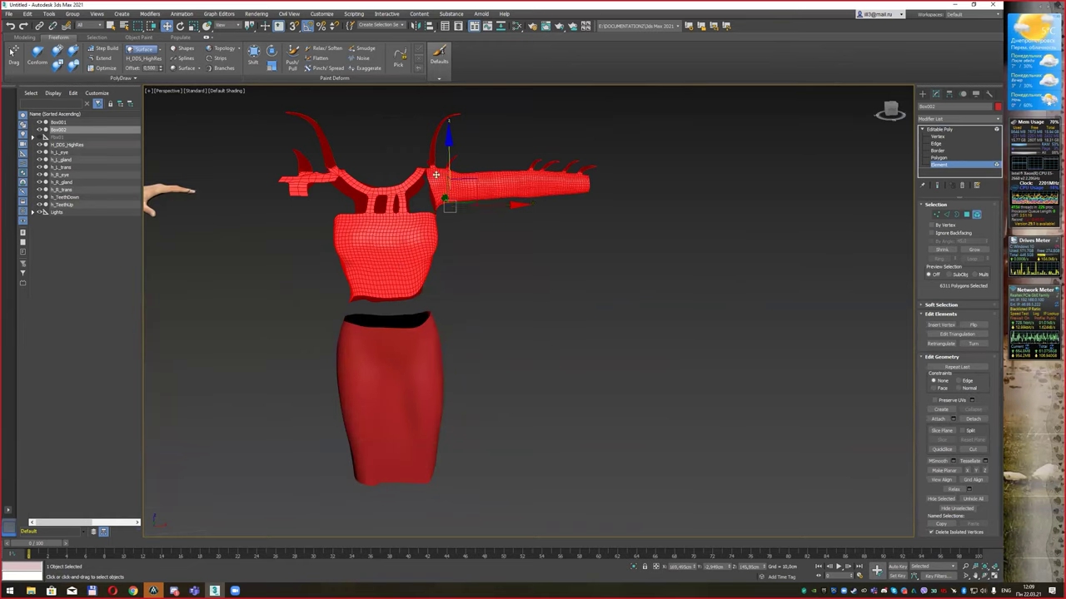
{"action": "left_click", "coordinate": [380, 370]}
{"action": "left_click", "coordinate": [370, 237]}
{"action": "left_click", "coordinate": [375, 352]}
{"action": "left_click", "coordinate": [391, 262]}
{"action": "left_click", "coordinate": [388, 354]}
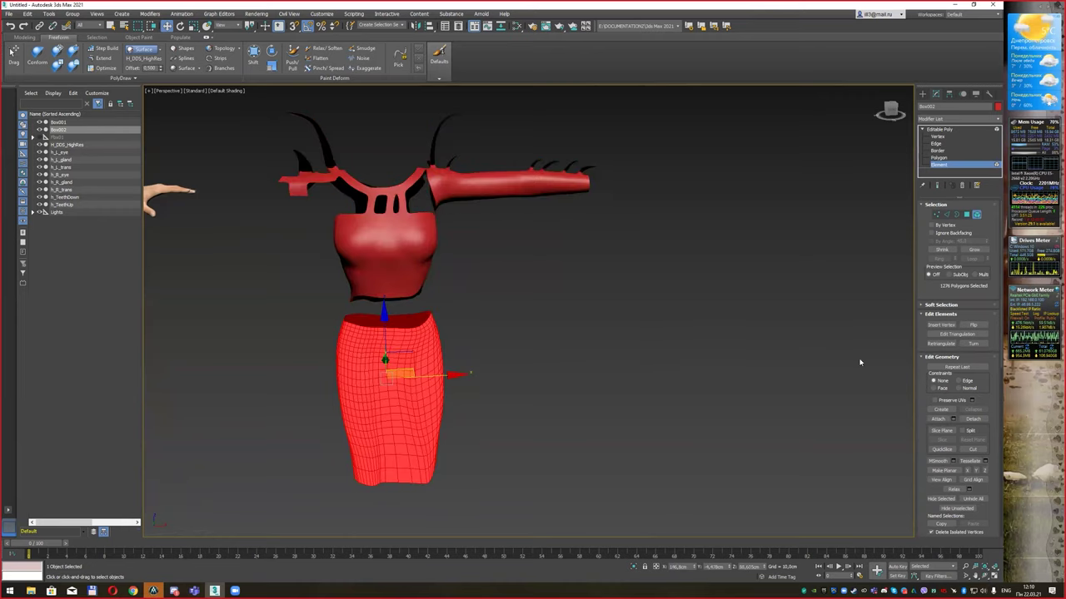
Step: Detach the skirt element as a new object named 'kirt'
{"action": "left_click", "coordinate": [973, 418]}
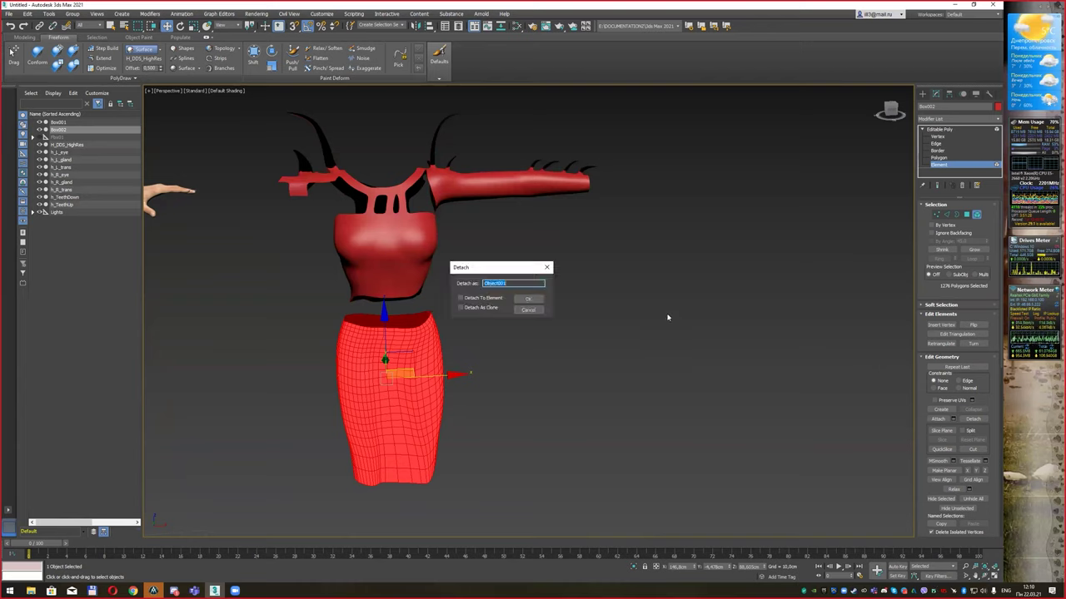
{"action": "type", "text": "kirt"}
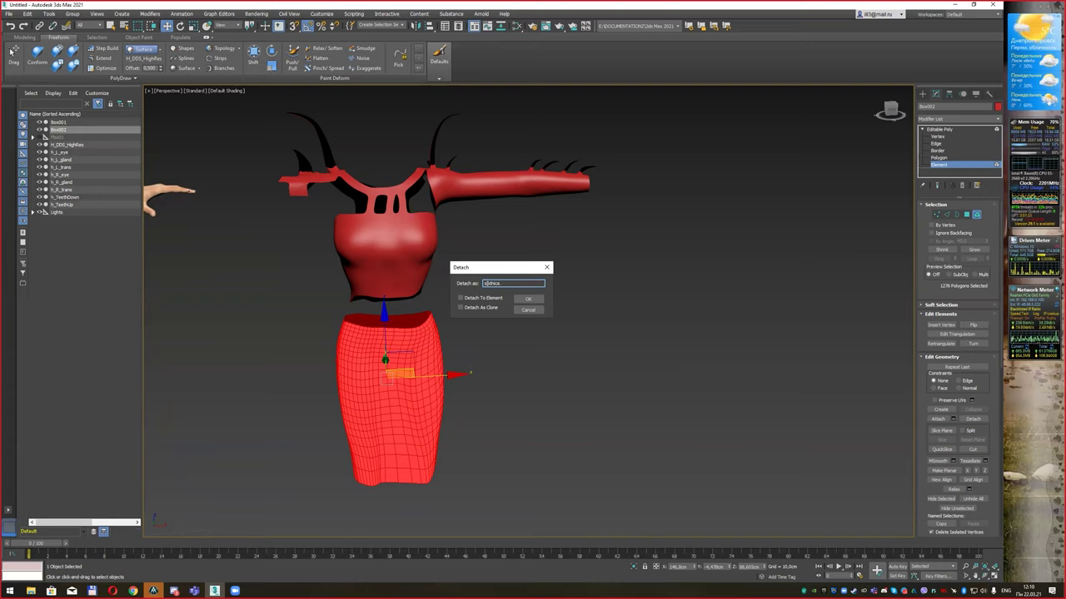
{"action": "left_click", "coordinate": [529, 300]}
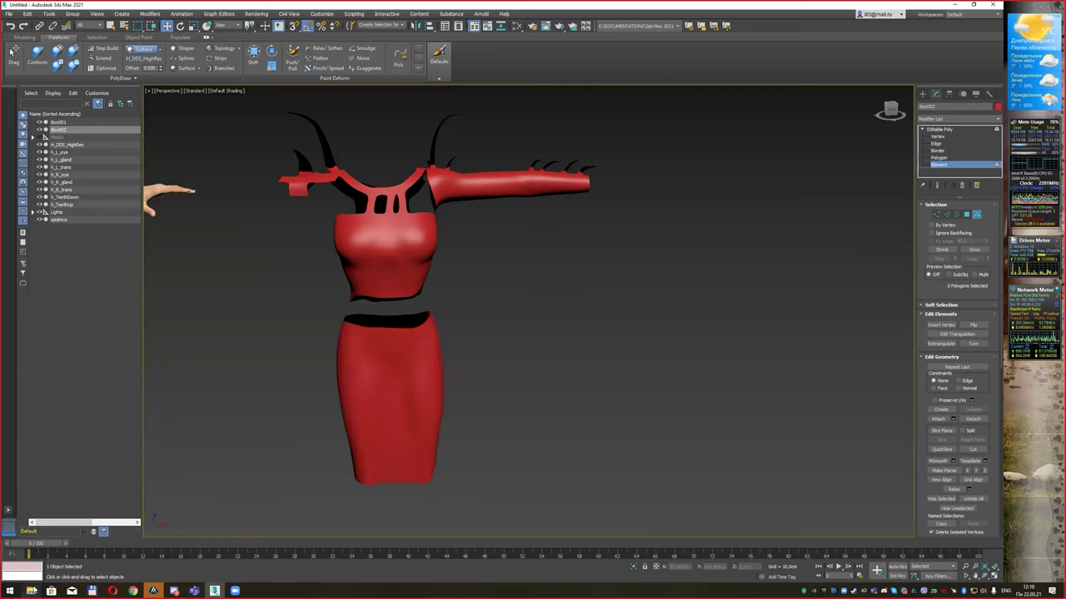
Step: Drag the сердечко2 heart texture from the Cloth folder onto the outfit, then minimize Explorer
{"action": "key", "text": "super+e"}
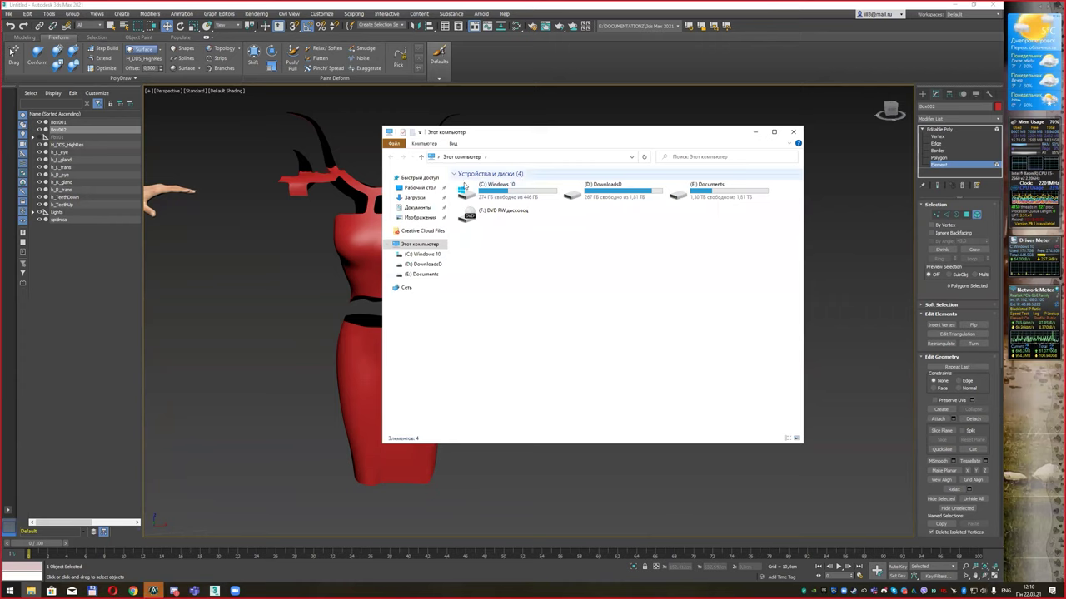
{"action": "left_click", "coordinate": [418, 188]}
{"action": "left_click", "coordinate": [472, 236]}
{"action": "double_click", "coordinate": [473, 238]}
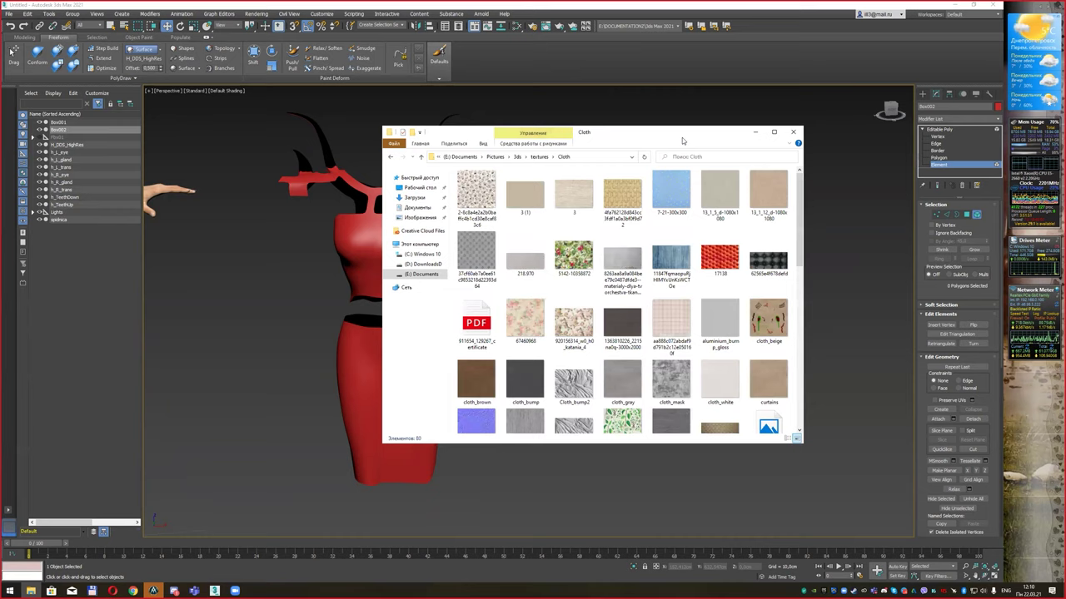
{"action": "scroll", "coordinate": [784, 320], "scroll_direction": "down", "scroll_amount": 5}
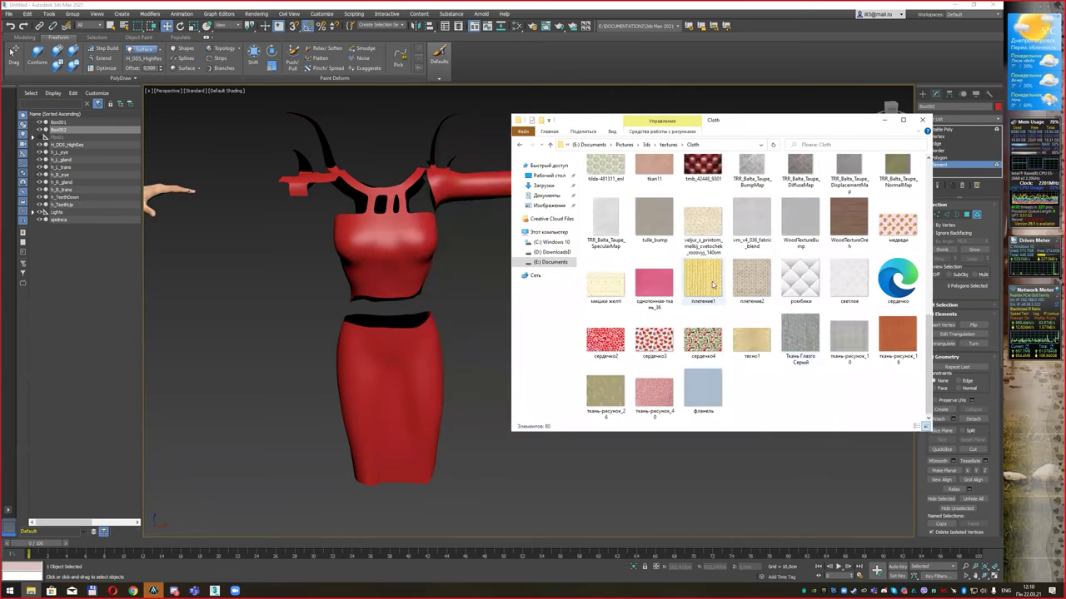
{"action": "left_click_drag", "start_coordinate": [605, 339], "coordinate": [392, 366]}
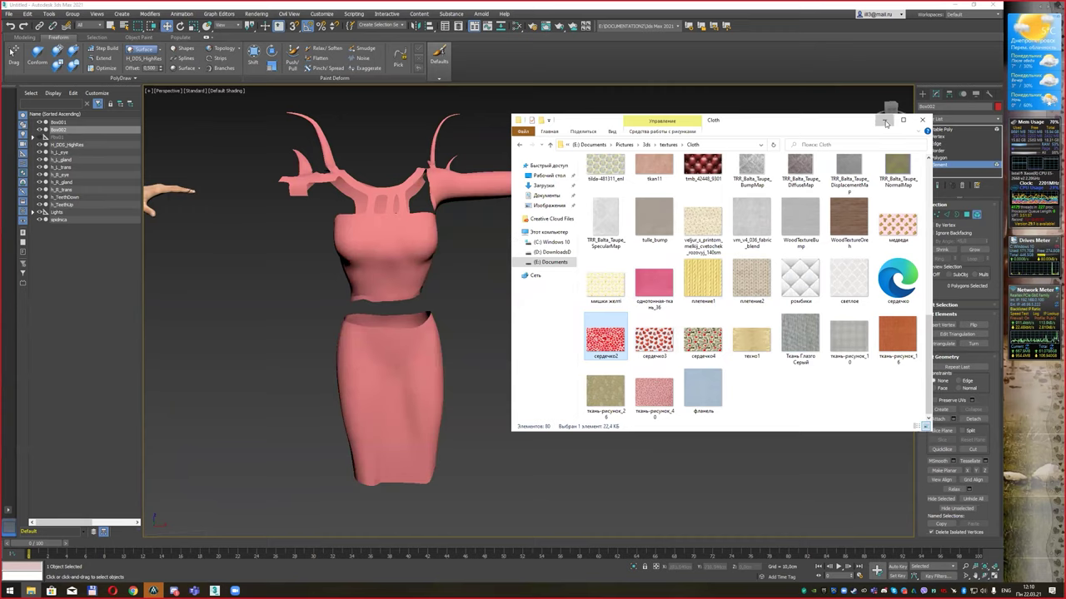
{"action": "left_click", "coordinate": [884, 120]}
{"action": "mouse_move", "coordinate": [580, 292]}
{"action": "middle_mouse_down", "text": "alt"}
{"action": "mouse_move", "coordinate": [551, 294]}
{"action": "mouse_move", "coordinate": [587, 293]}
{"action": "middle_mouse_up", "text": "alt"}
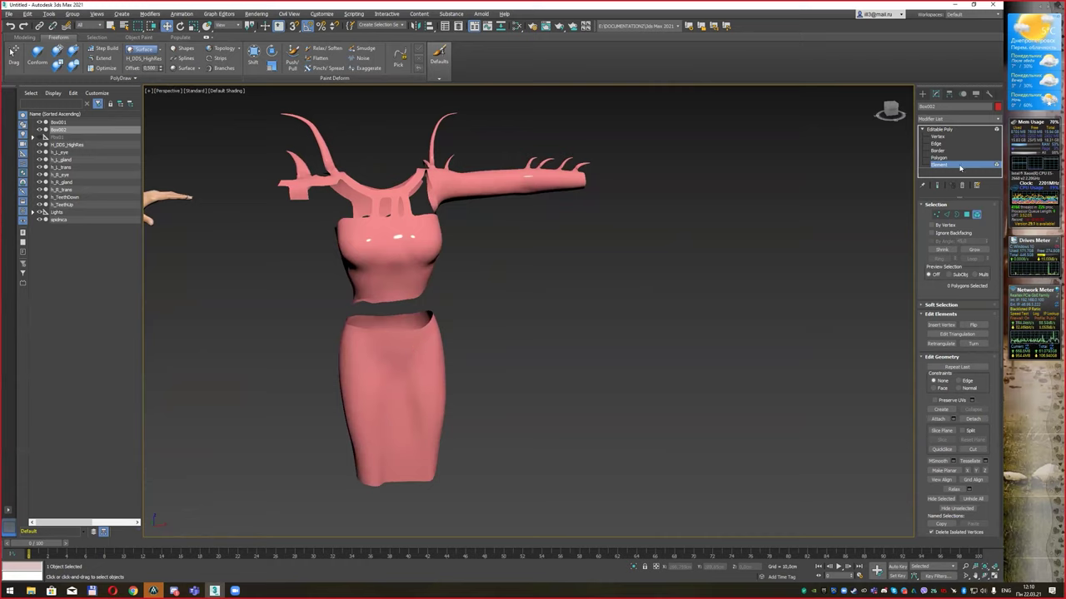
Step: Select the skirt and give it a UVW Map modifier with Box mapping
{"action": "left_click", "coordinate": [975, 214]}
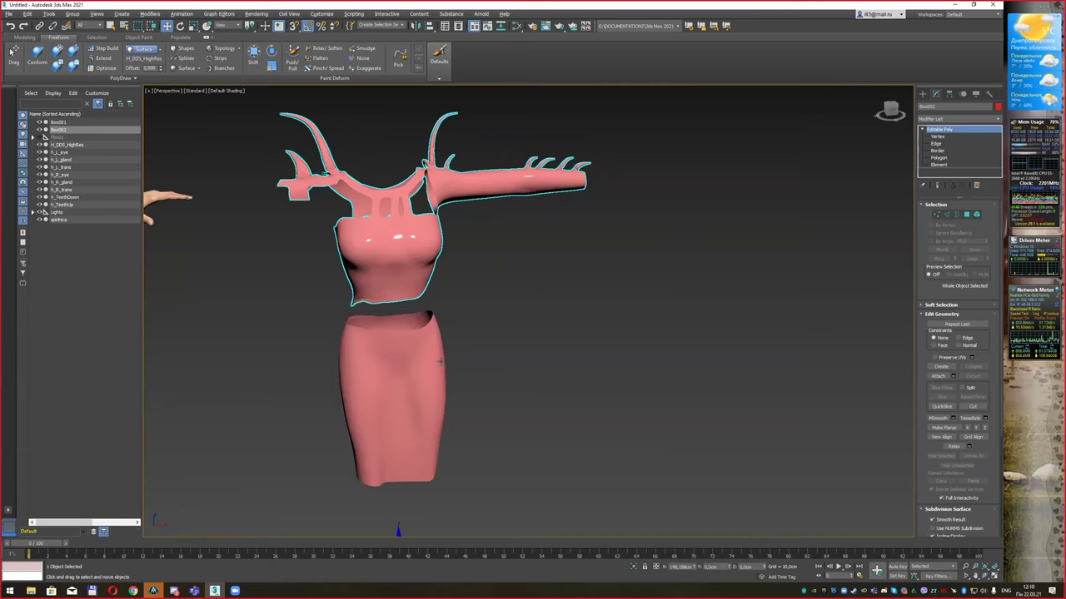
{"action": "middle_click_drag", "start_coordinate": [440, 359], "coordinate": [439, 333], "text": "alt"}
{"action": "left_click", "coordinate": [434, 333]}
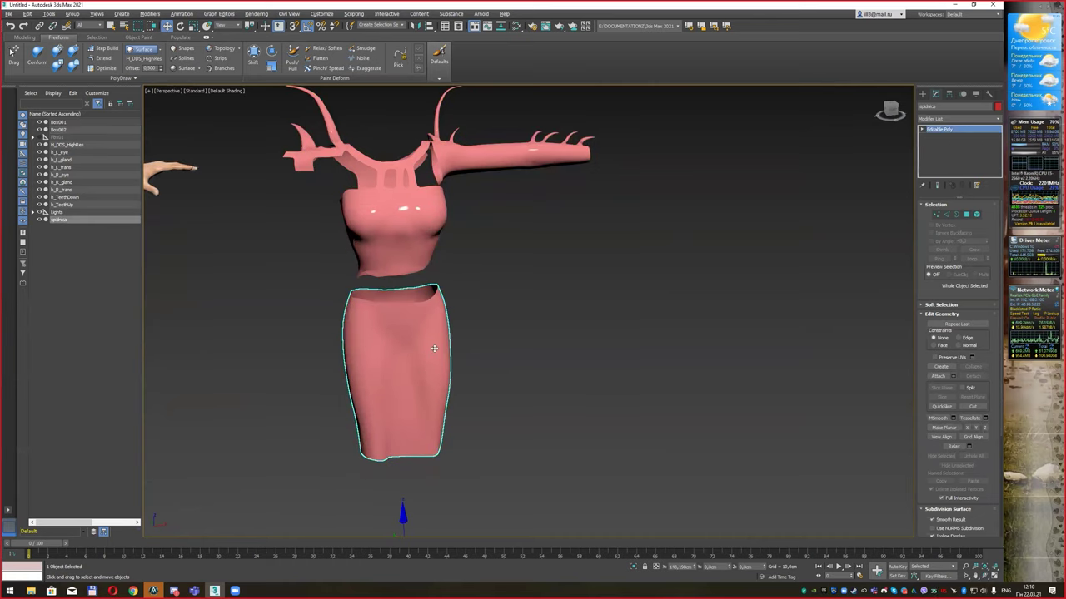
{"action": "left_click", "coordinate": [996, 121]}
{"action": "key", "text": "u"}
{"action": "key", "text": "Down"}
{"action": "key", "text": "Down"}
{"action": "key", "text": "Down"}
{"action": "key", "text": "Down"}
{"action": "key", "text": "Down"}
{"action": "key", "text": "Return"}
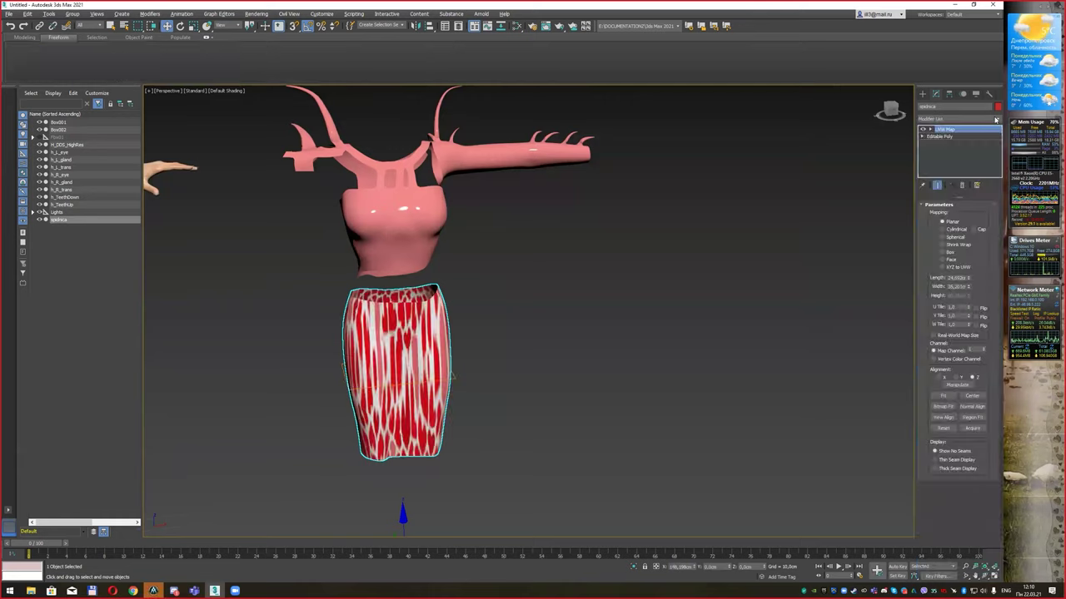
{"action": "left_click", "coordinate": [944, 252]}
{"action": "mouse_move", "coordinate": [563, 288]}
{"action": "middle_mouse_down", "text": "alt"}
{"action": "mouse_move", "coordinate": [504, 325]}
{"action": "mouse_move", "coordinate": [545, 326]}
{"action": "mouse_move", "coordinate": [522, 325]}
{"action": "mouse_move", "coordinate": [492, 297]}
{"action": "middle_mouse_up", "text": "alt"}
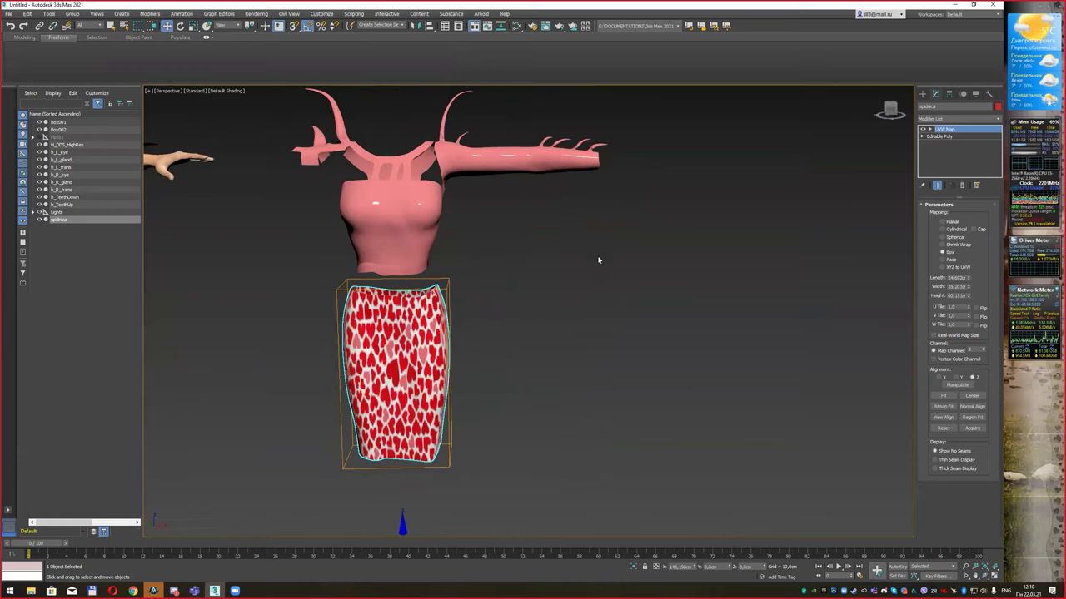
{"action": "left_click", "coordinate": [553, 160]}
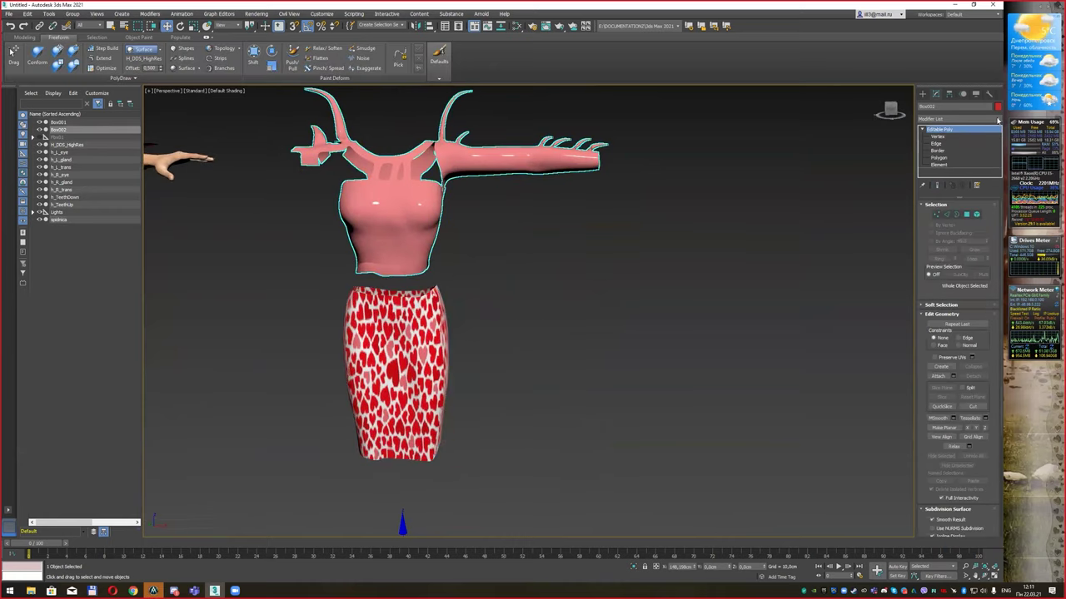
Step: Add a Box-mapped UVW Map modifier to the spiked top and inspect its heart pattern
{"action": "left_click", "coordinate": [997, 122]}
{"action": "type", "text": "uv"}
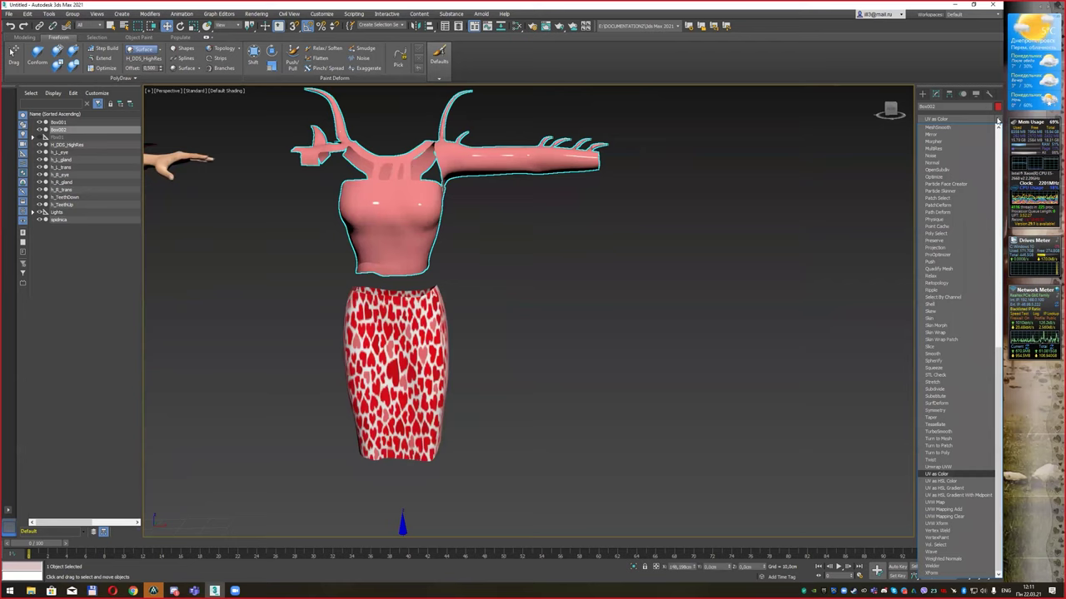
{"action": "key", "text": "Down"}
{"action": "key", "text": "Down"}
{"action": "key", "text": "Down"}
{"action": "key", "text": "Down"}
{"action": "key", "text": "Return"}
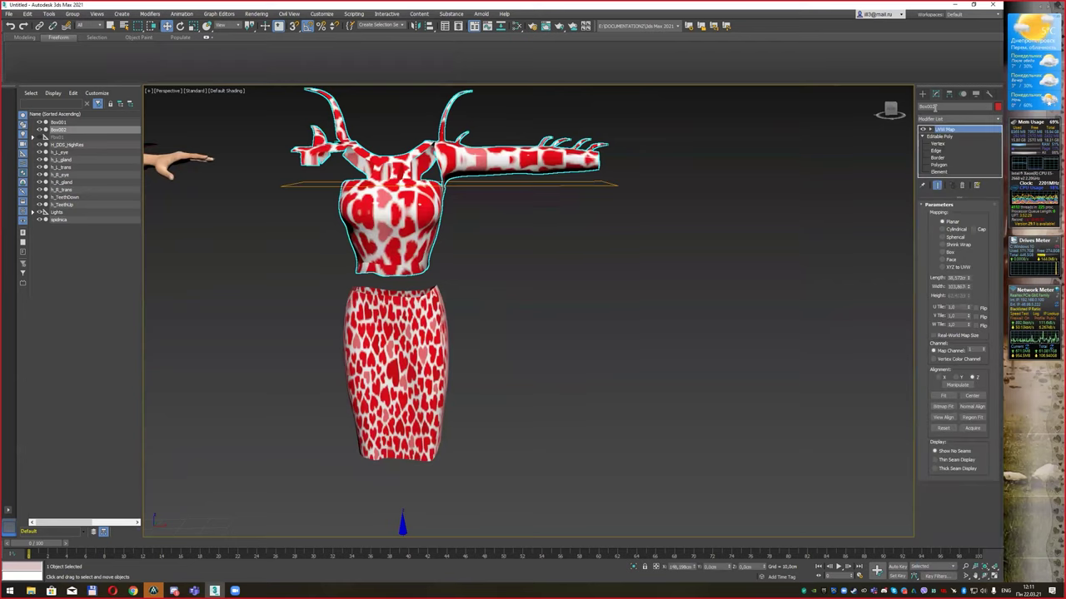
{"action": "left_click", "coordinate": [952, 251]}
{"action": "mouse_move", "coordinate": [730, 238]}
{"action": "middle_mouse_down", "text": "alt"}
{"action": "mouse_move", "coordinate": [675, 239]}
{"action": "mouse_move", "coordinate": [651, 204]}
{"action": "mouse_move", "coordinate": [645, 274]}
{"action": "middle_mouse_up", "text": "alt"}
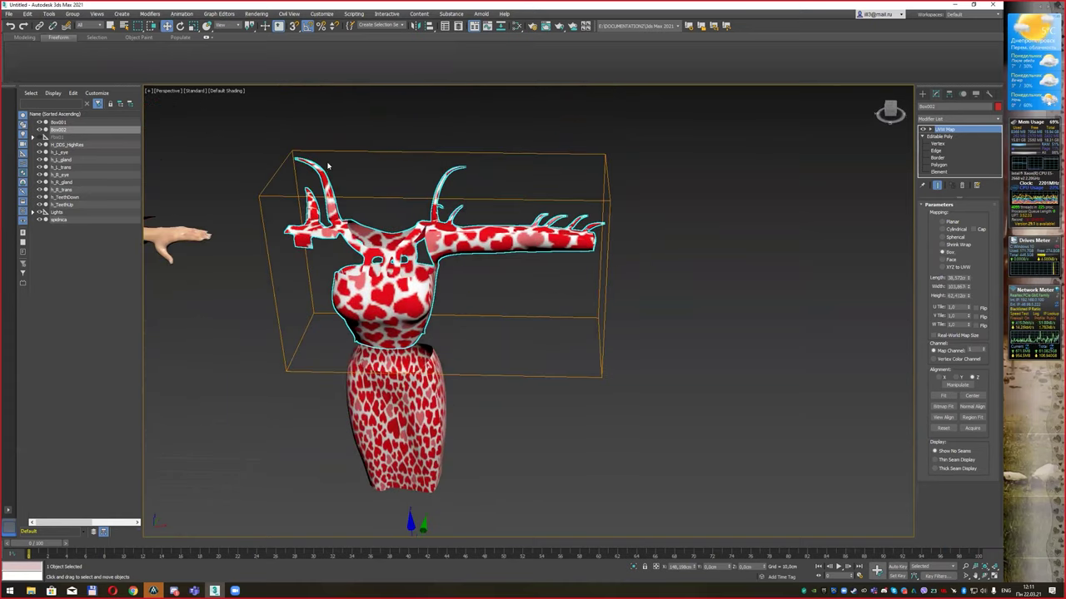
{"action": "middle_click_drag", "start_coordinate": [504, 247], "coordinate": [478, 246], "text": "alt"}
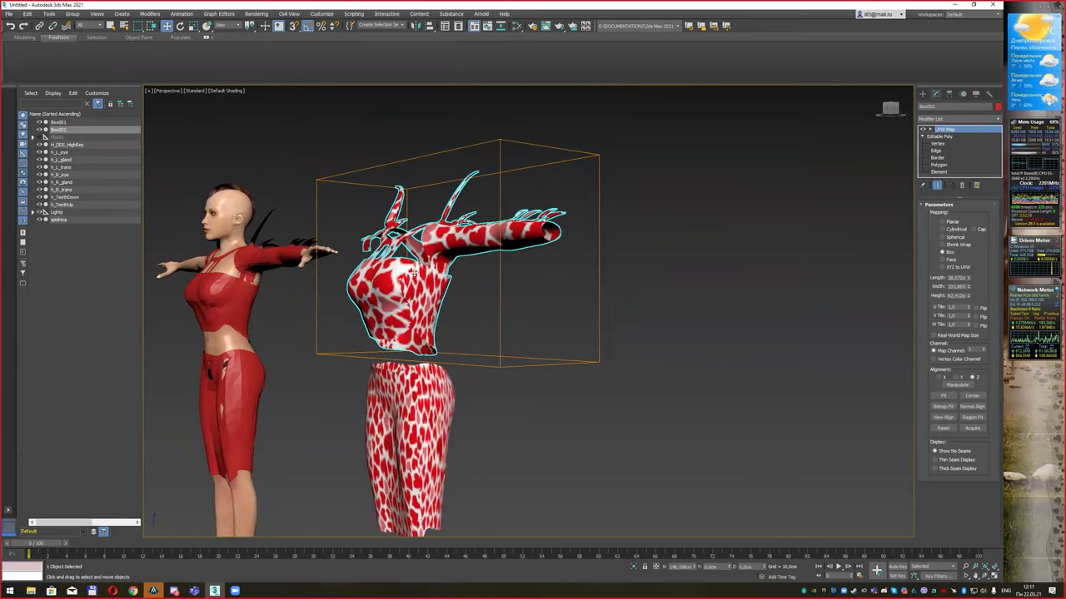
{"action": "scroll", "coordinate": [415, 272], "scroll_direction": "up", "scroll_amount": 3}
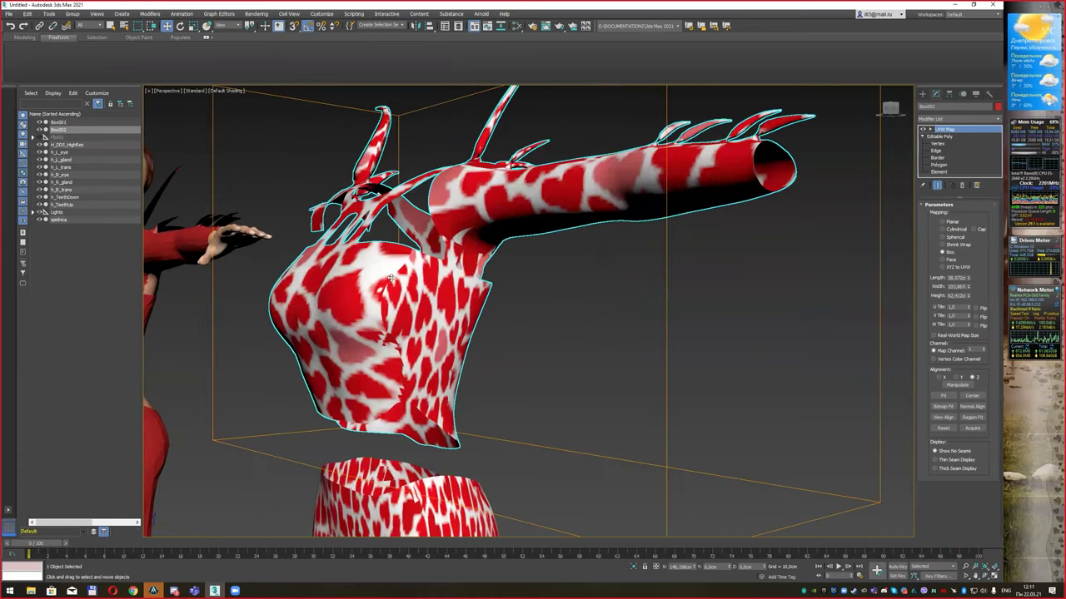
{"action": "middle_click_drag", "start_coordinate": [608, 251], "coordinate": [513, 194], "text": "alt"}
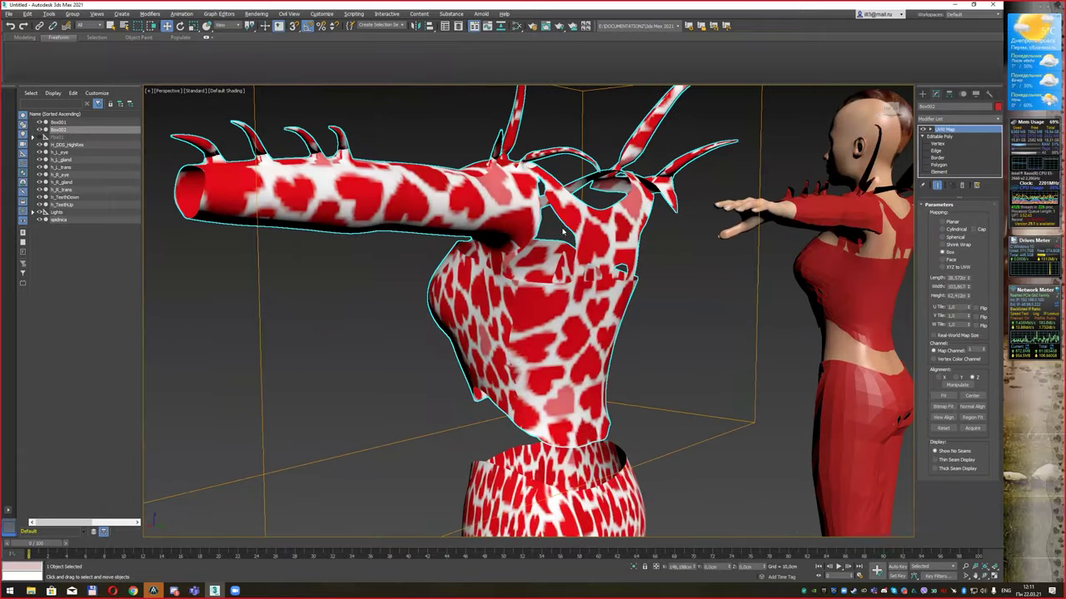
{"action": "mouse_move", "coordinate": [522, 308]}
{"action": "middle_mouse_down", "text": "alt"}
{"action": "mouse_move", "coordinate": [590, 290]}
{"action": "mouse_move", "coordinate": [525, 350]}
{"action": "mouse_move", "coordinate": [572, 350]}
{"action": "mouse_move", "coordinate": [527, 348]}
{"action": "mouse_move", "coordinate": [617, 330]}
{"action": "middle_mouse_up", "text": "alt"}
{"action": "scroll", "coordinate": [590, 291], "scroll_direction": "down", "scroll_amount": 3}
{"action": "left_click", "coordinate": [495, 350]}
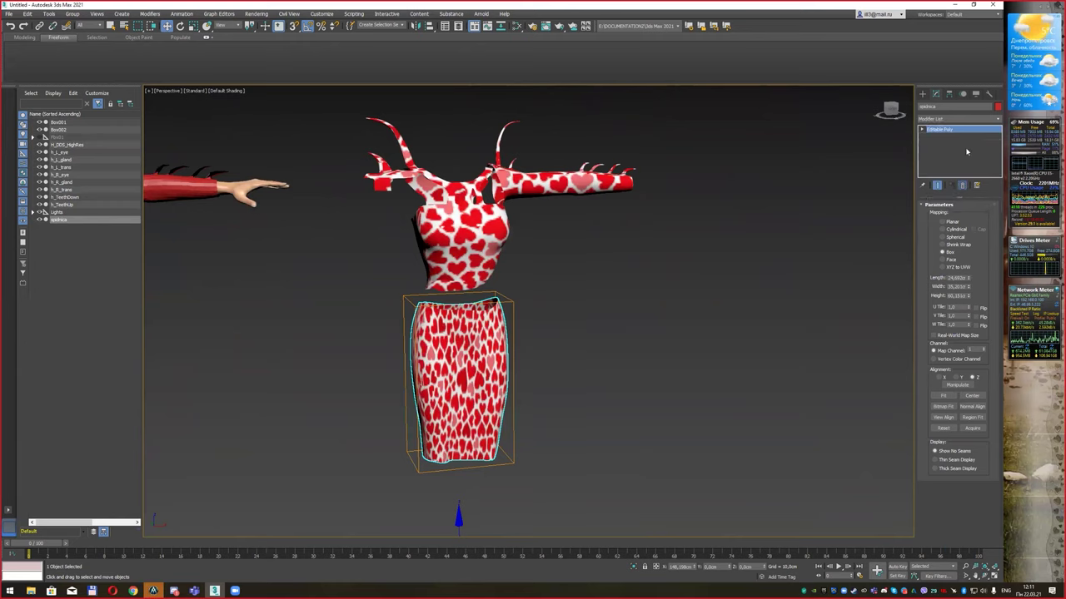
Step: Replace the skirt's UVW Map with an Unwrap UVW modifier and open the UV editor
{"action": "left_click", "coordinate": [976, 185]}
{"action": "left_click", "coordinate": [997, 123]}
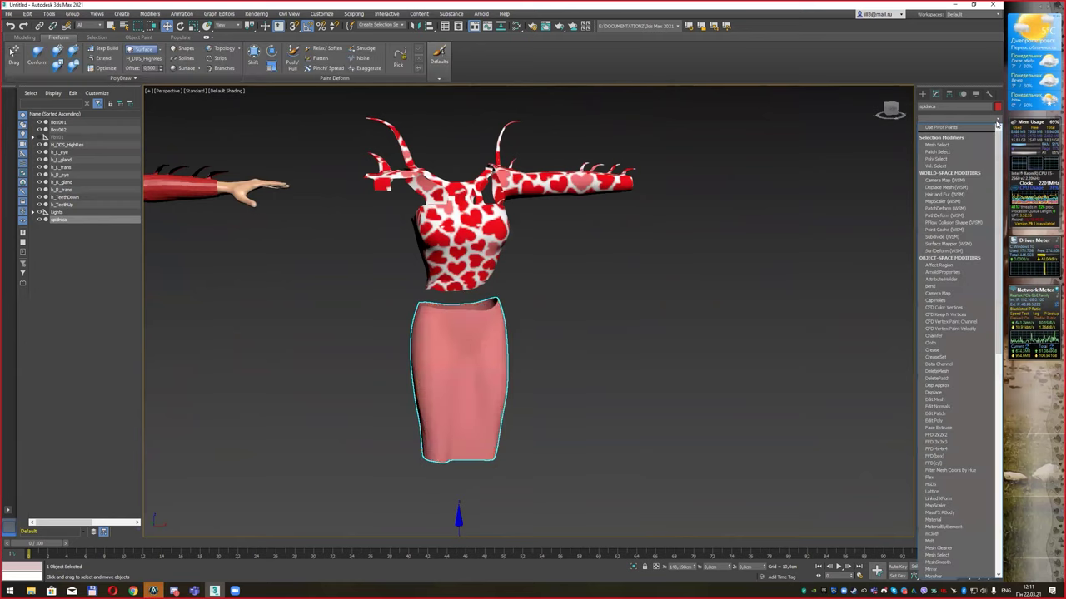
{"action": "key", "text": "u"}
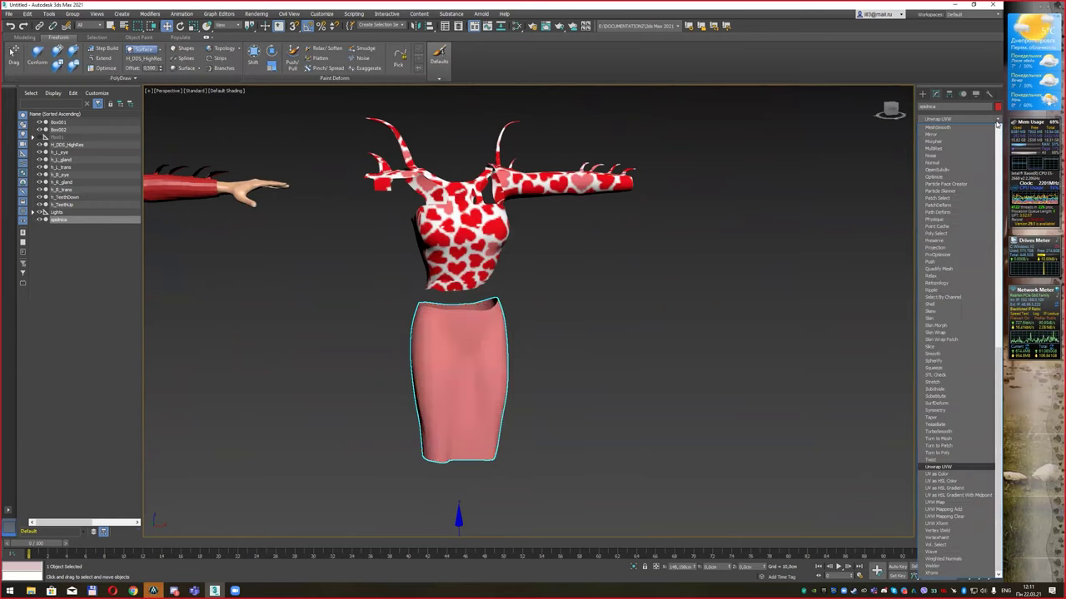
{"action": "left_click", "coordinate": [960, 467]}
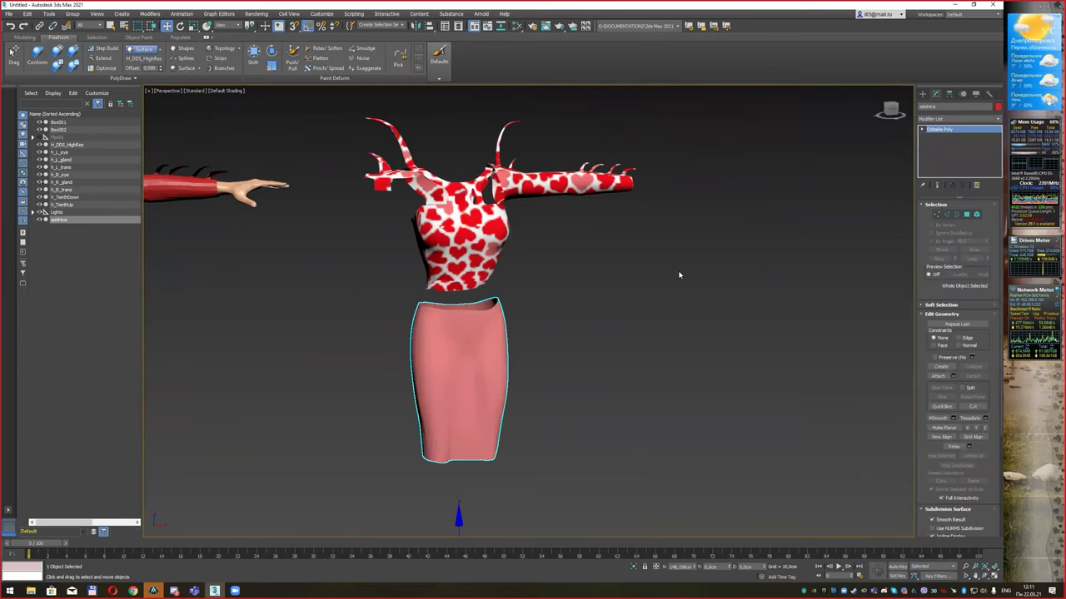
{"action": "left_click", "coordinate": [958, 379]}
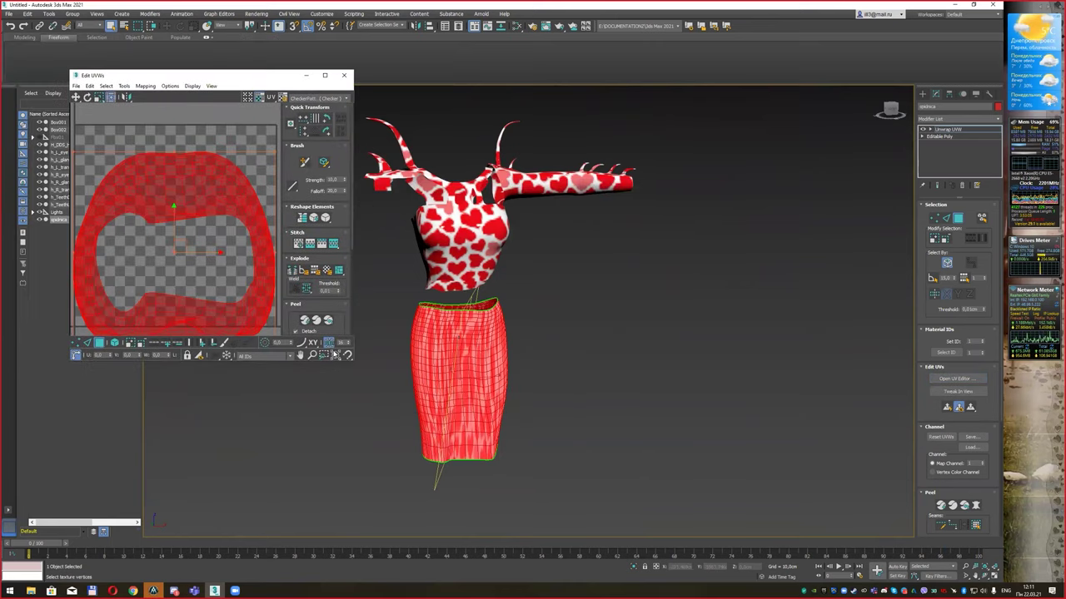
Step: Enlarge the Edit UVWs window, then shrink and reposition the skirt's UV island
{"action": "left_click_drag", "start_coordinate": [353, 359], "coordinate": [394, 459]}
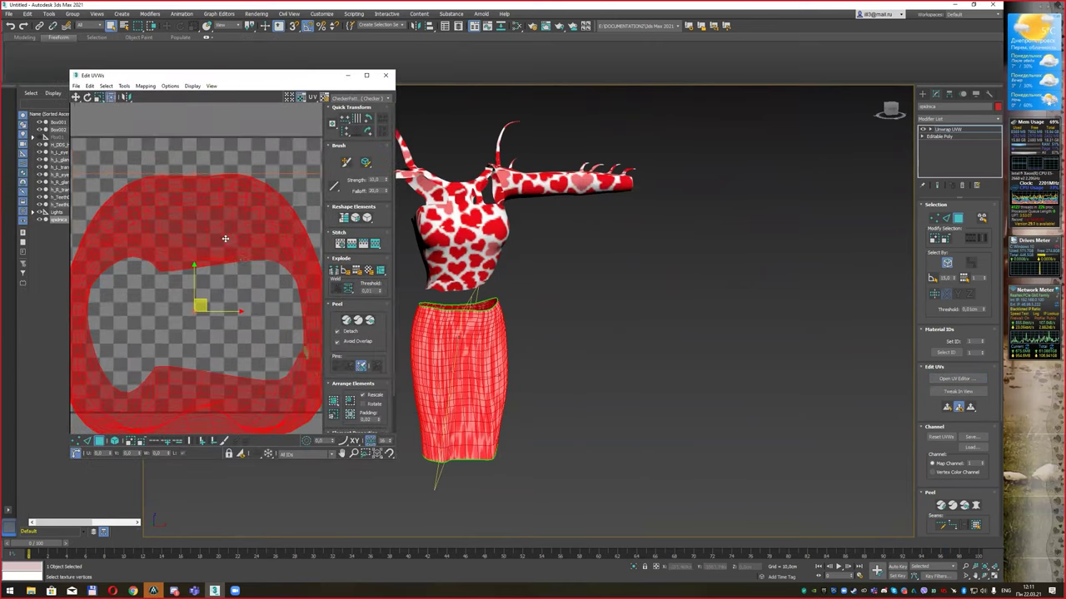
{"action": "scroll", "coordinate": [216, 225], "scroll_direction": "down", "scroll_amount": 3}
{"action": "left_click_drag", "start_coordinate": [206, 214], "coordinate": [202, 194]}
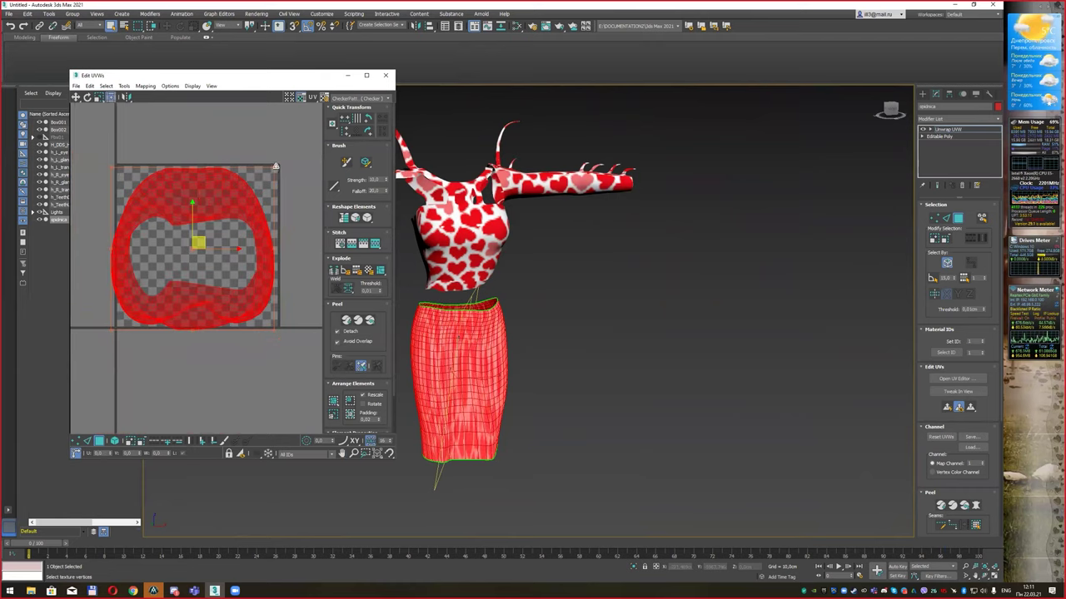
{"action": "left_click_drag", "start_coordinate": [275, 167], "coordinate": [225, 209]}
{"action": "left_click_drag", "start_coordinate": [142, 223], "coordinate": [176, 185]}
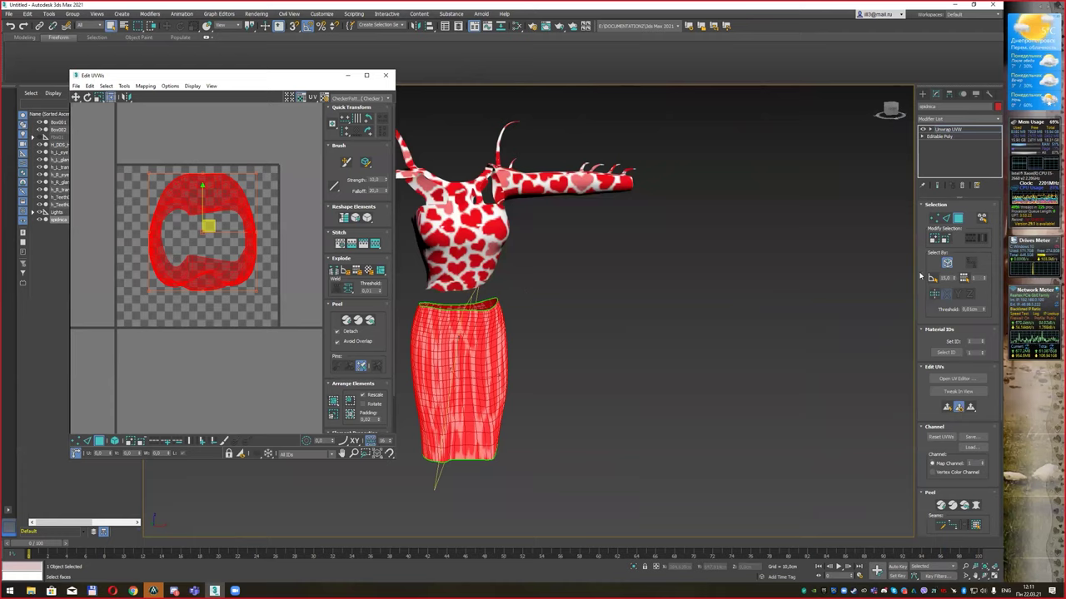
{"action": "left_click_drag", "start_coordinate": [915, 304], "coordinate": [796, 305]}
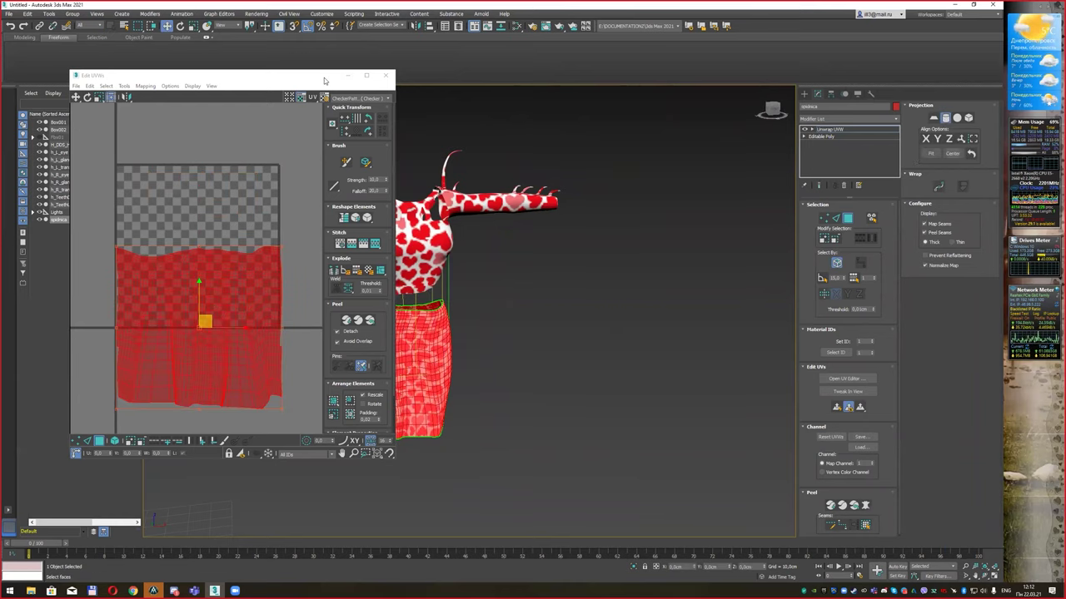
{"action": "left_click_drag", "start_coordinate": [325, 80], "coordinate": [264, 80]}
Step: Apply and confirm a Cylindrical Map projection on the skirt's UVs
{"action": "left_click", "coordinate": [932, 155]}
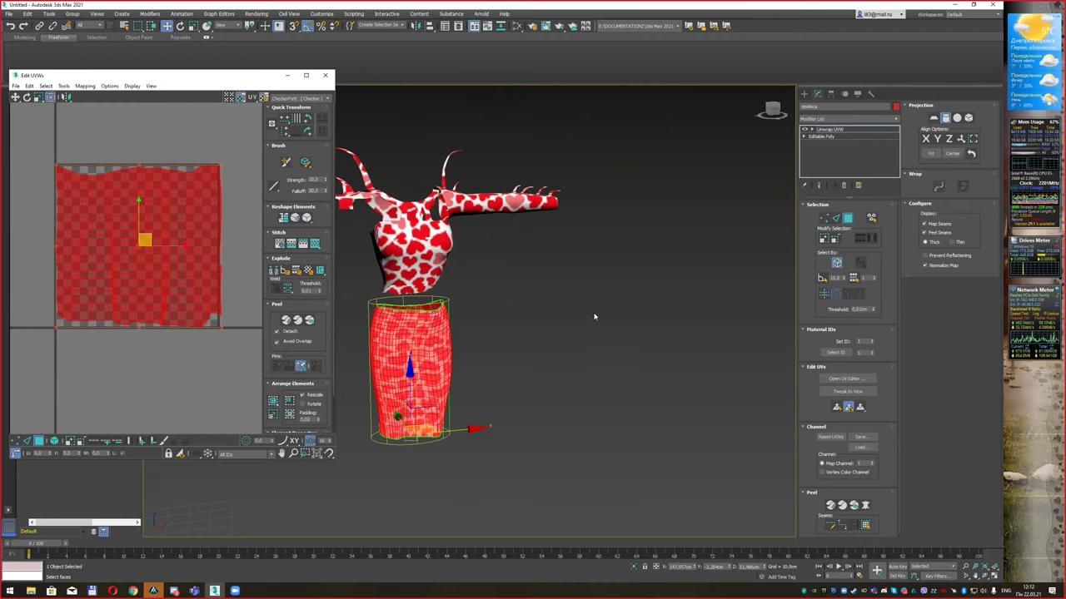
{"action": "mouse_move", "coordinate": [492, 353]}
{"action": "middle_mouse_down", "text": "alt"}
{"action": "mouse_move", "coordinate": [421, 355]}
{"action": "mouse_move", "coordinate": [554, 303]}
{"action": "middle_mouse_up", "text": "alt"}
{"action": "scroll", "coordinate": [509, 263], "scroll_direction": "up", "scroll_amount": 3}
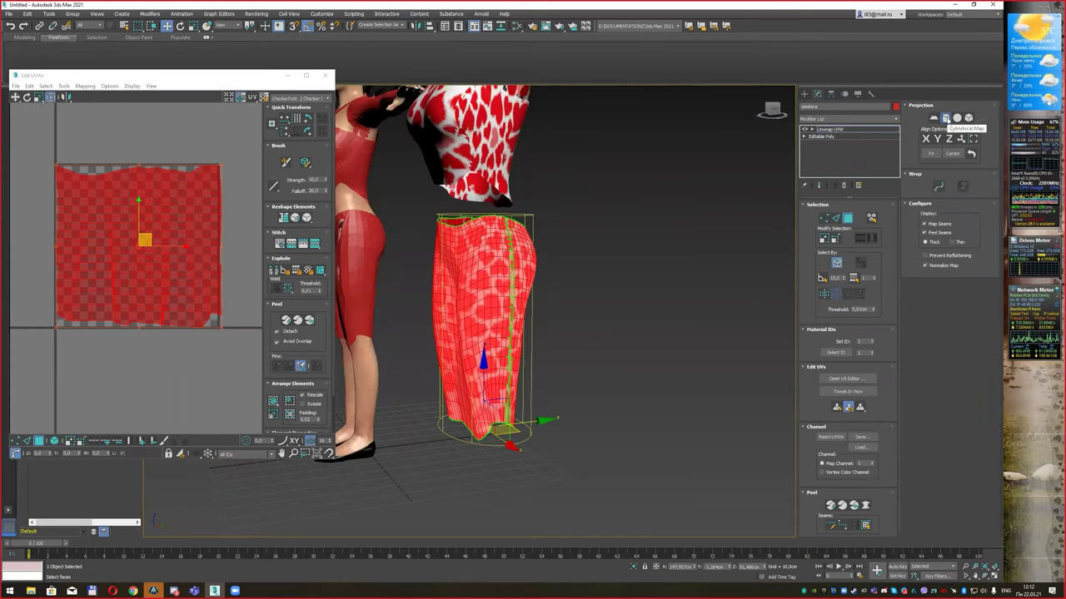
{"action": "left_click", "coordinate": [946, 119]}
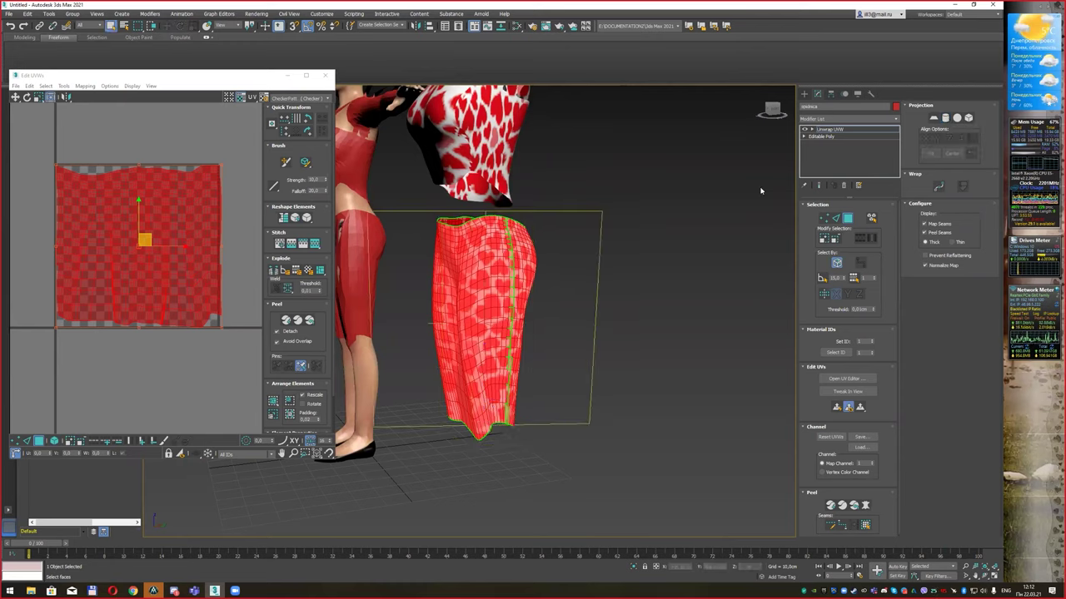
{"action": "middle_click_drag", "start_coordinate": [575, 263], "coordinate": [567, 263], "text": "alt"}
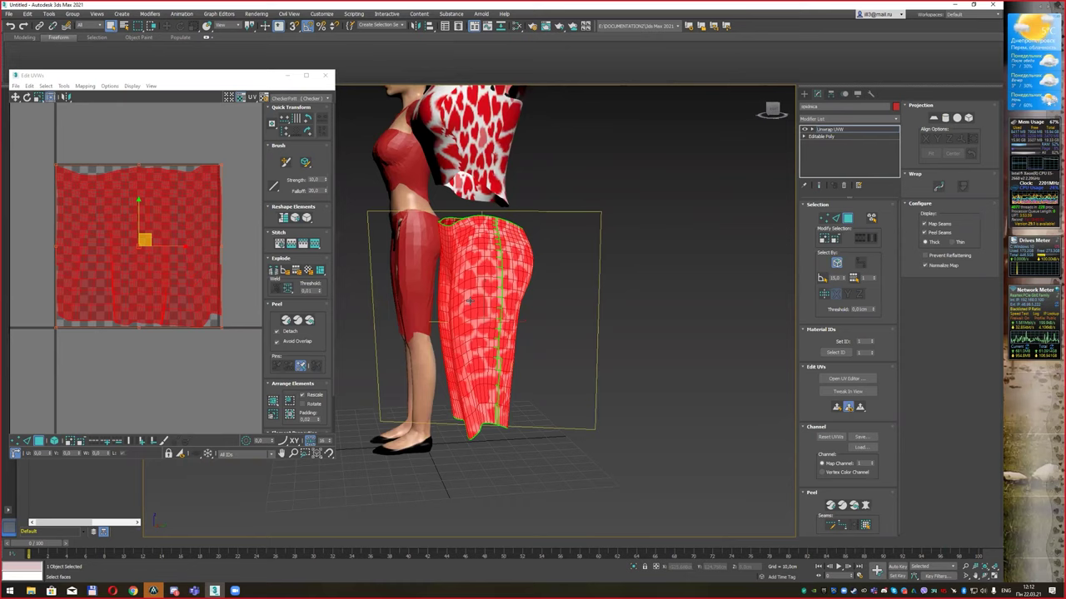
{"action": "scroll", "coordinate": [567, 263], "scroll_direction": "up", "scroll_amount": 2}
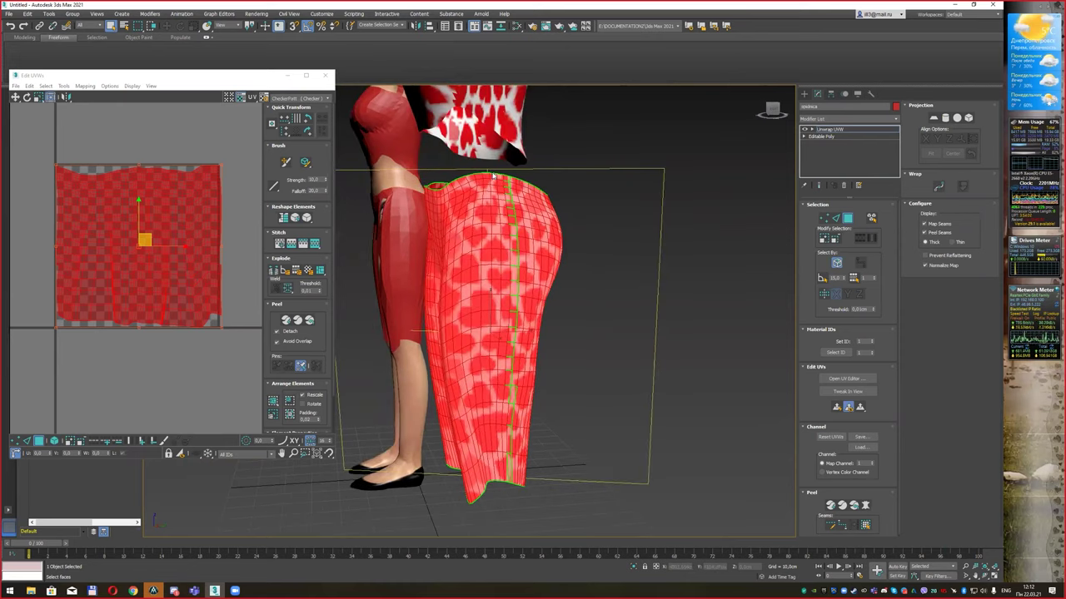
{"action": "mouse_move", "coordinate": [552, 274]}
{"action": "middle_mouse_down", "text": "alt"}
{"action": "mouse_move", "coordinate": [690, 276]}
{"action": "mouse_move", "coordinate": [490, 289]}
{"action": "middle_mouse_up", "text": "alt"}
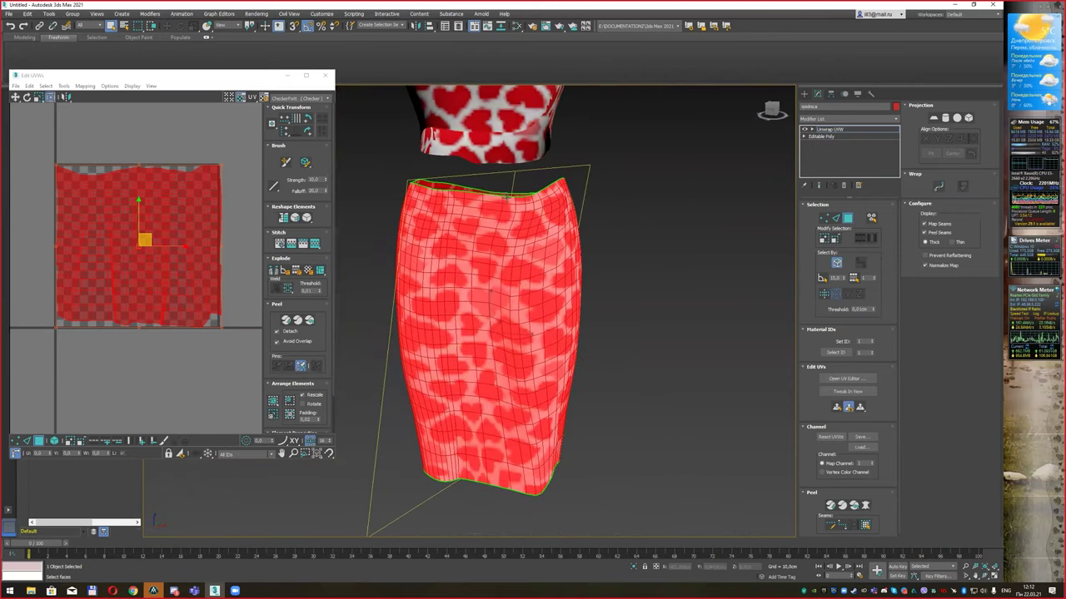
{"action": "scroll", "coordinate": [506, 198], "scroll_direction": "down", "scroll_amount": 3}
{"action": "scroll", "coordinate": [596, 255], "scroll_direction": "down", "scroll_amount": 1}
{"action": "scroll", "coordinate": [616, 243], "scroll_direction": "down", "scroll_amount": 1}
{"action": "scroll", "coordinate": [616, 243], "scroll_direction": "down", "scroll_amount": 2}
{"action": "scroll", "coordinate": [616, 243], "scroll_direction": "down", "scroll_amount": 1}
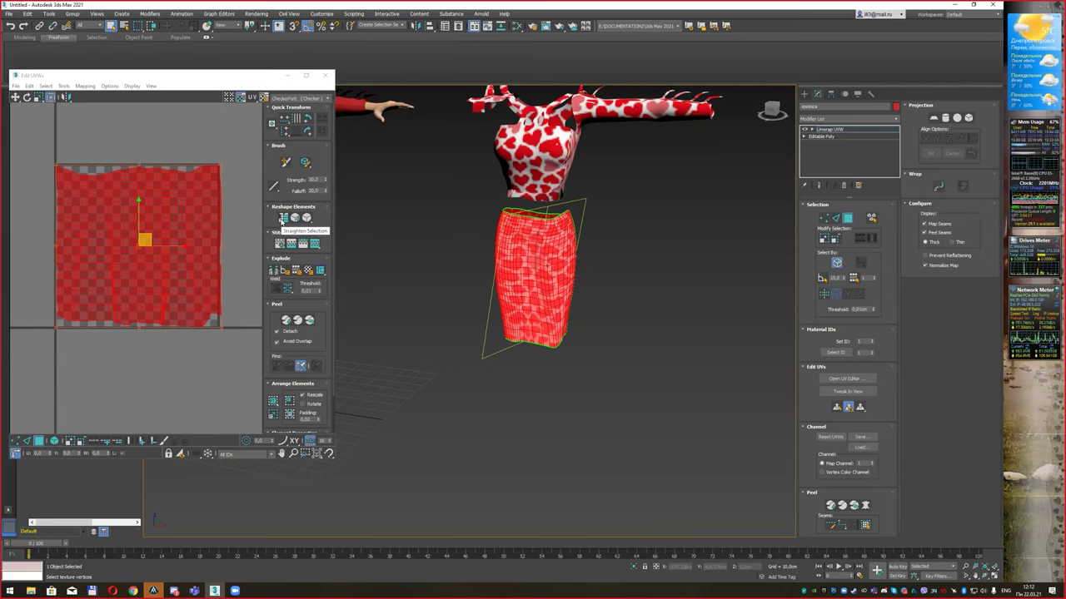
Step: Try Straighten Selection, undo it, then run Relax Until Flat on the skirt's UVs
{"action": "left_click", "coordinate": [282, 218]}
{"action": "scroll", "coordinate": [194, 252], "scroll_direction": "down", "scroll_amount": 2}
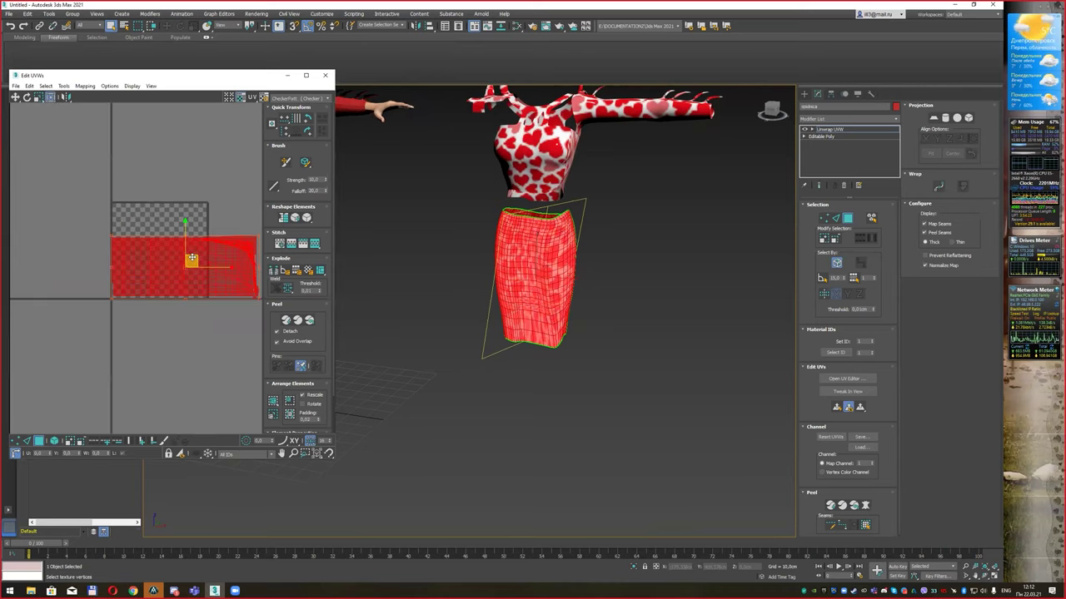
{"action": "key", "text": "ctrl+z"}
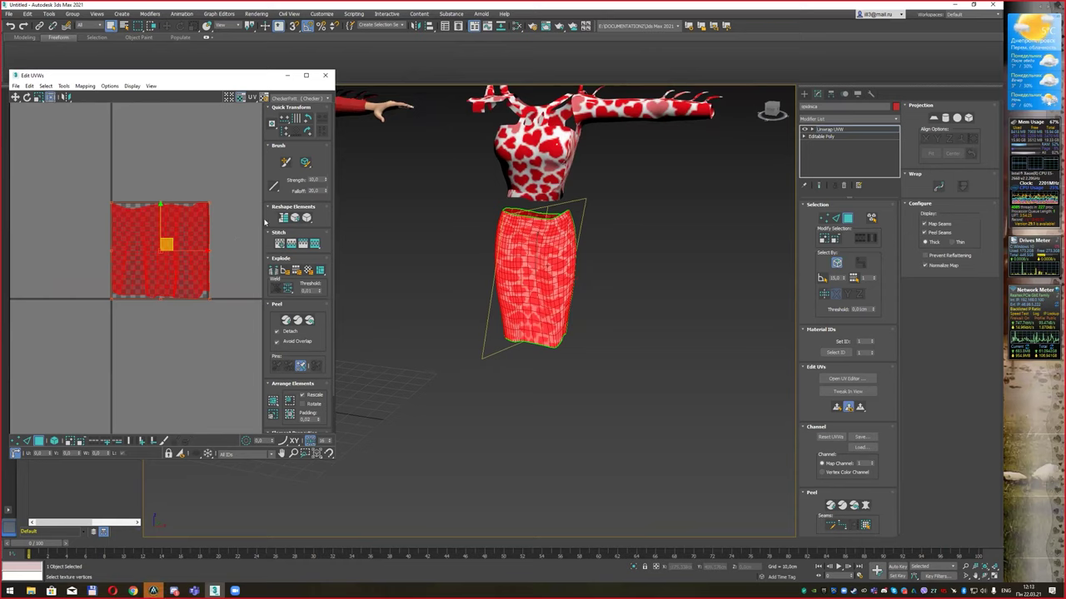
{"action": "left_click", "coordinate": [295, 219]}
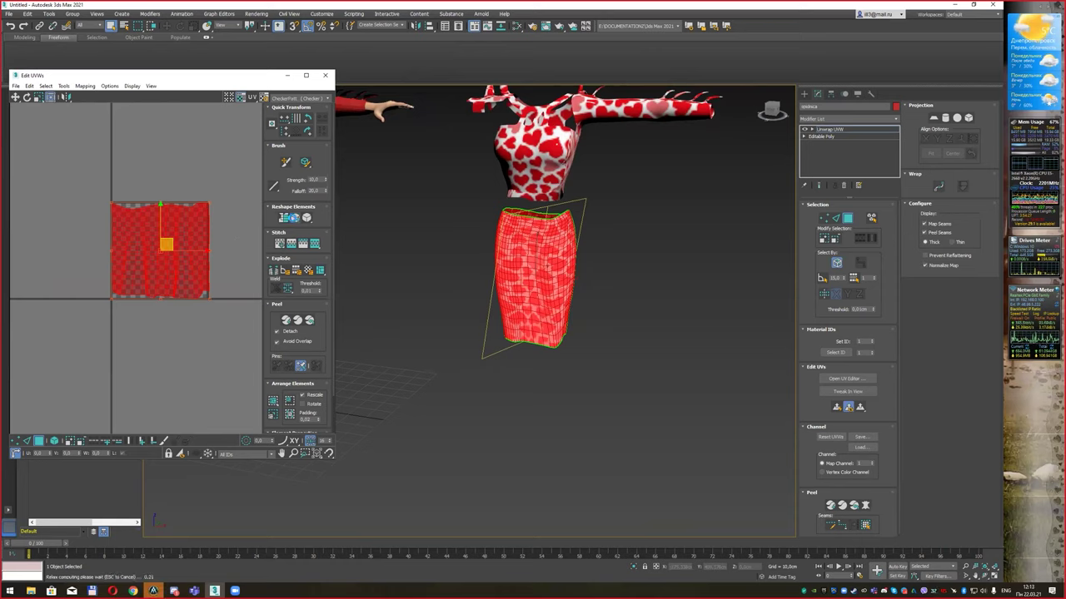
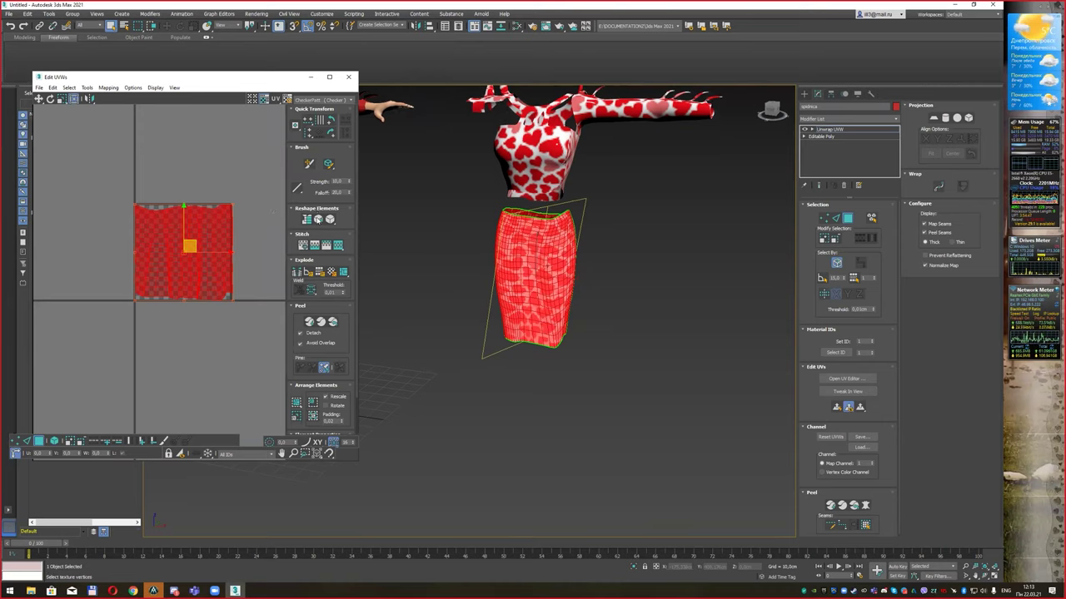
Step: Inspect the skirt's even checker pattern from the side, then close the Edit UVWs window
{"action": "middle_click_drag", "start_coordinate": [415, 246], "coordinate": [529, 285], "text": "alt"}
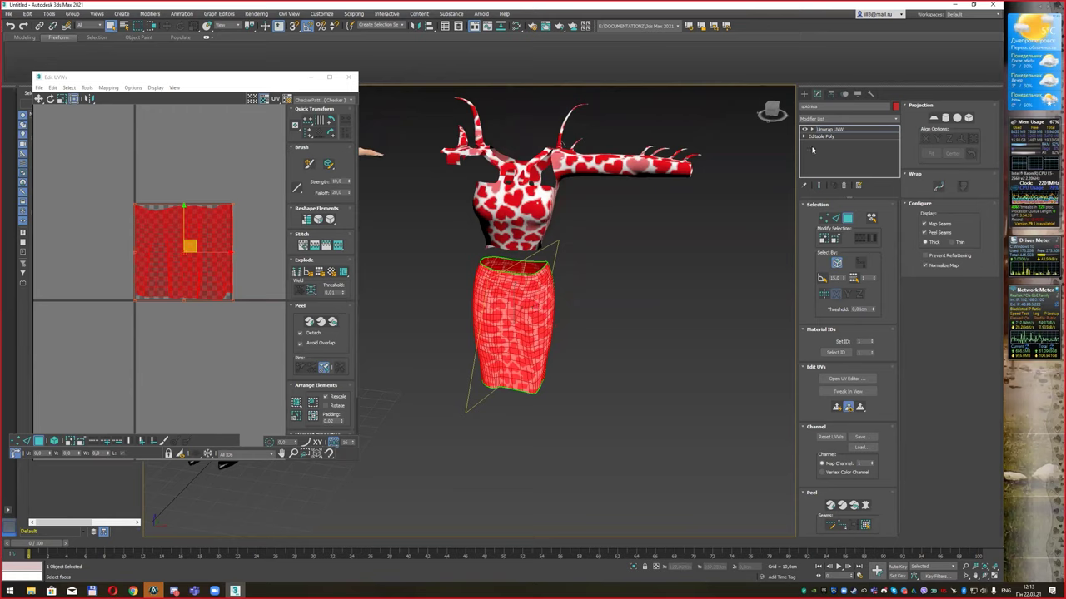
{"action": "middle_click_drag", "start_coordinate": [574, 267], "coordinate": [580, 269], "text": "alt"}
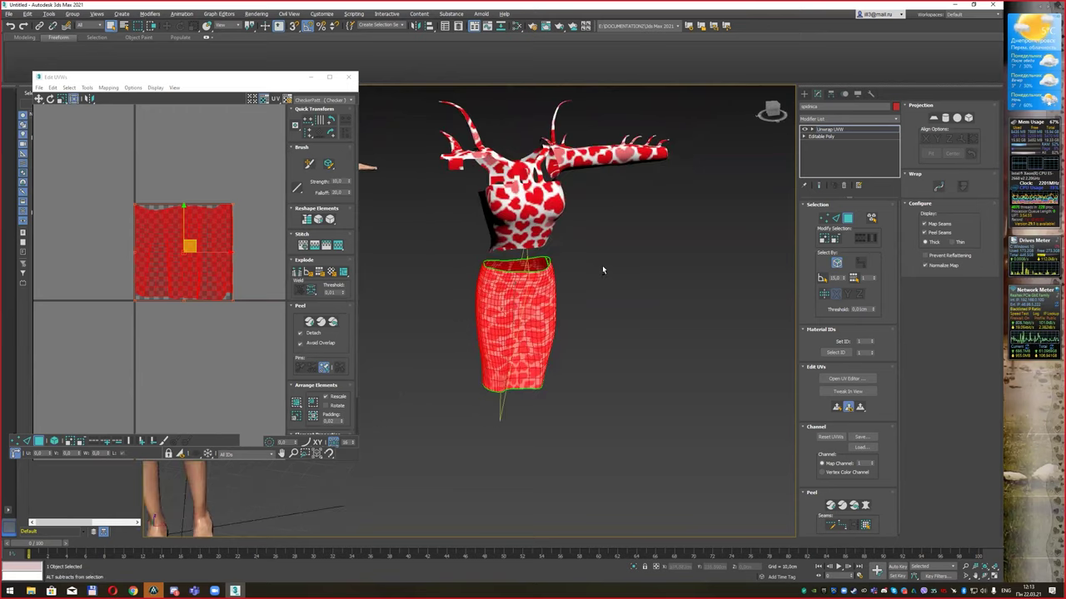
{"action": "middle_click_drag", "start_coordinate": [612, 183], "coordinate": [588, 188], "text": "alt"}
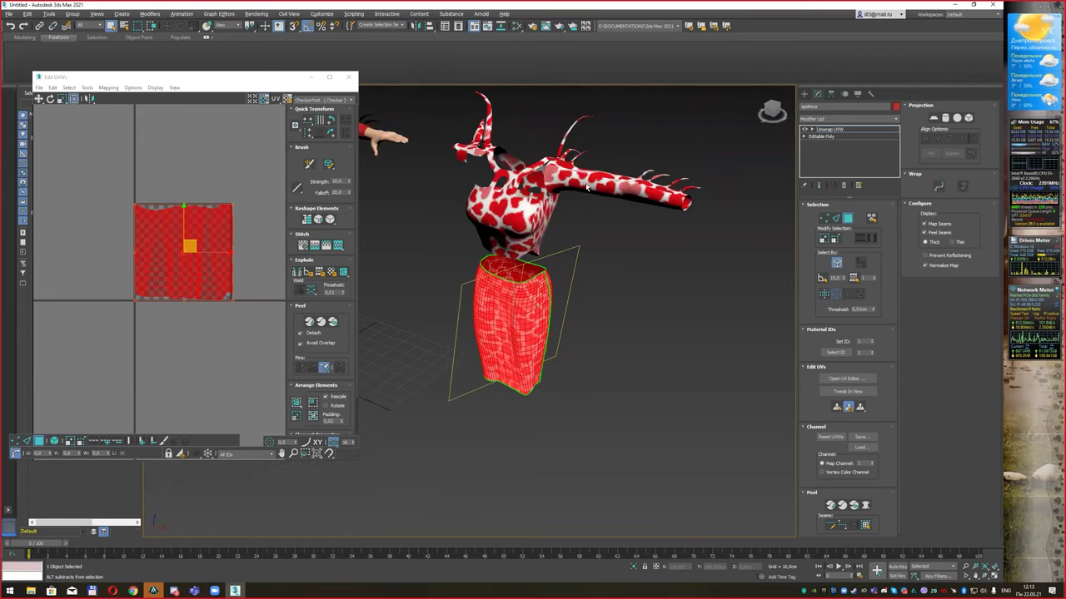
{"action": "left_click", "coordinate": [348, 76]}
Step: Clone the heart-print top and place the copy to the right of the original
{"action": "left_click", "coordinate": [581, 204]}
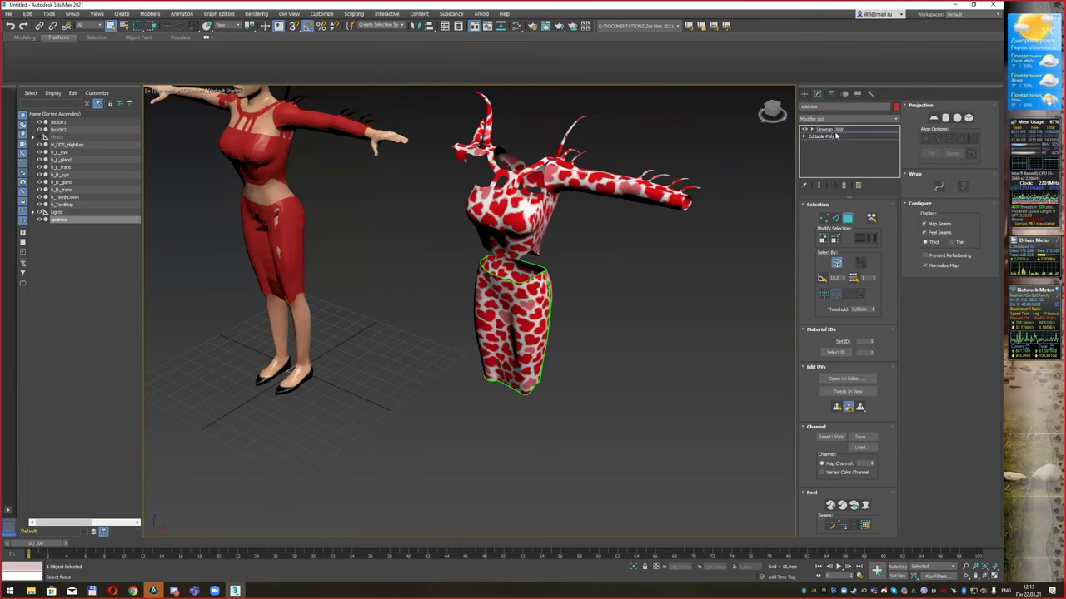
{"action": "left_click", "coordinate": [555, 180]}
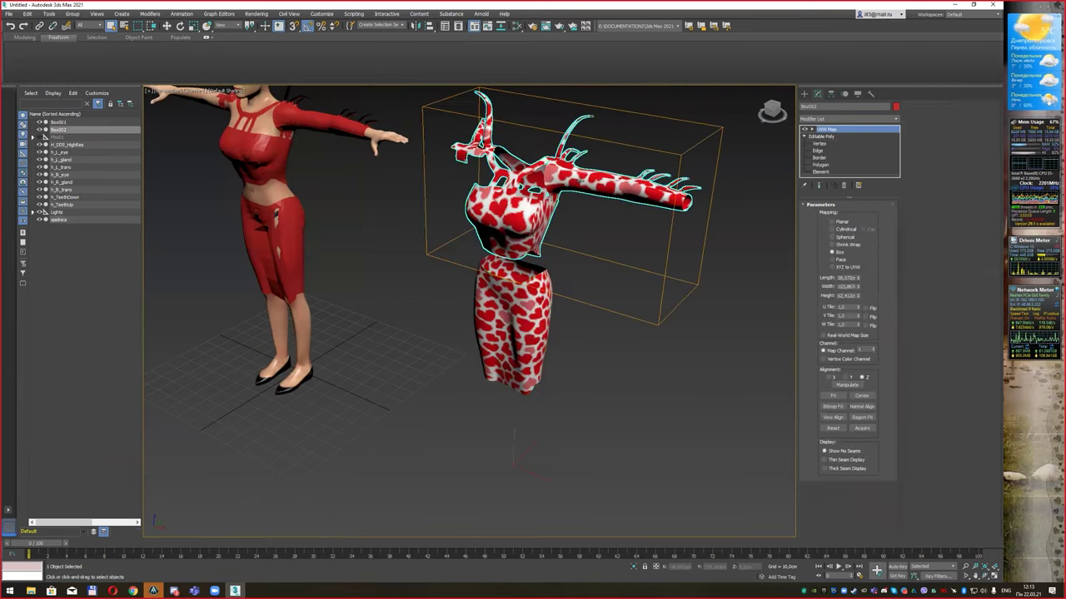
{"action": "middle_click_drag", "start_coordinate": [516, 199], "coordinate": [480, 183], "text": "alt"}
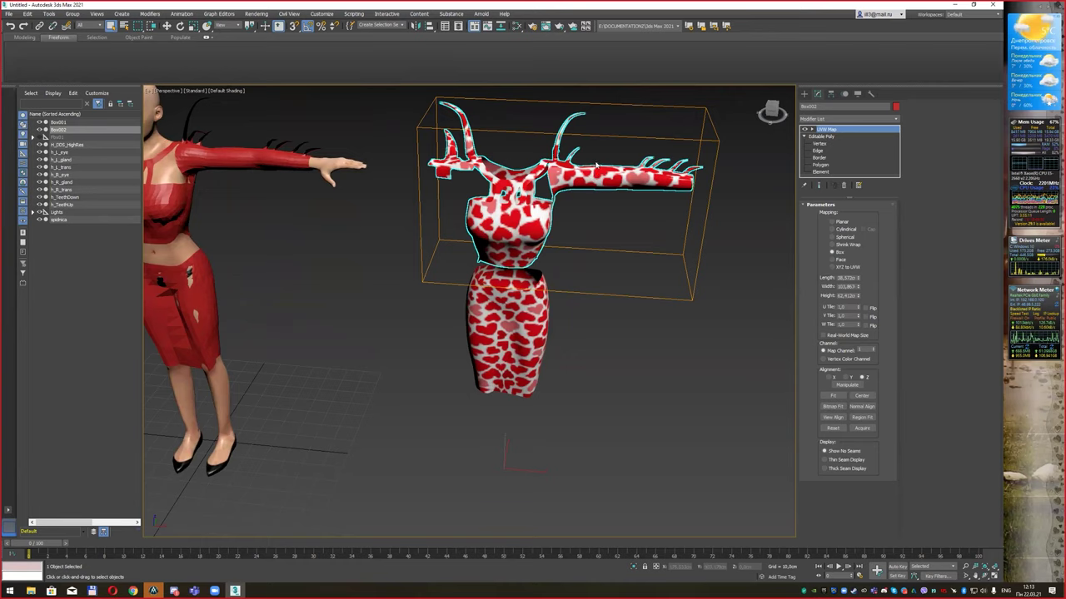
{"action": "scroll", "coordinate": [593, 169], "scroll_direction": "down", "scroll_amount": 3}
{"action": "key", "text": "w"}
{"action": "middle_click_drag", "start_coordinate": [586, 222], "coordinate": [394, 269]}
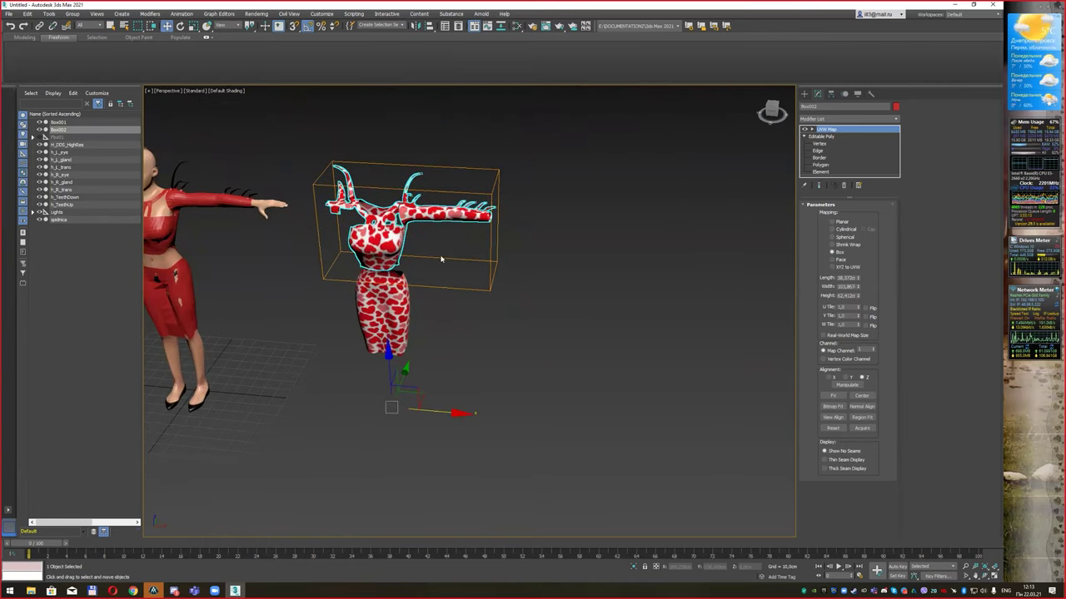
{"action": "left_click_drag", "start_coordinate": [455, 412], "coordinate": [646, 430], "text": "shift"}
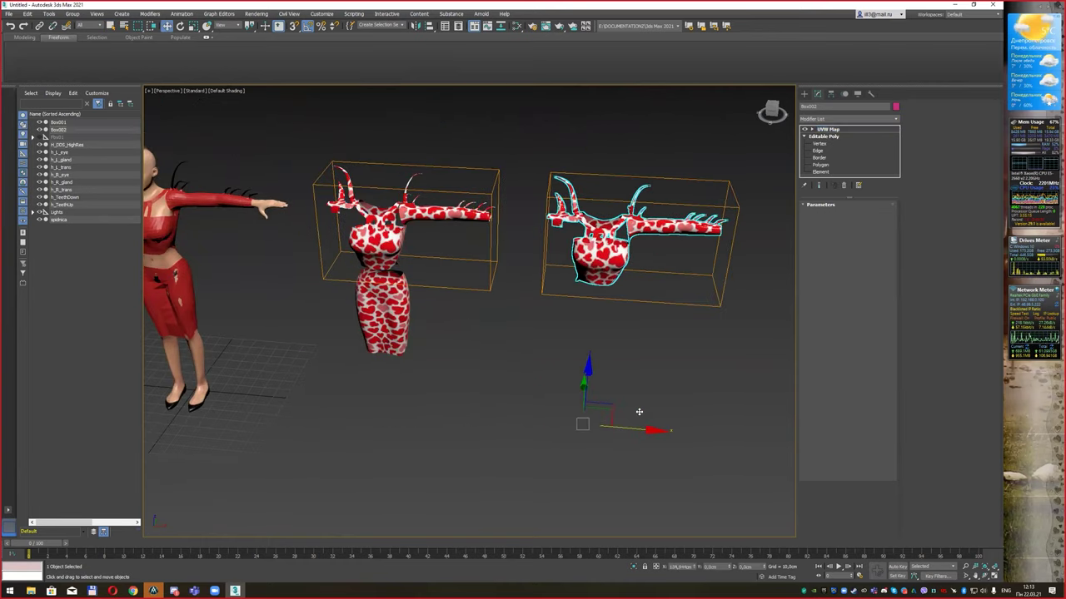
{"action": "left_click", "coordinate": [502, 330]}
Step: Clone the heart-print skirt and line the copy up under the copied top
{"action": "left_click", "coordinate": [384, 313]}
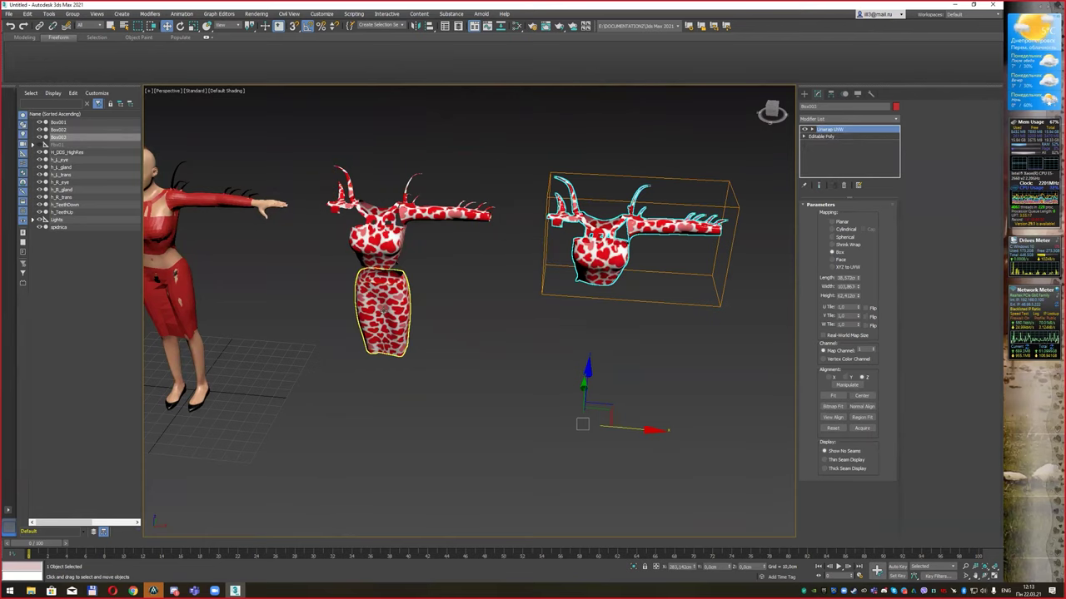
{"action": "left_click_drag", "start_coordinate": [434, 410], "coordinate": [631, 422], "text": "shift"}
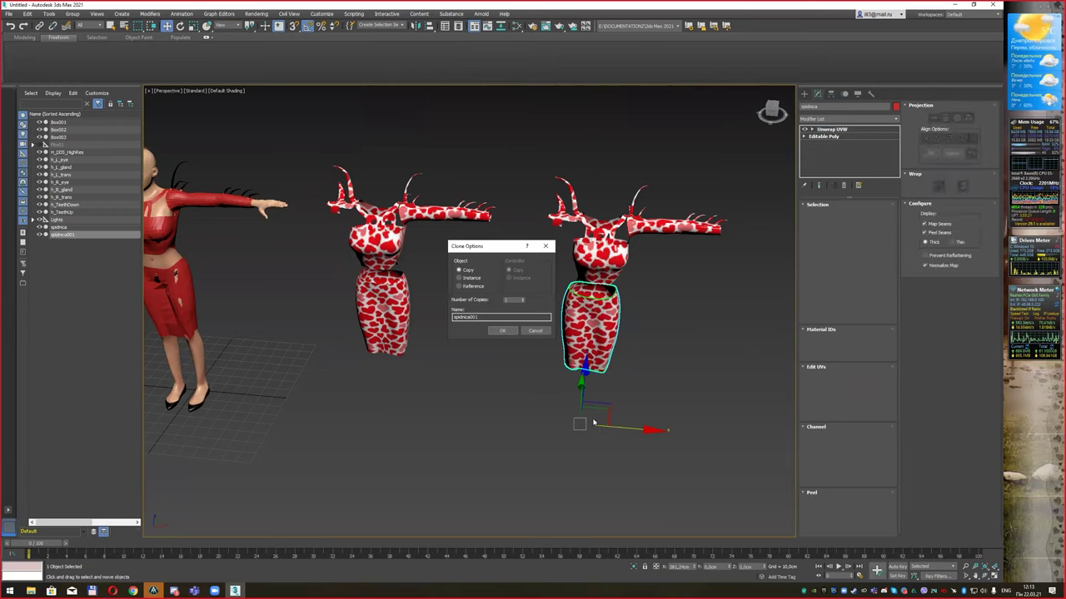
{"action": "left_click_drag", "start_coordinate": [632, 421], "coordinate": [623, 422], "text": "shift"}
{"action": "left_click", "coordinate": [507, 334]}
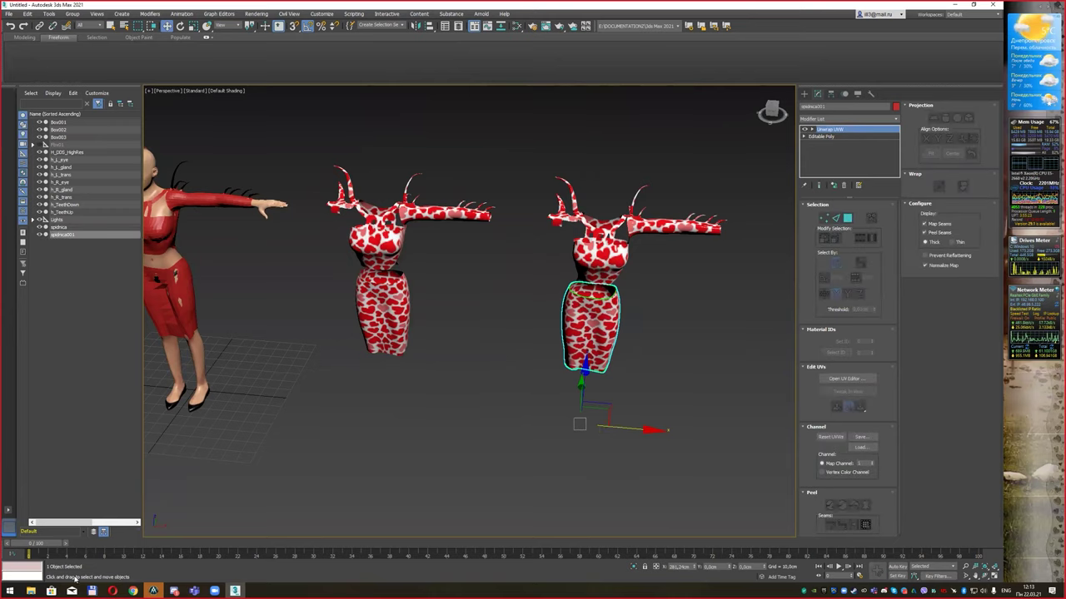
Step: Apply the плетение1 texture from the Cloth folder to the copied skirt and top
{"action": "left_click", "coordinate": [235, 591]}
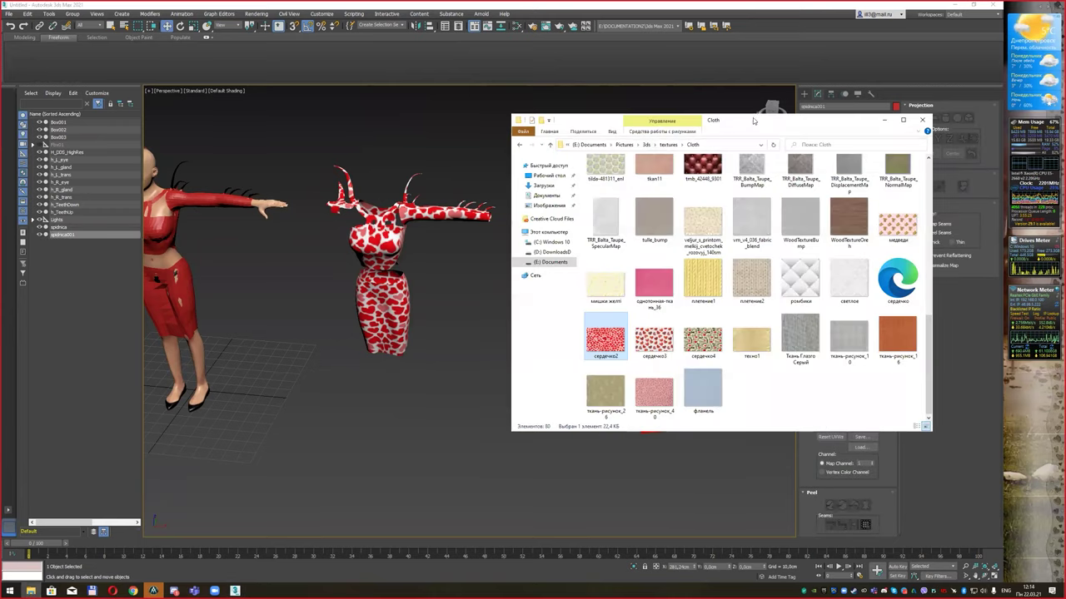
{"action": "left_click_drag", "start_coordinate": [744, 127], "coordinate": [255, 193]}
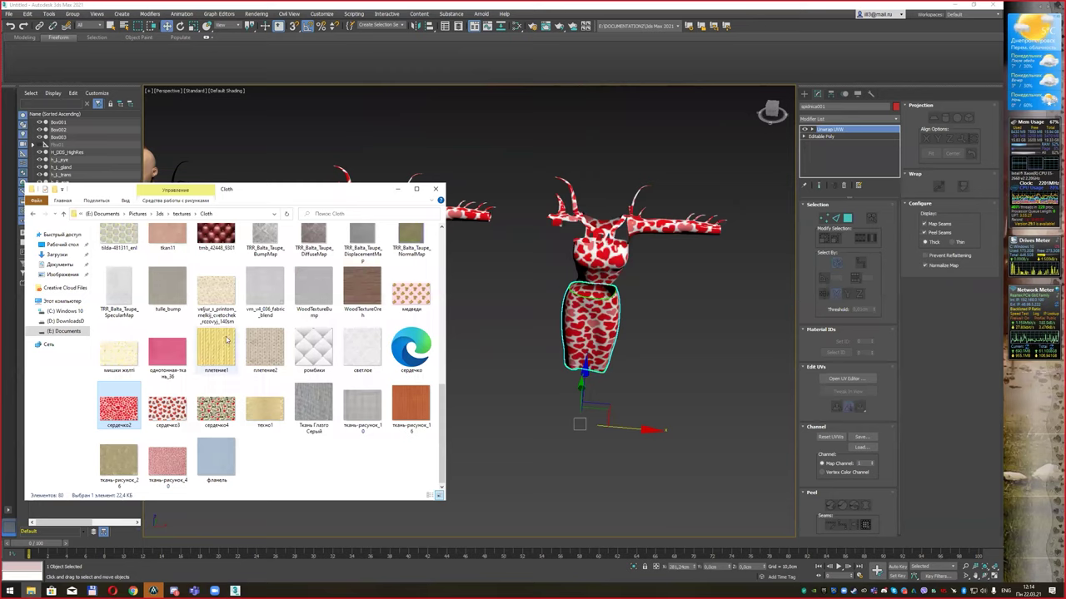
{"action": "left_click_drag", "start_coordinate": [216, 345], "coordinate": [567, 330]}
{"action": "left_click_drag", "start_coordinate": [216, 348], "coordinate": [603, 260]}
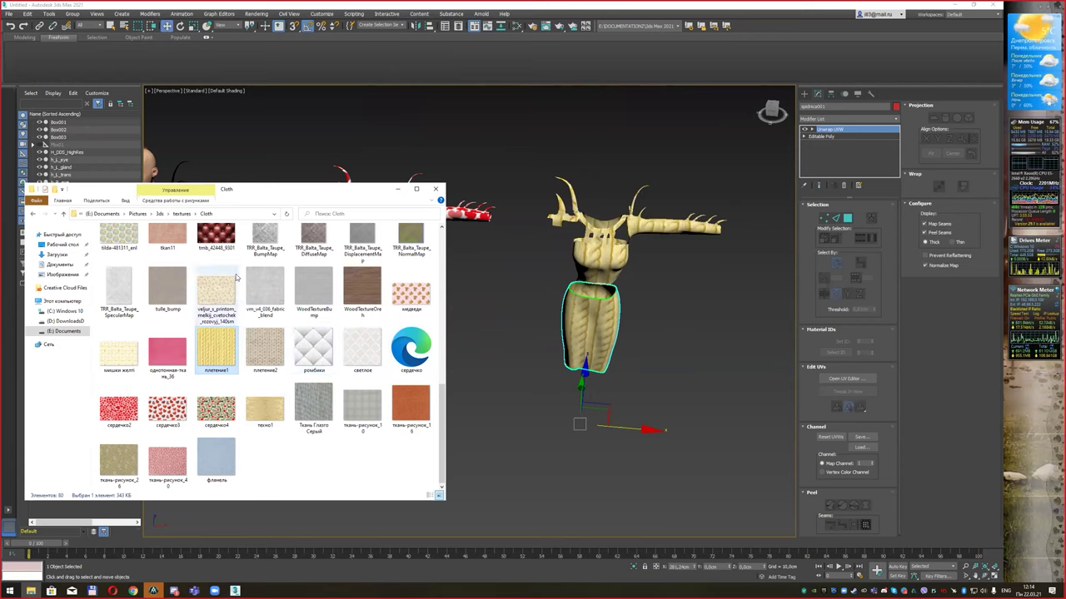
Step: Replace it with the green-leaf texture on the copied top and skirt, then close the folder
{"action": "scroll", "coordinate": [304, 335], "scroll_direction": "up", "scroll_amount": 5}
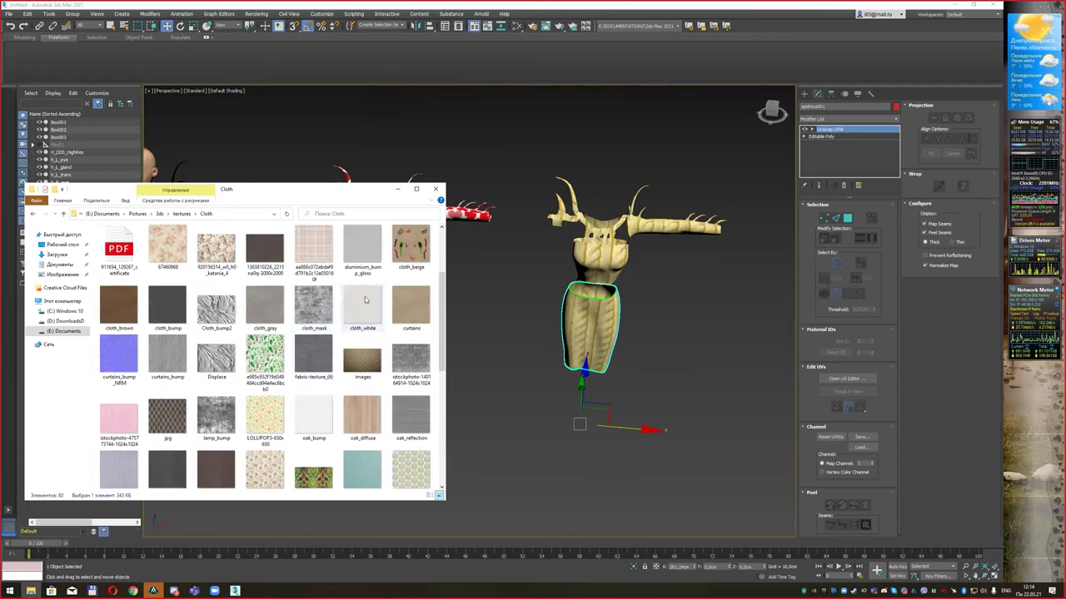
{"action": "left_click_drag", "start_coordinate": [265, 358], "coordinate": [608, 237]}
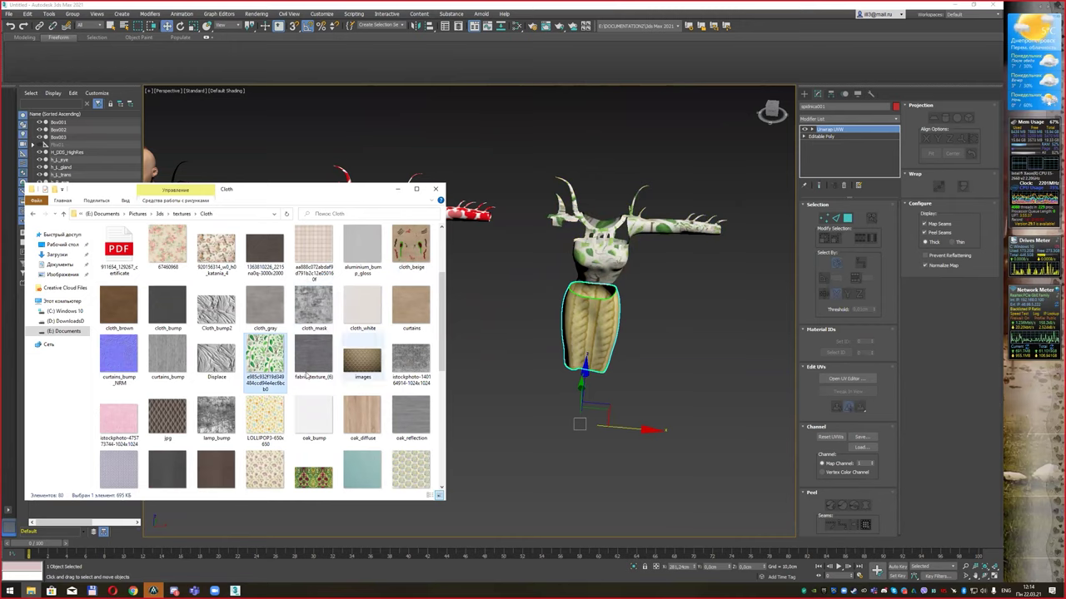
{"action": "left_click_drag", "start_coordinate": [264, 356], "coordinate": [592, 329]}
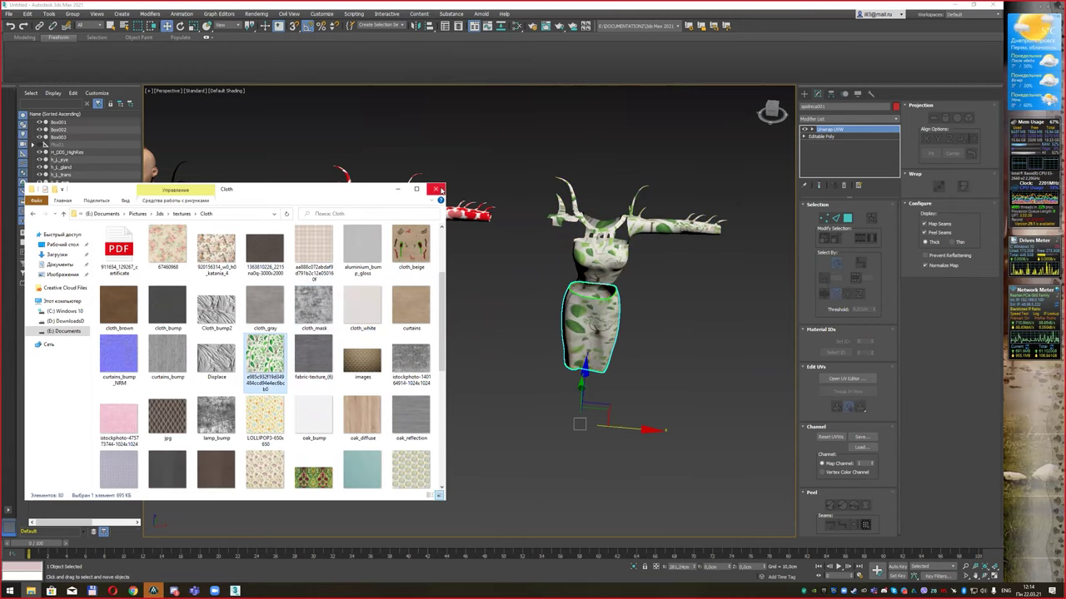
{"action": "left_click", "coordinate": [439, 190]}
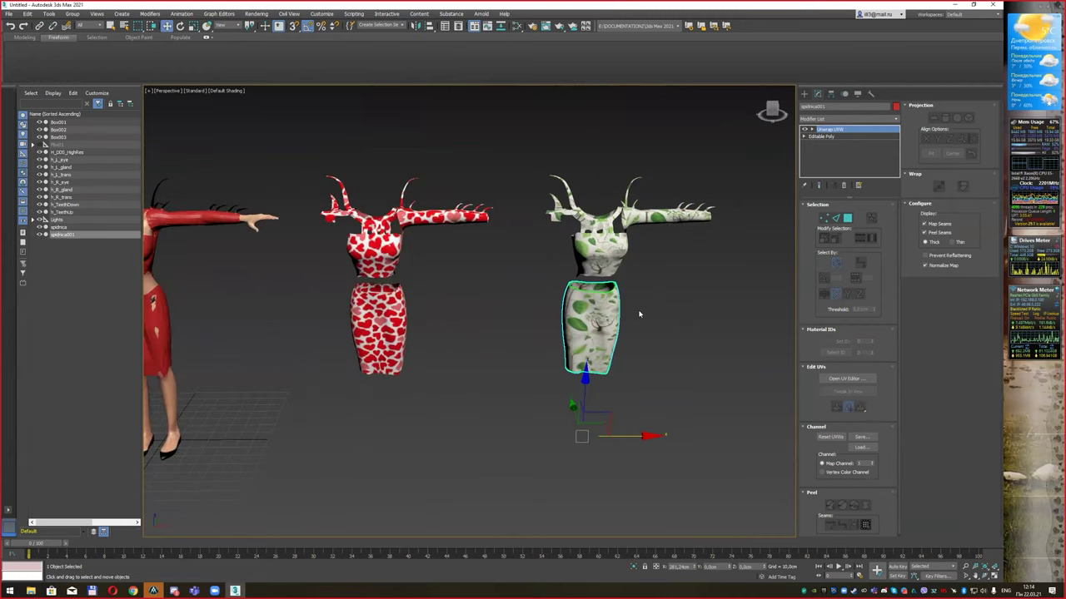
Step: Select the red top, show edges with F4, and pick an edge loop across the chest
{"action": "scroll", "coordinate": [405, 297], "scroll_direction": "down", "scroll_amount": 2}
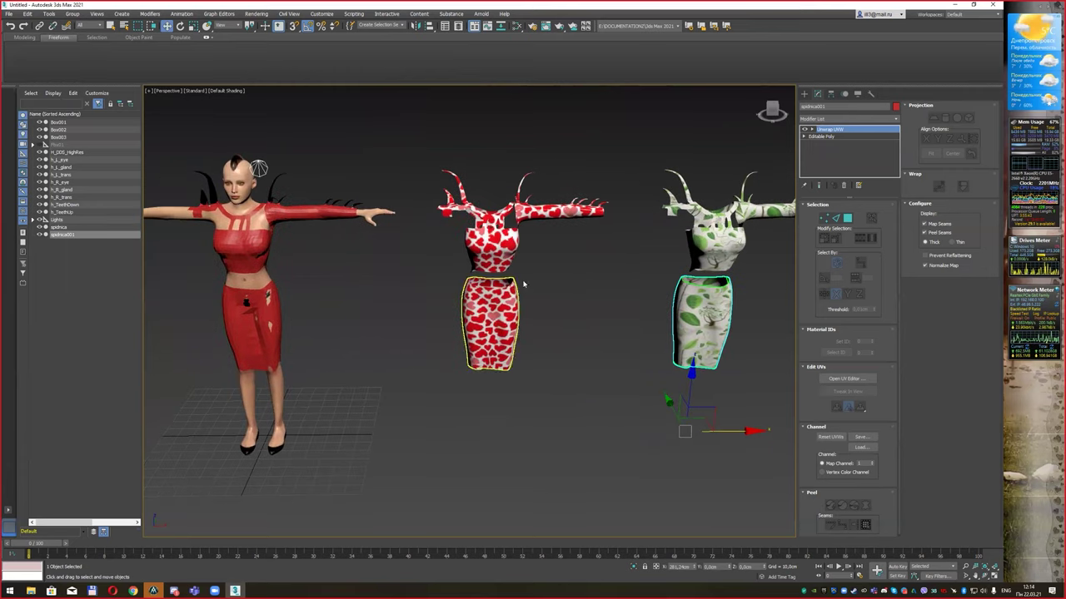
{"action": "scroll", "coordinate": [292, 237], "scroll_direction": "up", "scroll_amount": 5}
{"action": "middle_click_drag", "start_coordinate": [290, 235], "coordinate": [524, 300]}
{"action": "left_click", "coordinate": [466, 262]}
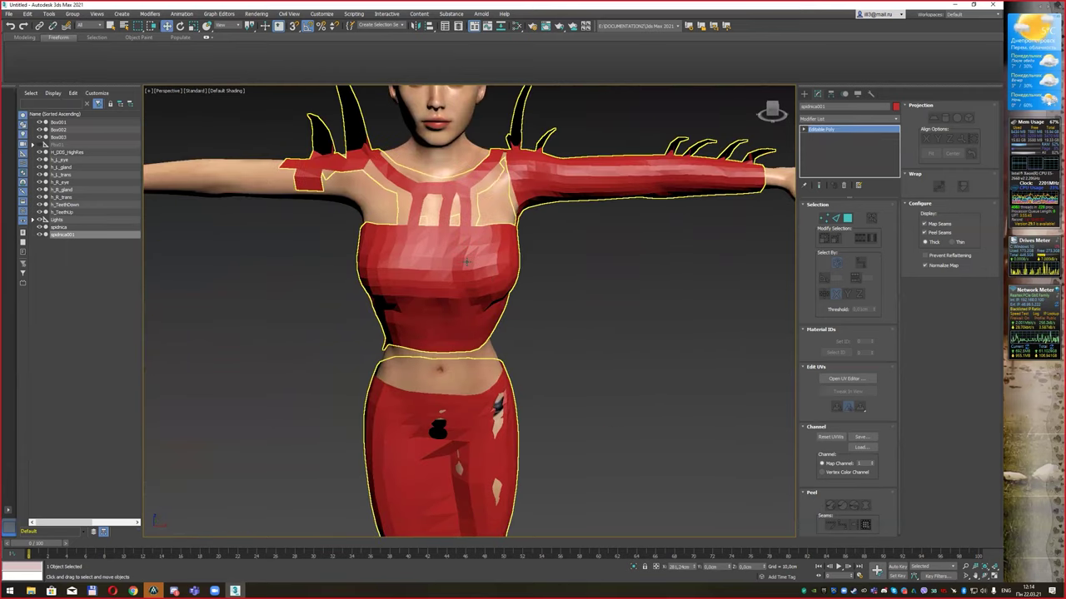
{"action": "middle_click_drag", "start_coordinate": [512, 262], "coordinate": [479, 263]}
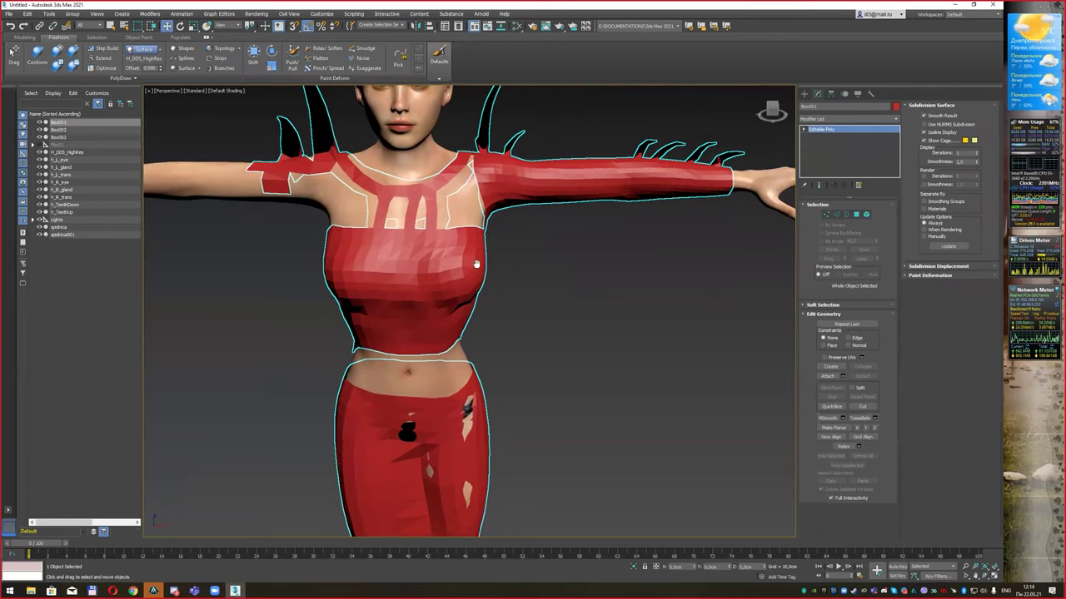
{"action": "left_click", "coordinate": [858, 215]}
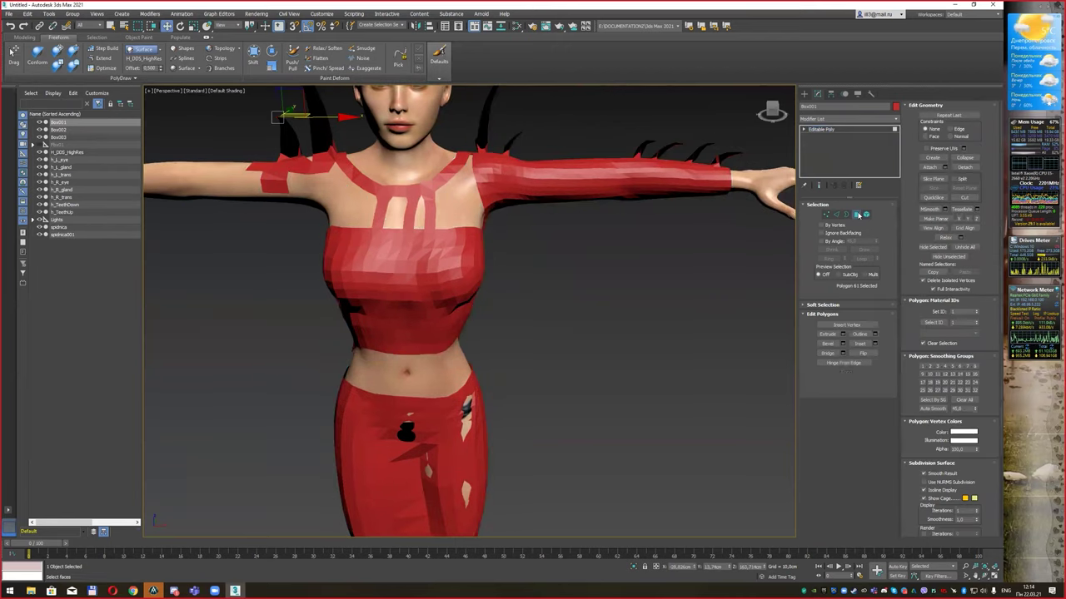
{"action": "key", "text": "F4"}
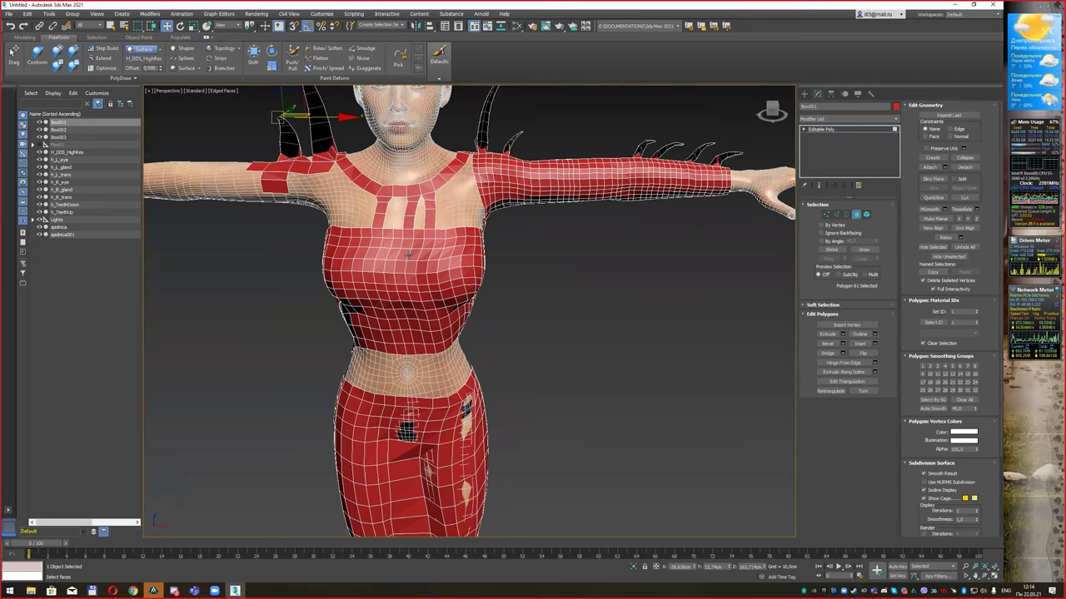
{"action": "left_click", "coordinate": [839, 215]}
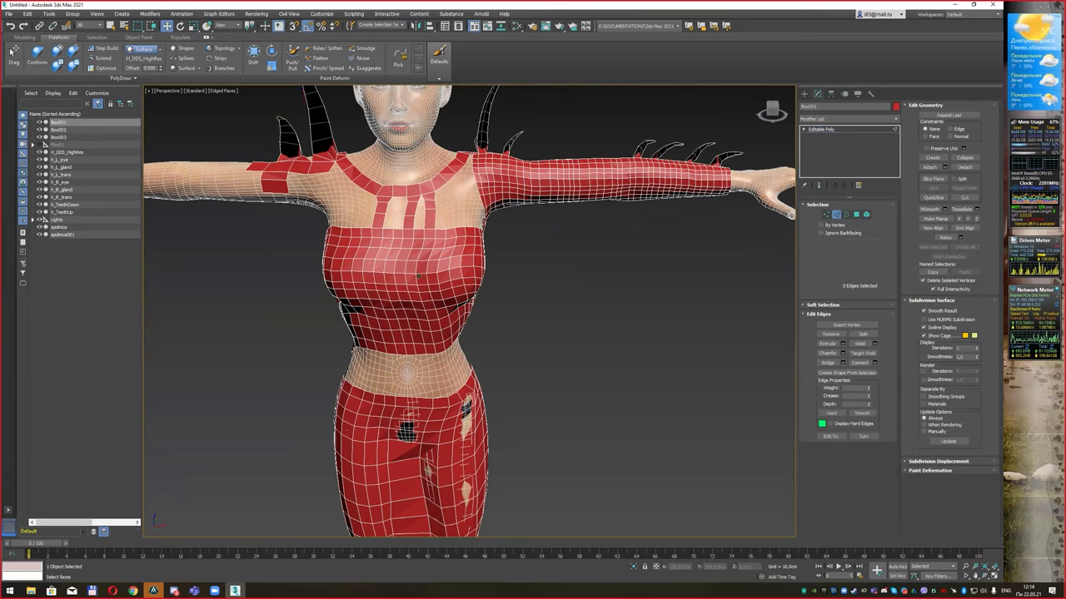
{"action": "double_click", "coordinate": [391, 243]}
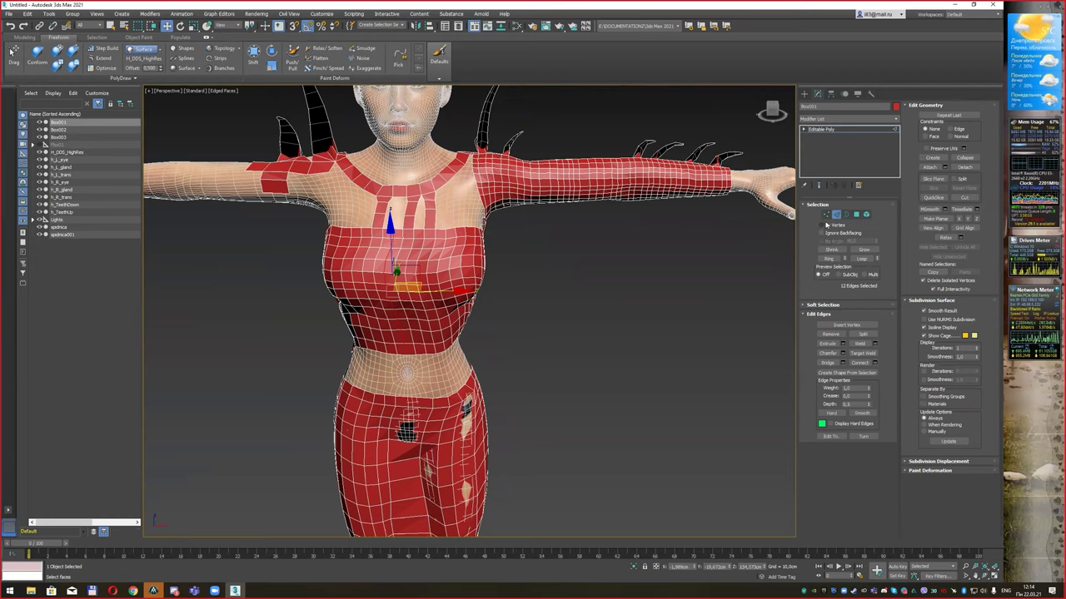
Step: Select a polygon path from chest to waist on the top and delete it
{"action": "left_click", "coordinate": [855, 215]}
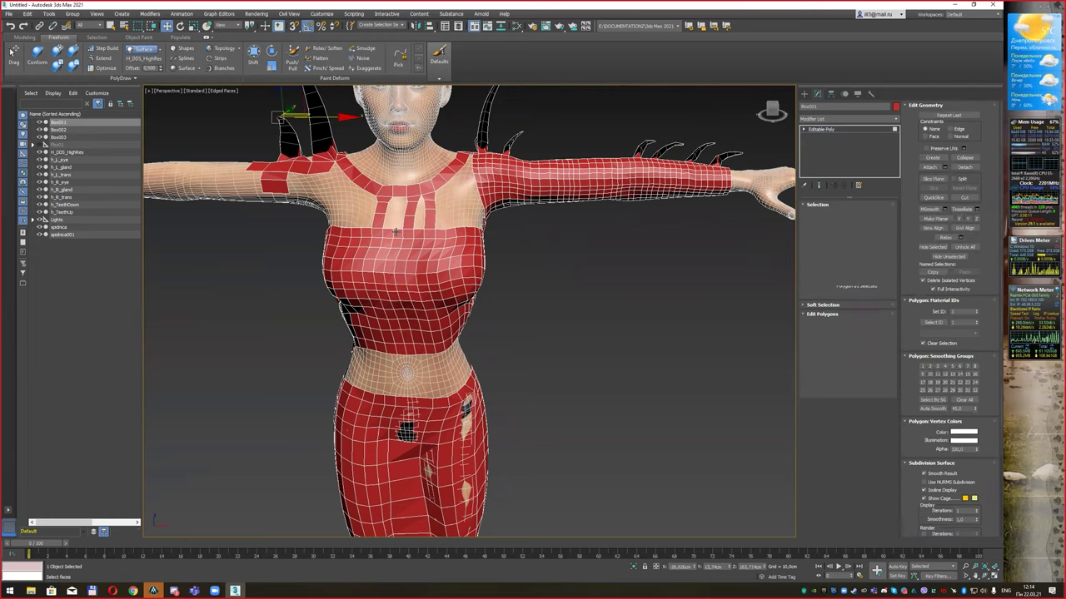
{"action": "left_click", "coordinate": [396, 238]}
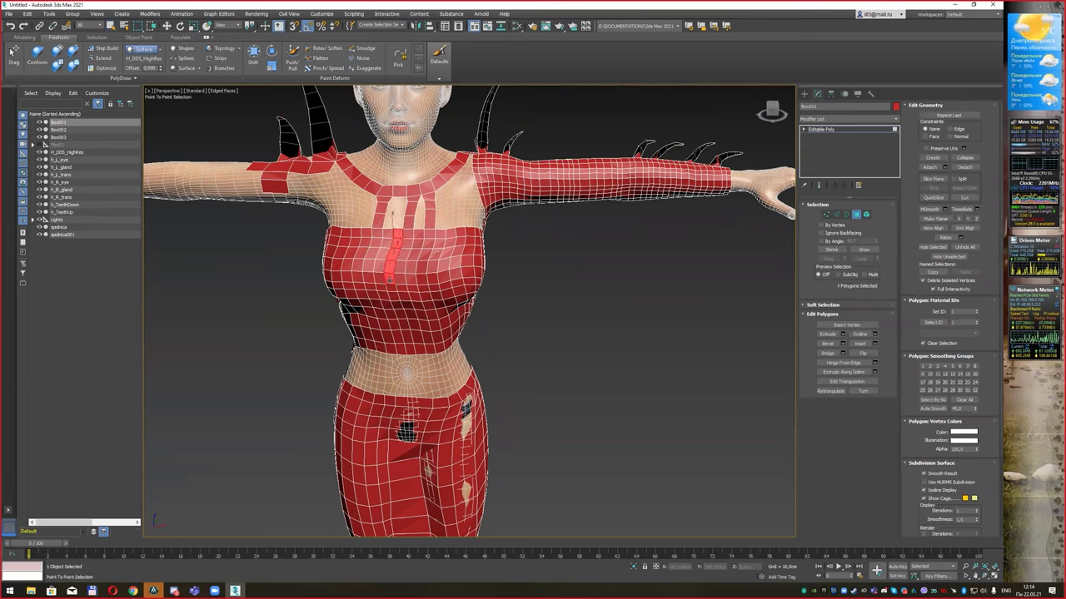
{"action": "left_click", "coordinate": [408, 351]}
{"action": "right_click", "coordinate": [426, 360]}
{"action": "key", "text": "Delete"}
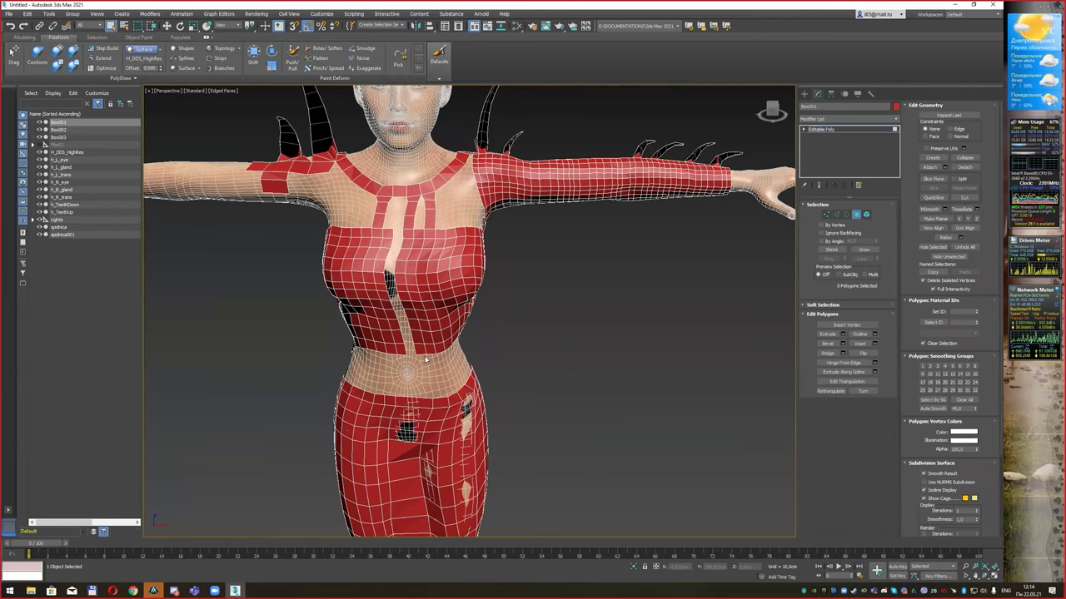
{"action": "middle_click_drag", "start_coordinate": [428, 266], "coordinate": [474, 224], "text": "alt"}
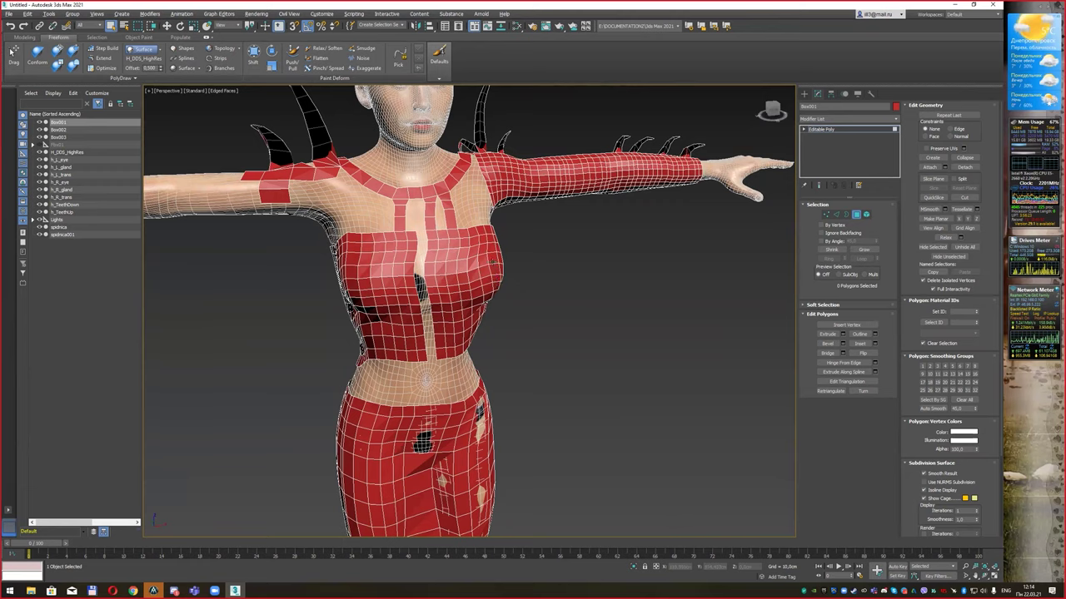
{"action": "middle_click_drag", "start_coordinate": [495, 263], "coordinate": [483, 257], "text": "alt"}
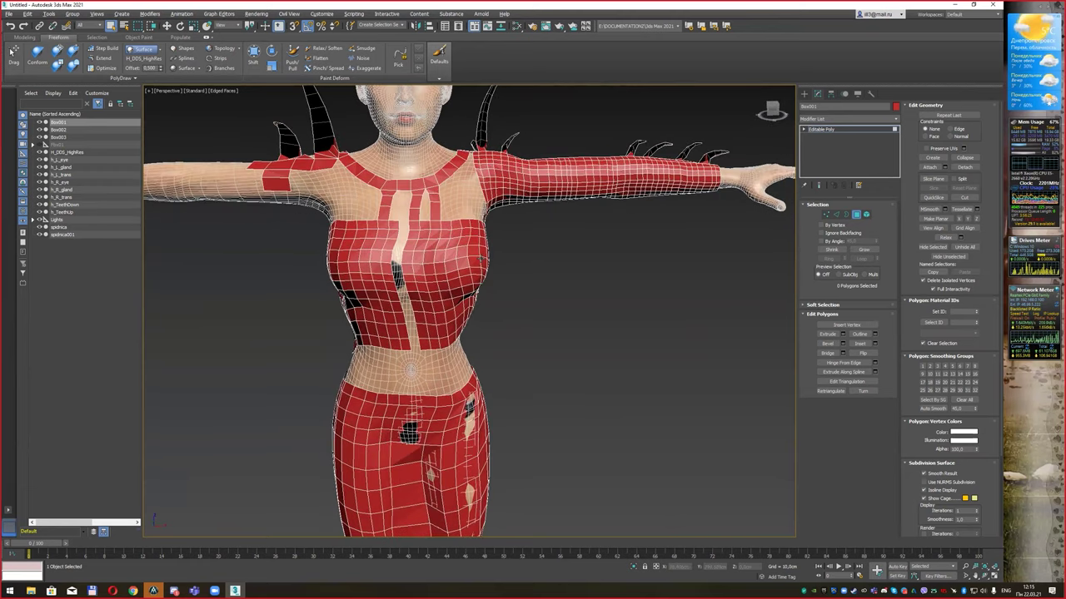
Step: Add a Shell modifier to the red top and switch to Default Shading
{"action": "left_click", "coordinate": [855, 214]}
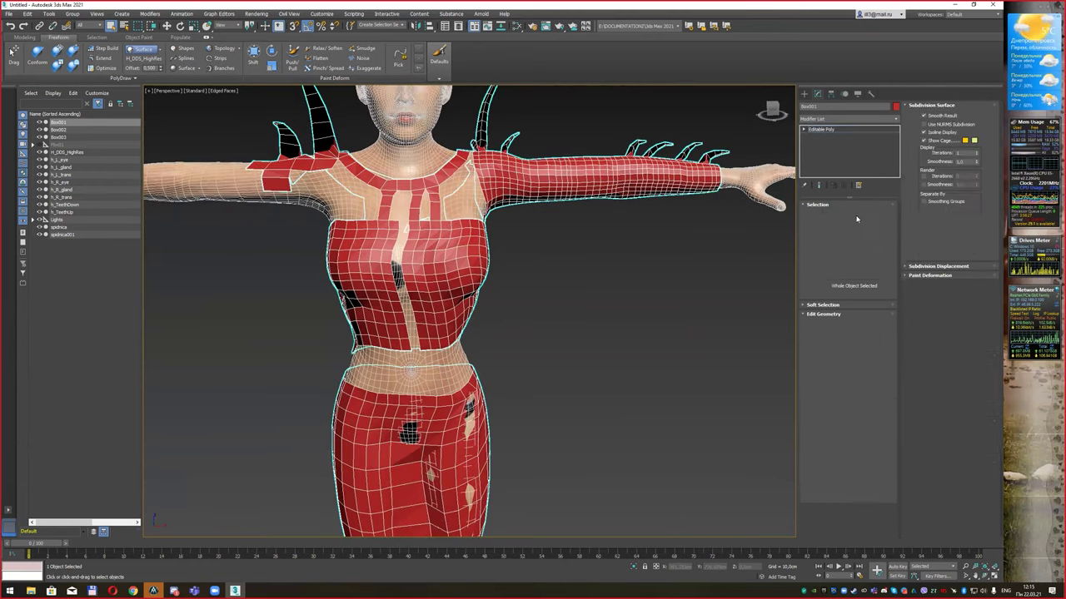
{"action": "left_click", "coordinate": [849, 120]}
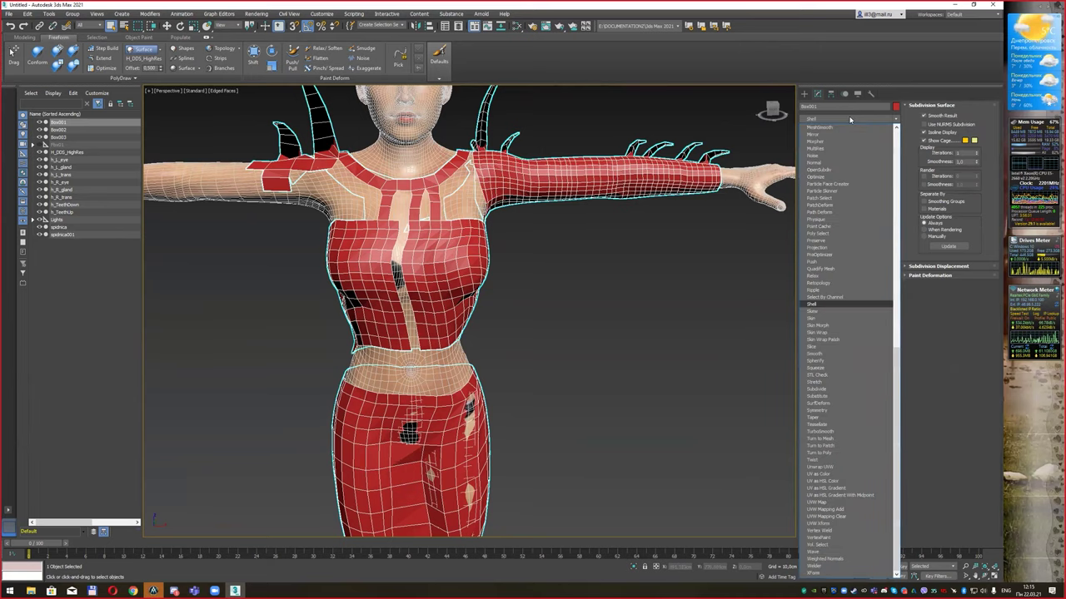
{"action": "key", "text": "Return"}
{"action": "mouse_move", "coordinate": [666, 268]}
{"action": "middle_mouse_down", "text": "alt"}
{"action": "mouse_move", "coordinate": [619, 237]}
{"action": "mouse_move", "coordinate": [652, 244]}
{"action": "mouse_move", "coordinate": [636, 241]}
{"action": "middle_mouse_up", "text": "alt"}
{"action": "scroll", "coordinate": [656, 263], "scroll_direction": "down", "scroll_amount": 2}
{"action": "scroll", "coordinate": [661, 261], "scroll_direction": "down", "scroll_amount": 3}
{"action": "key", "text": "F4"}
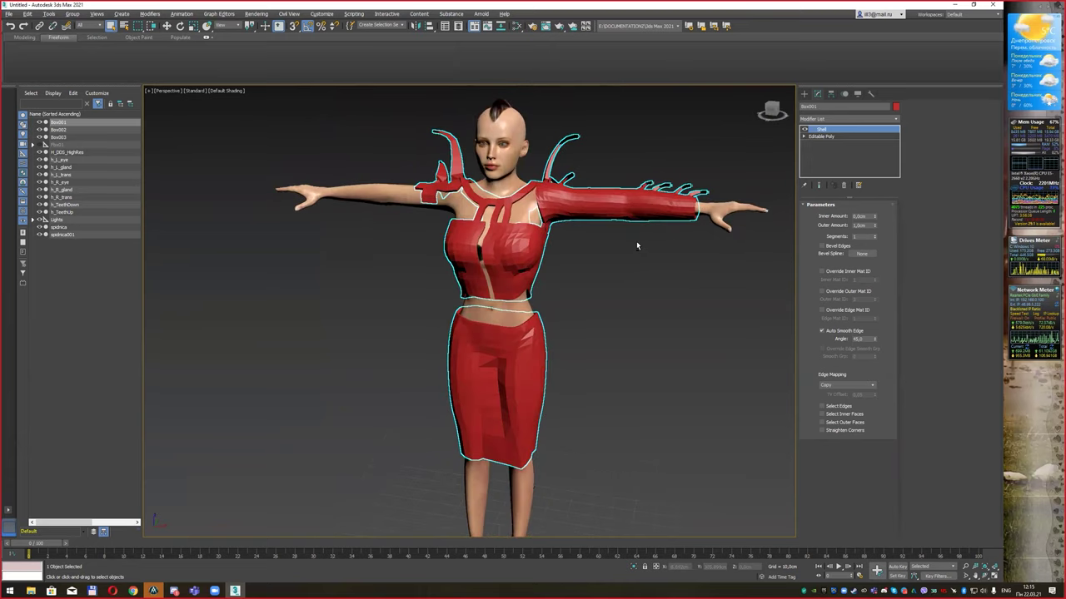
Step: Convert the shelled red top to an Editable Poly
{"action": "right_click", "coordinate": [514, 252]}
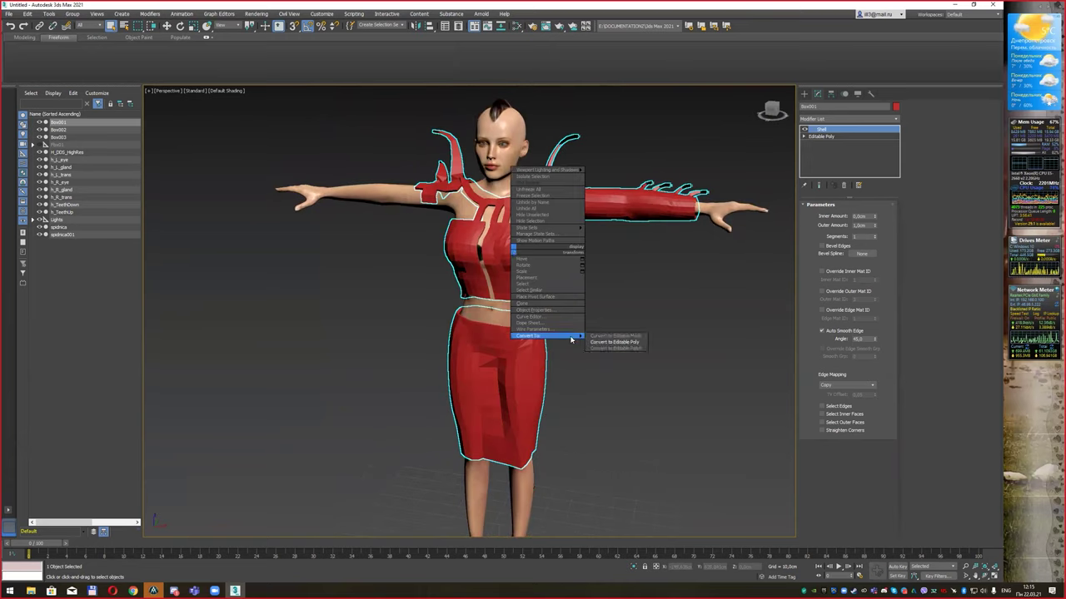
{"action": "left_click", "coordinate": [610, 338]}
{"action": "middle_click_drag", "start_coordinate": [616, 260], "coordinate": [562, 278], "text": "alt"}
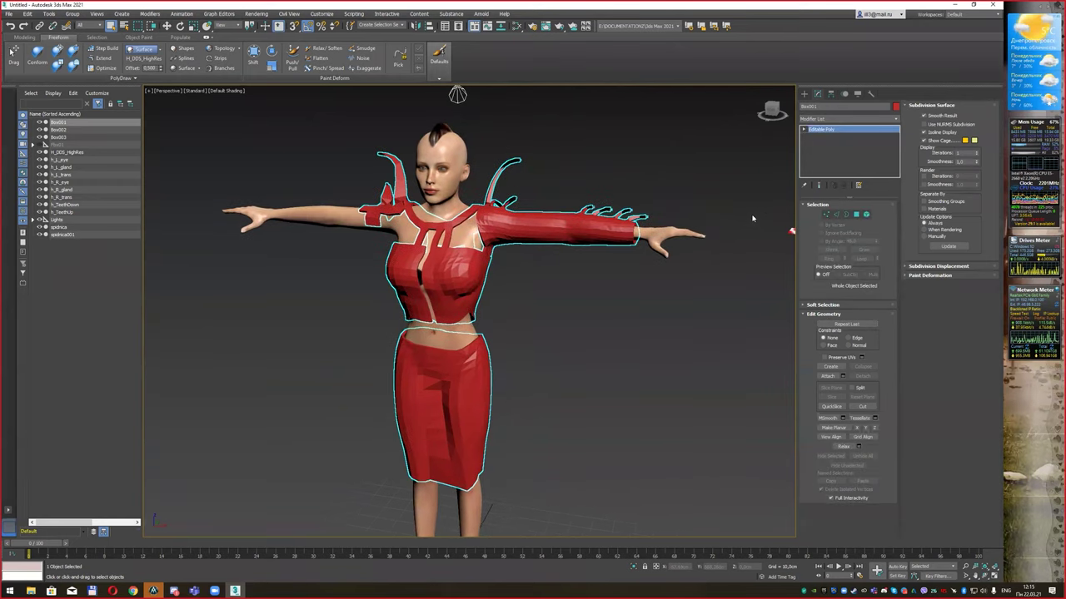
Step: Reshape the top's chest and V-neck with the Shift brush at falloff 79
{"action": "left_click", "coordinate": [254, 54]}
{"action": "left_click_drag", "start_coordinate": [435, 284], "coordinate": [413, 252]}
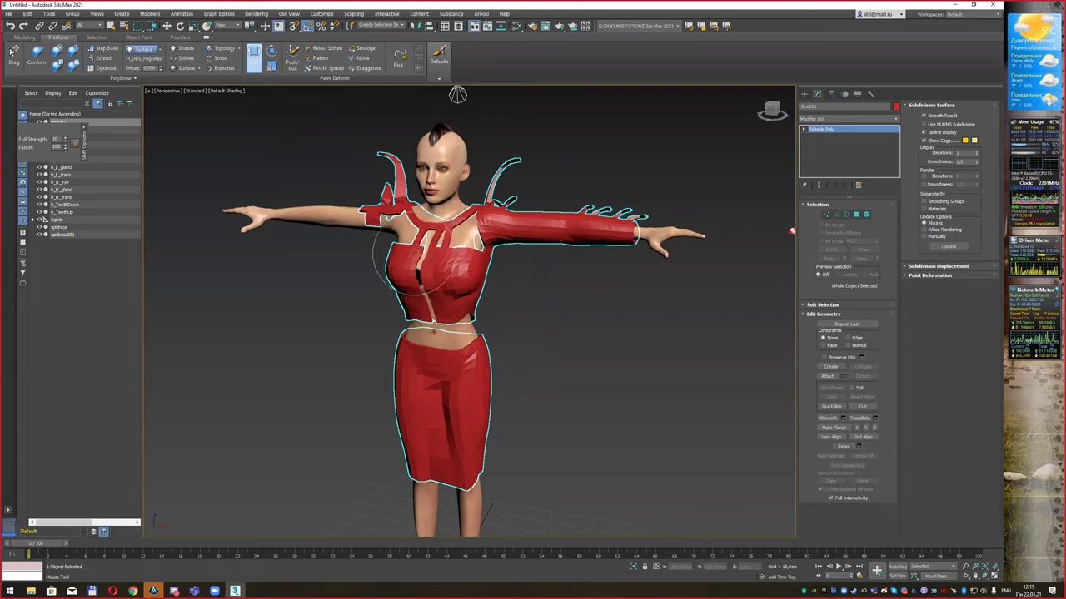
{"action": "left_click_drag", "start_coordinate": [419, 293], "coordinate": [435, 260]}
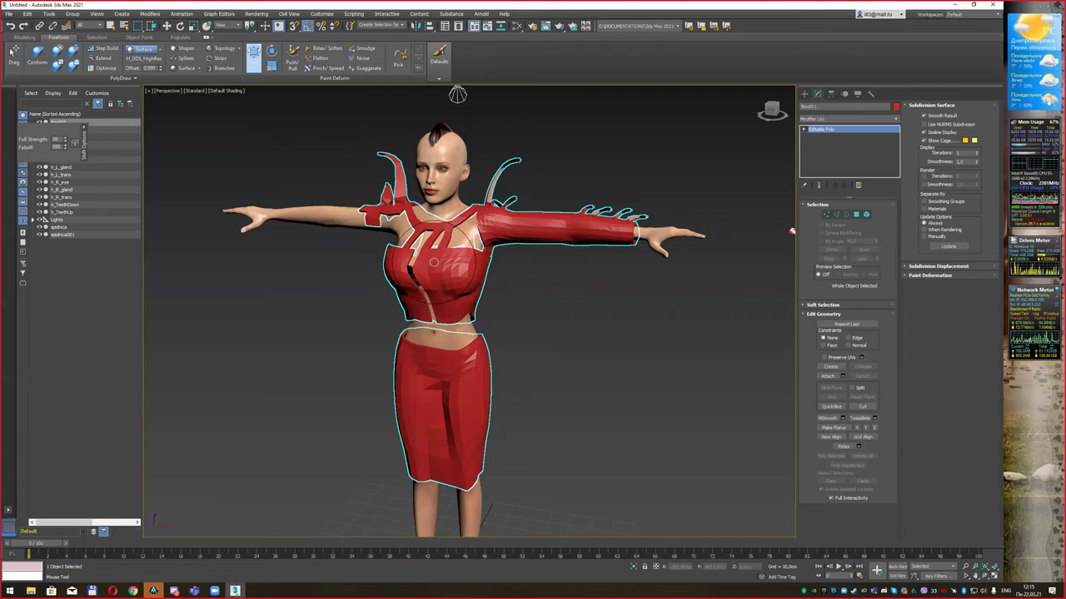
{"action": "key", "text": "ctrl+z"}
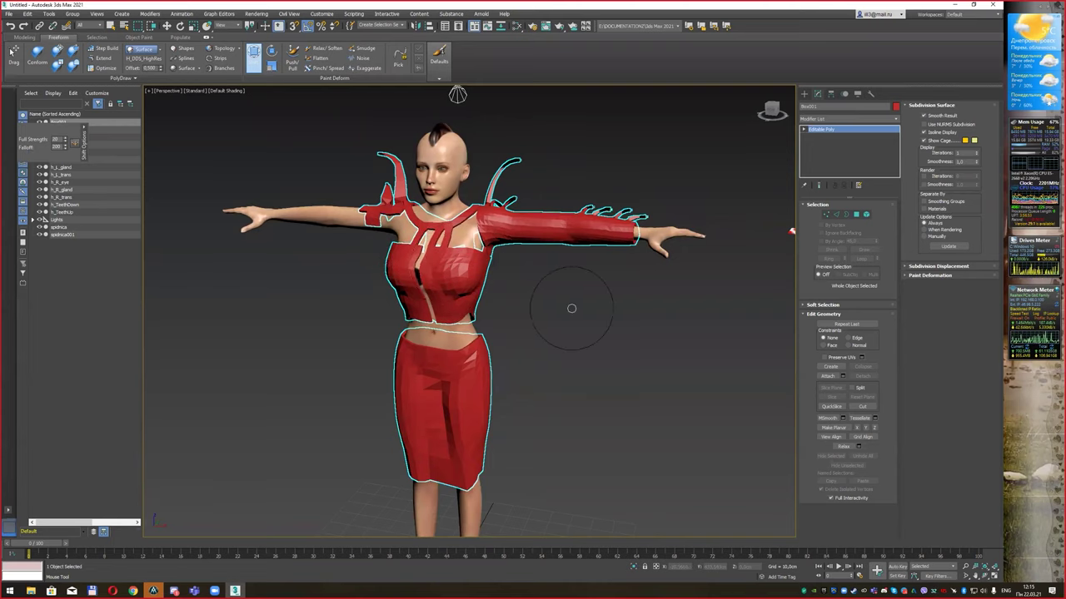
{"action": "left_click_drag", "start_coordinate": [576, 305], "coordinate": [576, 305], "text": "ctrl+shift"}
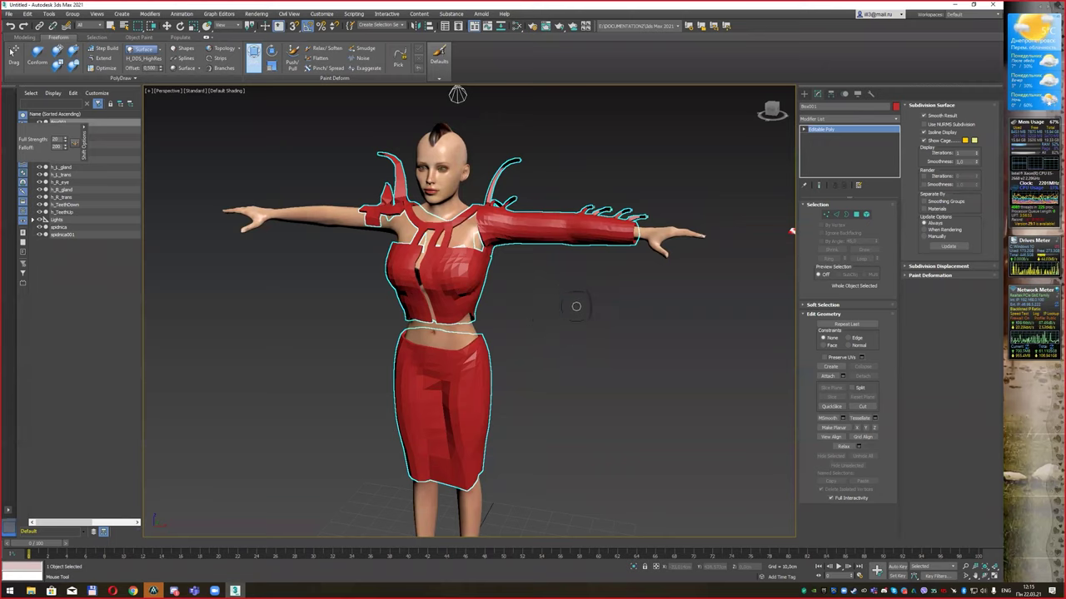
{"action": "left_click_drag", "start_coordinate": [40, 134], "coordinate": [223, 131]}
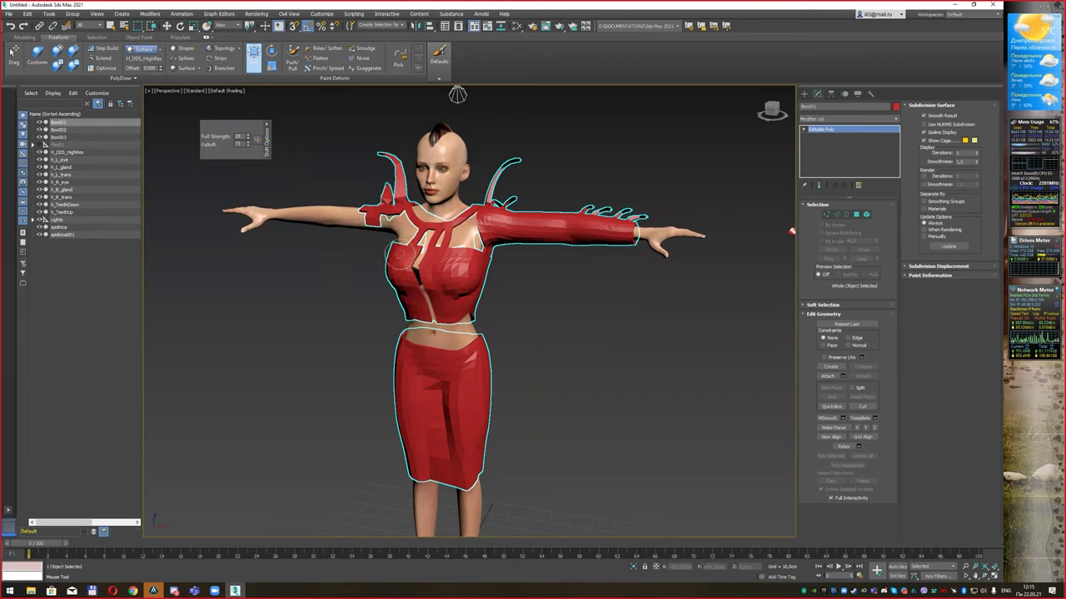
{"action": "left_click_drag", "start_coordinate": [416, 242], "coordinate": [421, 247]}
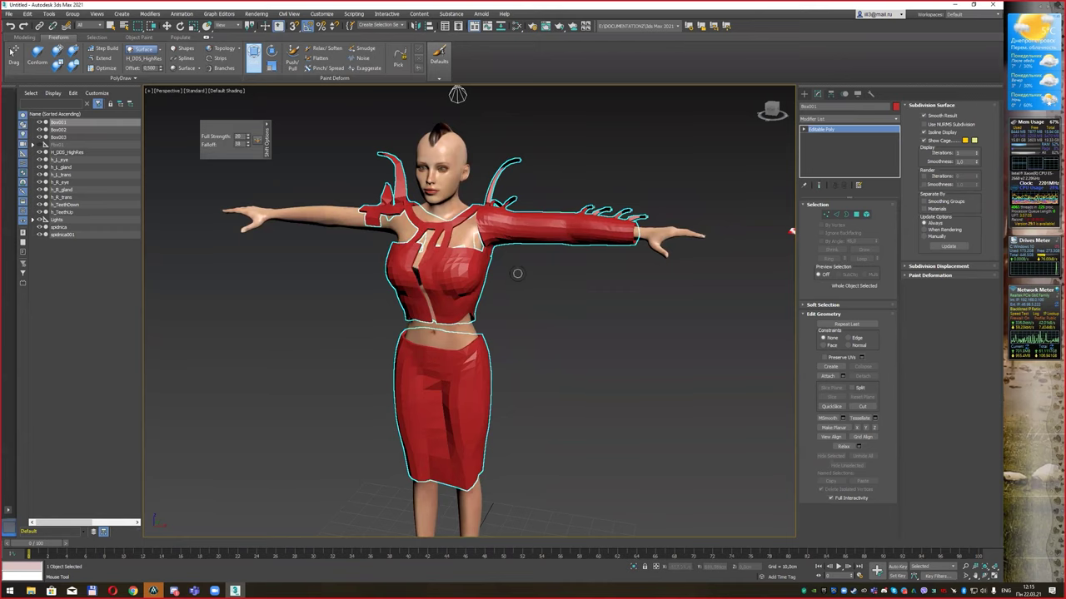
Step: Smooth the jagged shards and dark dents on the front of the top
{"action": "middle_click_drag", "start_coordinate": [521, 266], "coordinate": [471, 297], "text": "alt"}
{"action": "scroll", "coordinate": [471, 296], "scroll_direction": "up", "scroll_amount": 2}
{"action": "scroll", "coordinate": [450, 297], "scroll_direction": "up", "scroll_amount": 2}
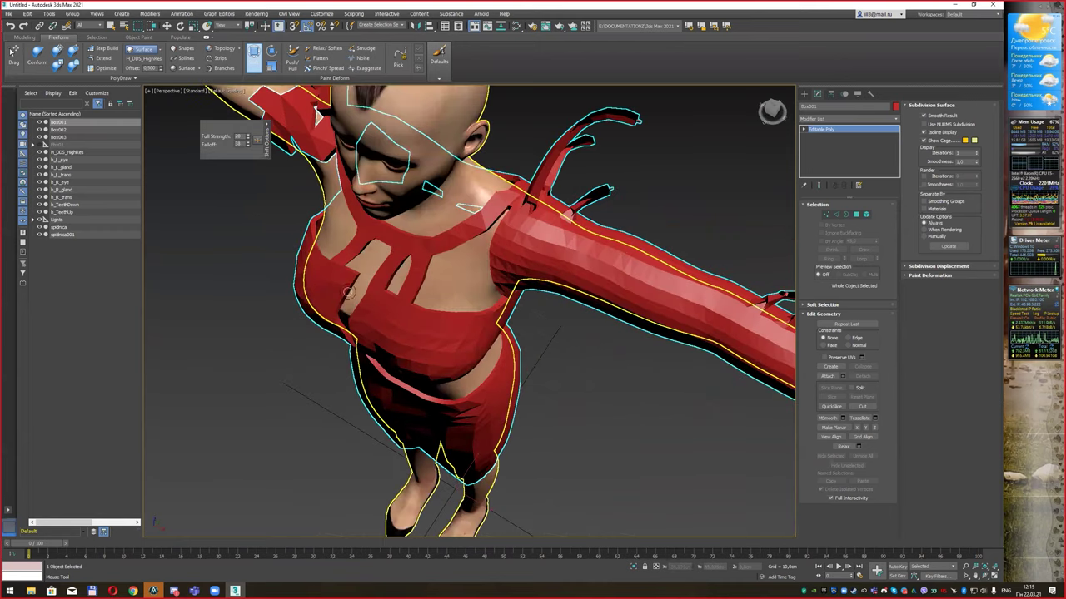
{"action": "left_click_drag", "start_coordinate": [336, 285], "coordinate": [341, 291]}
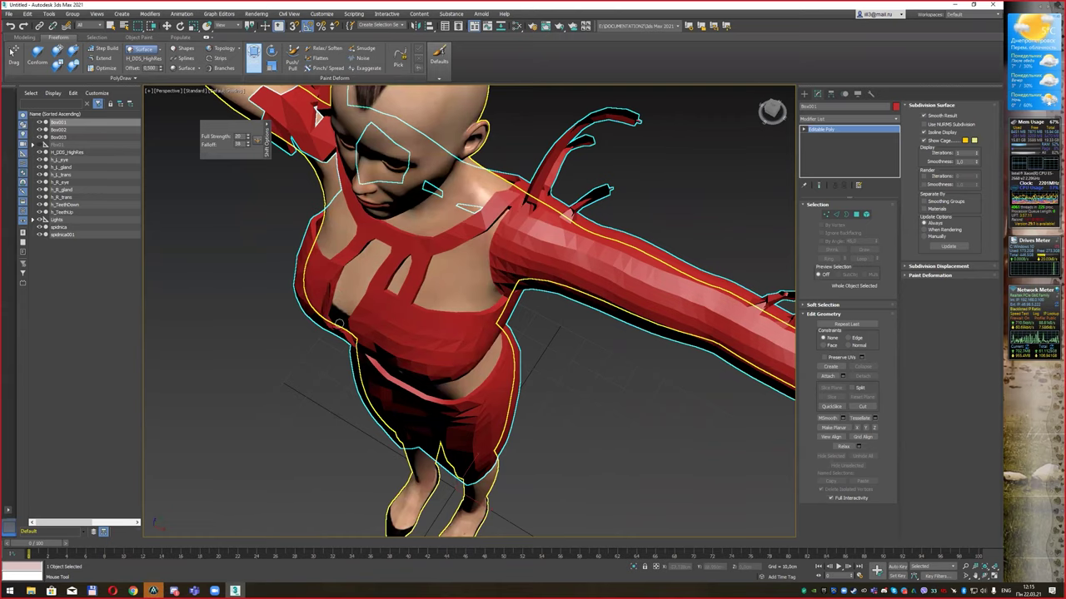
{"action": "middle_click_drag", "start_coordinate": [341, 332], "coordinate": [435, 284], "text": "alt"}
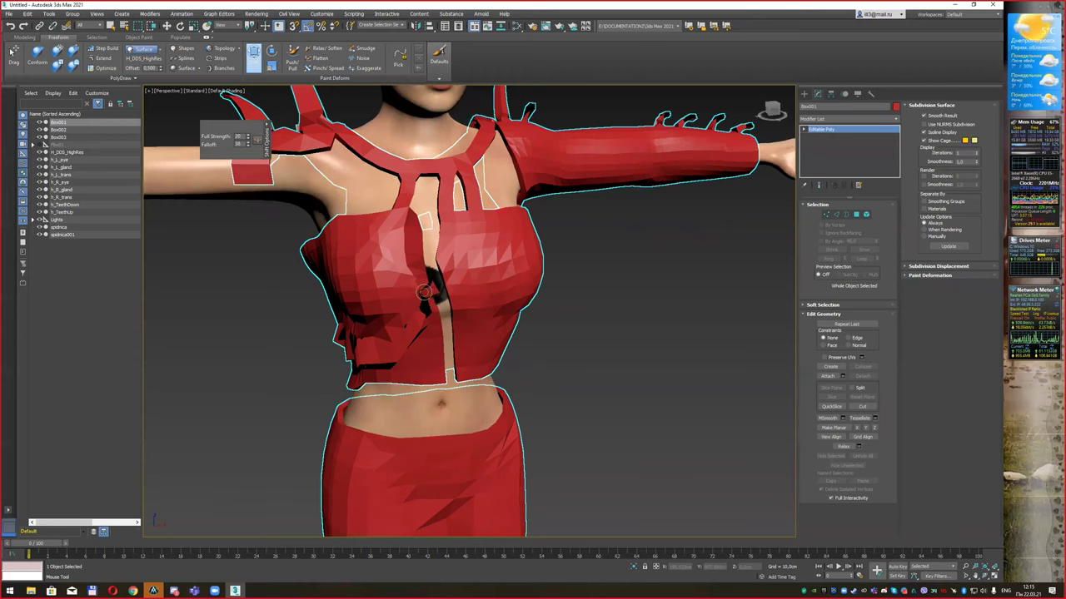
{"action": "middle_click_drag", "start_coordinate": [462, 260], "coordinate": [494, 246], "text": "alt"}
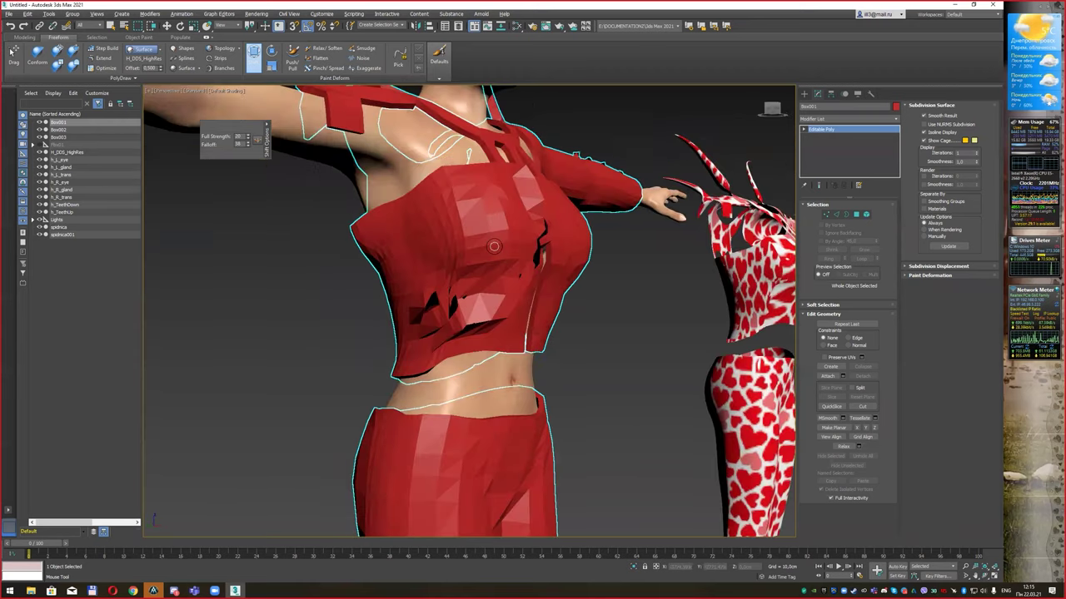
{"action": "mouse_move", "coordinate": [527, 302]}
{"action": "left_mouse_down"}
{"action": "mouse_move", "coordinate": [492, 300]}
{"action": "mouse_move", "coordinate": [455, 321]}
{"action": "mouse_move", "coordinate": [422, 308]}
{"action": "mouse_move", "coordinate": [527, 298]}
{"action": "left_mouse_up"}
{"action": "middle_click_drag", "start_coordinate": [527, 297], "coordinate": [460, 288], "text": "alt"}
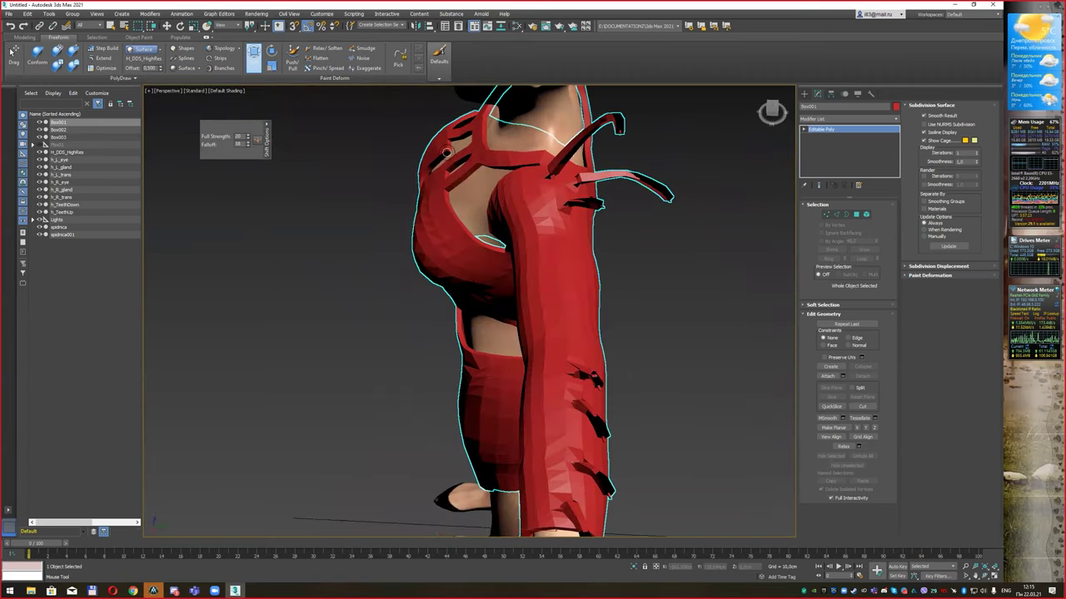
{"action": "middle_click_drag", "start_coordinate": [435, 164], "coordinate": [522, 133], "text": "alt"}
{"action": "left_click_drag", "start_coordinate": [349, 310], "coordinate": [334, 284]}
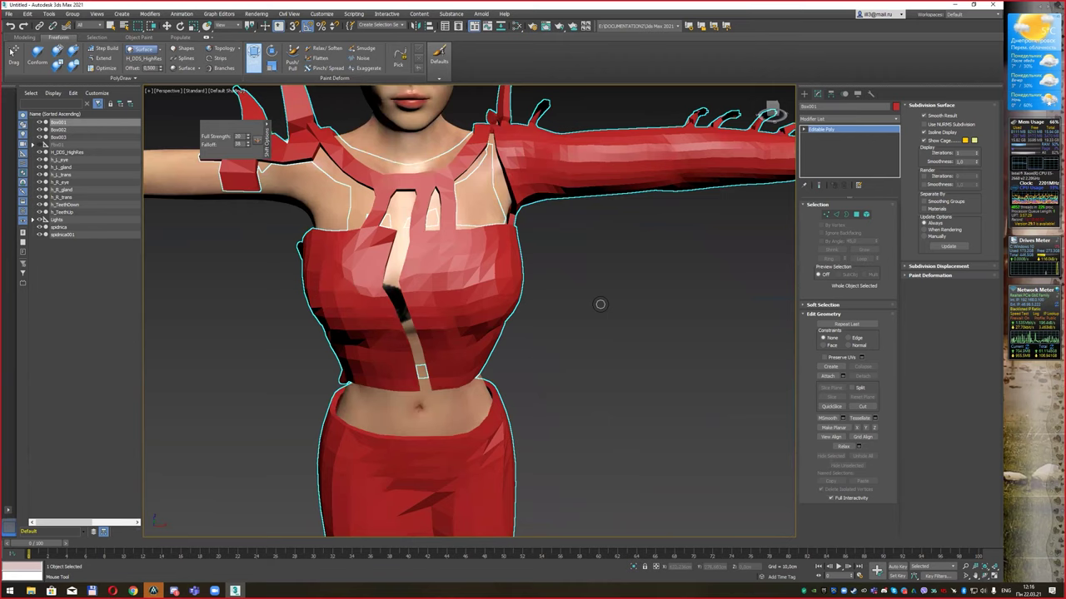
Step: Orbit around the character to view both dress variants side by side
{"action": "middle_click_drag", "start_coordinate": [525, 300], "coordinate": [550, 285], "text": "alt"}
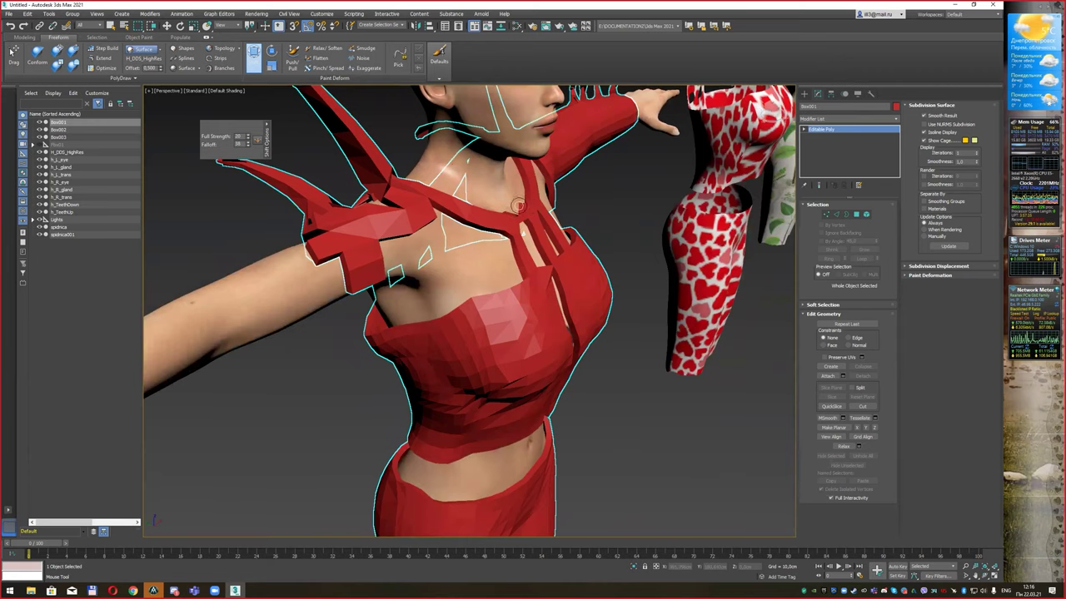
{"action": "scroll", "coordinate": [588, 225], "scroll_direction": "down", "scroll_amount": 3}
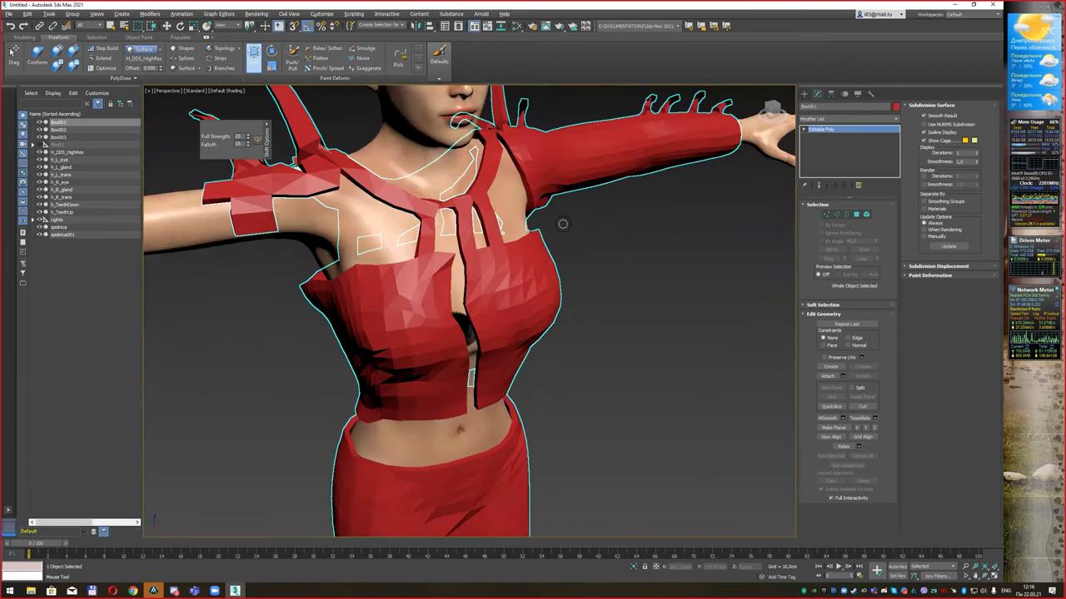
{"action": "scroll", "coordinate": [566, 223], "scroll_direction": "down", "scroll_amount": 4}
{"action": "scroll", "coordinate": [549, 220], "scroll_direction": "down", "scroll_amount": 2}
{"action": "mouse_move", "coordinate": [604, 288]}
{"action": "middle_mouse_down", "text": "alt"}
{"action": "mouse_move", "coordinate": [594, 274]}
{"action": "mouse_move", "coordinate": [624, 274]}
{"action": "mouse_move", "coordinate": [514, 254]}
{"action": "mouse_move", "coordinate": [453, 266]}
{"action": "middle_mouse_up", "text": "alt"}
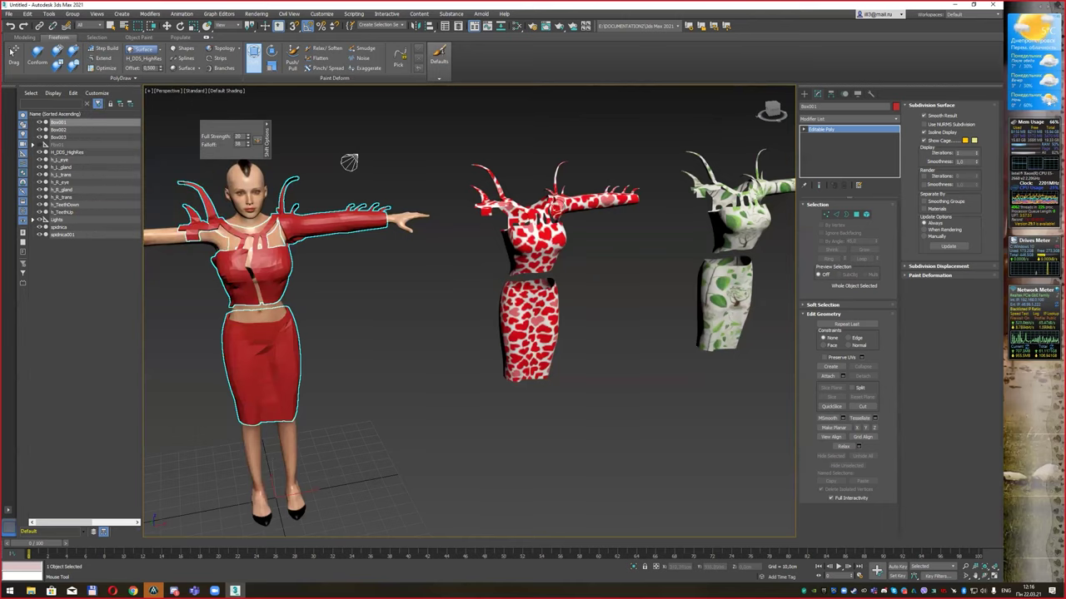
{"action": "middle_click_drag", "start_coordinate": [566, 205], "coordinate": [521, 199], "text": "alt"}
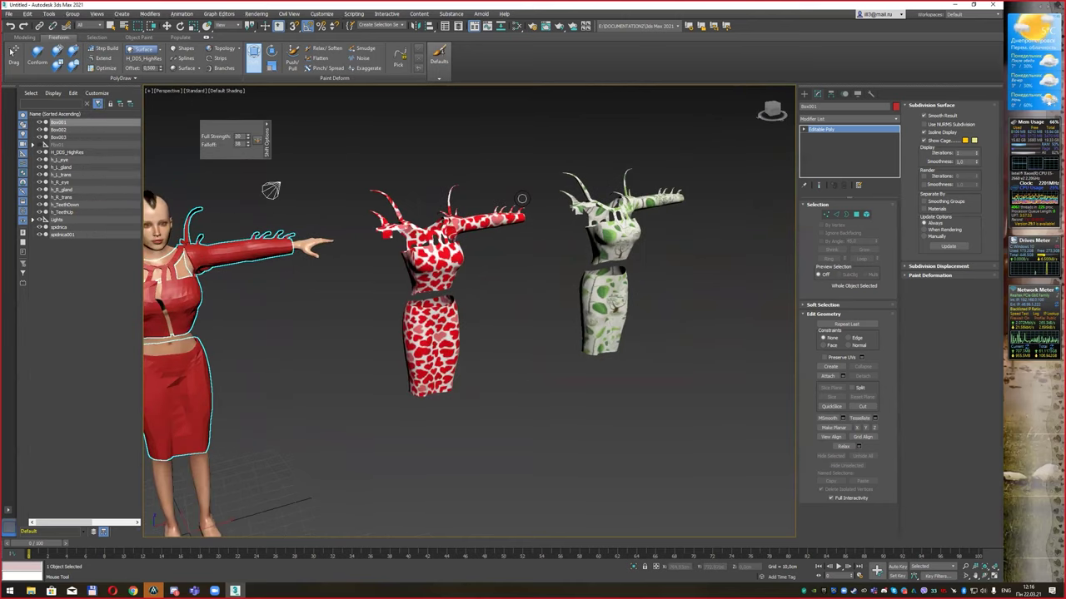